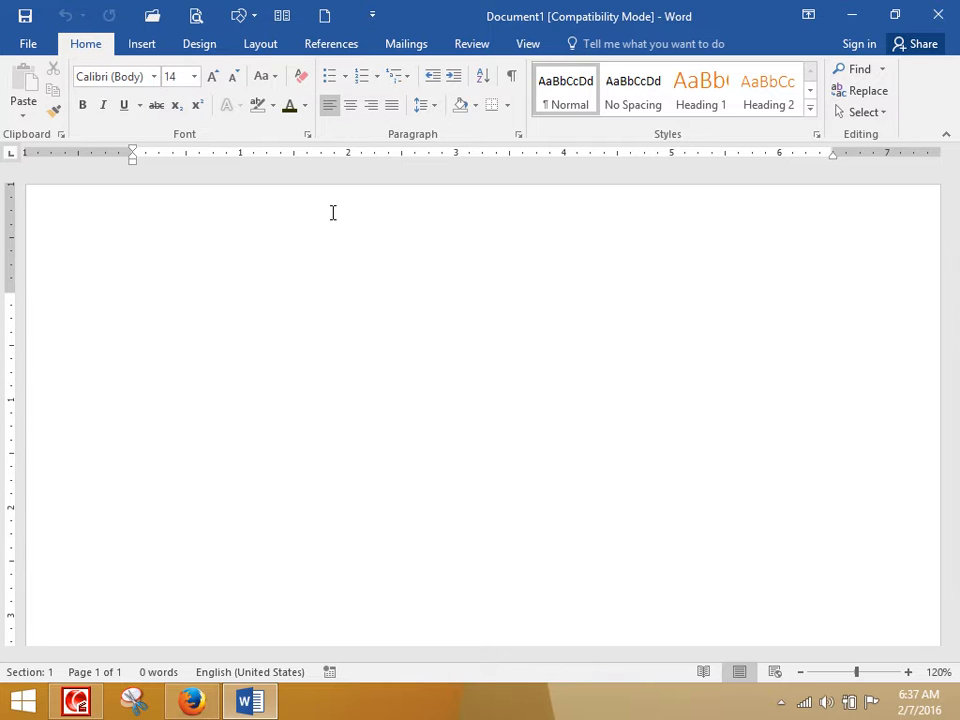
- Generate sample paragraphs in the blank document with =rand()
scroll(310, 228, "down", 3)
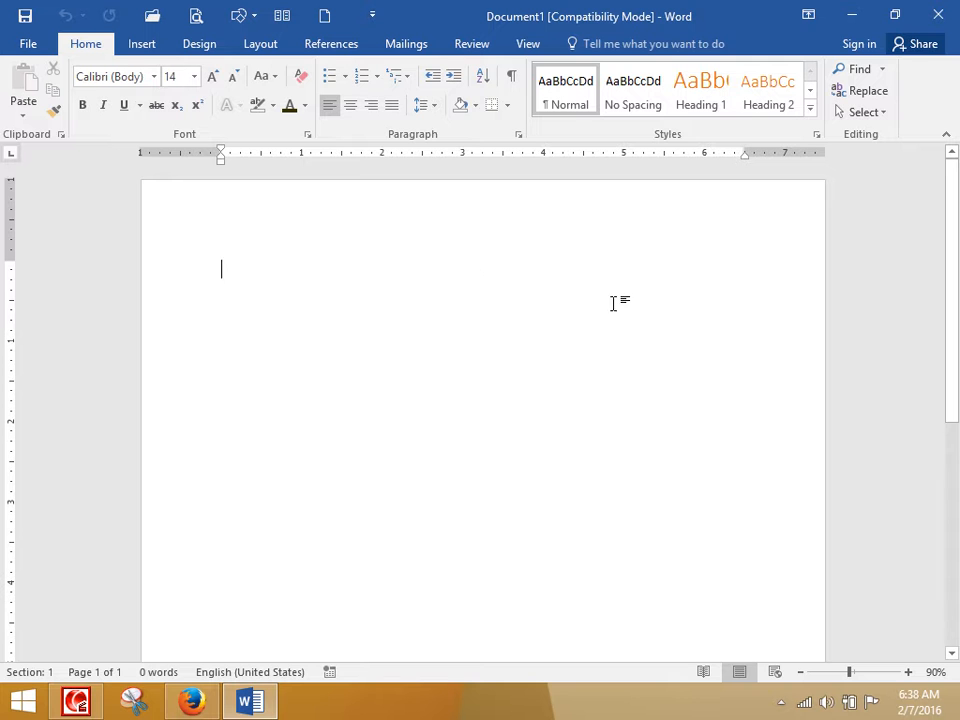
type("=rand()")
key("Return")
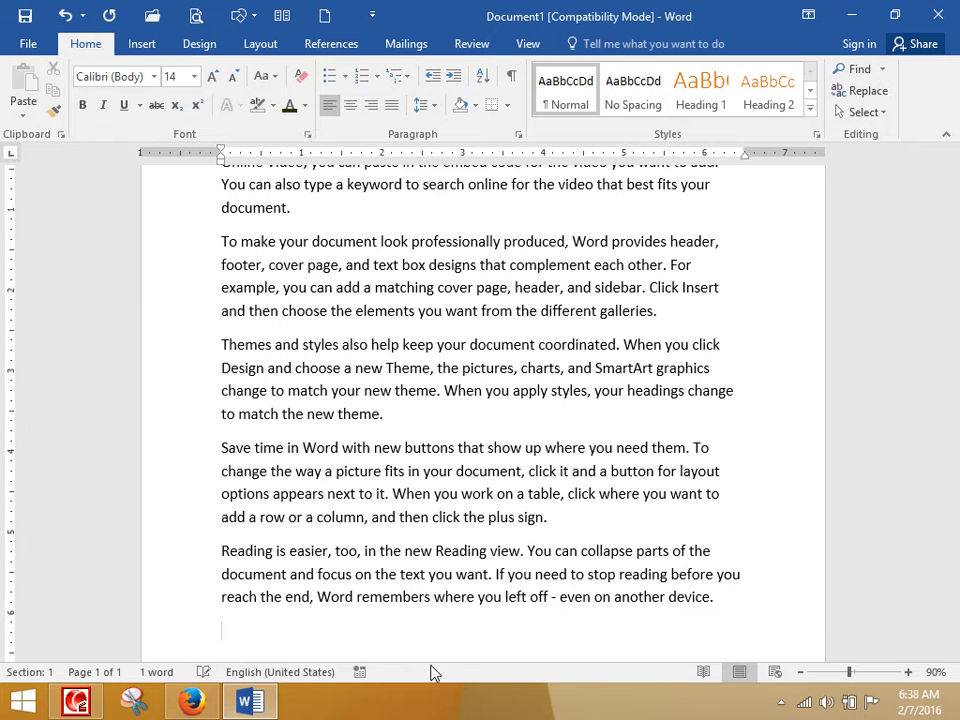
- Delete the last two sample paragraphs, starting from "Save time in Word"
left_click_drag(722, 600, 202, 447)
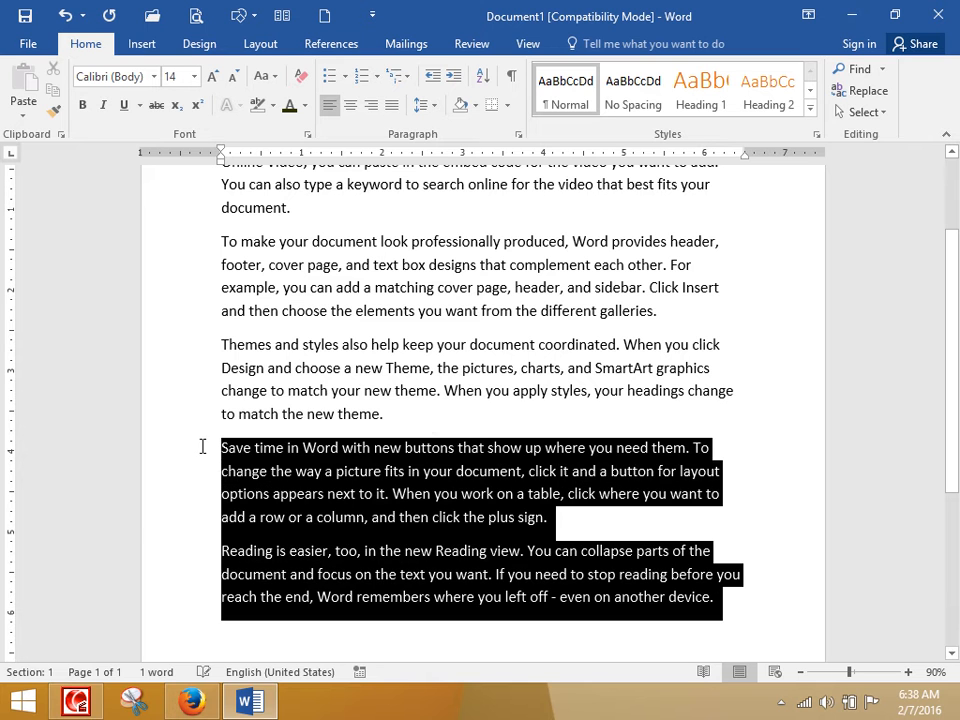
key("Delete")
scroll(364, 546, "up", 2)
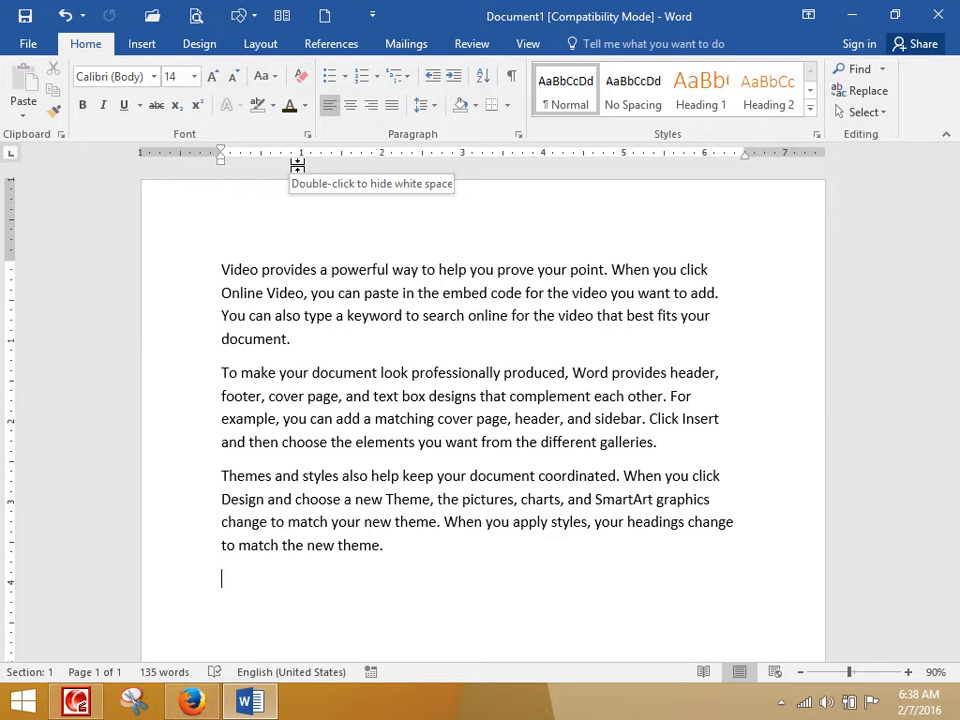
- Select all three paragraphs and increase their left indent by three levels
left_click_drag(388, 545, 156, 264)
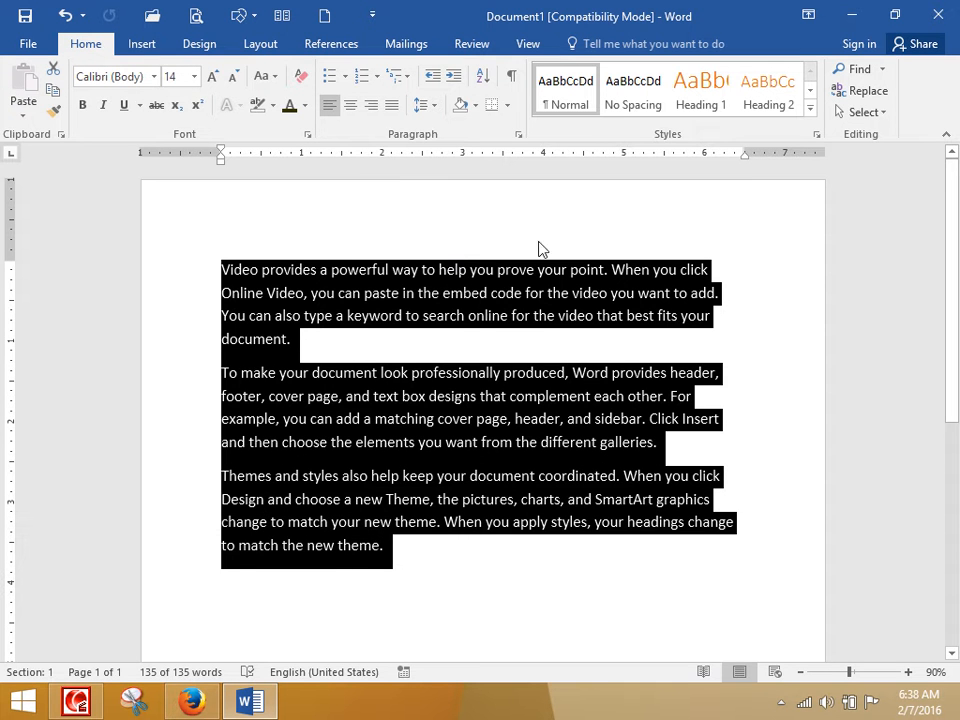
left_click(454, 81)
left_click(454, 81)
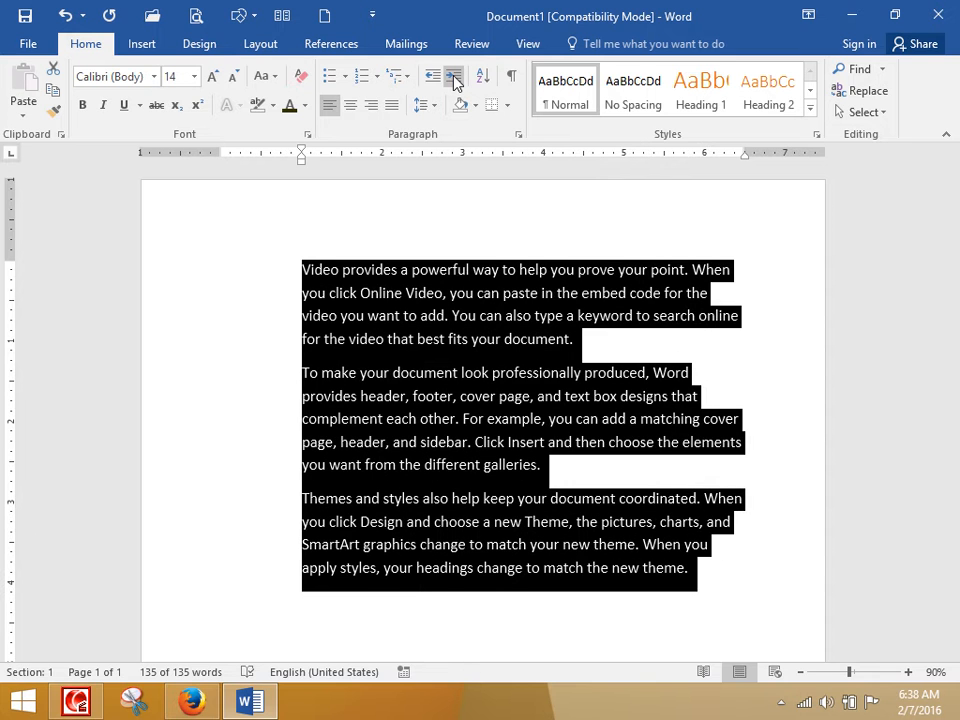
left_click(454, 81)
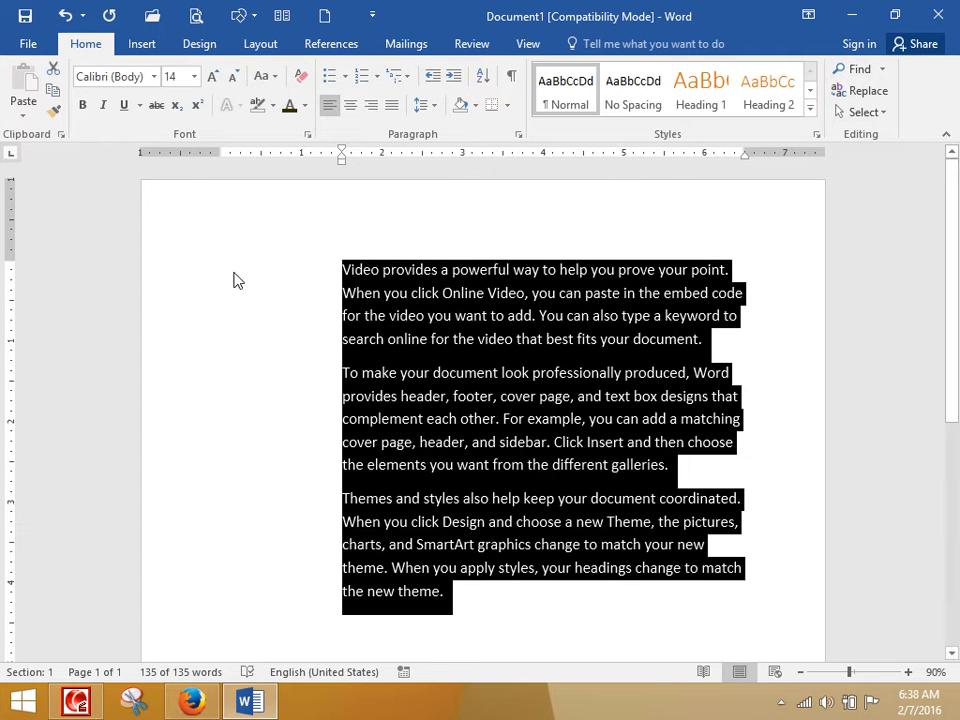
- Decrease the left indent of the selected paragraphs by three levels, back to the page margin
left_click(433, 78)
left_click(433, 78)
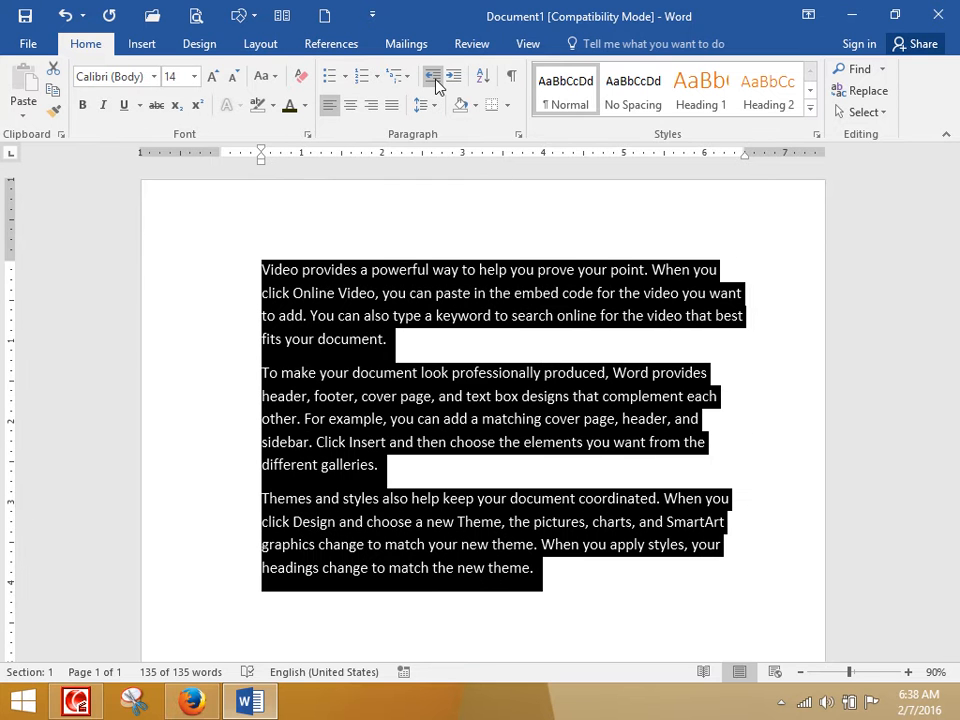
left_click(433, 80)
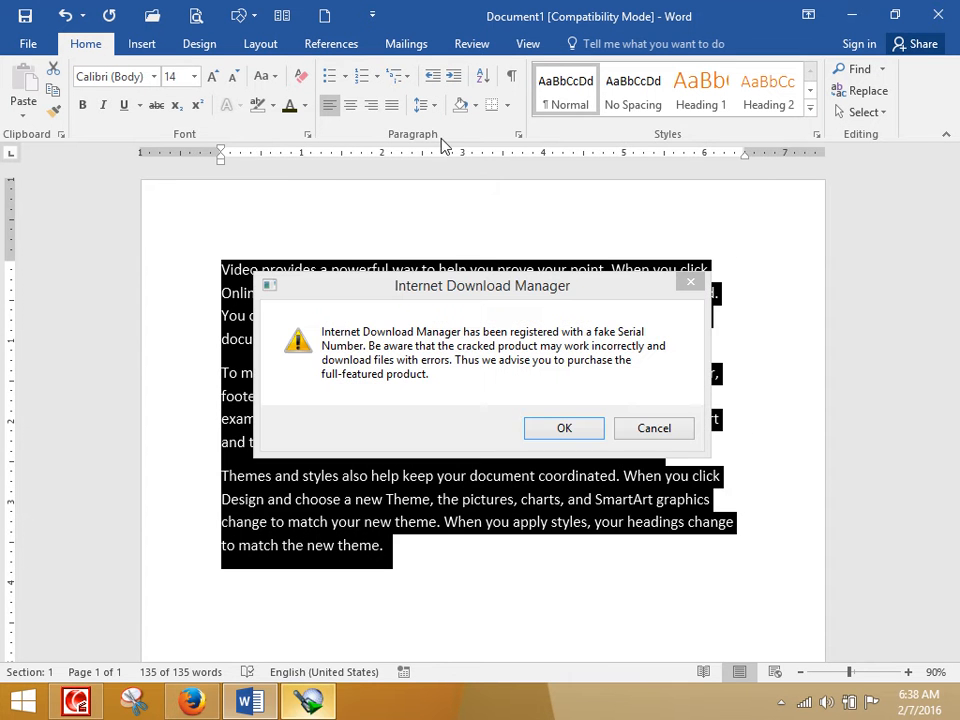
- Cancel the Internet Download Manager warning and quit its program running in the background
left_click(653, 430)
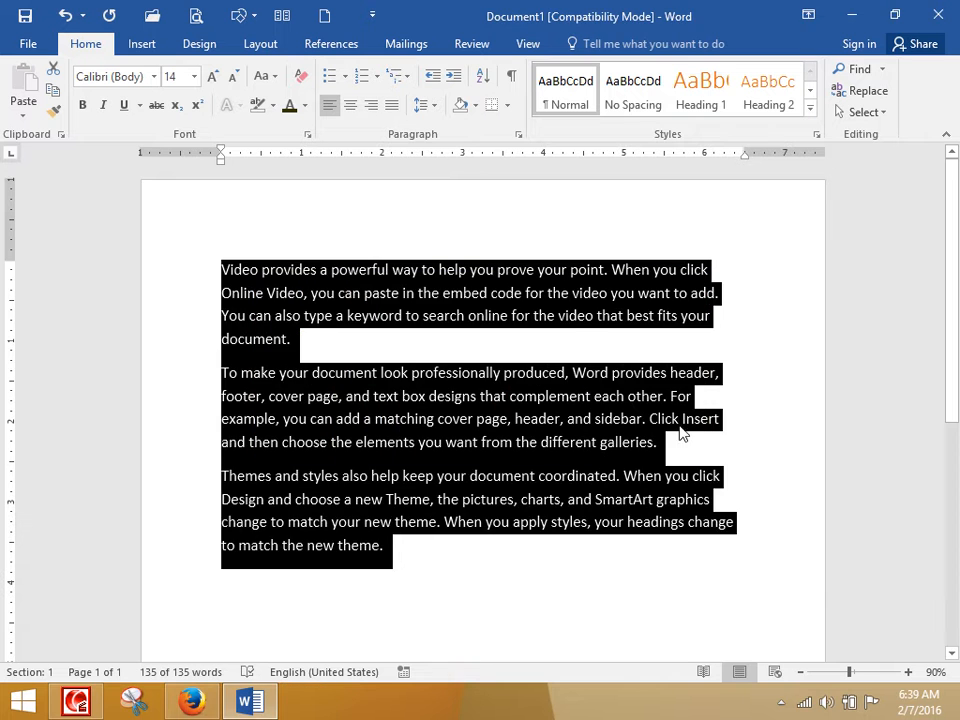
left_click(781, 702)
right_click(810, 606)
left_click(825, 601)
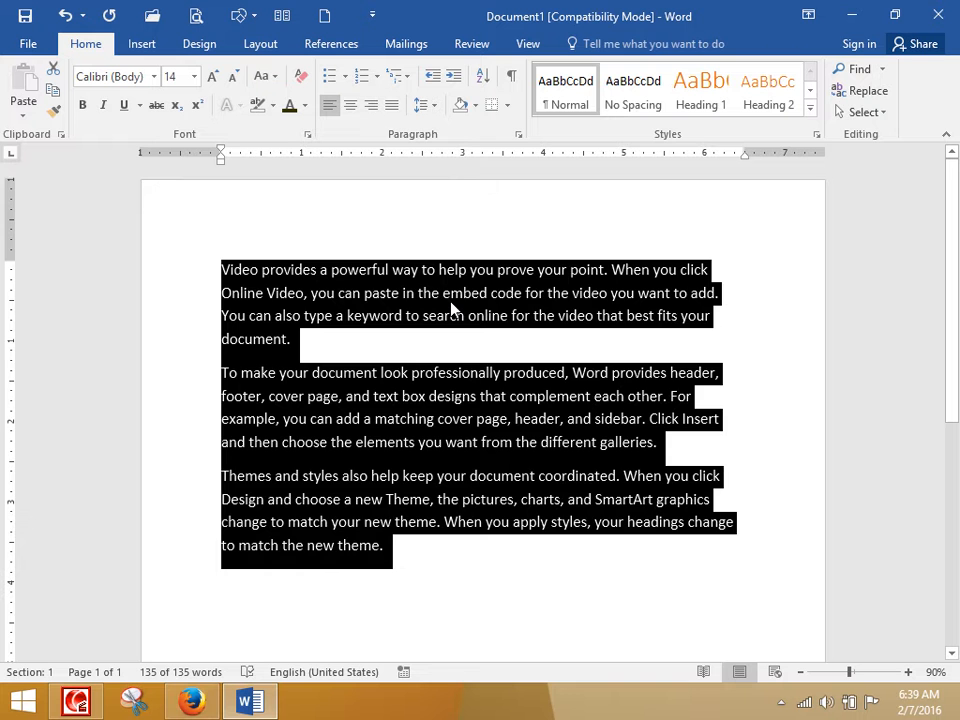
- Increase the left indent of the three selected paragraphs by six levels
key("ctrl+m")
key("ctrl+m")
key("ctrl+m")
key("ctrl+m")
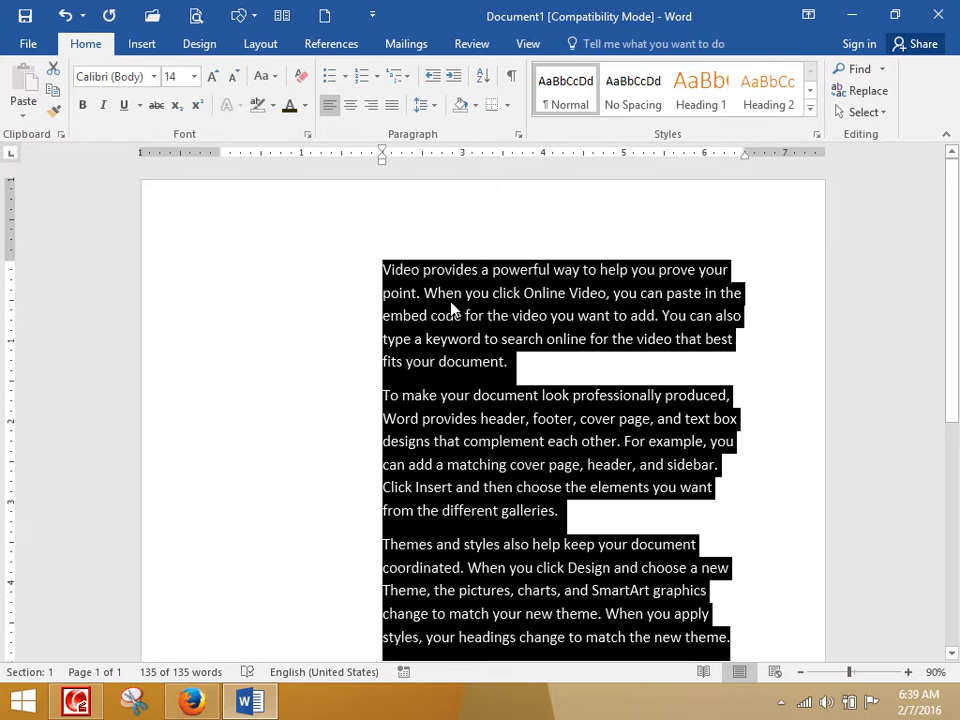
key("ctrl+m")
key("ctrl+m")
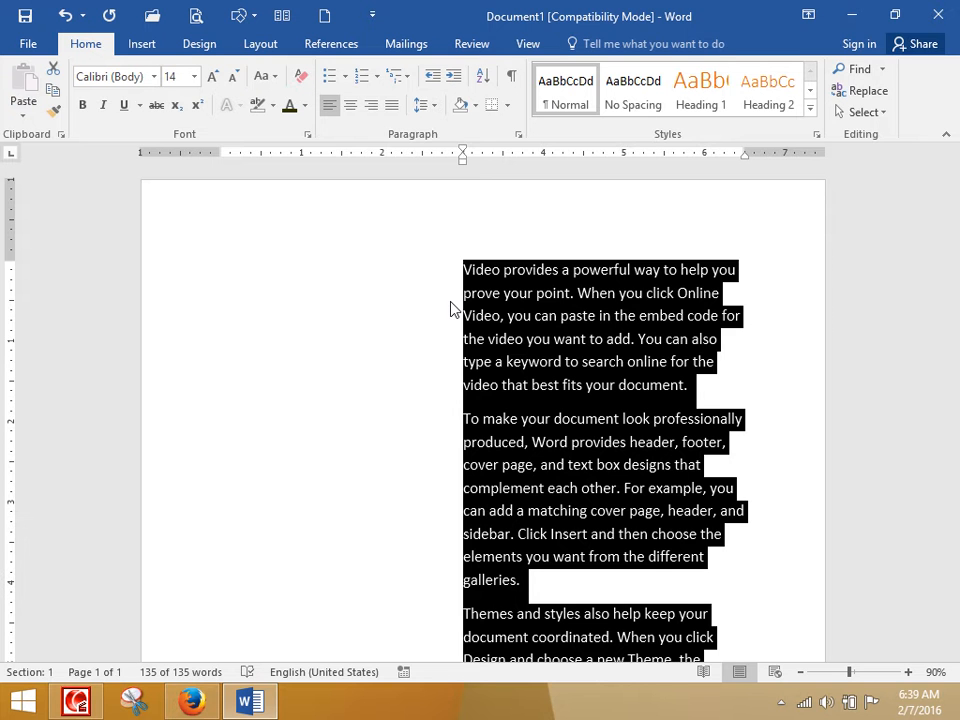
- Remove the six levels of left indent so the paragraphs sit at the page margin again
key("ctrl+shift+m")
key("ctrl+m")
key("ctrl+shift+m")
key("ctrl+shift+m")
key("ctrl+shift+m")
key("ctrl+shift+m")
key("ctrl+shift+m")
key("ctrl+shift+m")
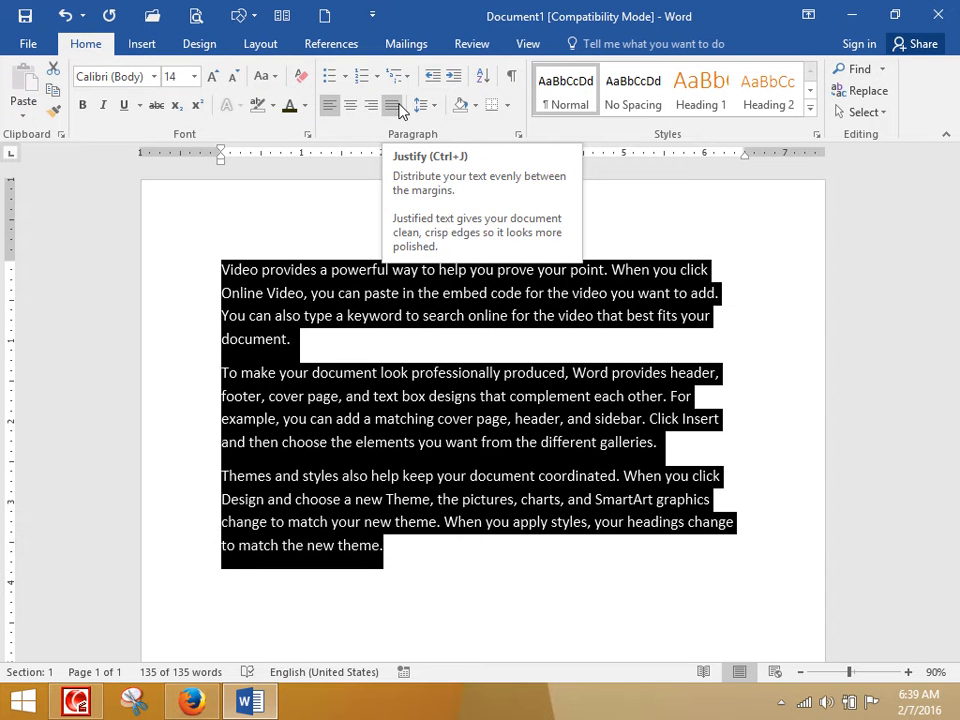
- Try center and right alignment on all three paragraphs and return them to left alignment
left_click(449, 338)
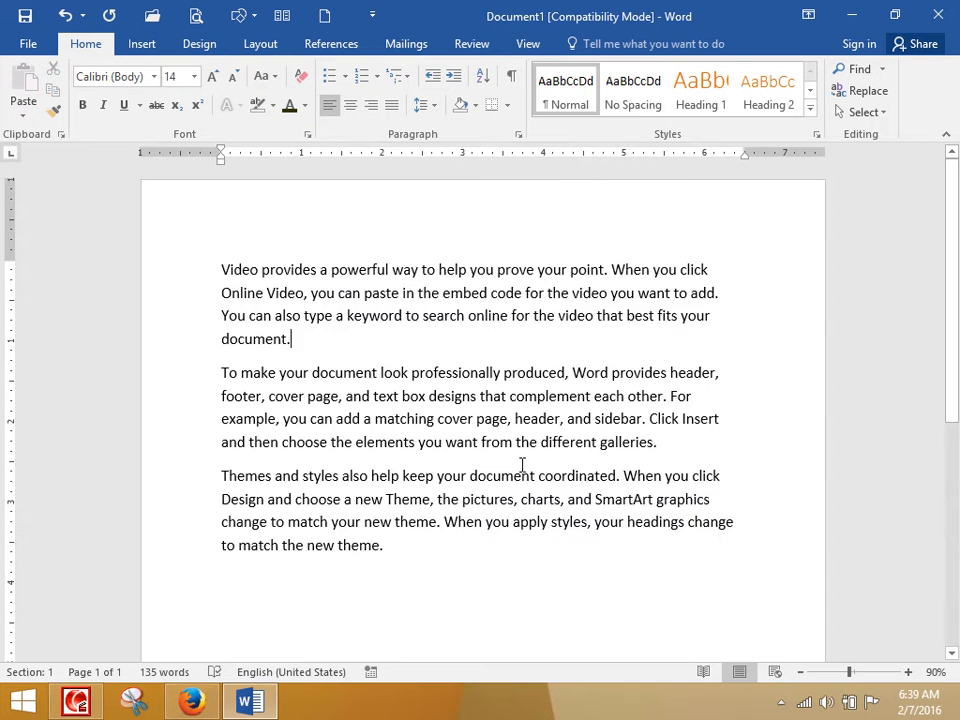
left_click_drag(441, 551, 184, 265)
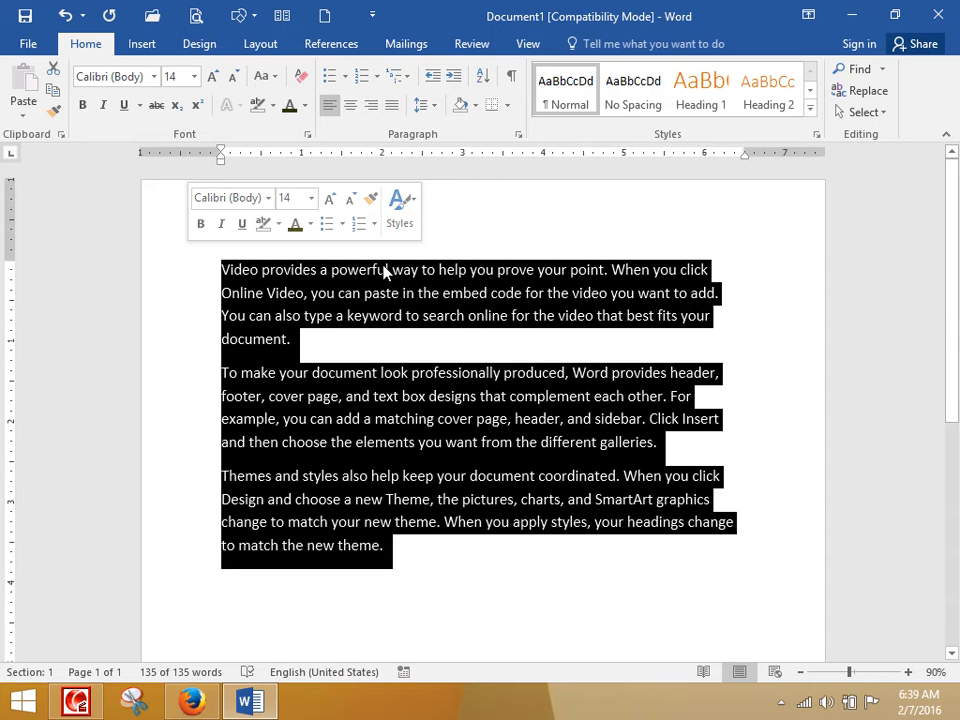
left_click(352, 106)
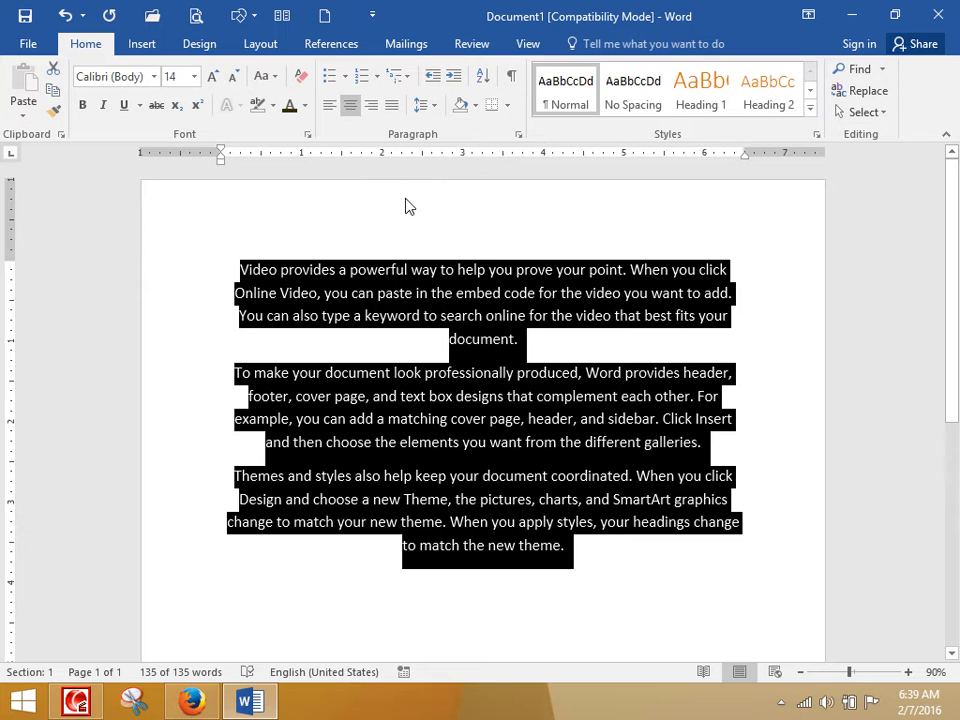
left_click(371, 106)
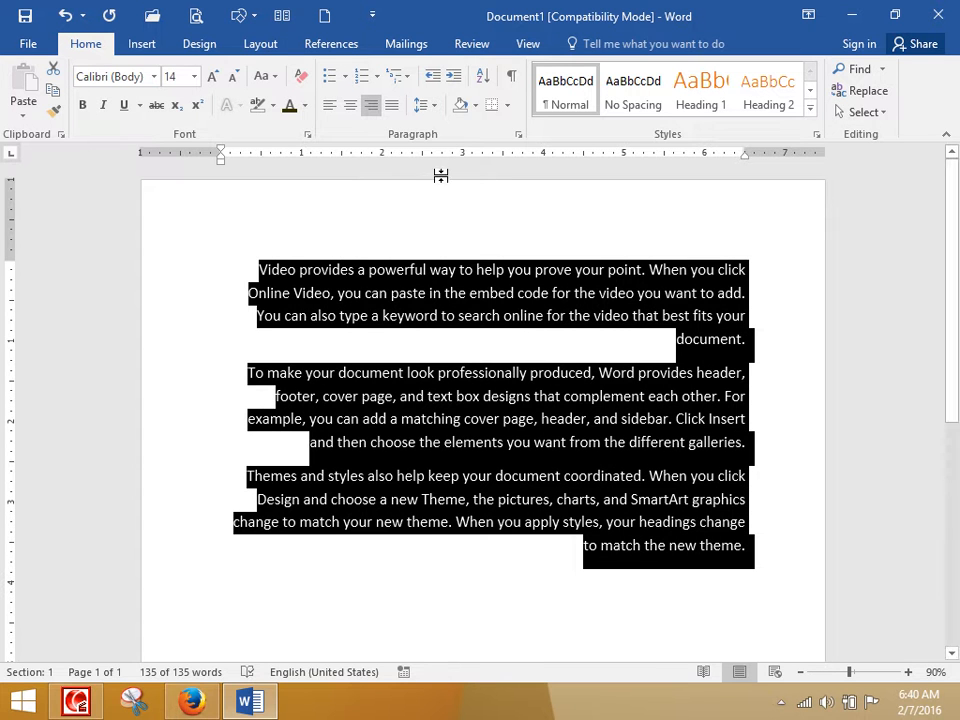
left_click(329, 106)
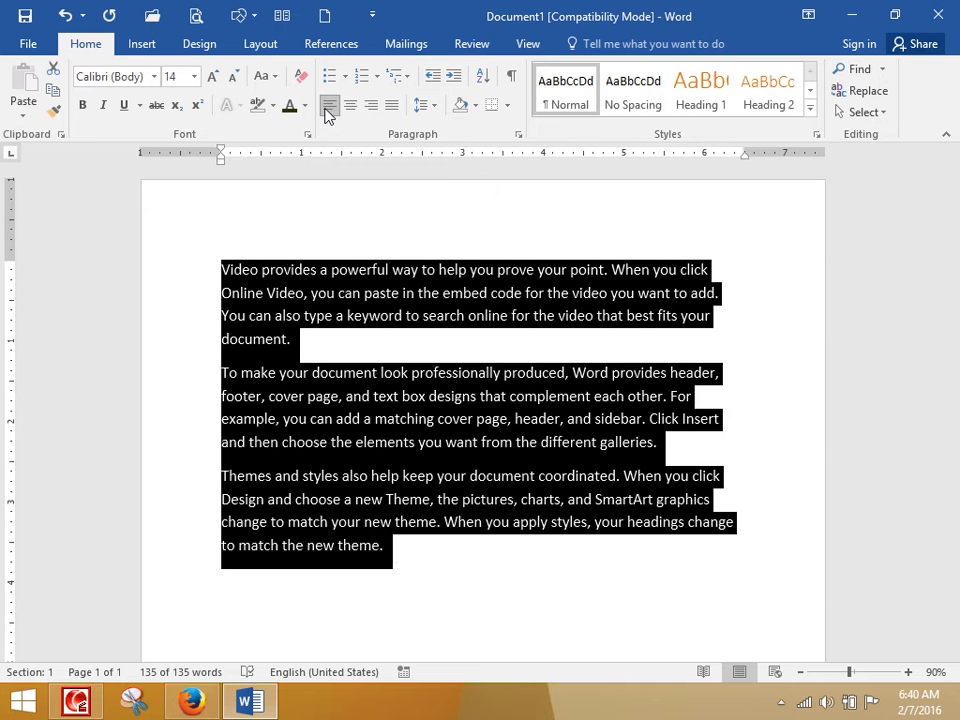
- Enlarge the text of all three paragraphs to 18 pt and justify them
left_click(212, 77)
left_click(212, 77)
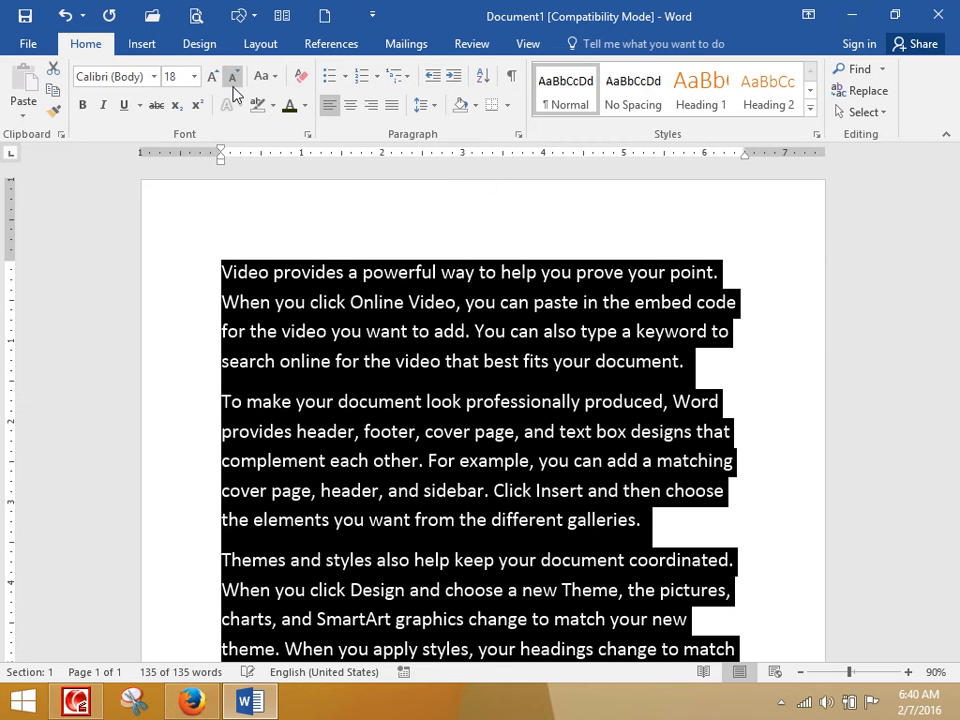
scroll(258, 131, "down", 2)
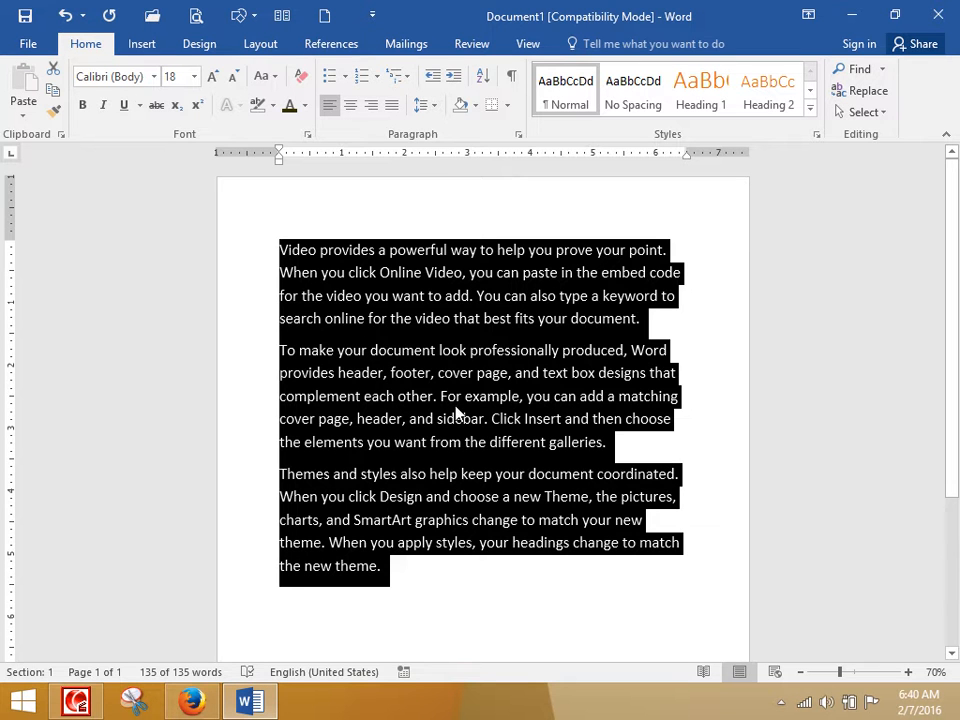
left_click(391, 107)
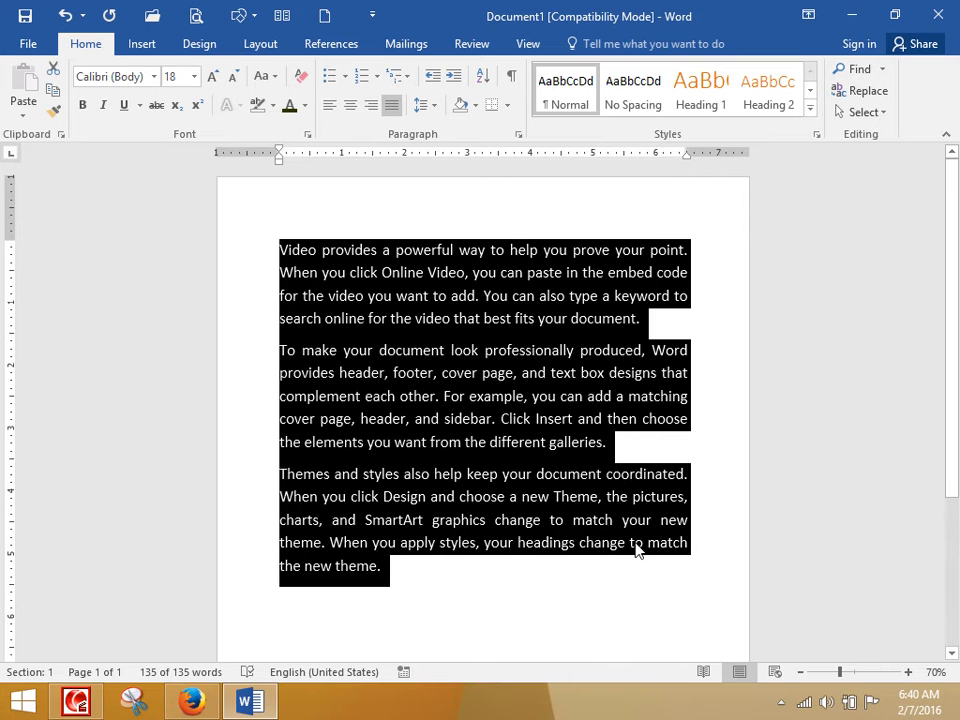
left_click(598, 574)
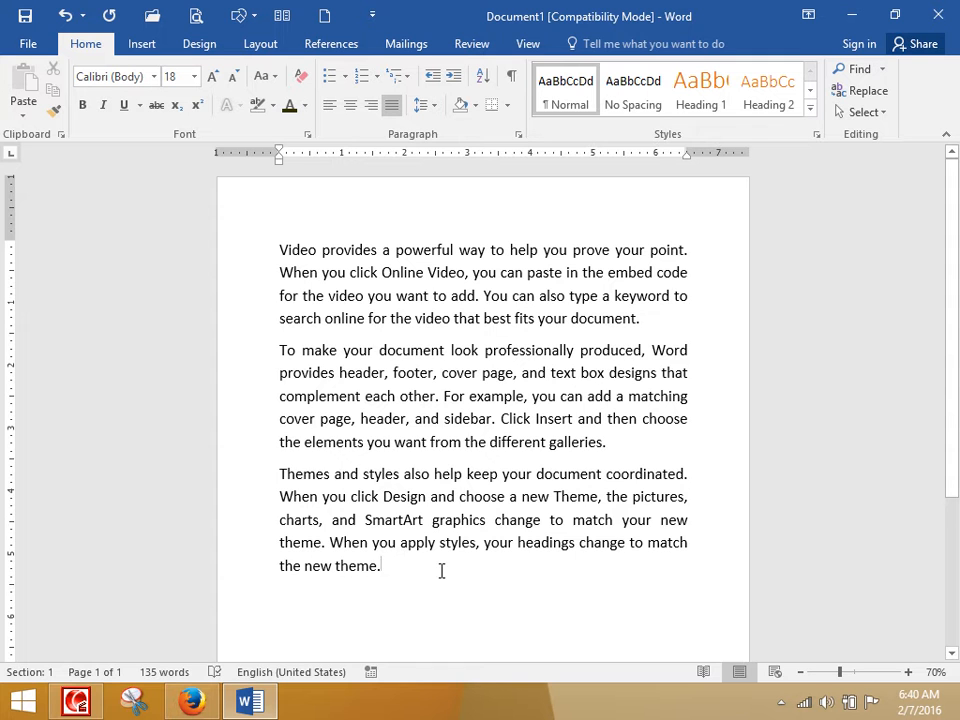
- Select all three paragraphs and set their line spacing to 1.5
left_click_drag(343, 566, 177, 258)
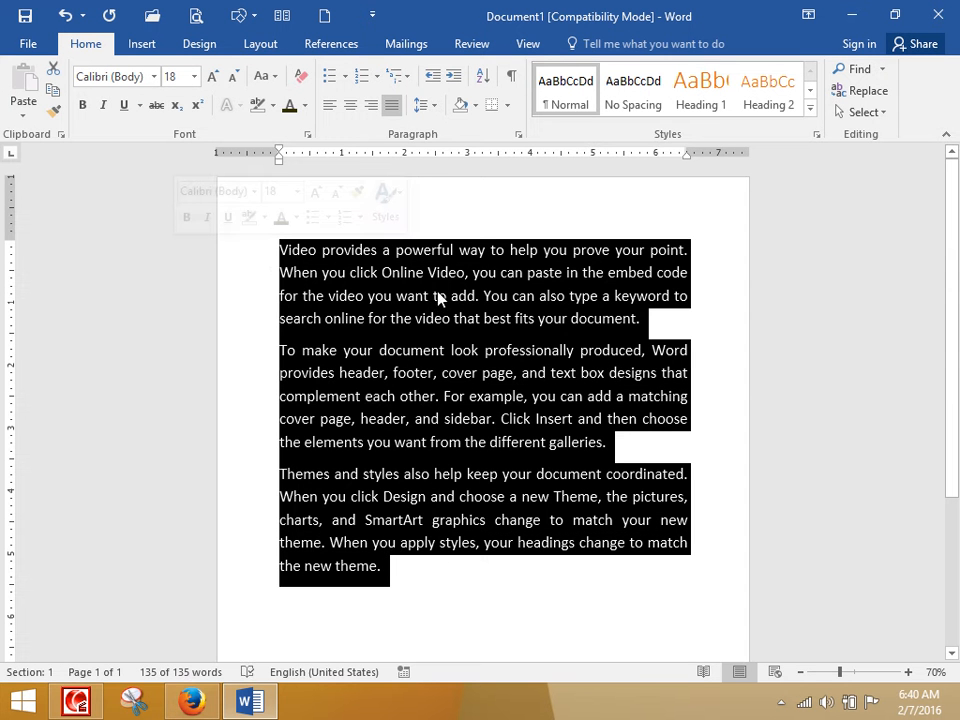
scroll(437, 275, "up", 2)
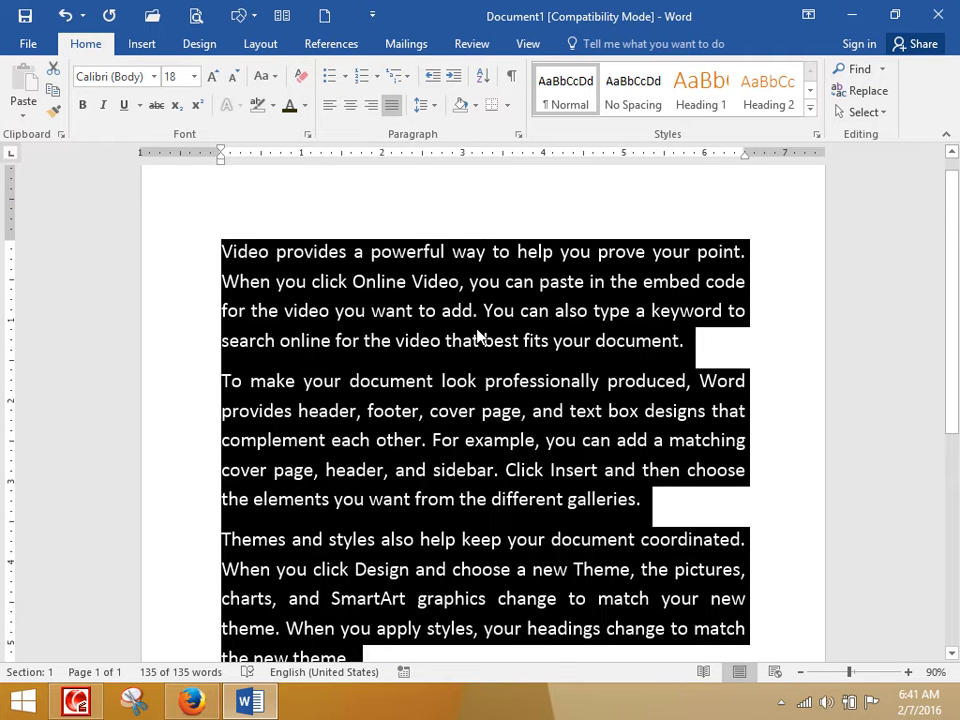
left_click(428, 112)
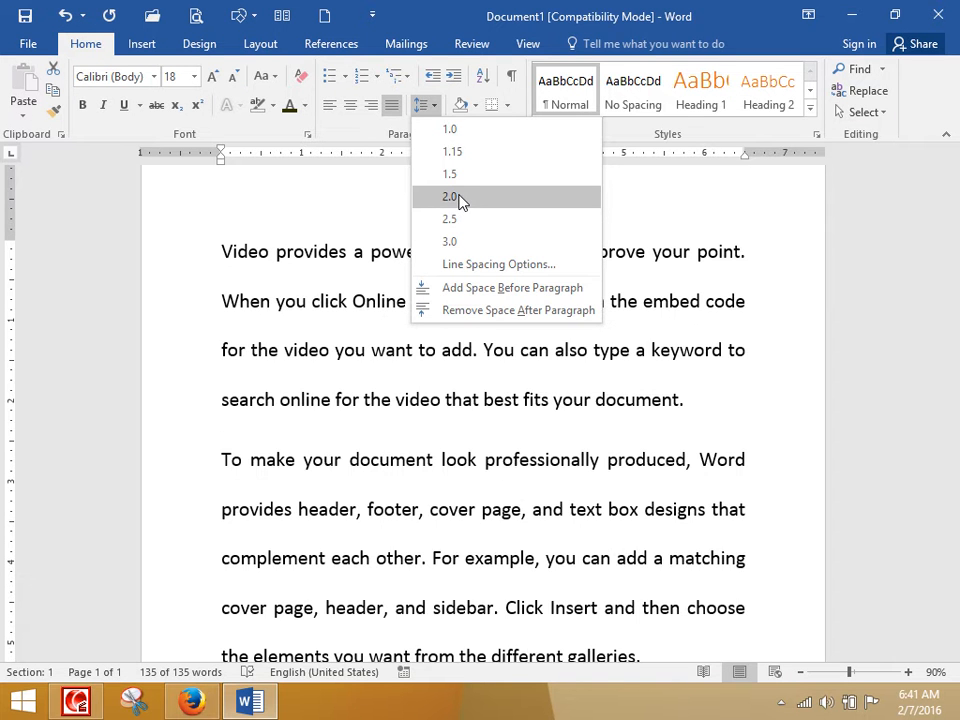
left_click(470, 186)
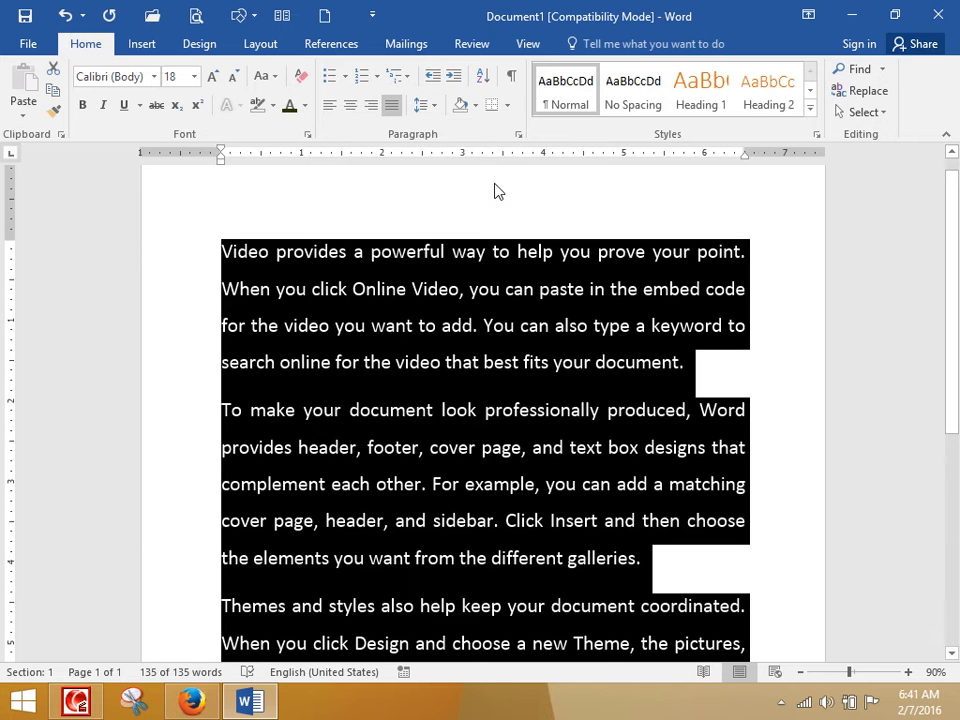
scroll(489, 191, "down", 2, "ctrl")
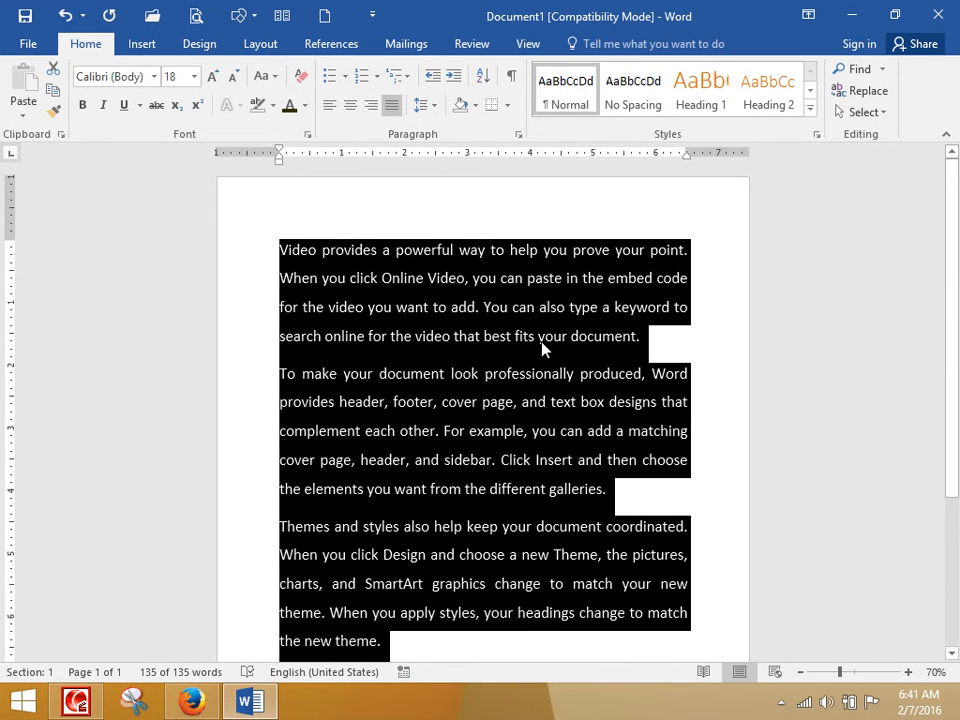
- Try a custom Multiple line spacing of 5.5 on the selected paragraphs and reset it to 1.5
left_click(421, 104)
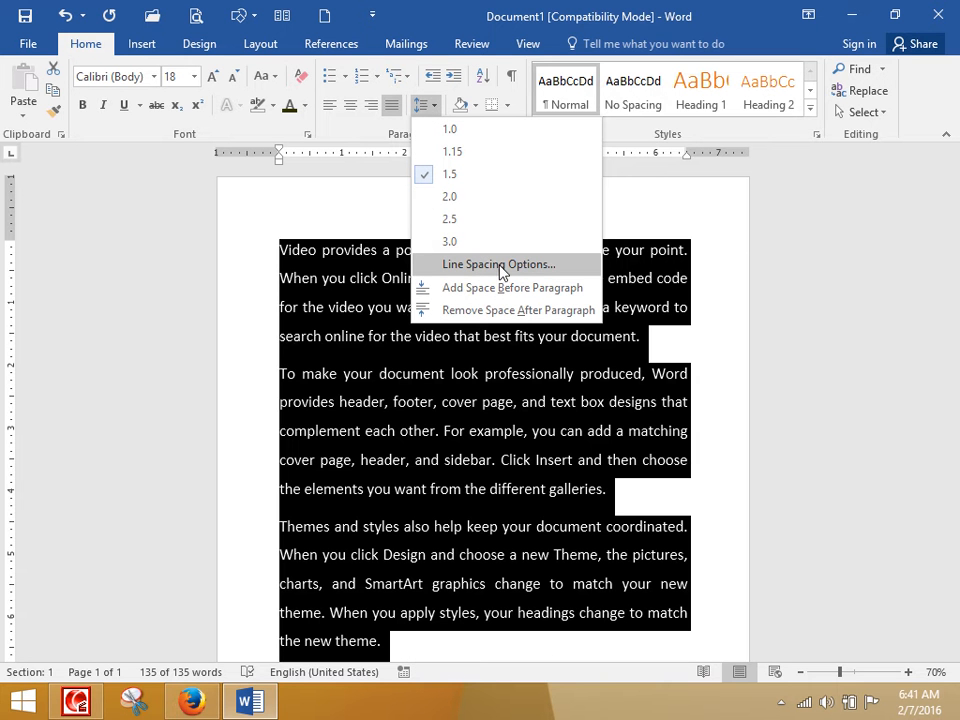
left_click(500, 265)
type("3.5")
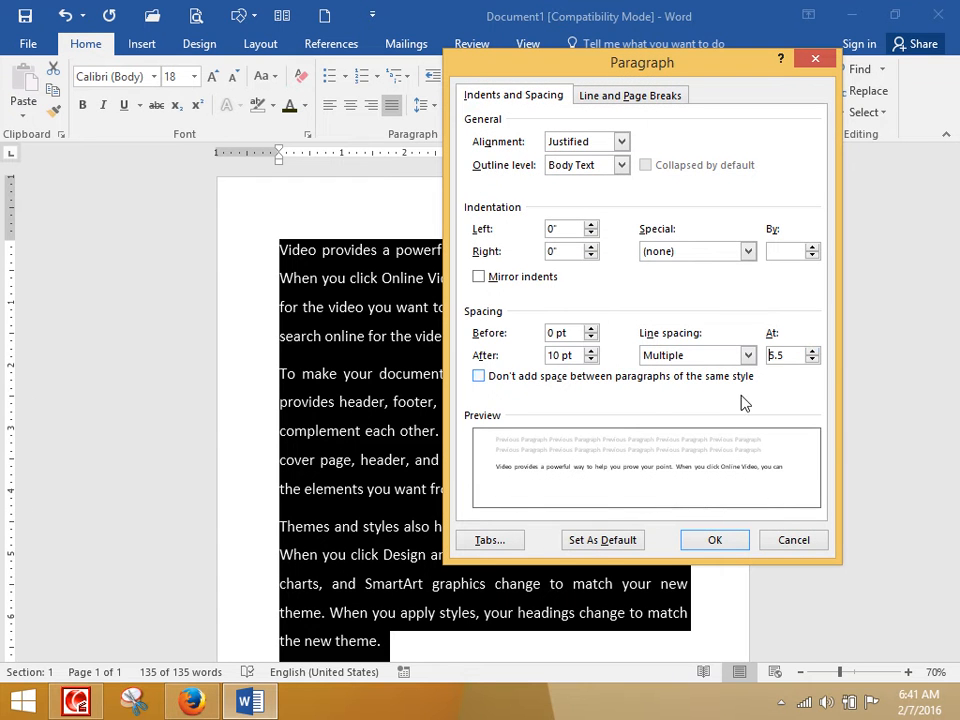
left_click(714, 540)
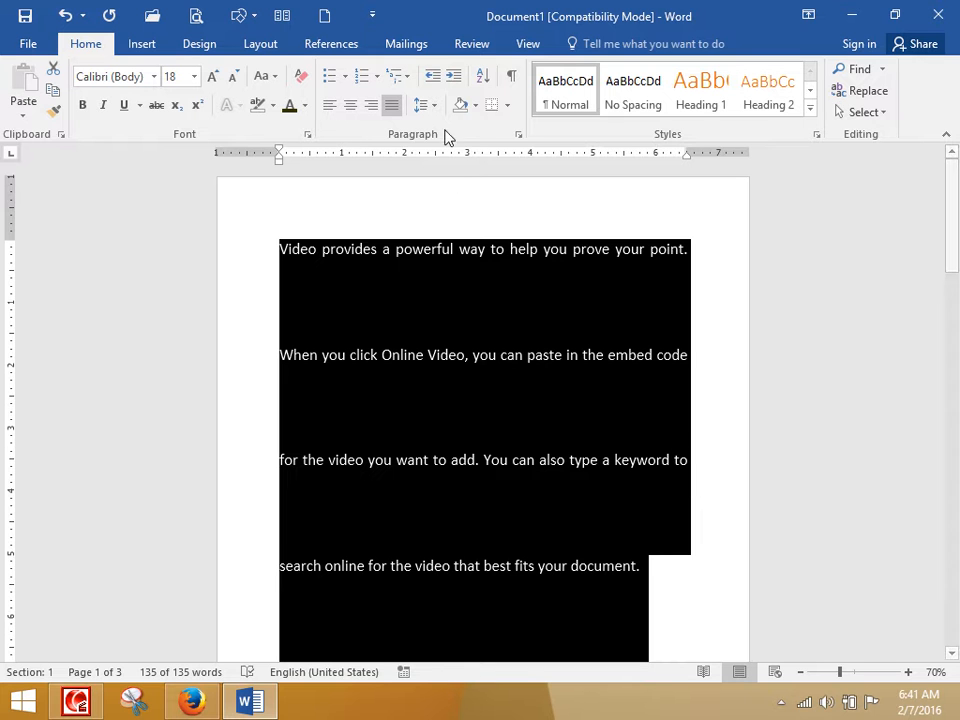
left_click(424, 105)
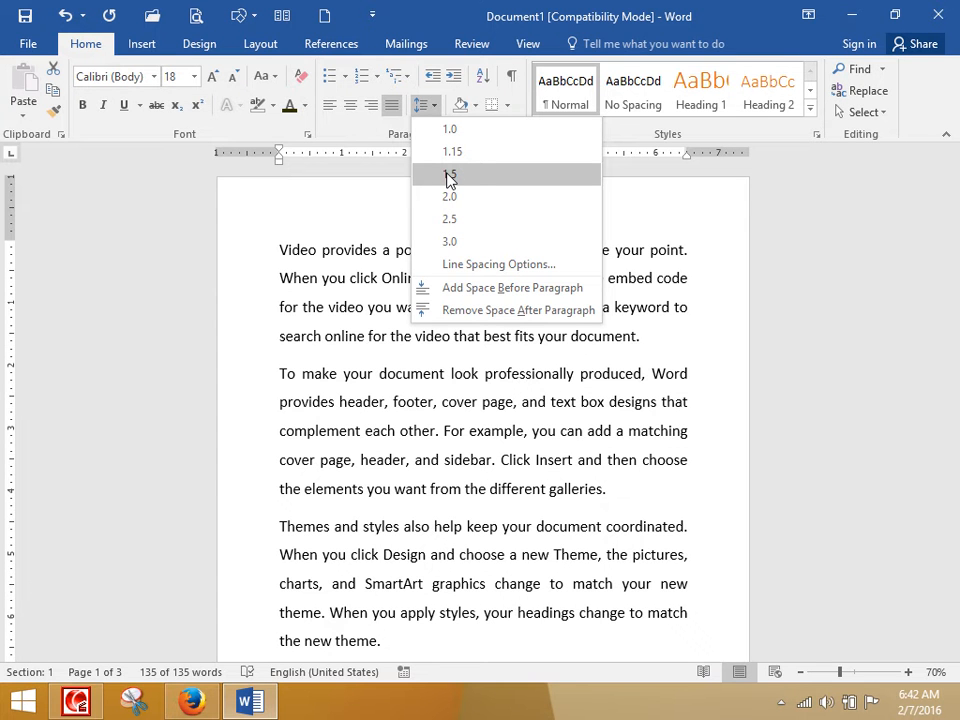
left_click(449, 176)
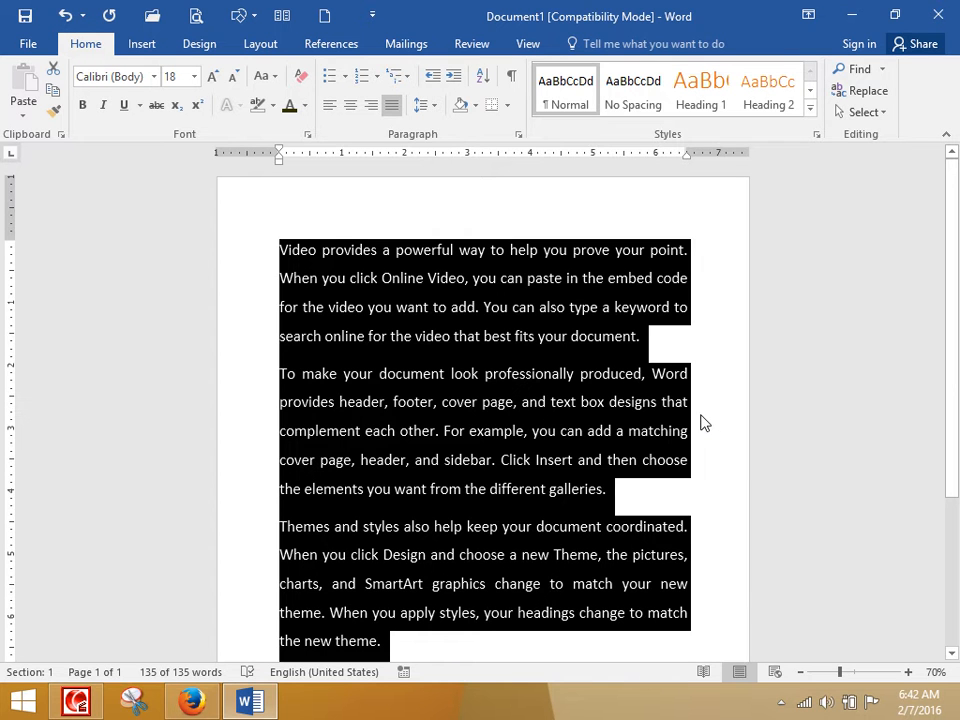
- Try single and double line spacing on the selected paragraphs and return to 1.5 spacing
key("ctrl+1")
key("ctrl+2")
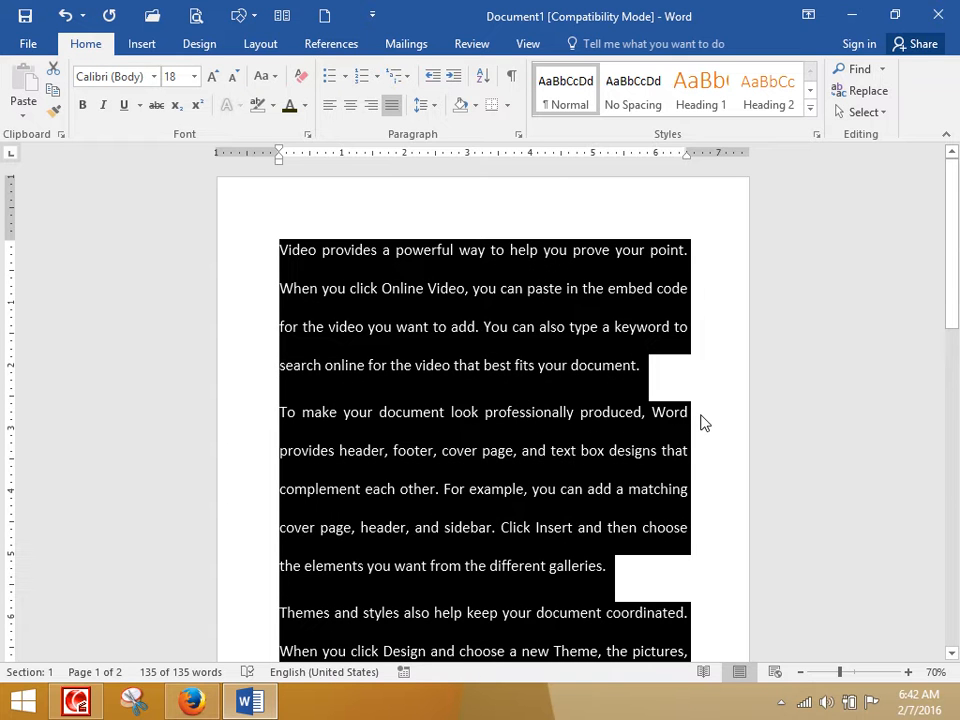
key("ctrl+5")
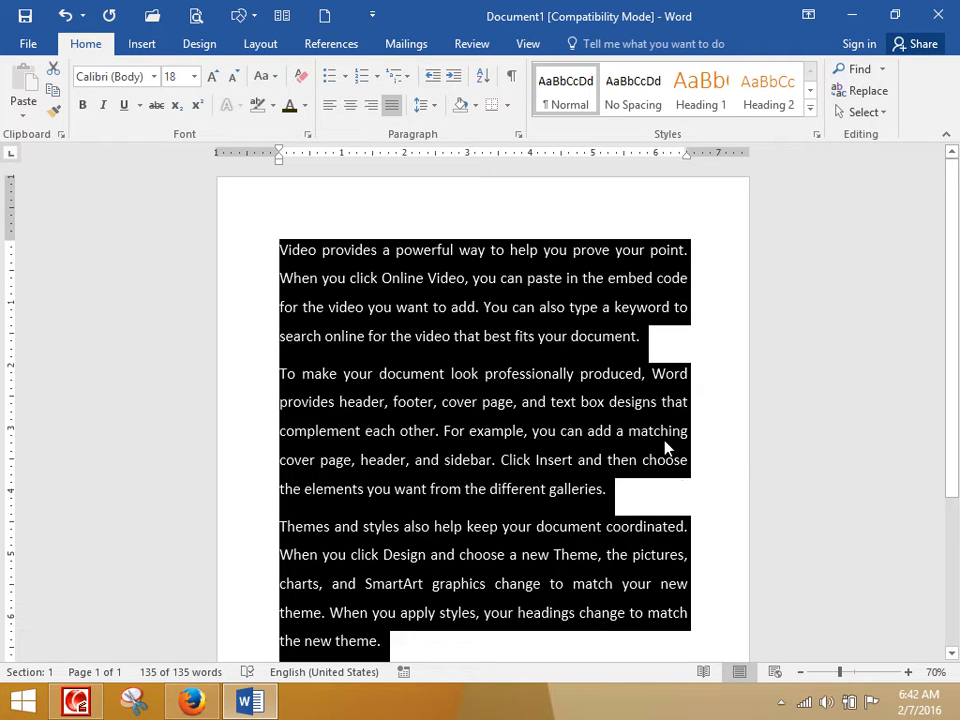
- Apply the No Spacing style to all three selected paragraphs
left_click(633, 92)
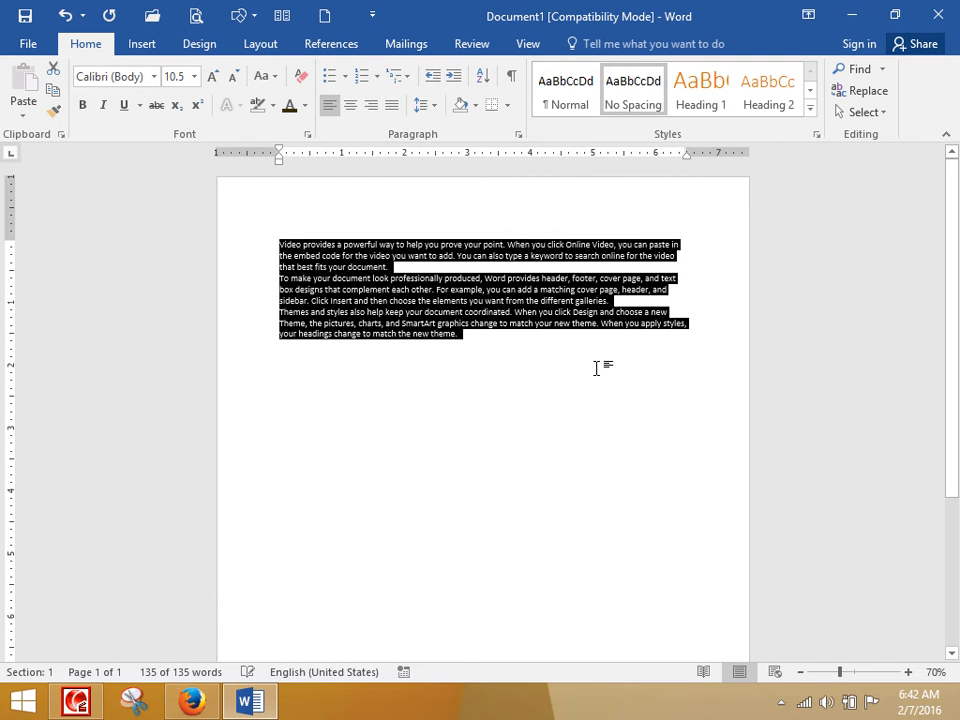
scroll(596, 368, "up", 5, "ctrl")
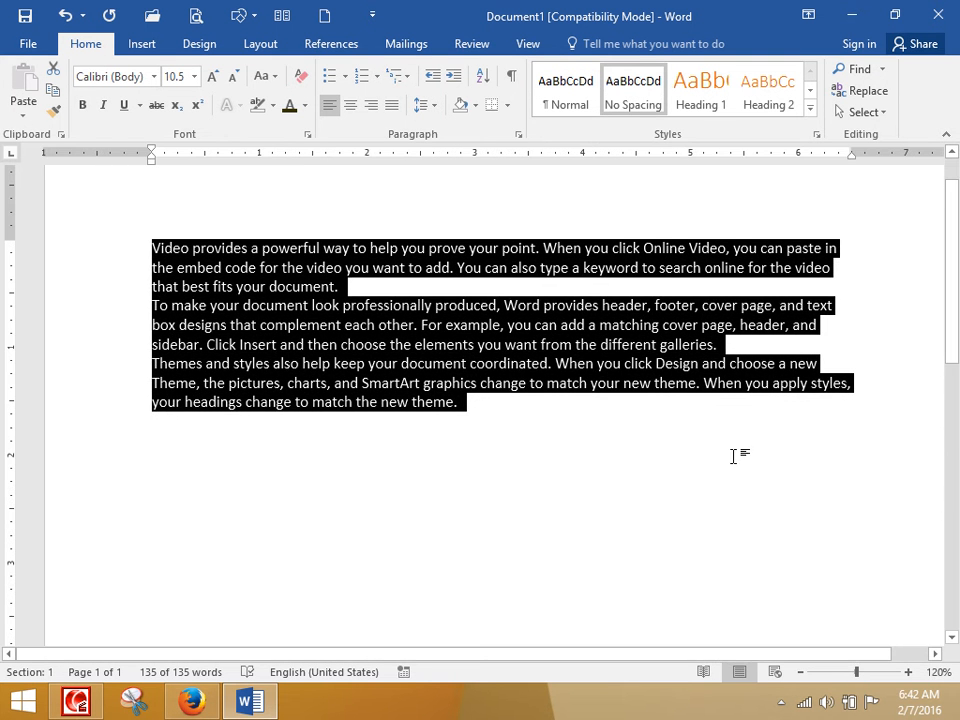
left_click(716, 344)
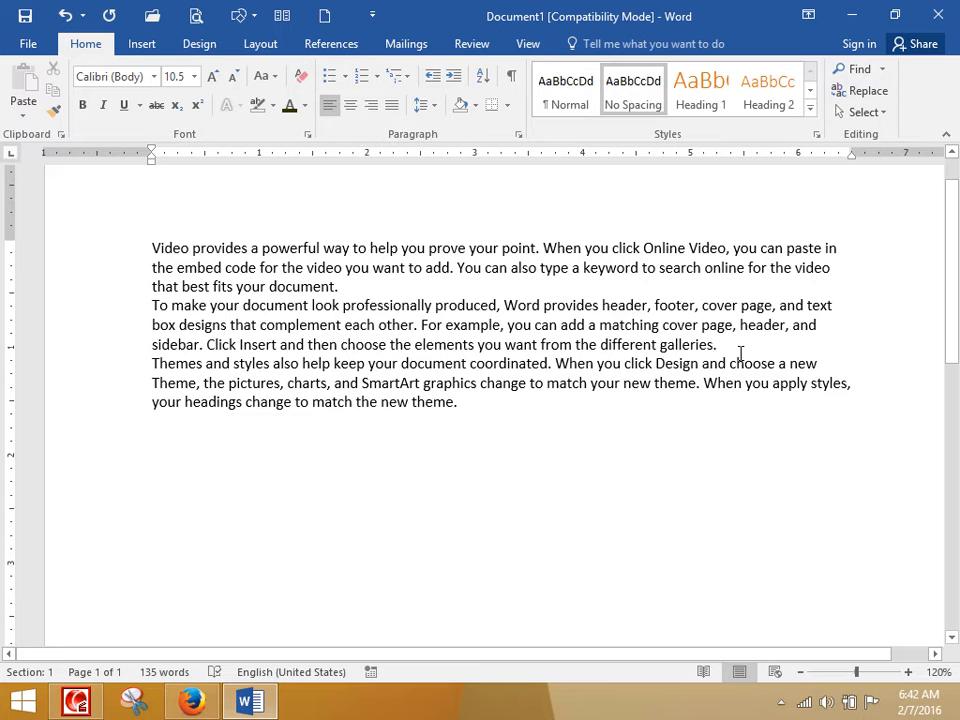
- Add space before and after the second paragraph, the one starting "To make your document look"
left_click_drag(740, 352, 140, 308)
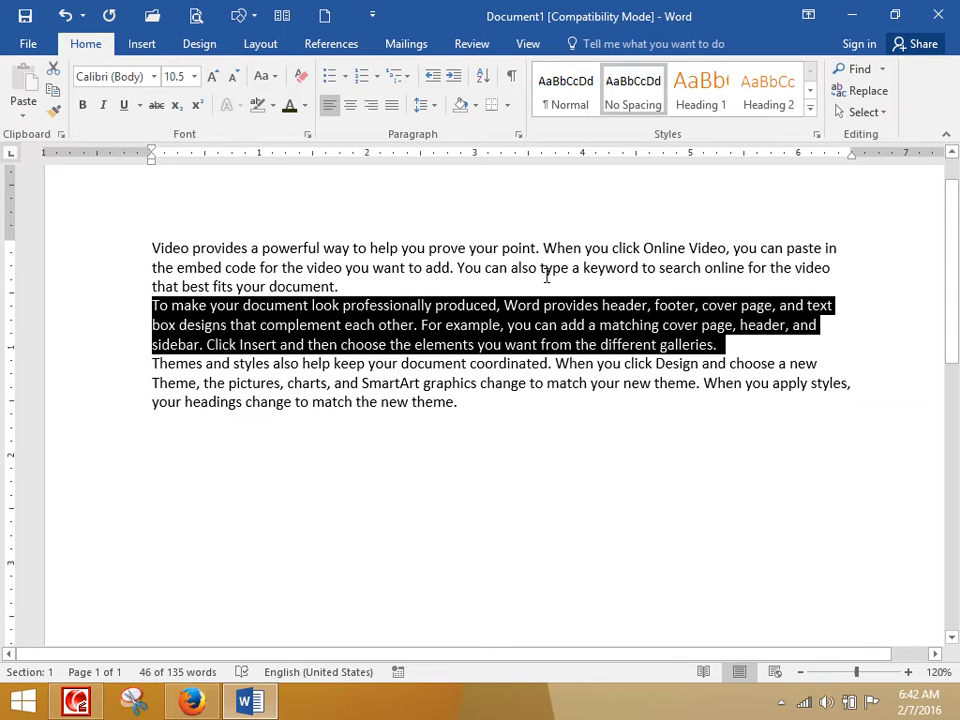
left_click(436, 104)
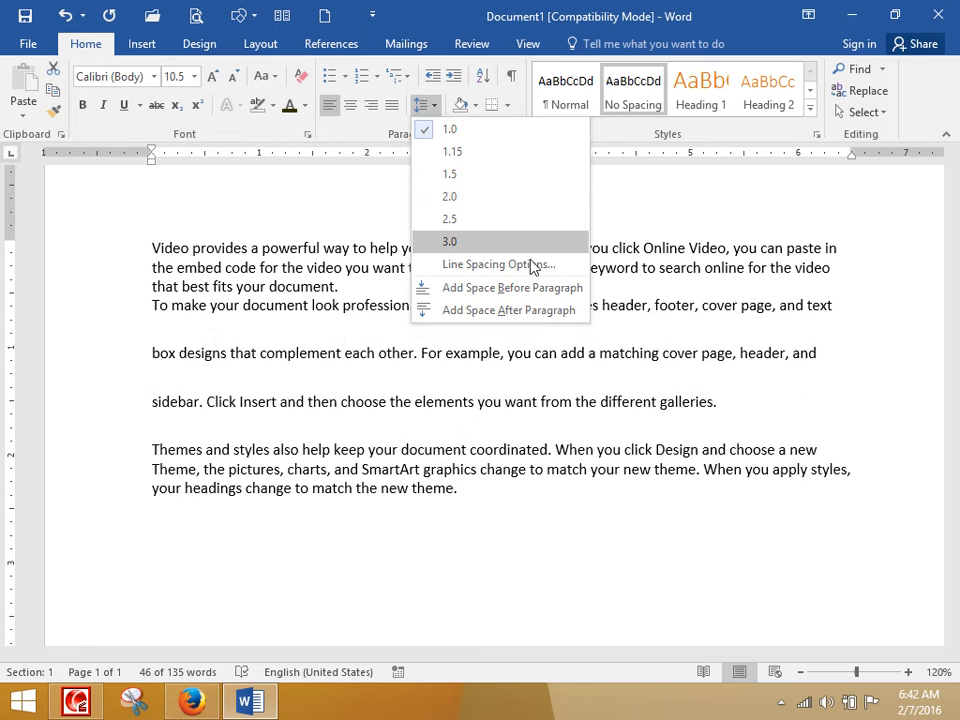
left_click(515, 288)
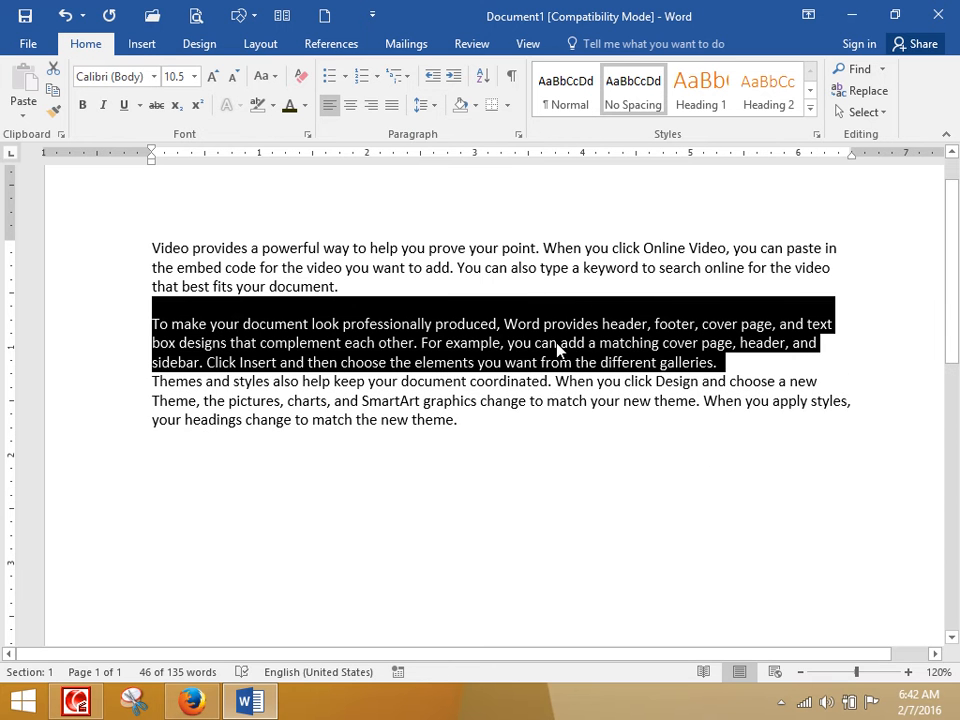
left_click(436, 108)
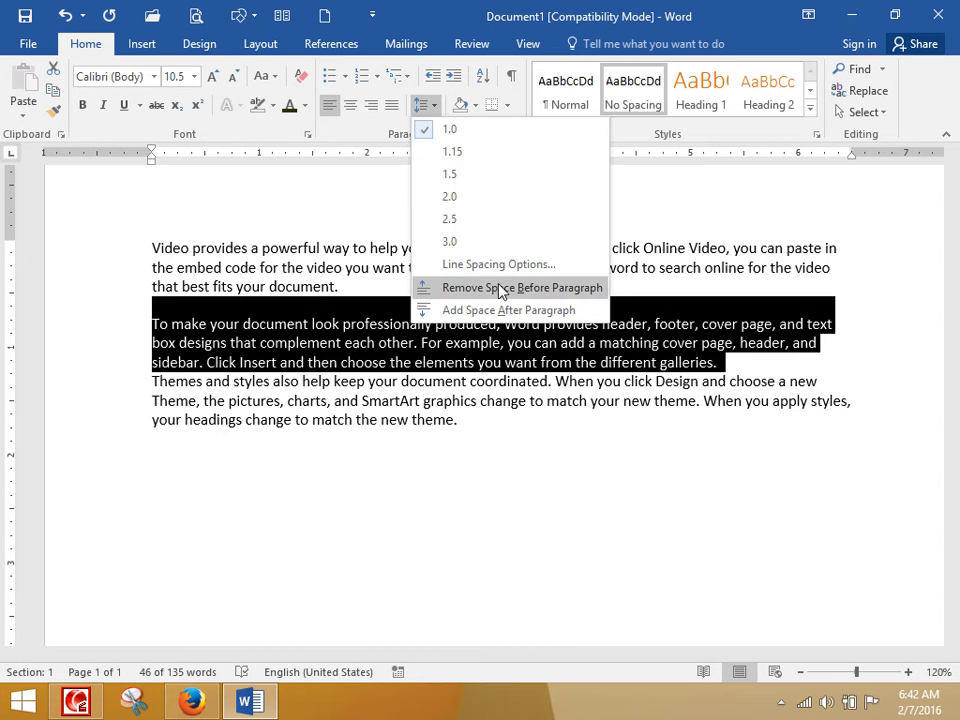
left_click(416, 306)
left_click(481, 316)
triple_click(481, 316)
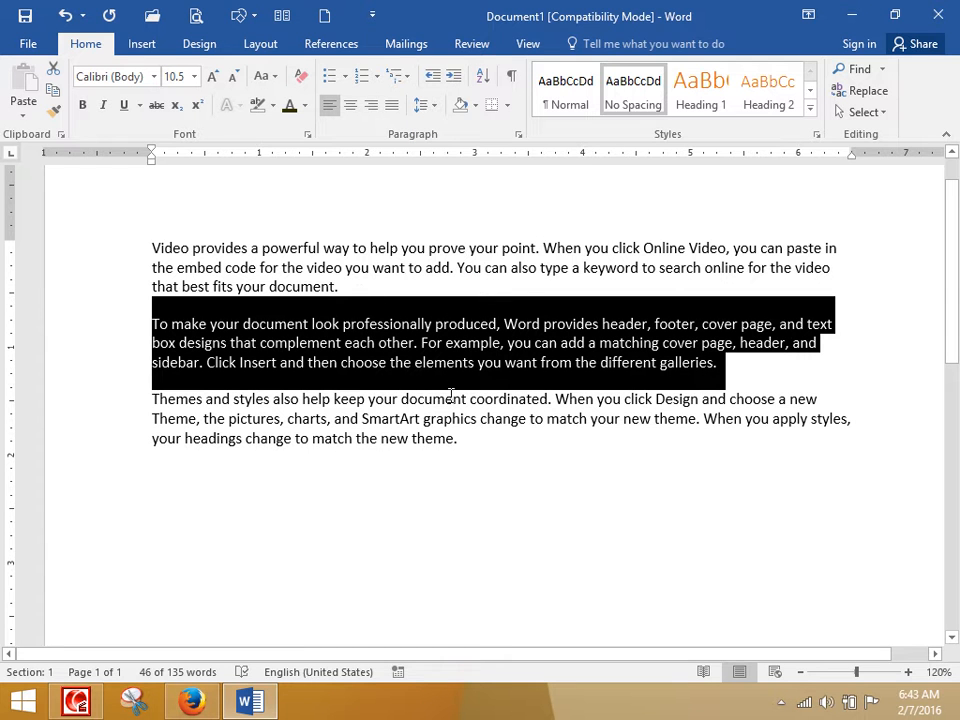
- Select all three paragraphs and apply the Normal style to them
left_click_drag(540, 465, 73, 225)
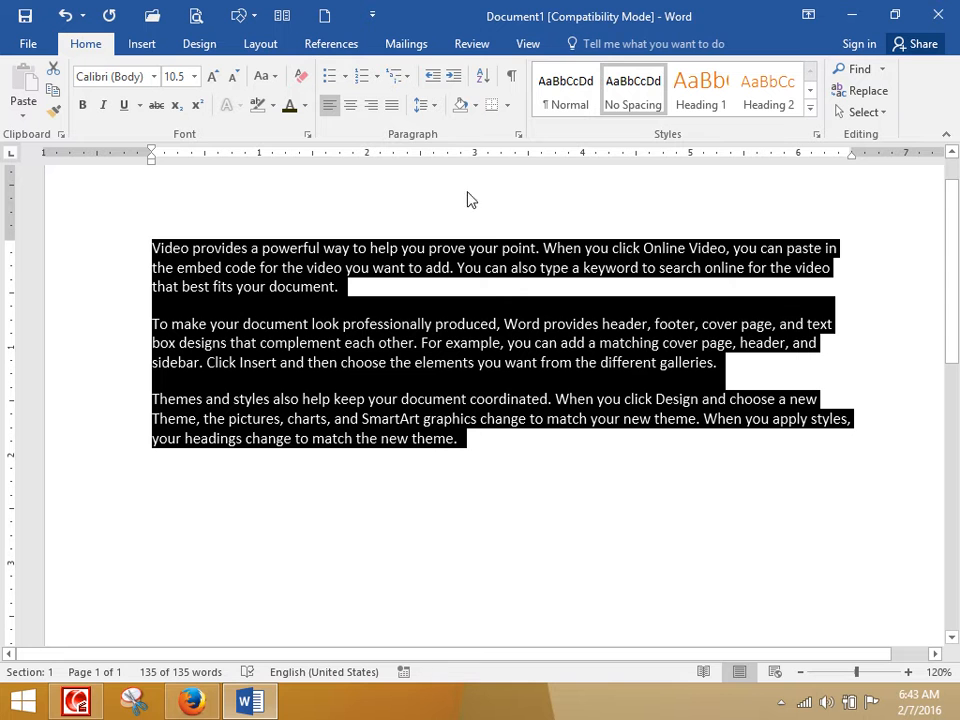
left_click(563, 92)
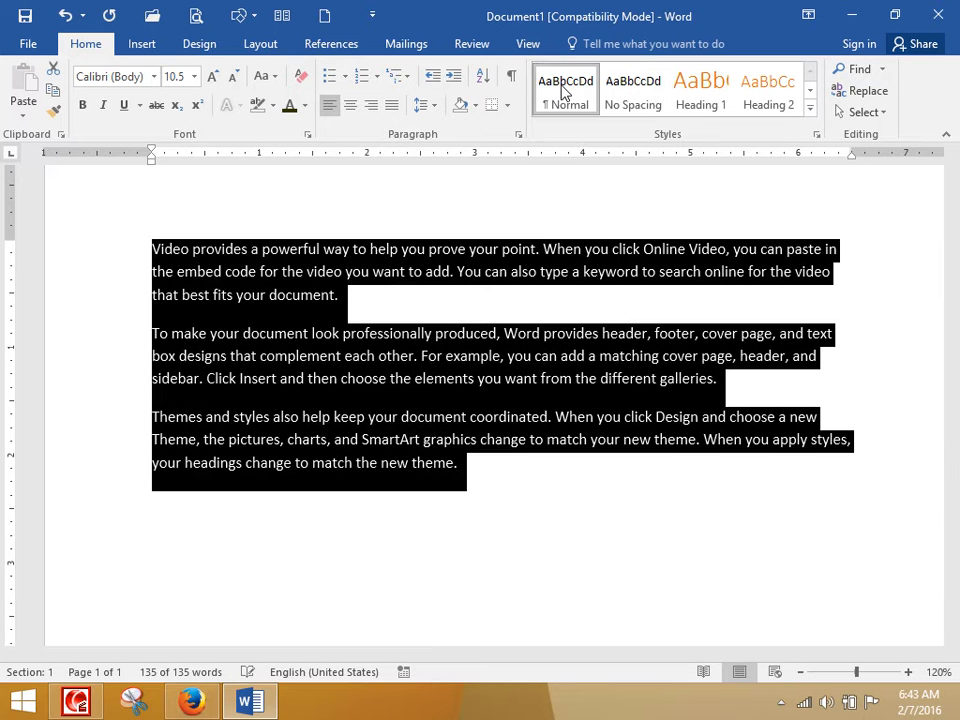
left_click(428, 296)
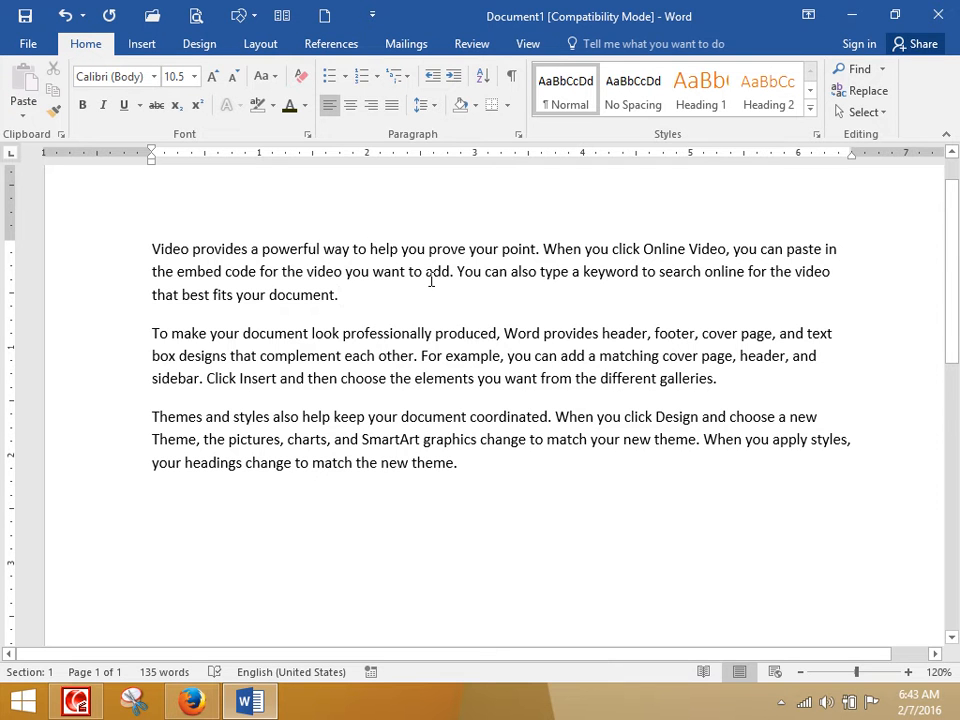
- Delete all three sample paragraphs from the document
left_click_drag(510, 482, 146, 227)
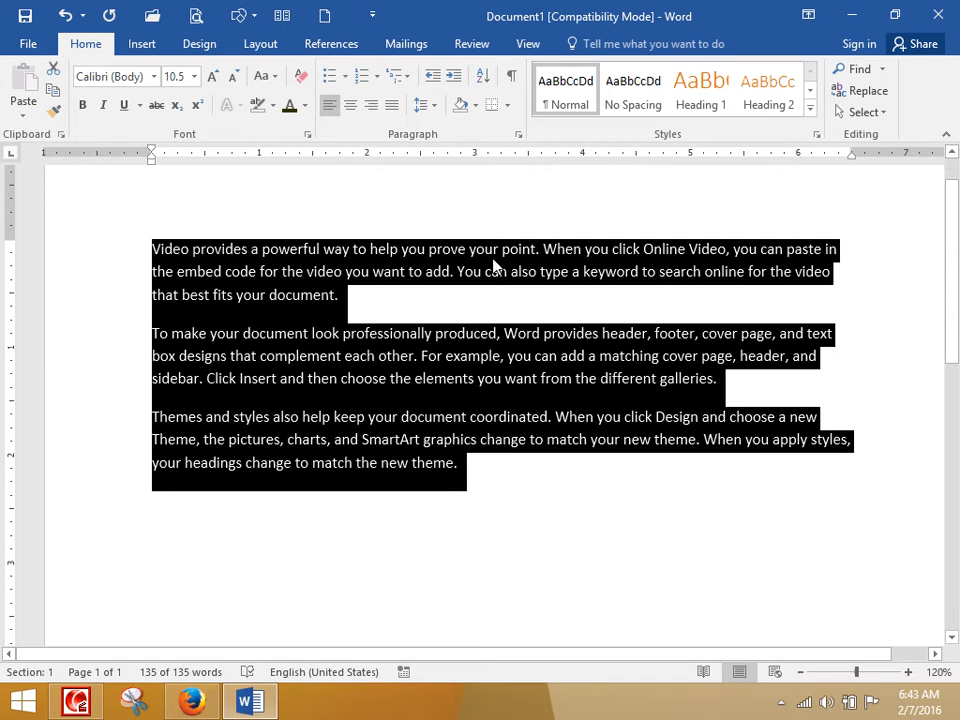
key("Delete")
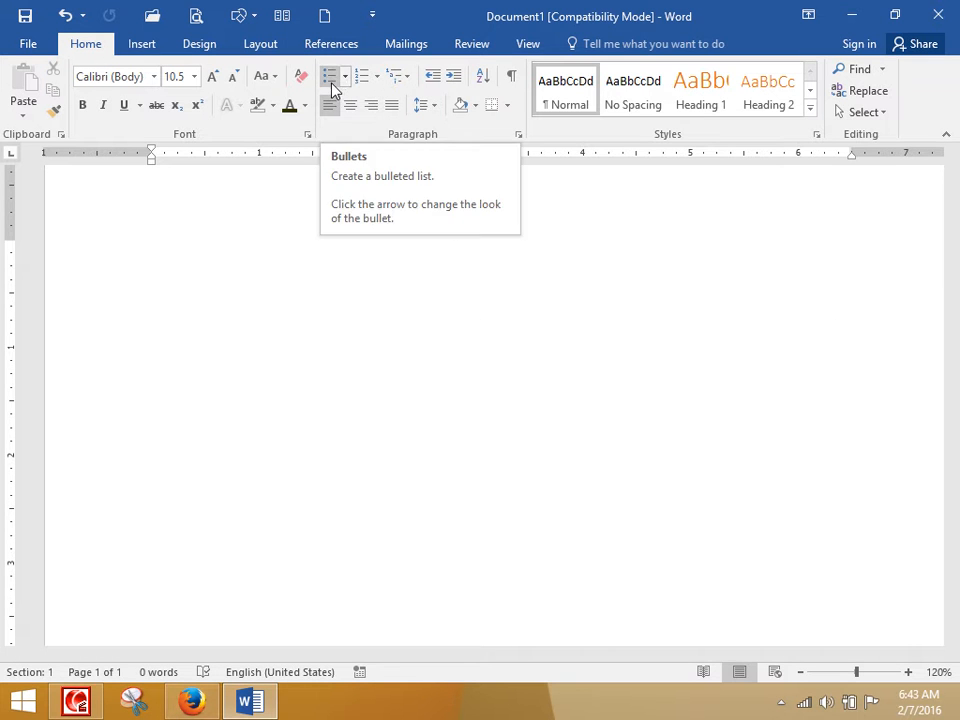
- Examine the bullet and numbering libraries, trying numbering on the empty line and removing it again
left_click(345, 80)
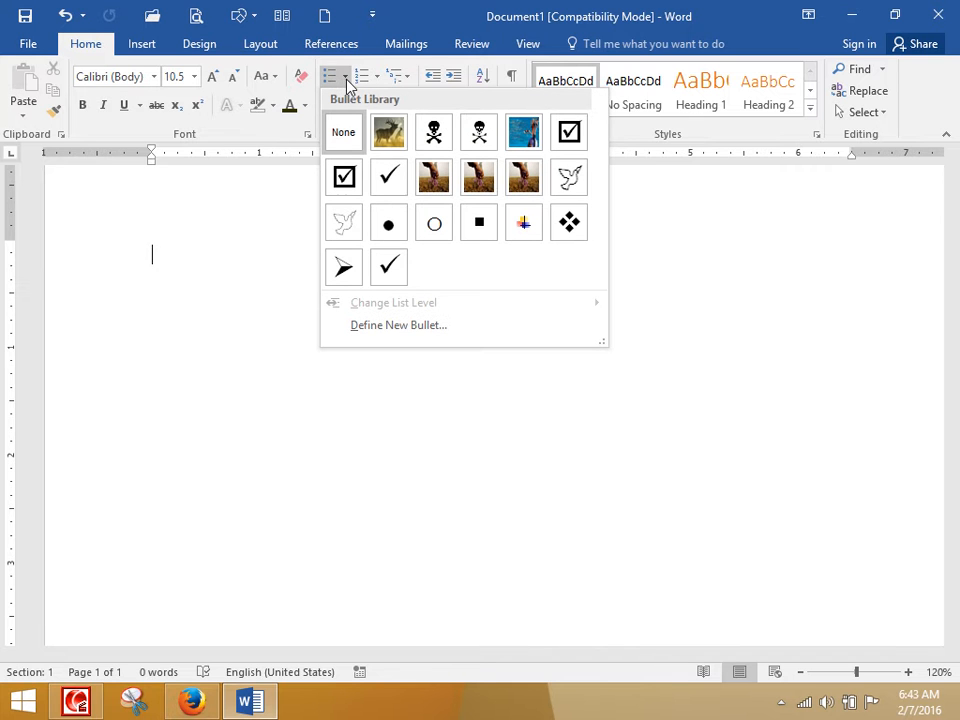
left_click(251, 199)
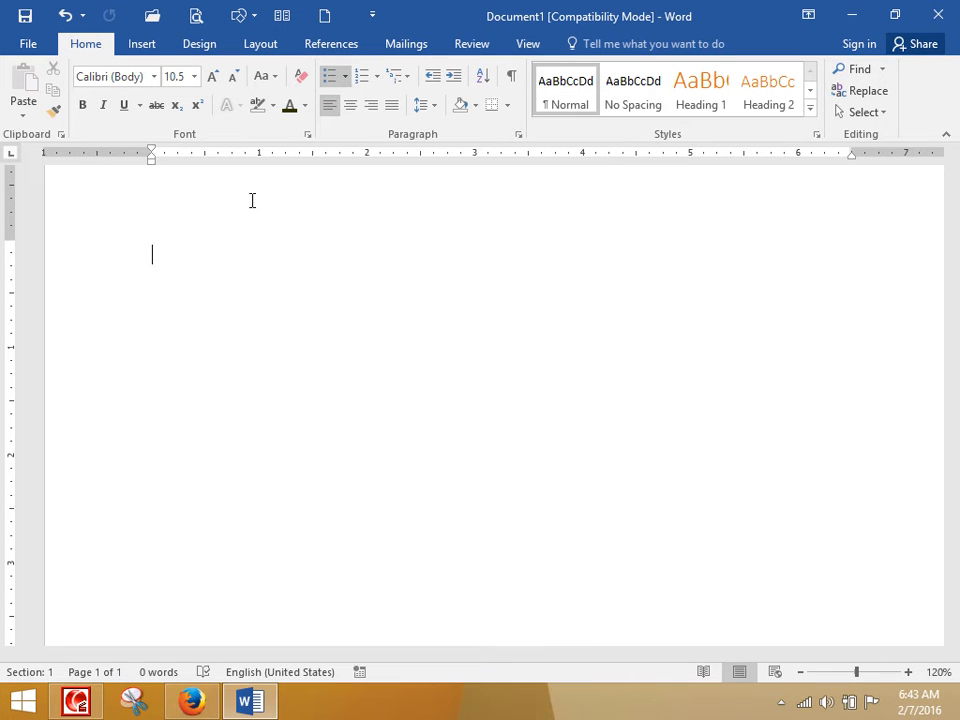
left_click(377, 79)
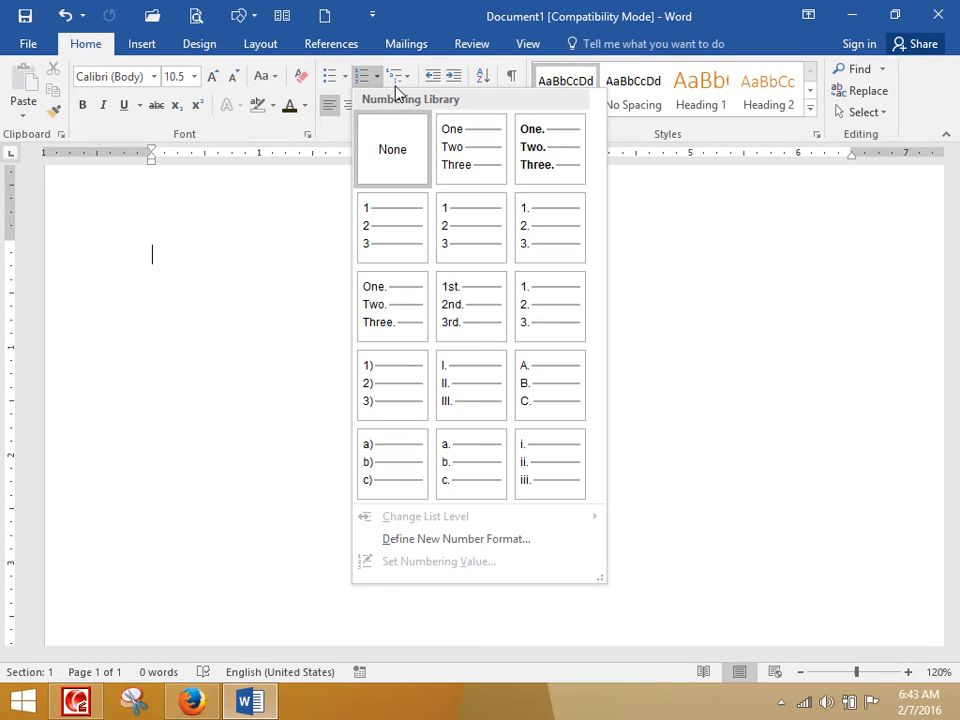
left_click(260, 218)
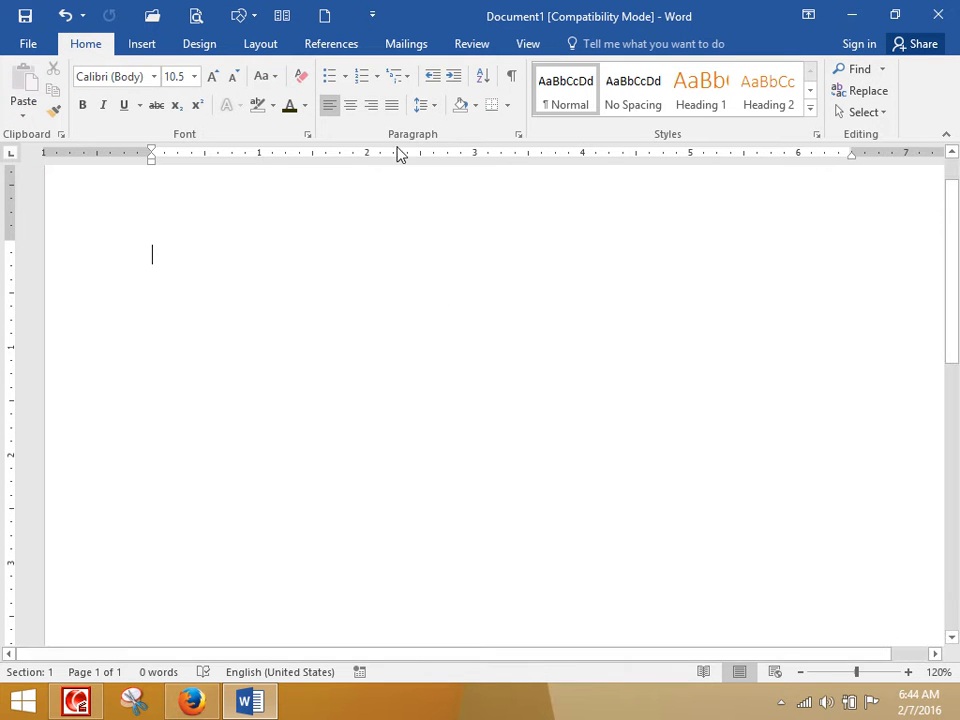
left_click(378, 77)
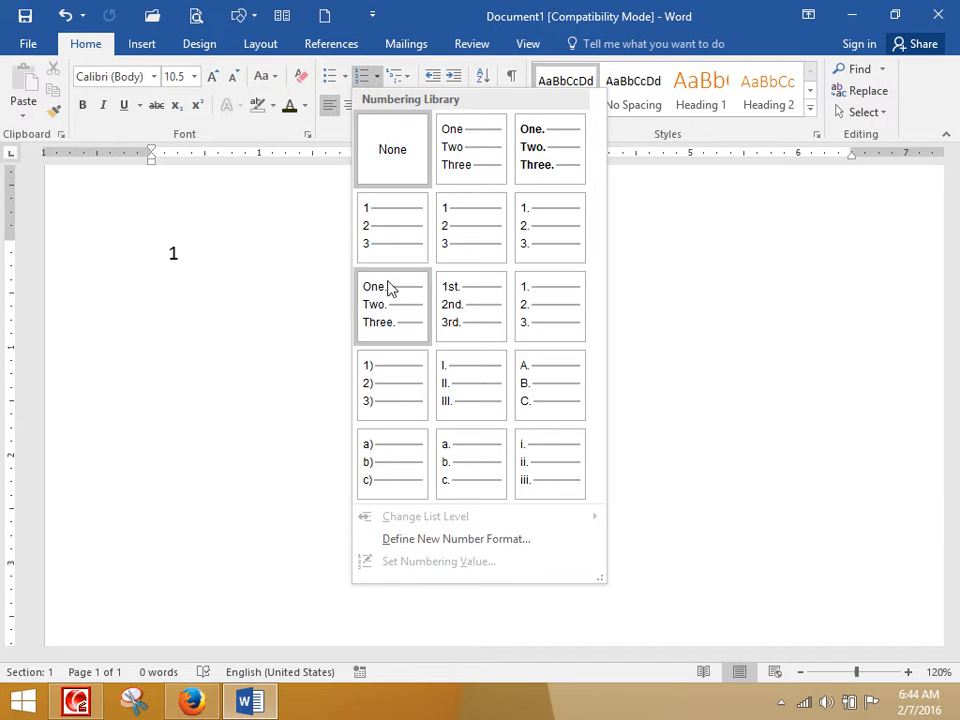
left_click(262, 280)
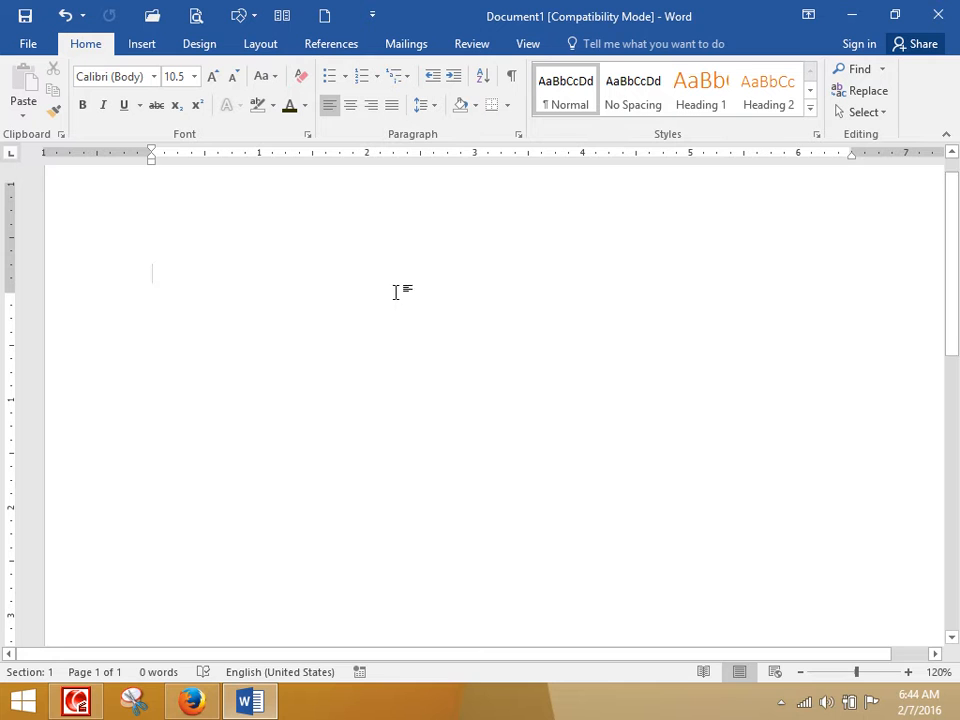
scroll(304, 257, "up", 1)
left_click(355, 82)
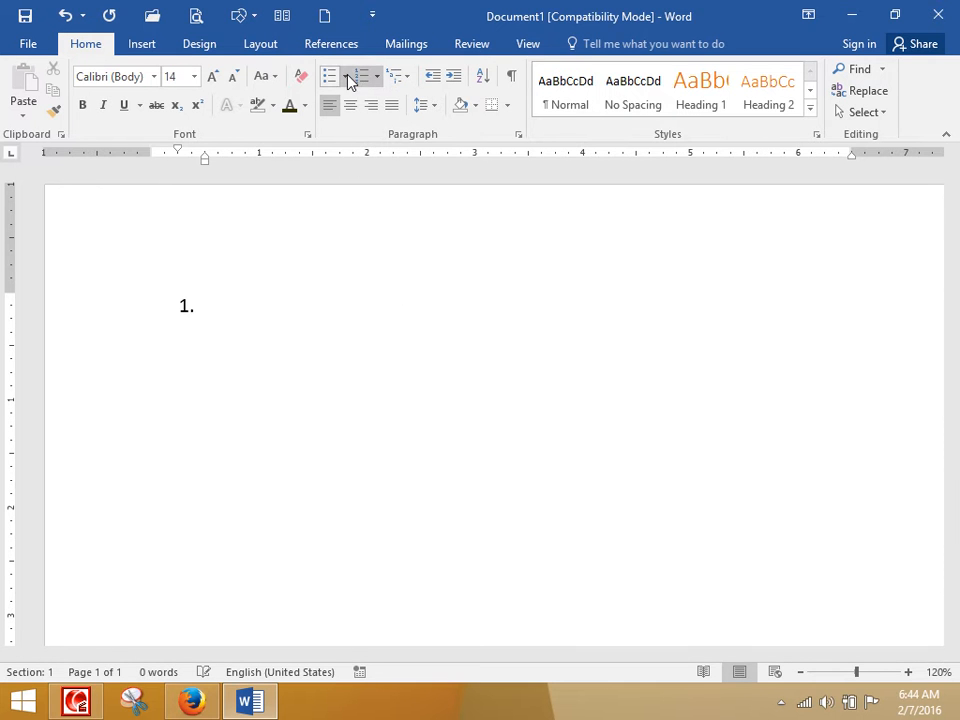
left_click(366, 80)
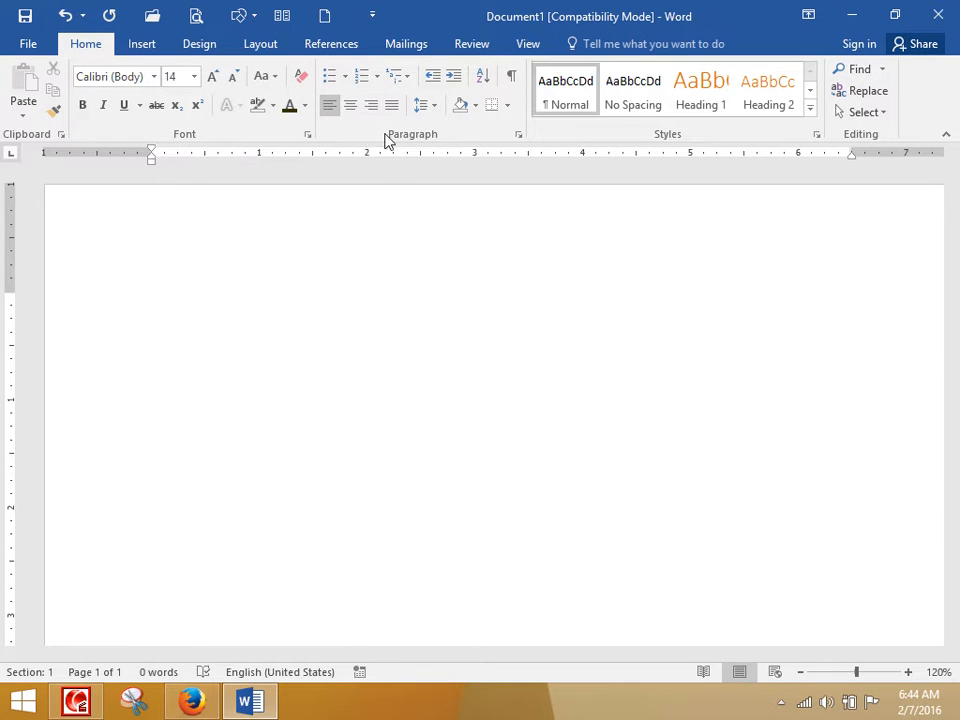
left_click(345, 77)
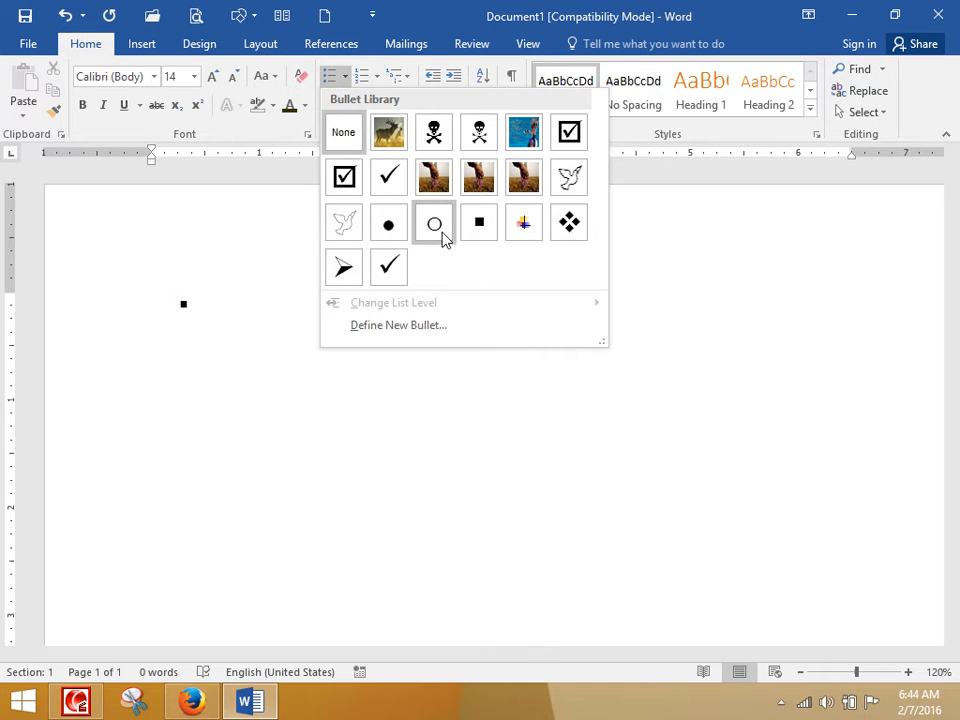
left_click(233, 266)
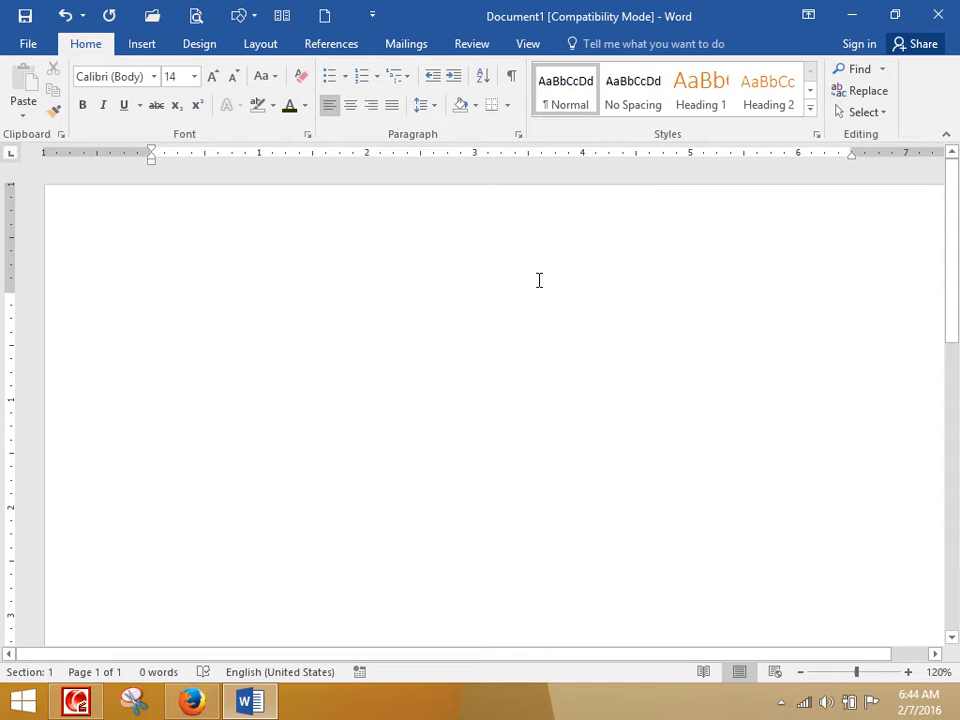
- Write "Microsoft Office User Specialist" as the first line of the document
type("Microsoft OfficeUser")
key("BackSpace")
key("BackSpace")
key("BackSpace")
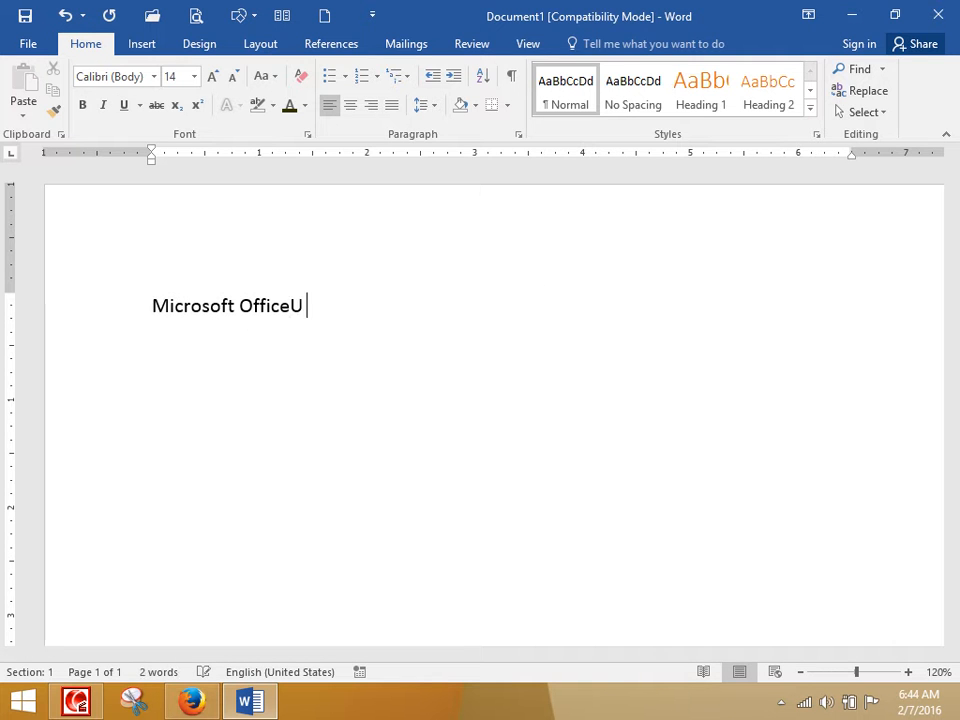
type("User Sepciali")
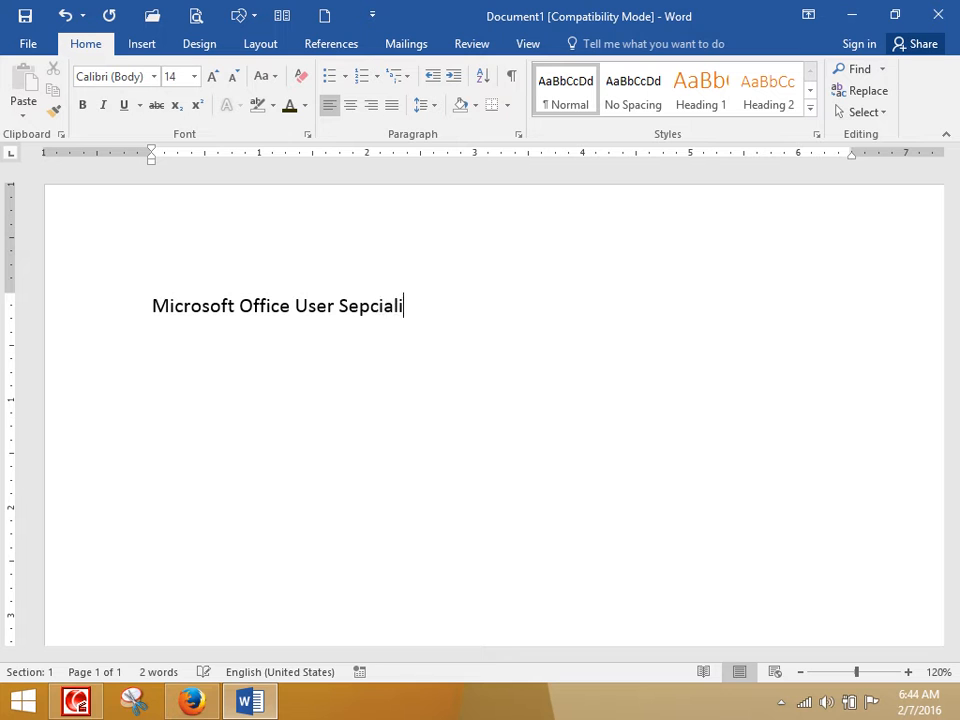
key("BackSpace")
key("BackSpace")
key("BackSpace")
key("BackSpace")
key("BackSpace")
key("BackSpace")
key("BackSpace")
key("BackSpace")
type("Specialist")
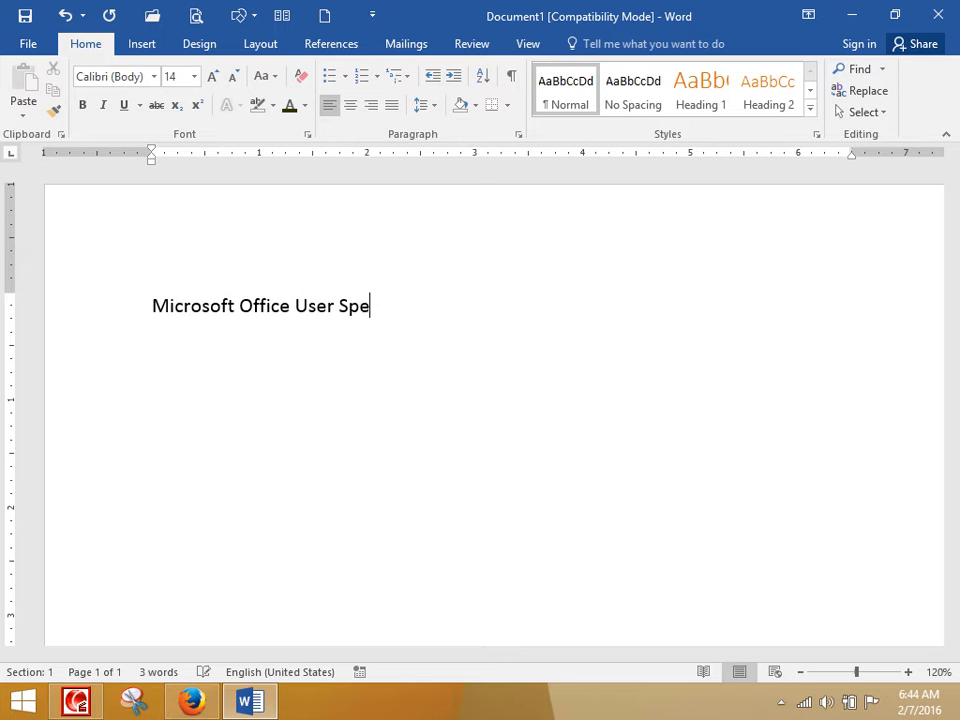
- Add the lines "Word", "Excel" and "Graphics Designing" below the first line
key("Return")
type("Word")
key("Return")
type("ExcGraphicsDes")
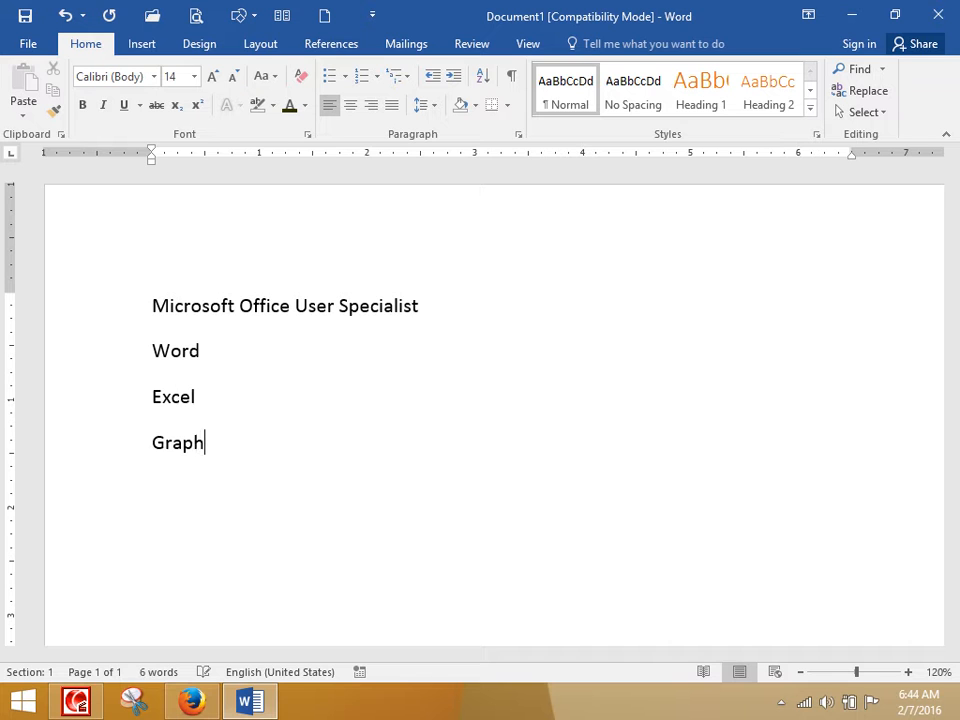
key("BackSpace")
key("BackSpace")
key("BackSpace")
type("Designing")
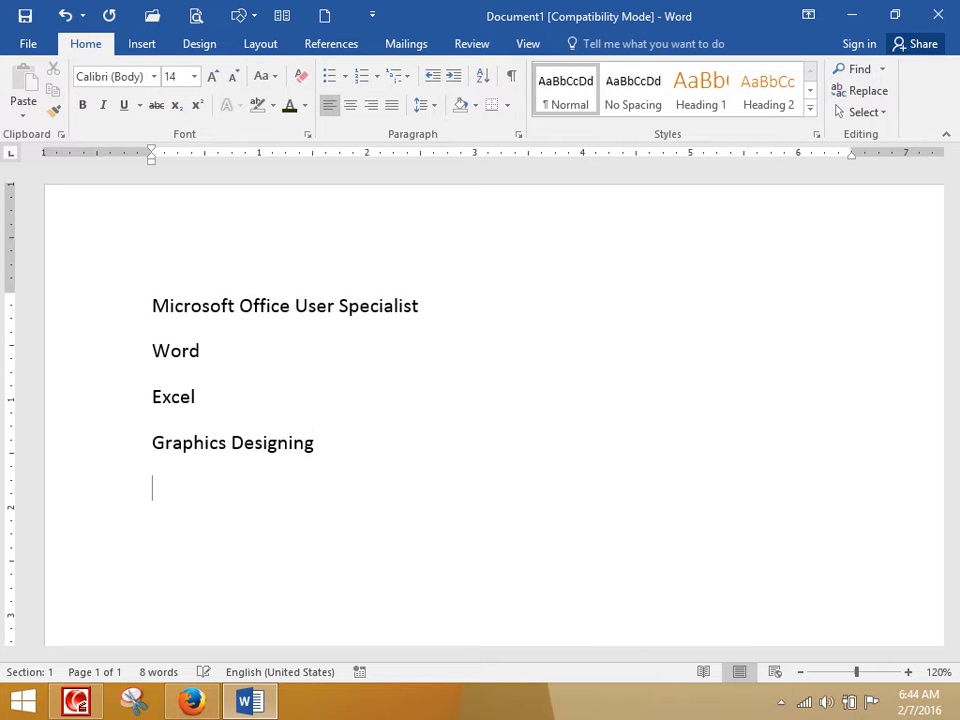
- Add the lines "Adobe Photoshop" and "Corel Draw" below "Graphics Designing"
type("ADobe Phot")
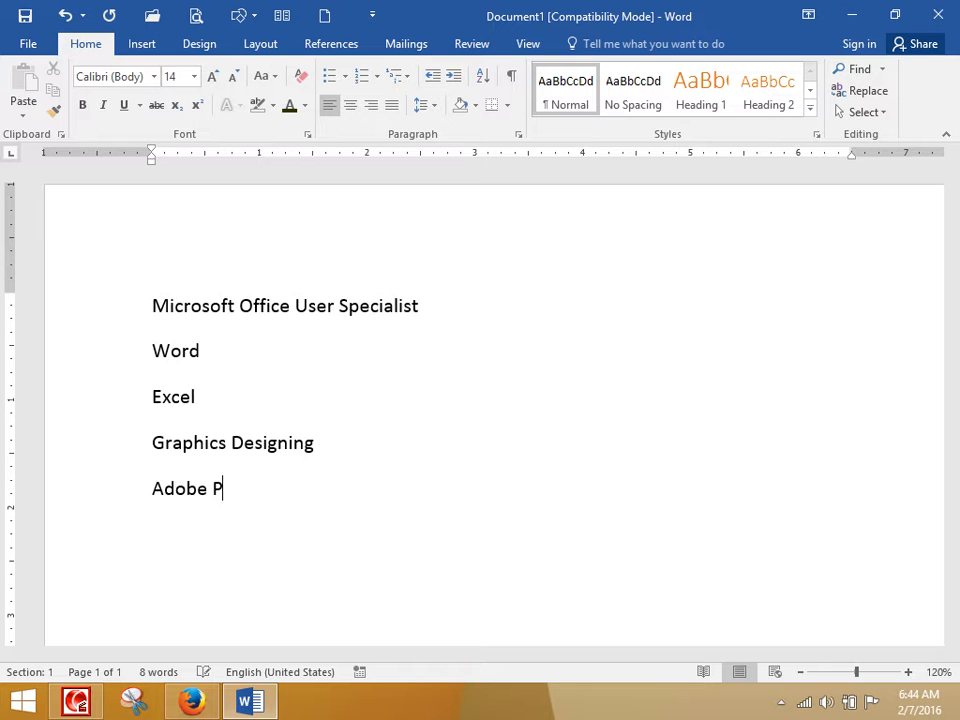
type("oshp")
key("Left")
type("oCorel Draw")
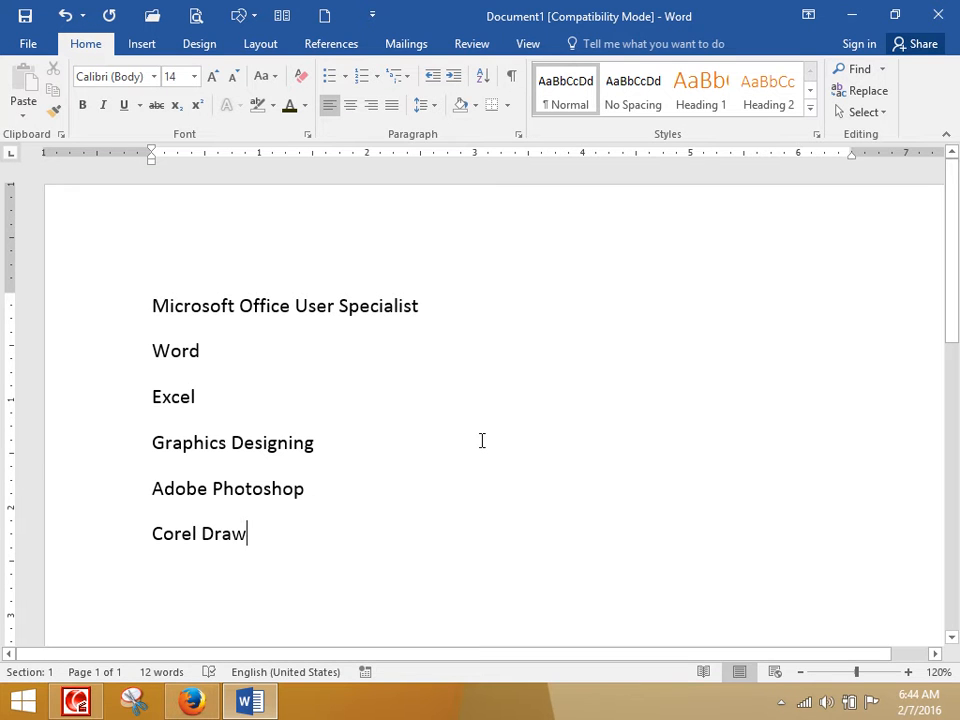
- Format all six lines as a bulleted list with ticked checkbox bullets
mouse_move(250, 531)
left_mouse_down()
mouse_move(105, 433)
mouse_move(64, 311)
mouse_move(64, 324)
left_mouse_up()
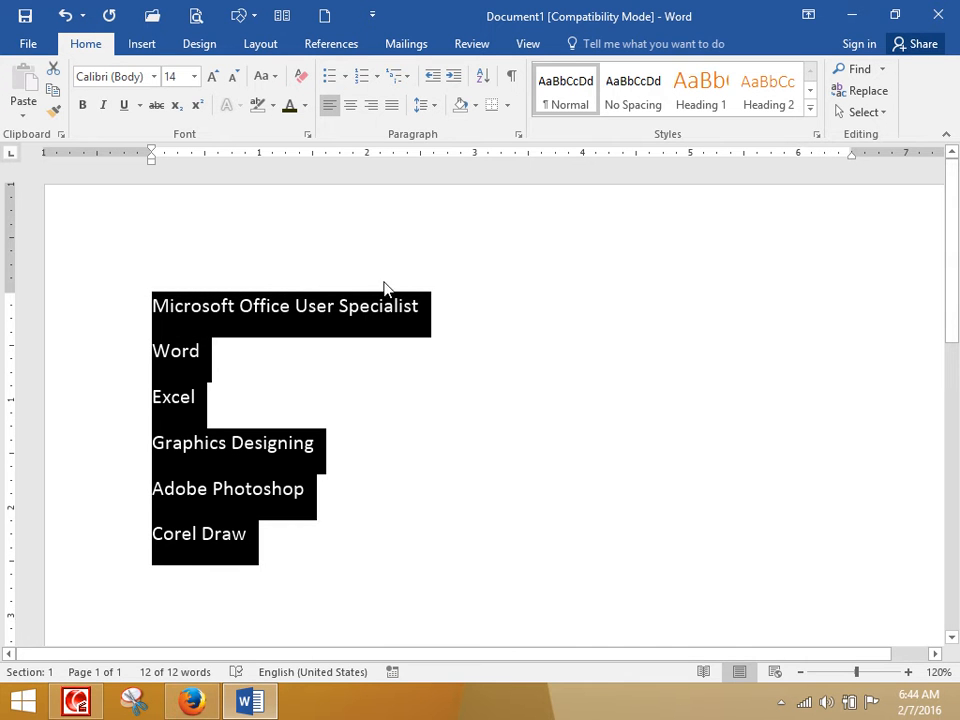
left_click(345, 77)
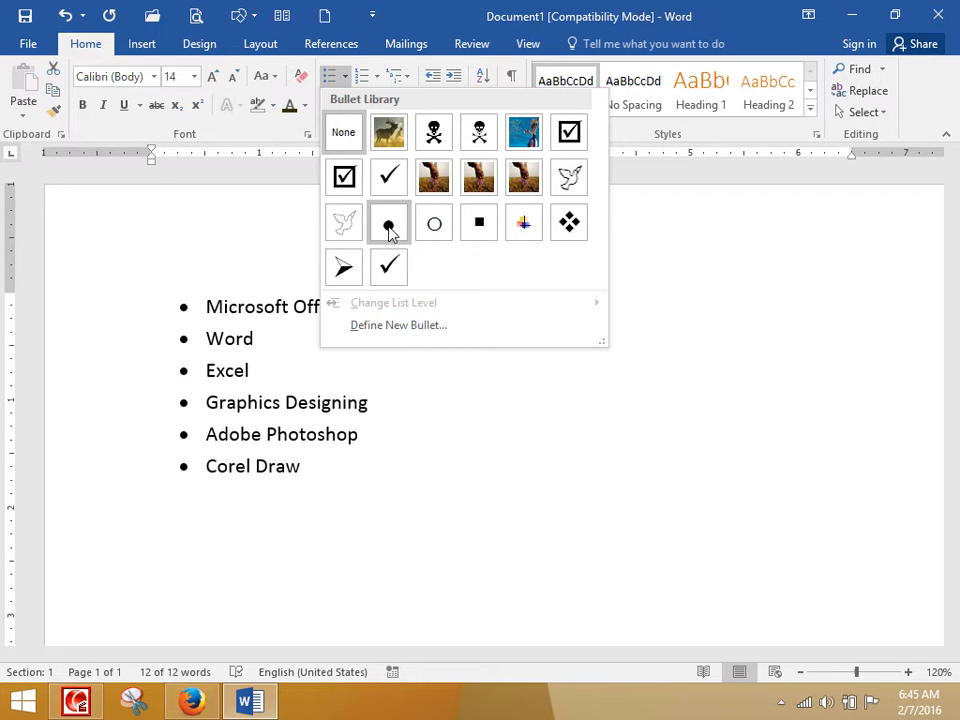
left_click(344, 177)
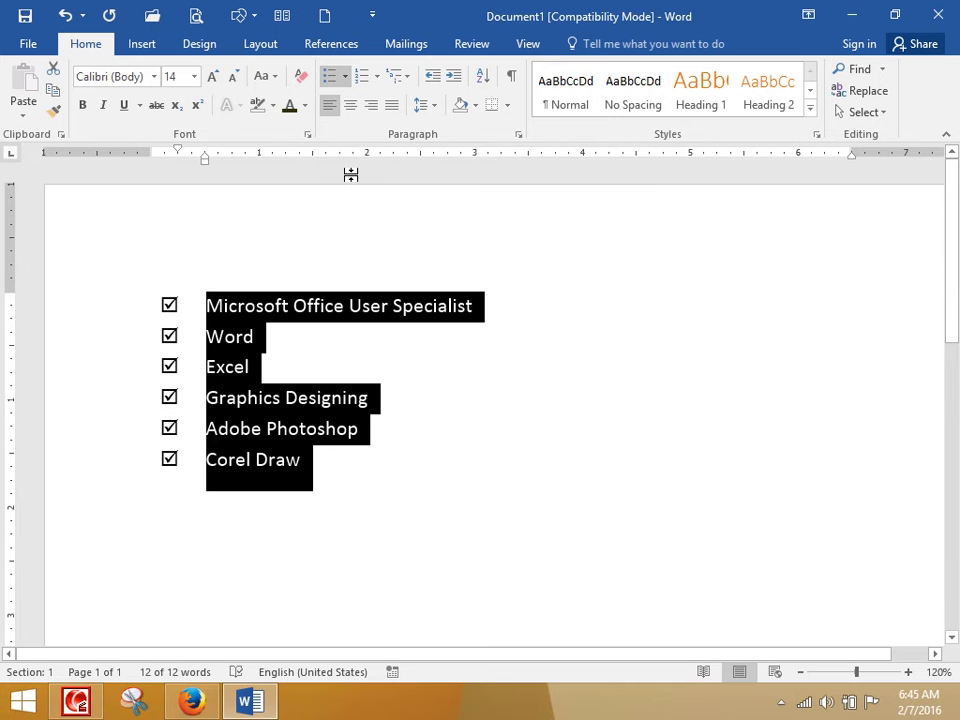
left_click(487, 348)
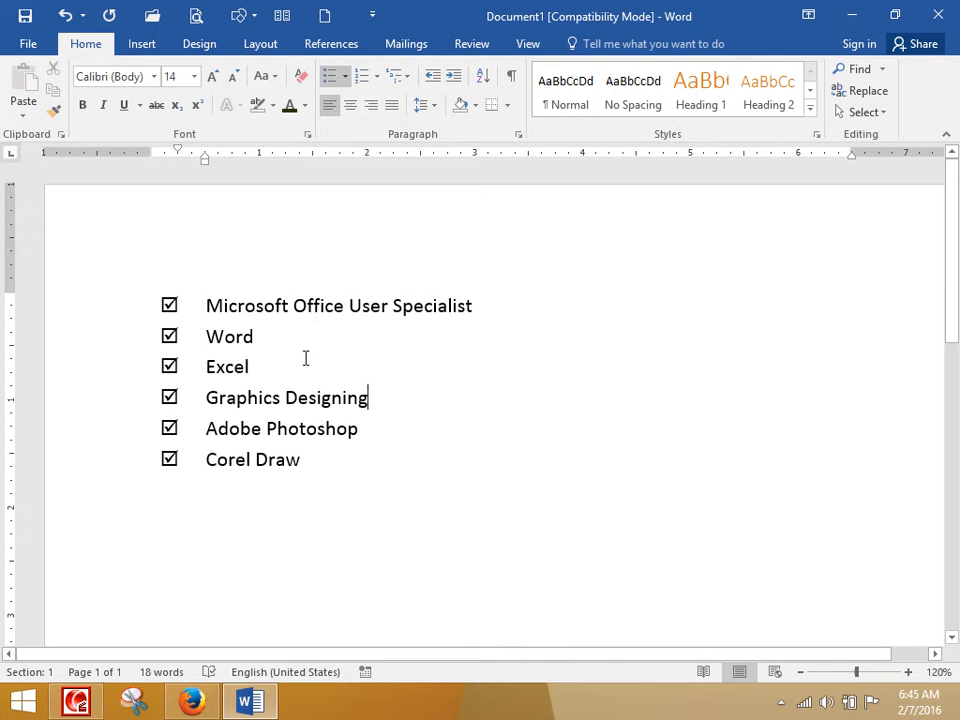
- Demote the "Word" and "Excel" items to the second list level with hollow circle bullets
left_click_drag(260, 373, 189, 334)
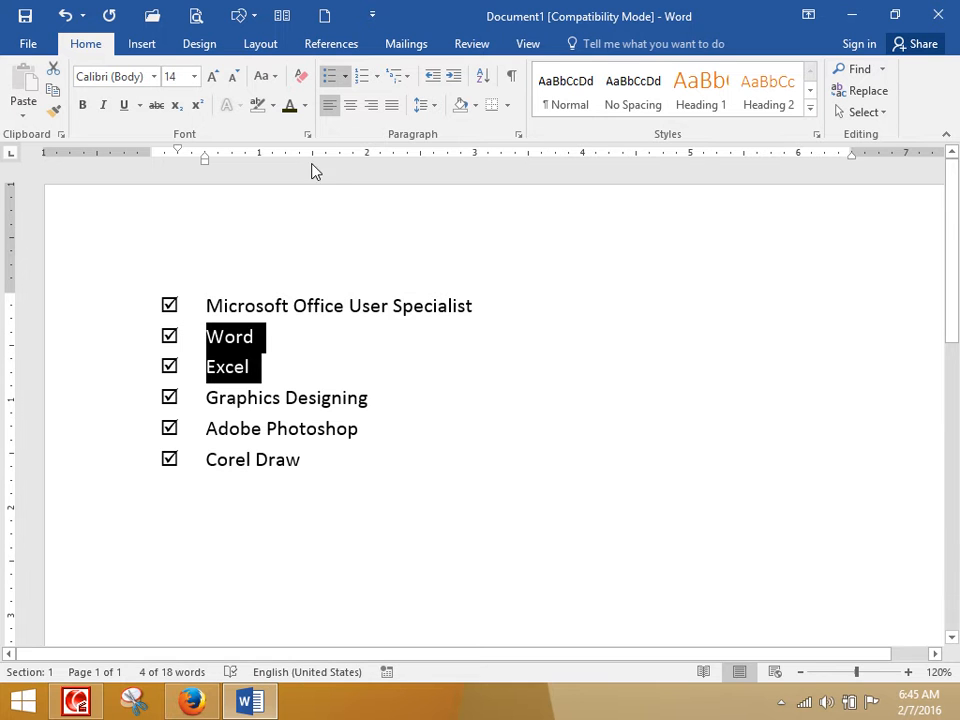
left_click(346, 80)
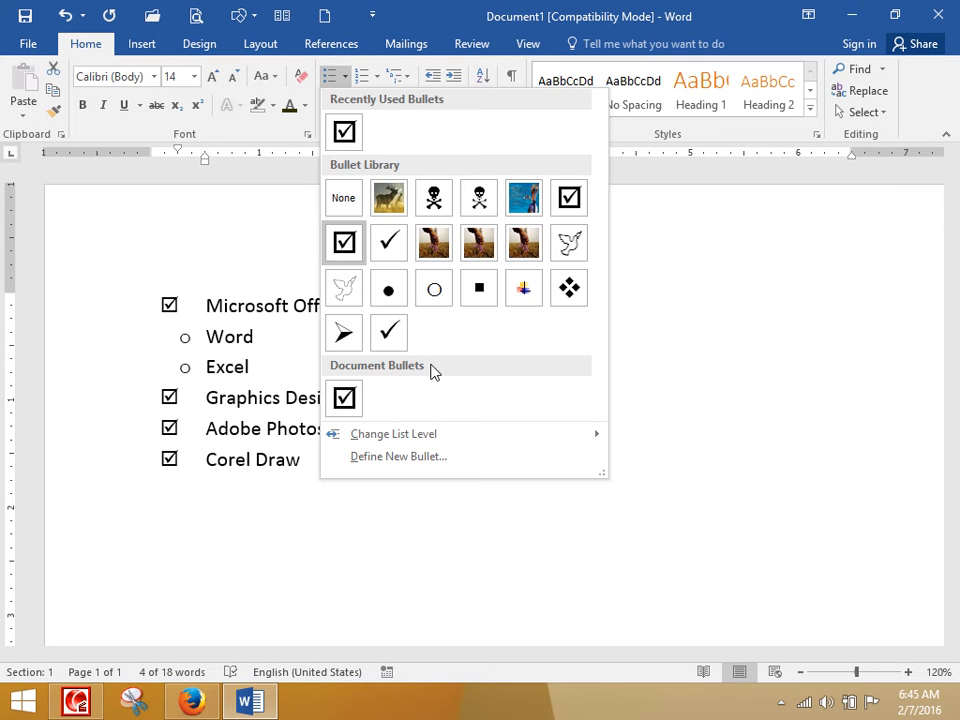
mouse_move(425, 438)
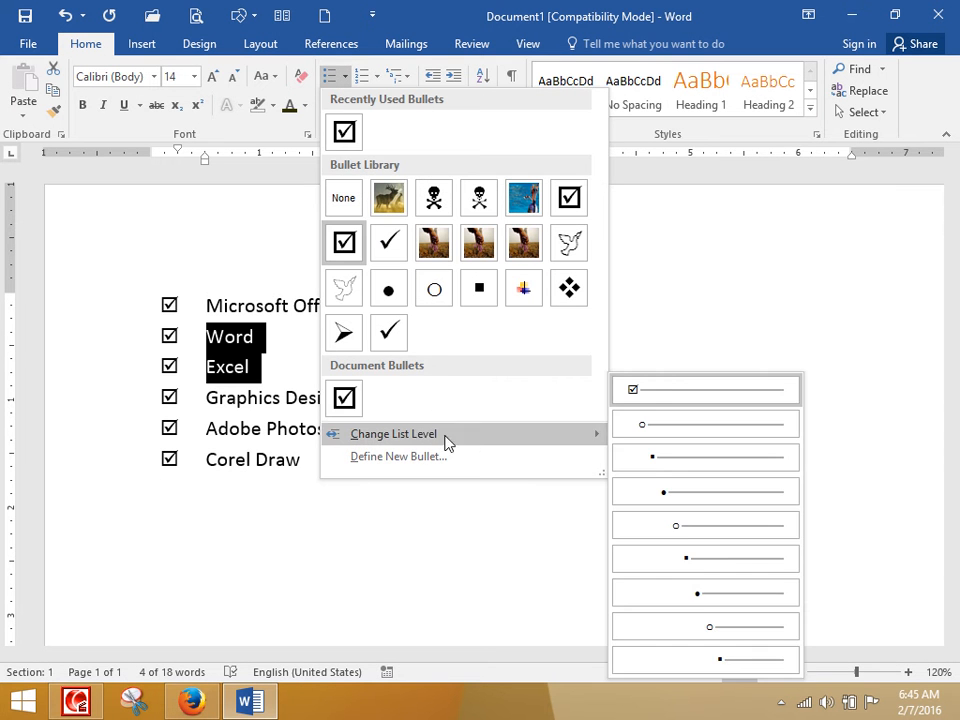
left_click(674, 428)
- Demote the "Adobe Photoshop" and "Corel Draw" items to the second list level with hollow circle bullets
left_click_drag(320, 474, 201, 437)
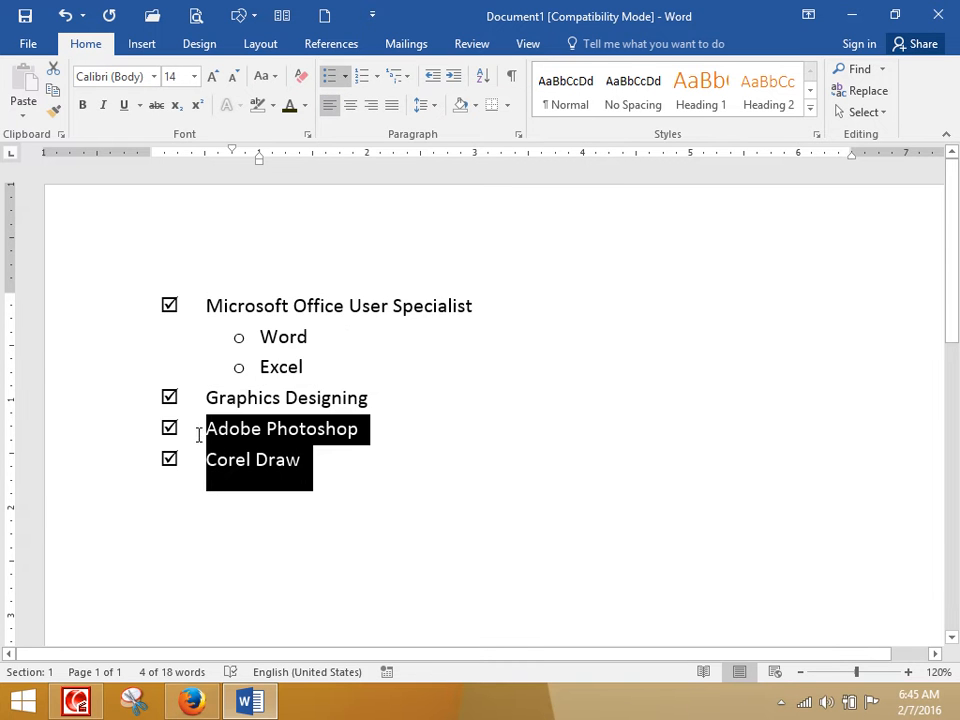
left_click(347, 78)
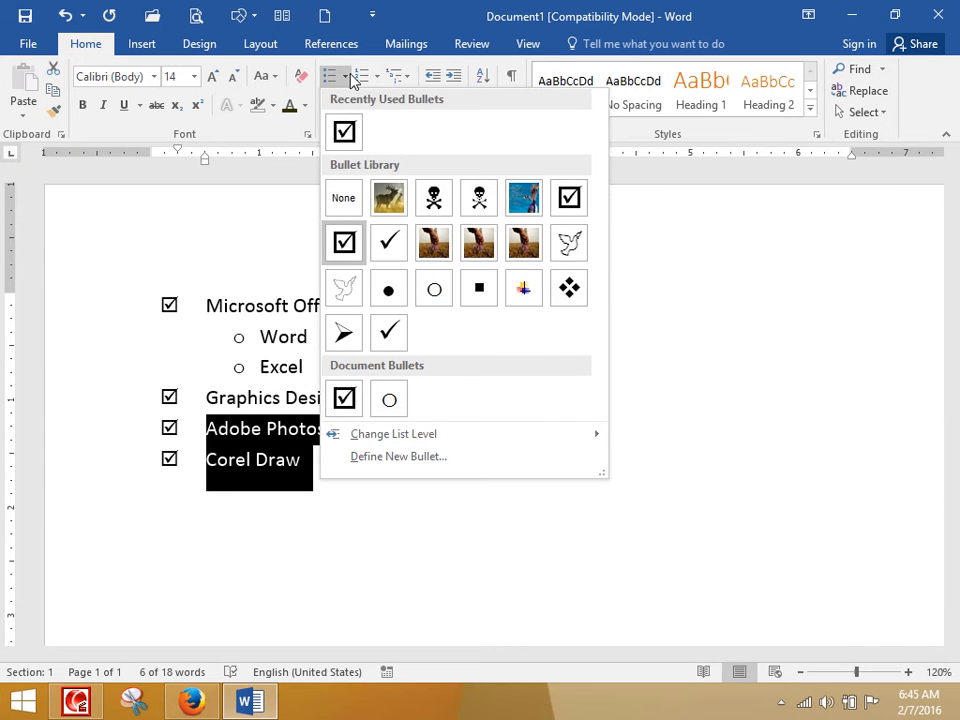
mouse_move(443, 436)
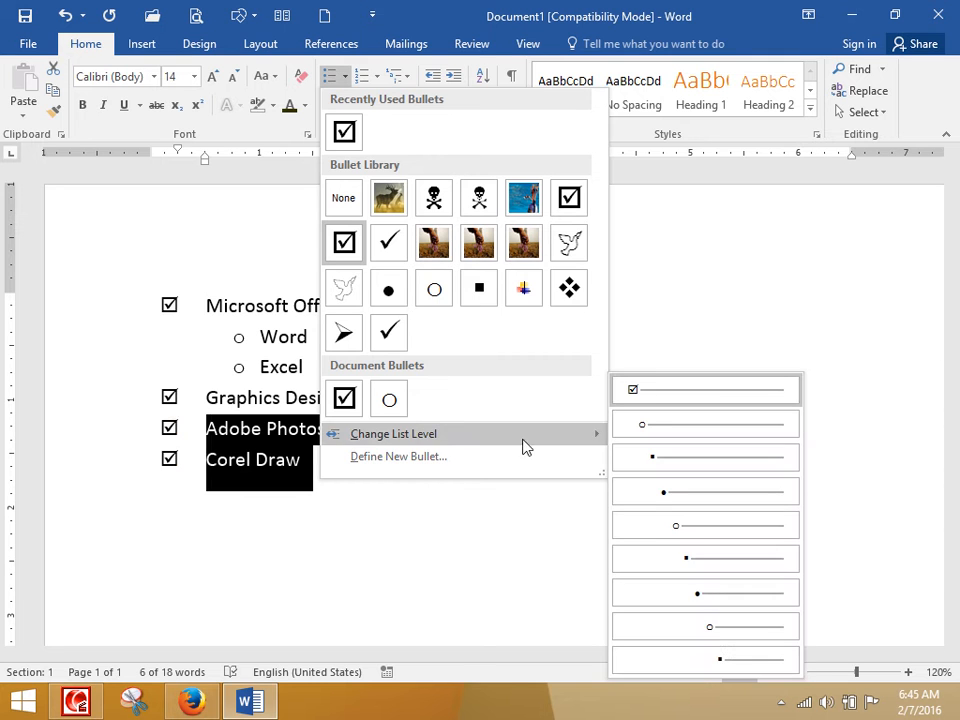
left_click(670, 427)
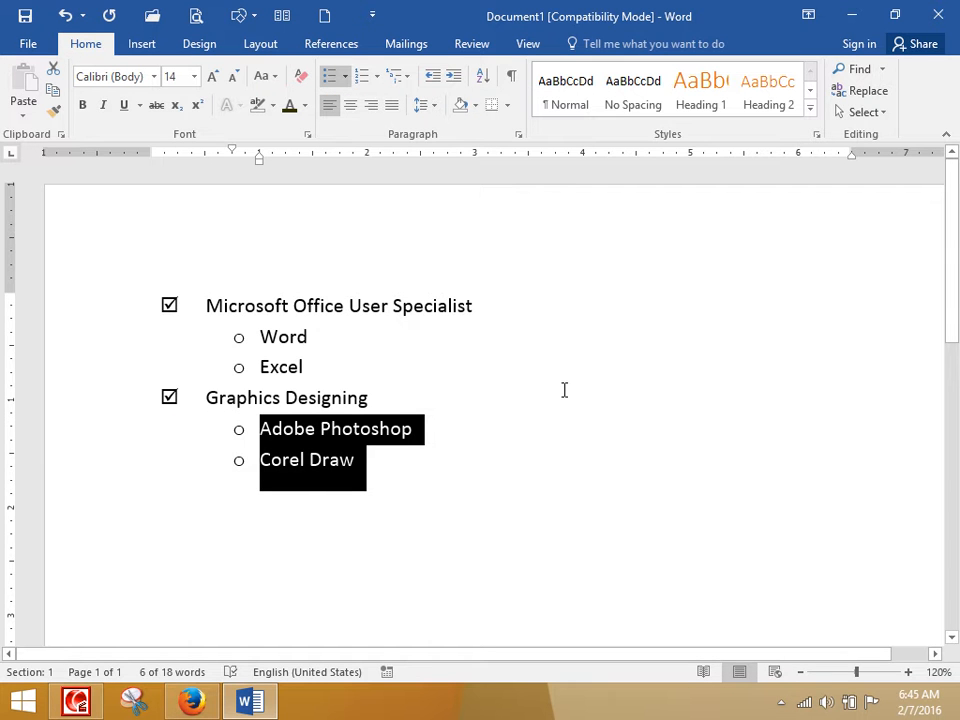
left_click(375, 332)
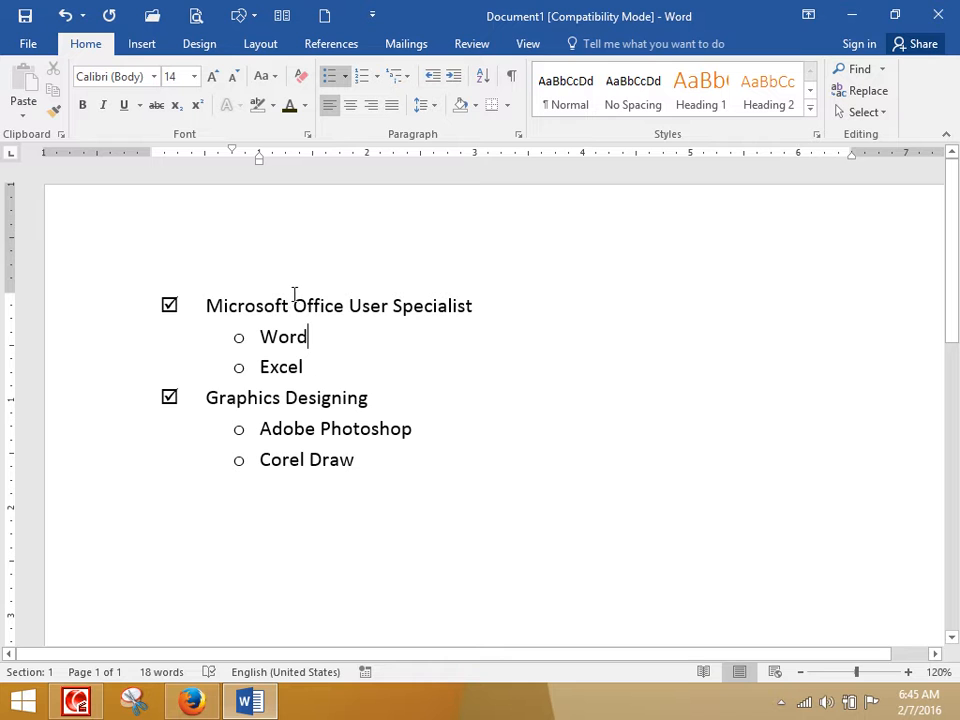
- Try the dove bullet on the top-level items of the whole list and return them to ticked checkbox bullets
mouse_move(409, 497)
left_mouse_down()
mouse_move(229, 371)
mouse_move(154, 274)
left_mouse_up()
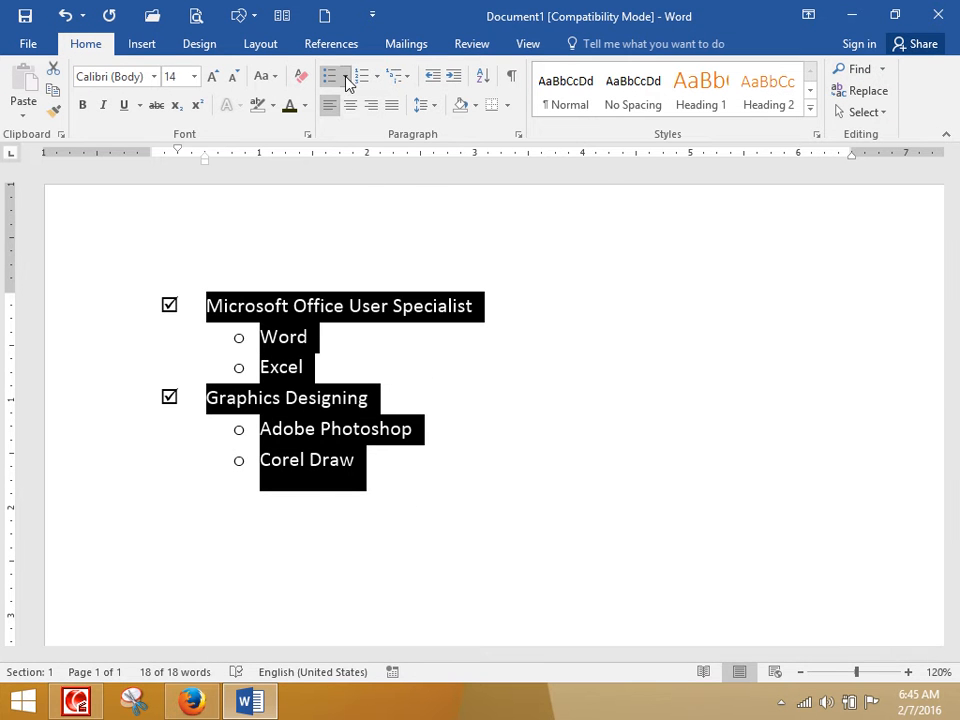
left_click(345, 76)
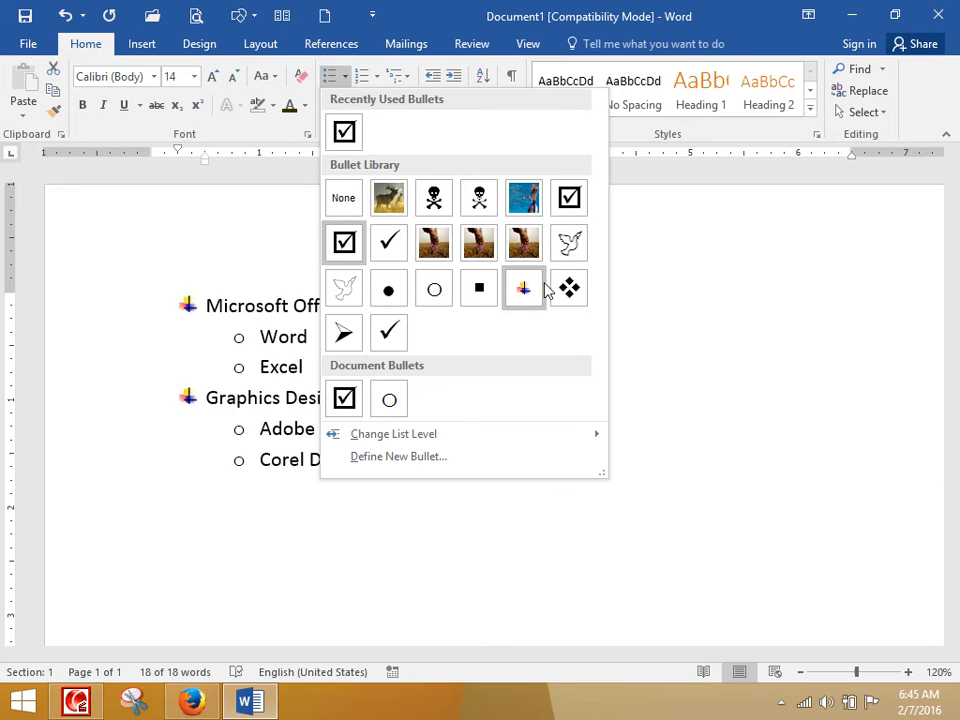
left_click(575, 246)
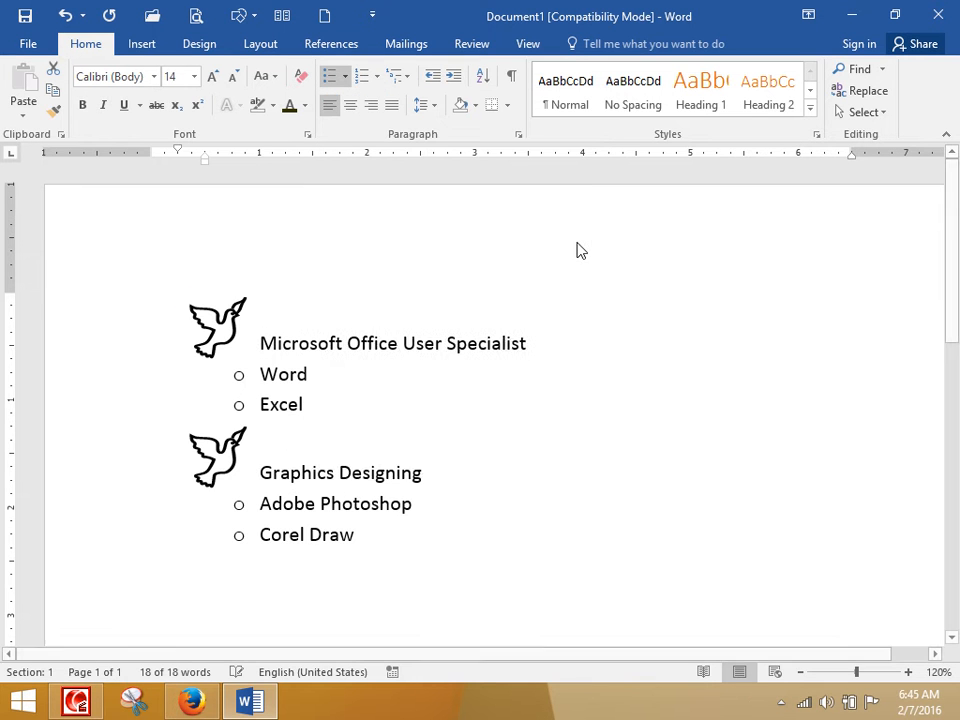
left_click(345, 76)
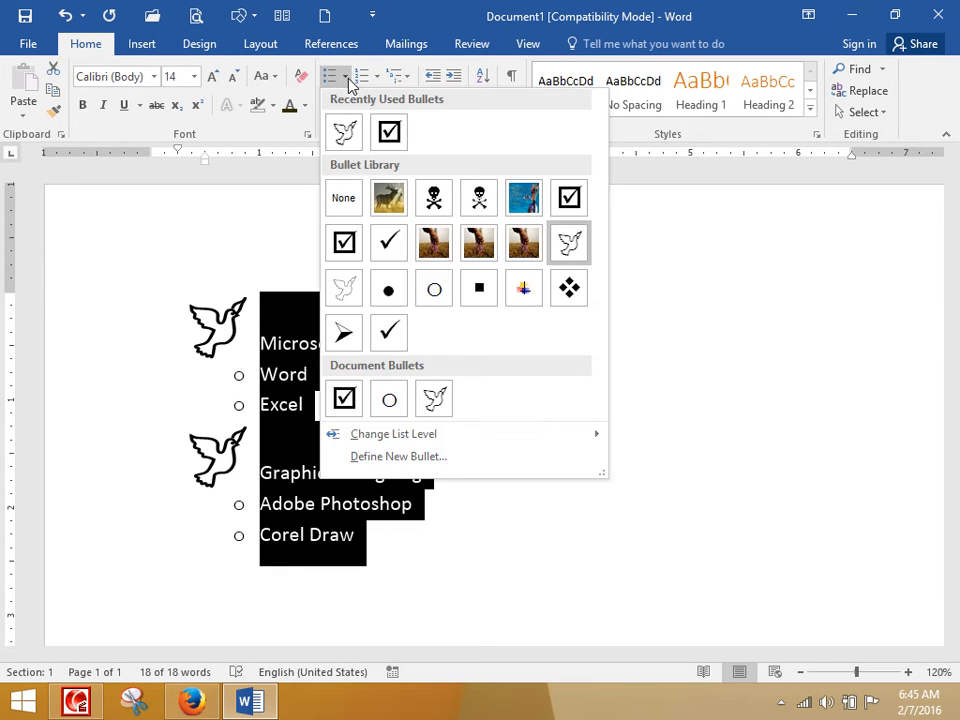
left_click(344, 244)
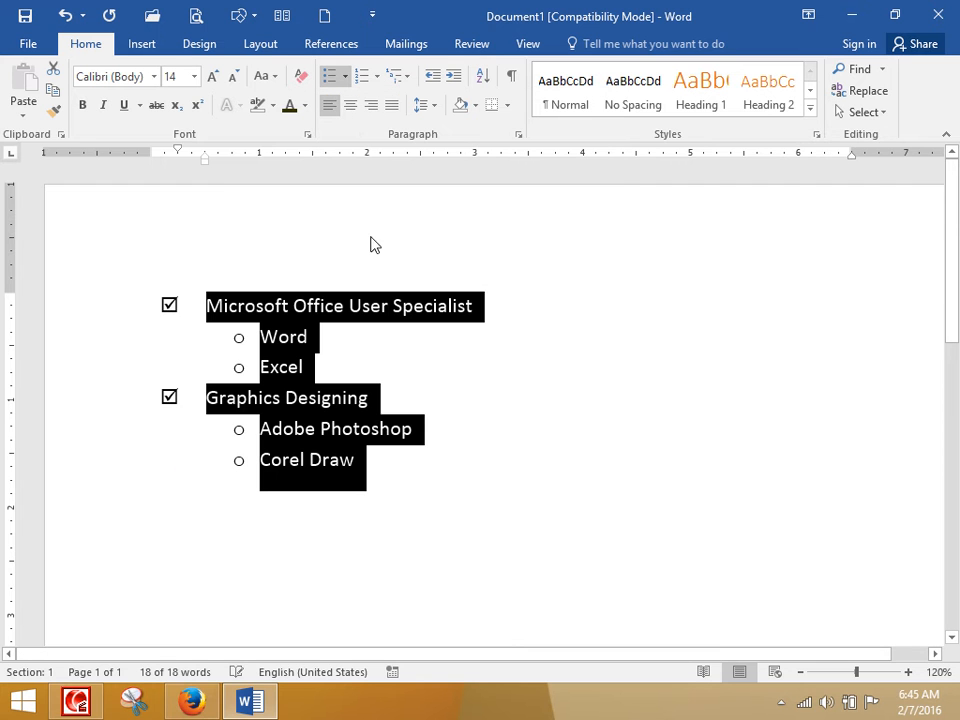
- Define a new bullet from the Wingdings square crosshair symbol, character code 176, for the list's top-level items
left_click(345, 77)
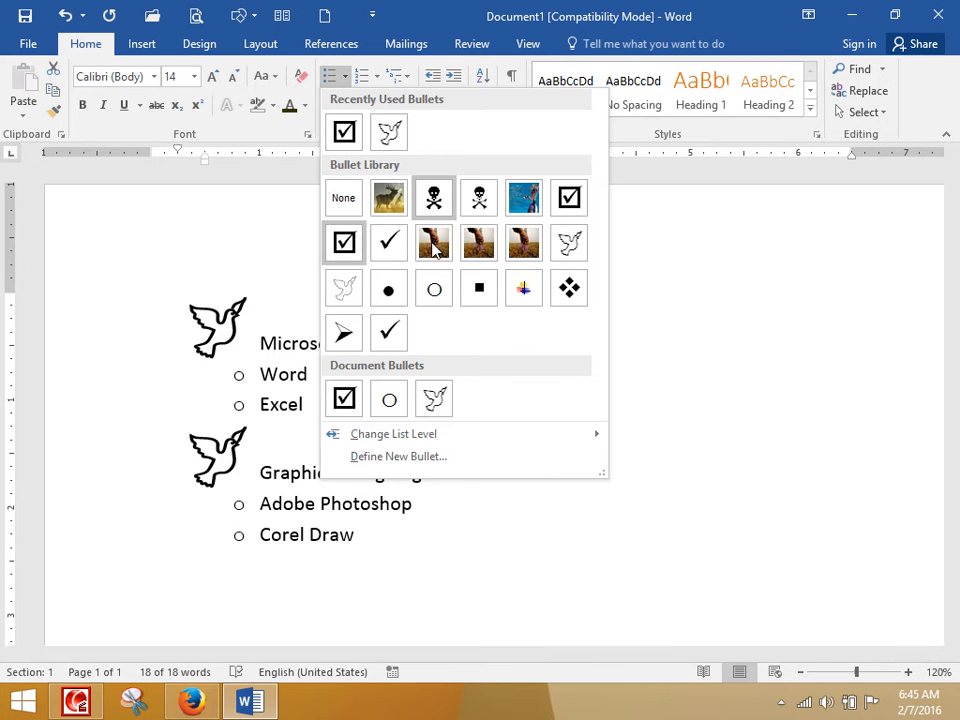
left_click(396, 458)
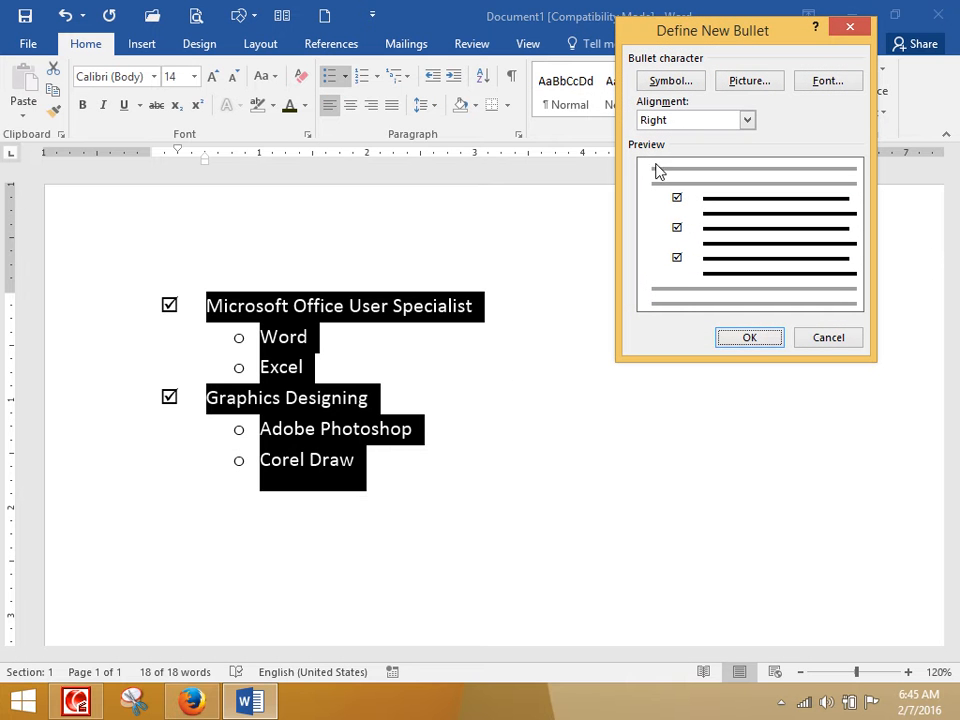
left_click(680, 88)
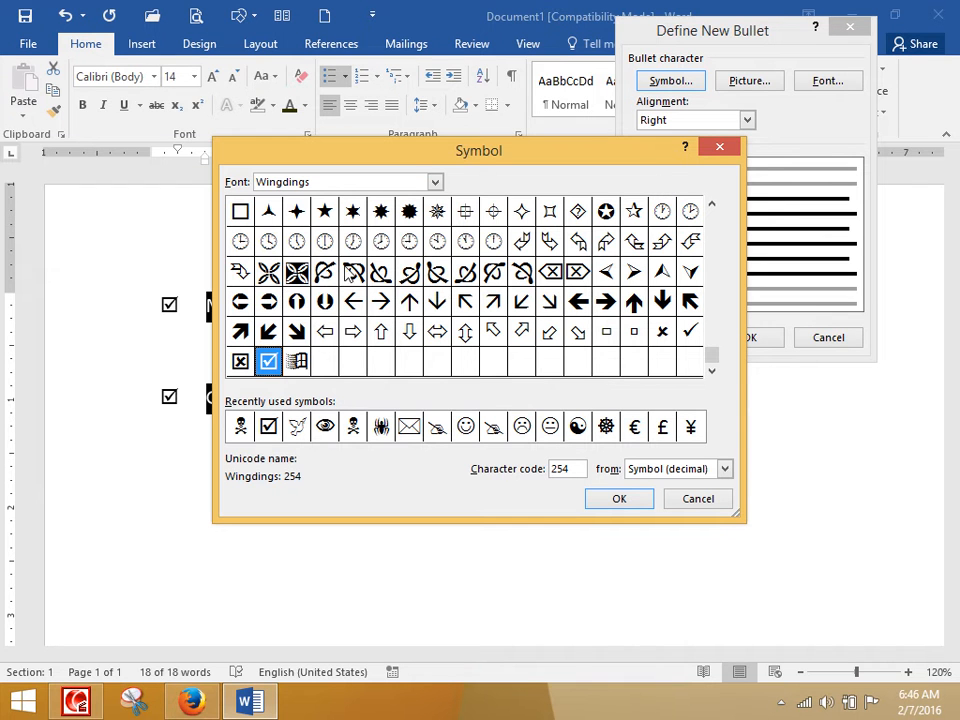
left_click(465, 211)
left_click(620, 498)
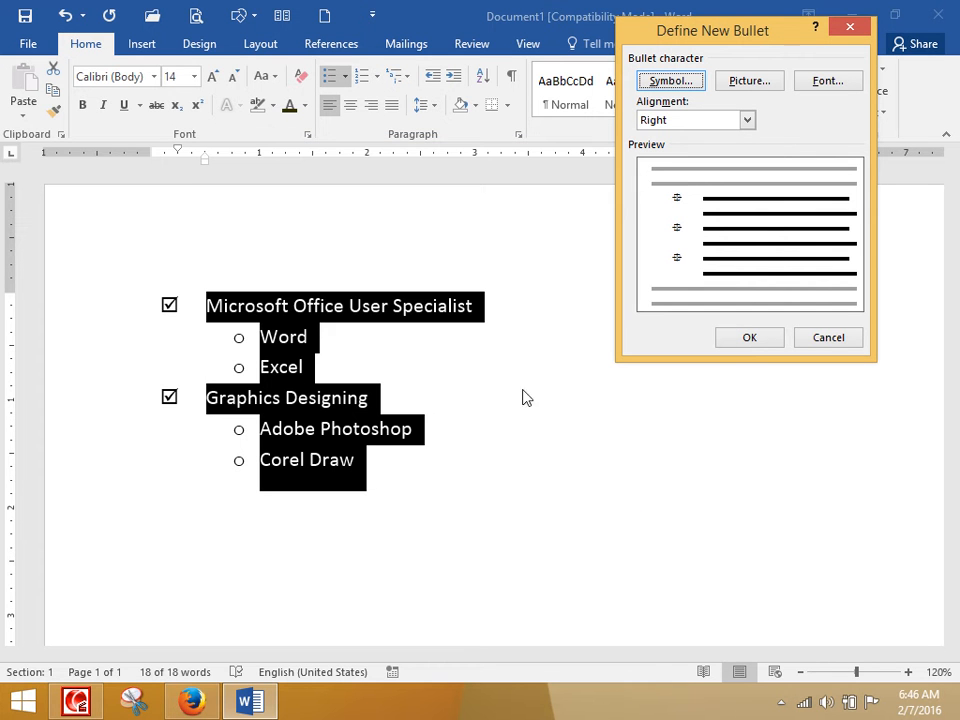
left_click(741, 341)
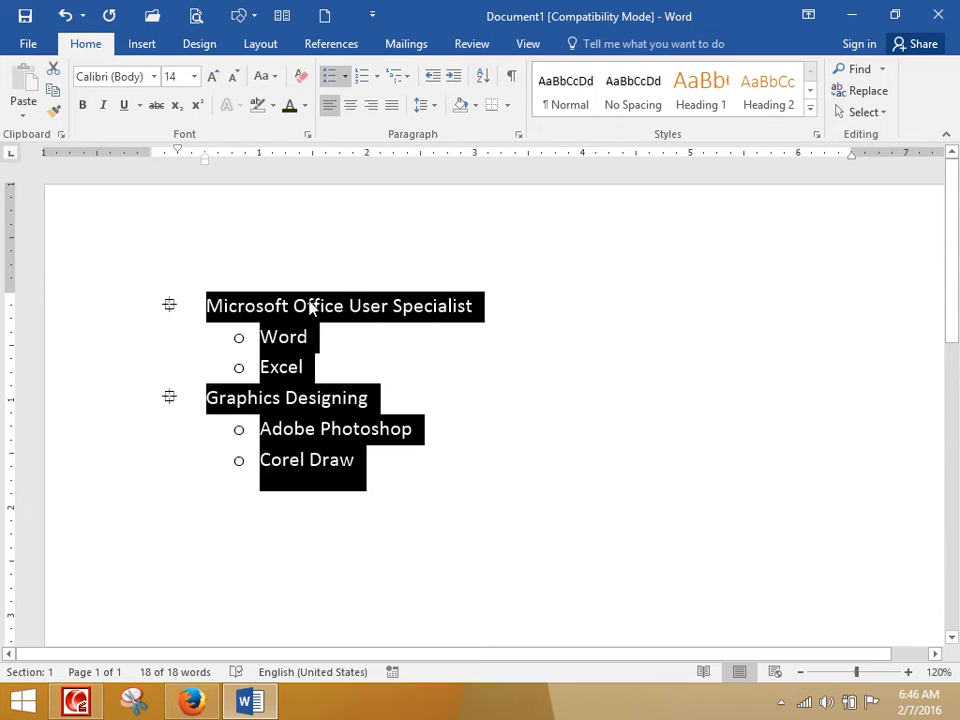
- Define a new bullet from the Webdings airplane symbol, character code 241, for the list's top-level items
left_click(345, 77)
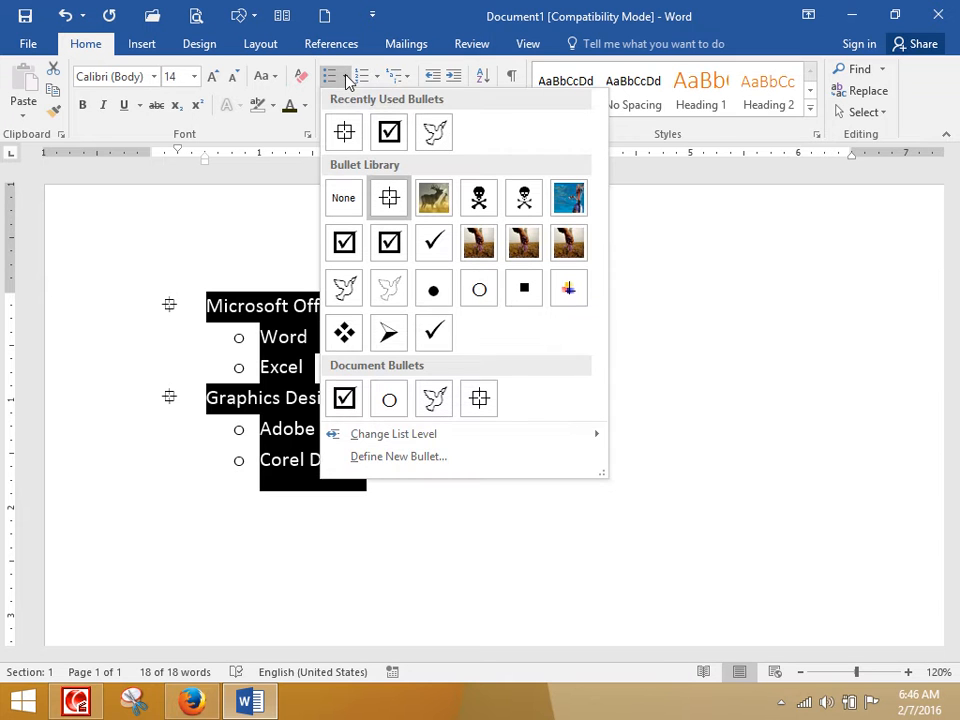
left_click(400, 456)
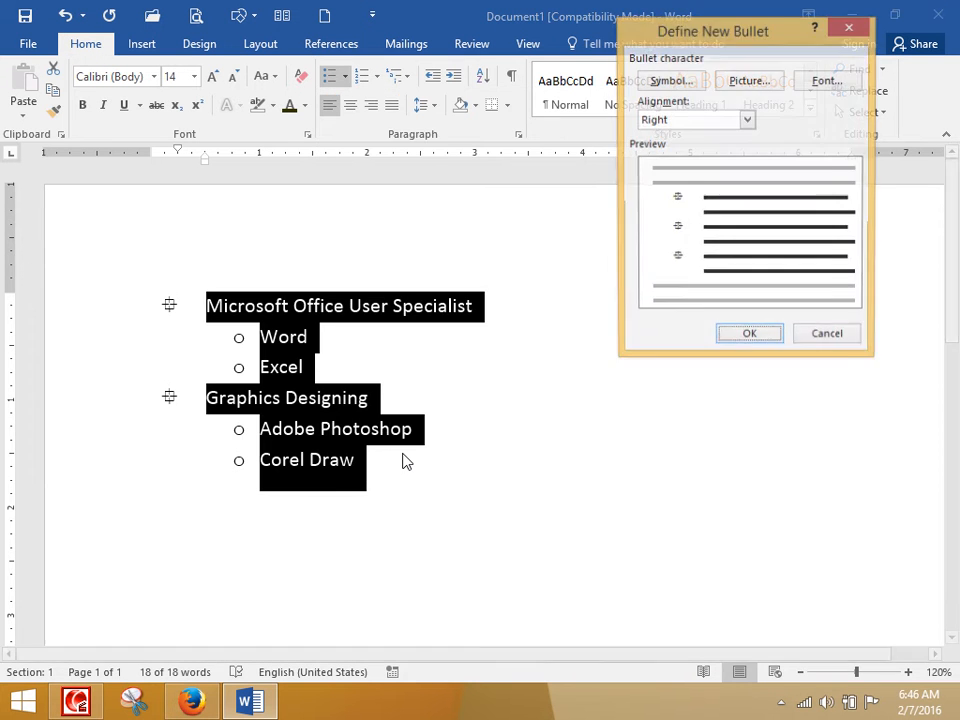
left_click(666, 80)
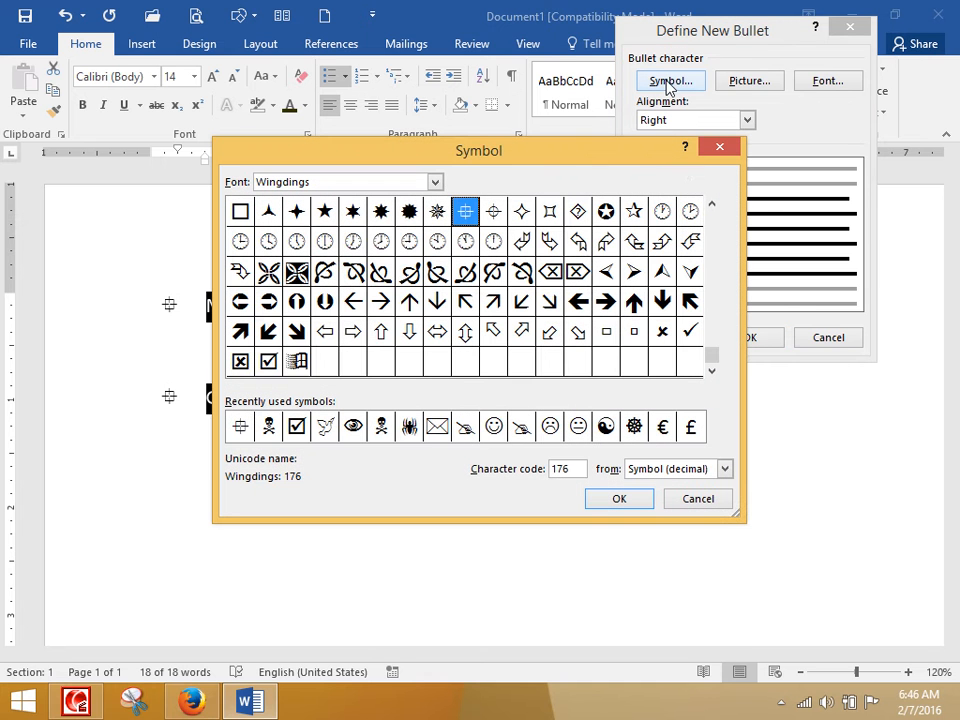
left_click(435, 181)
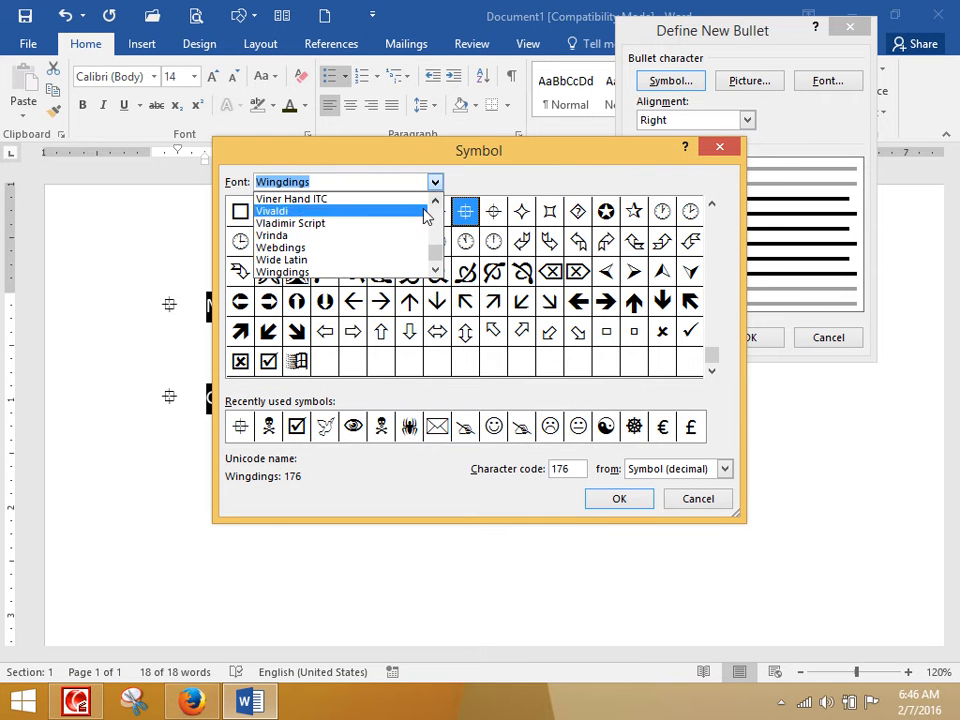
left_click(378, 249)
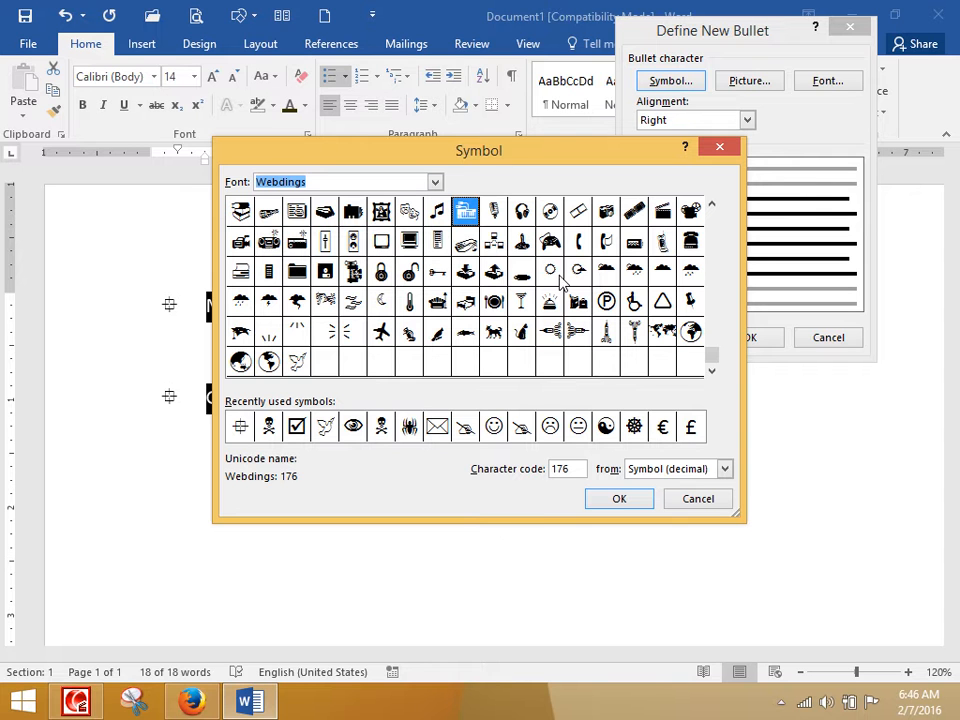
left_click(381, 331)
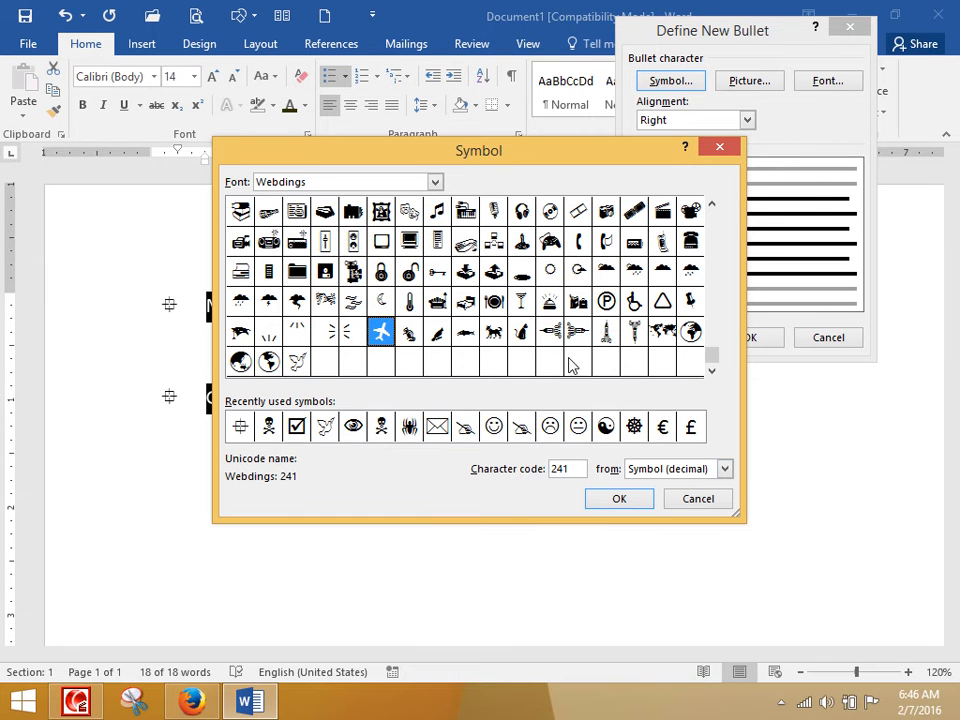
left_click(615, 499)
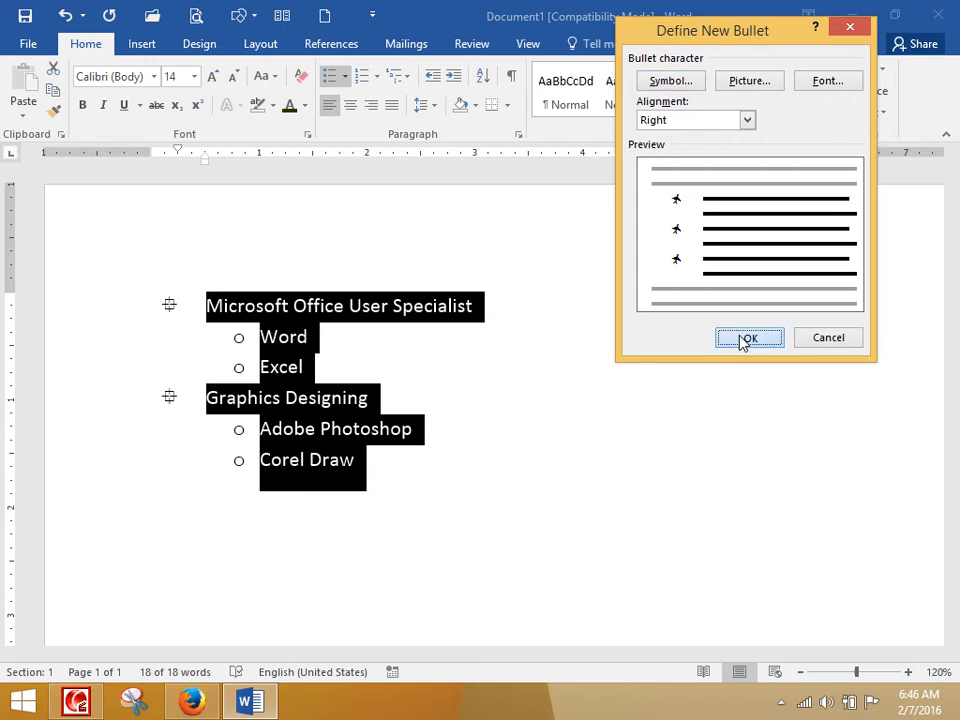
left_click(745, 339)
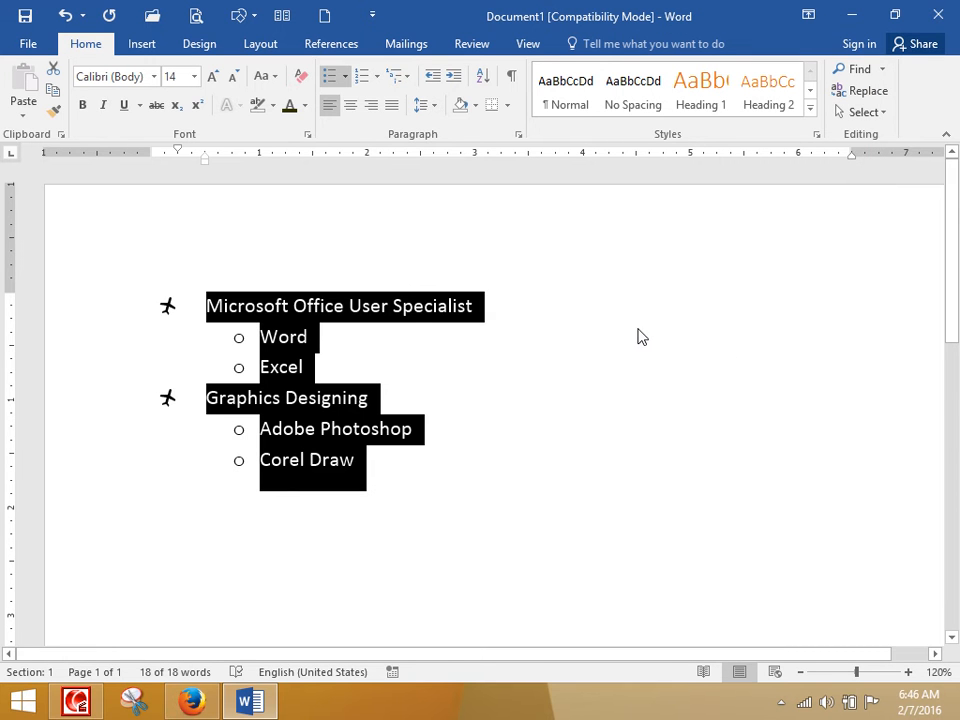
- Define the airplane bullet's font as bold, size 24, for the list's top-level items
left_click(345, 76)
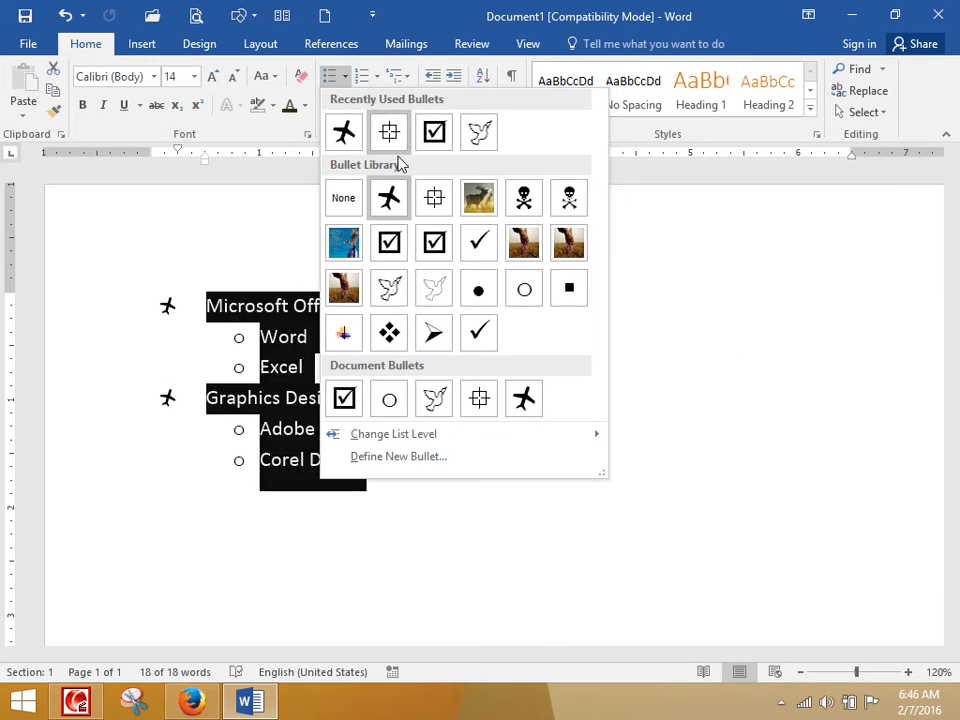
left_click(420, 455)
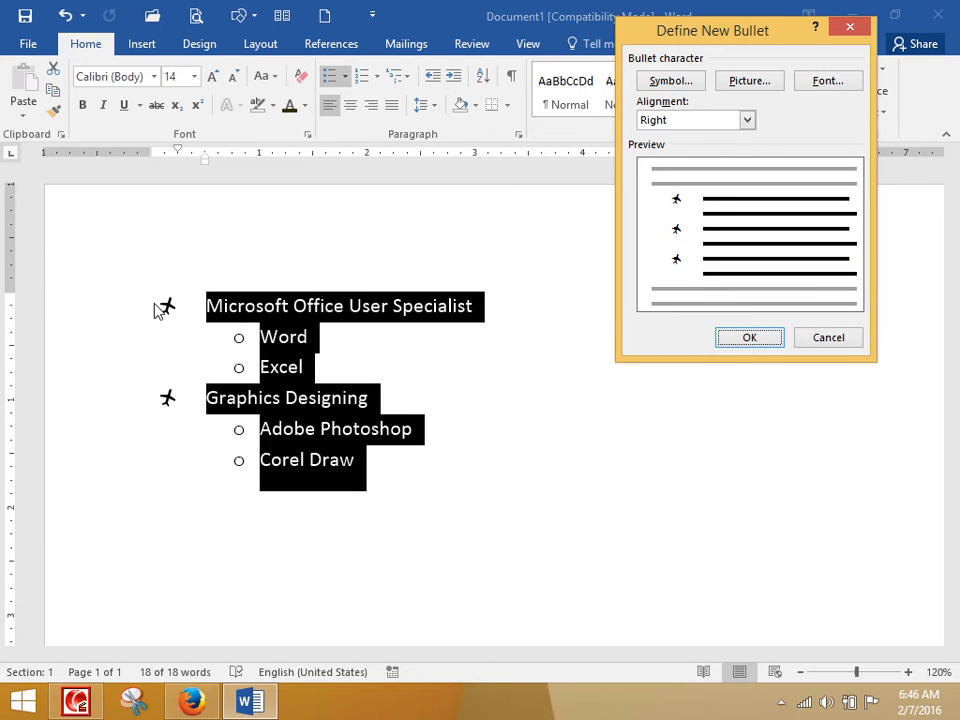
left_click(827, 81)
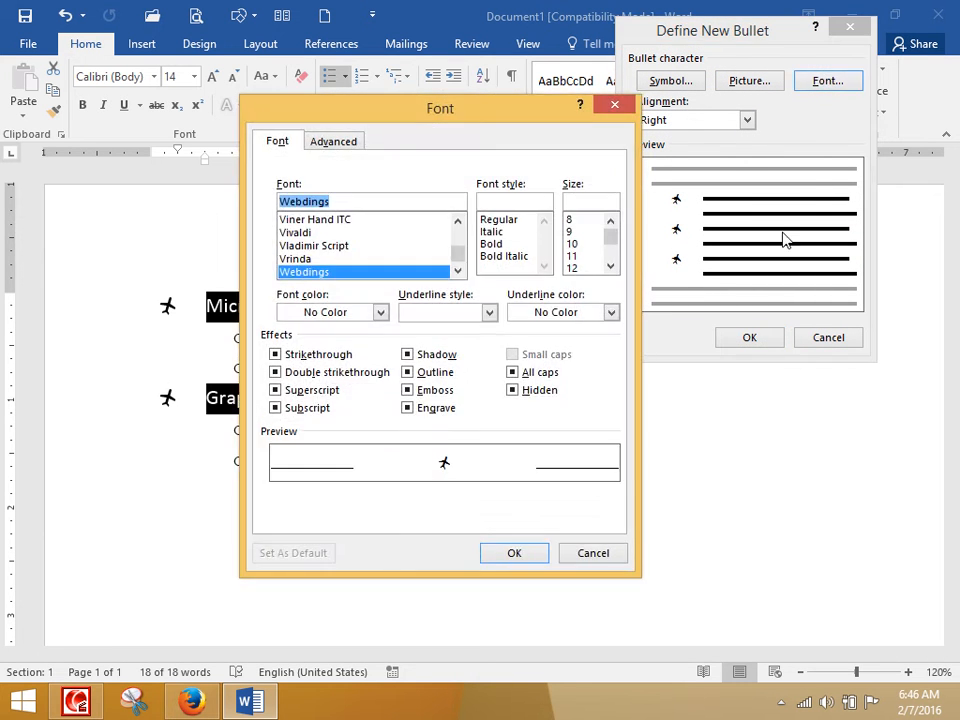
left_click(492, 244)
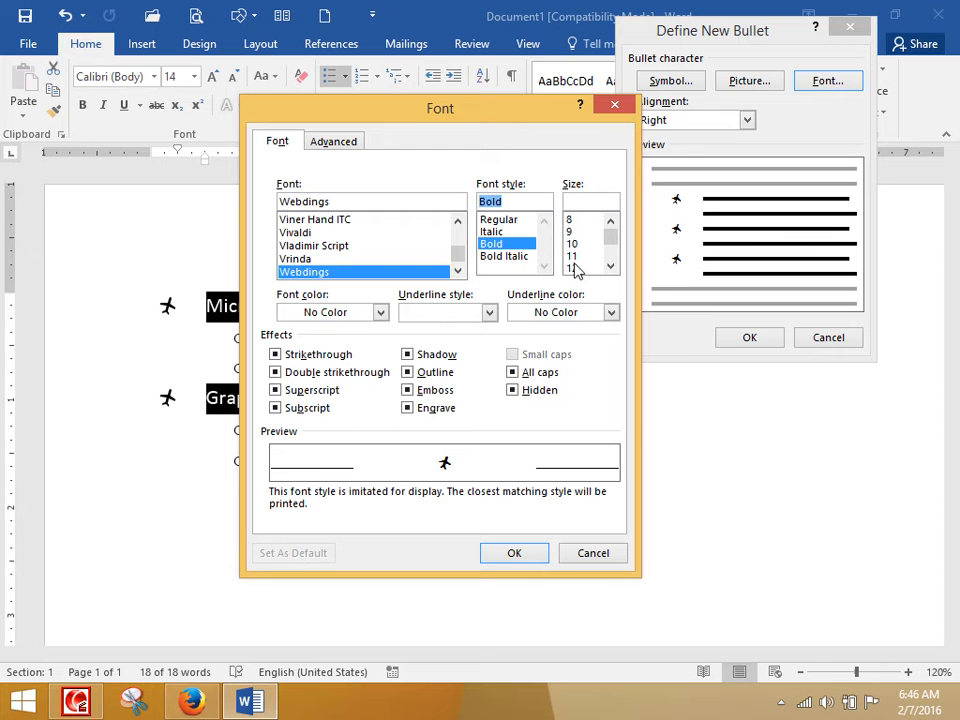
scroll(610, 266, "down", 2)
left_click(590, 268)
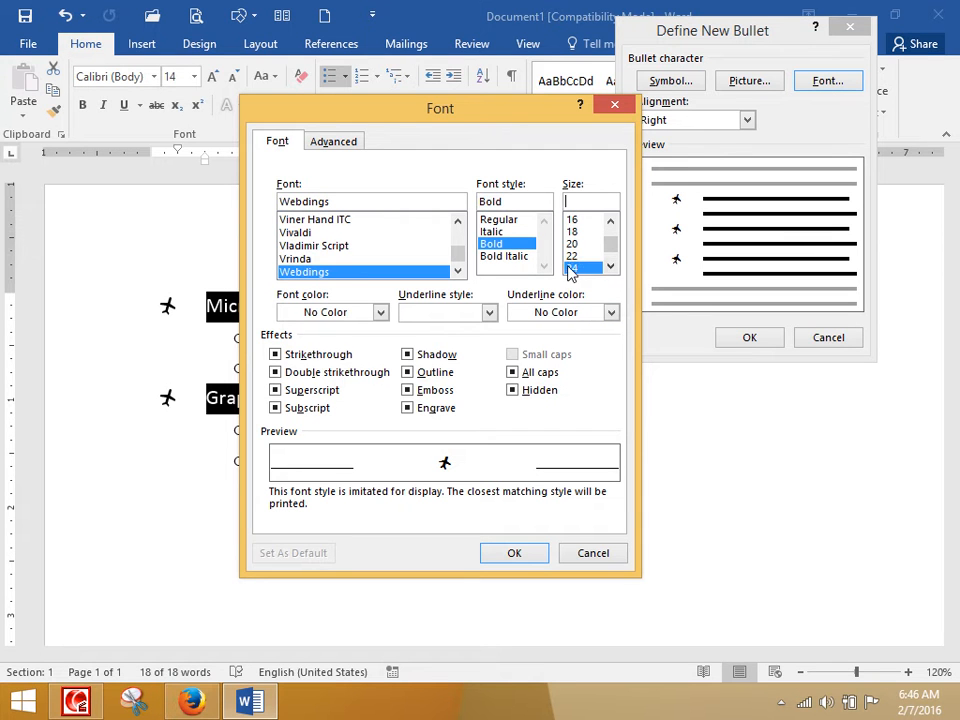
left_click(499, 553)
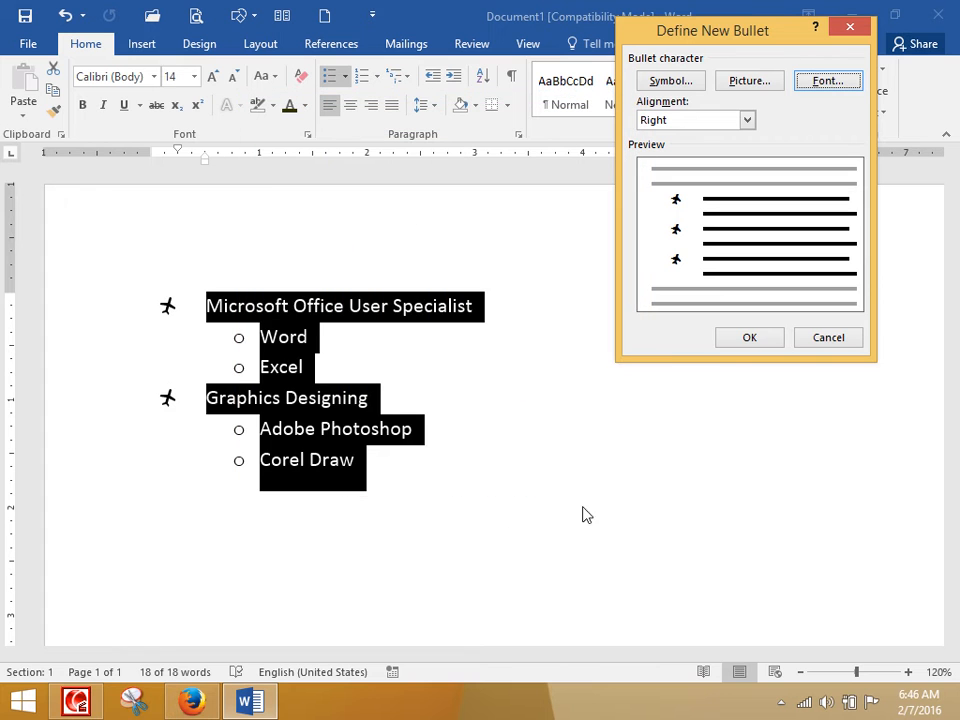
left_click(748, 343)
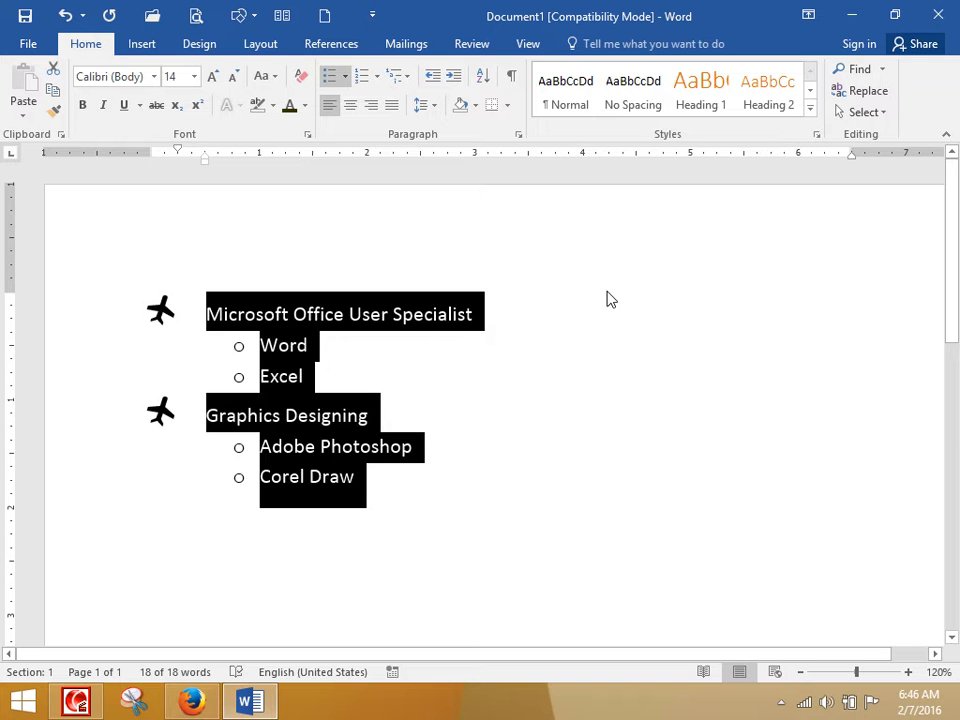
- Set the bullet alignment to Left for the airplane bullets on the list's top-level items
left_click(345, 76)
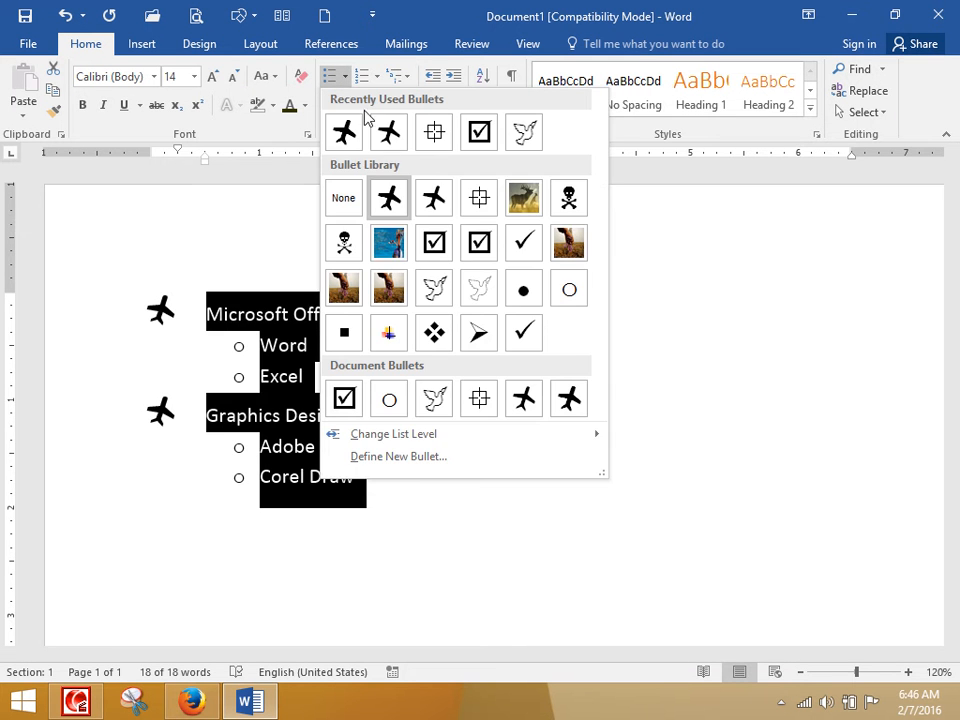
left_click(441, 455)
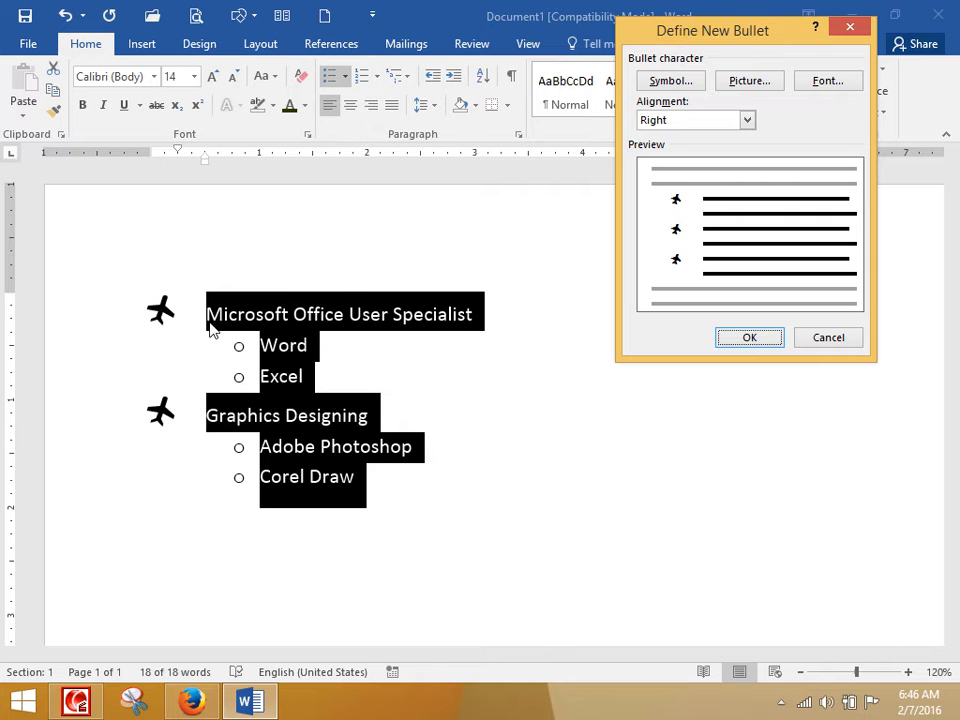
left_click(746, 119)
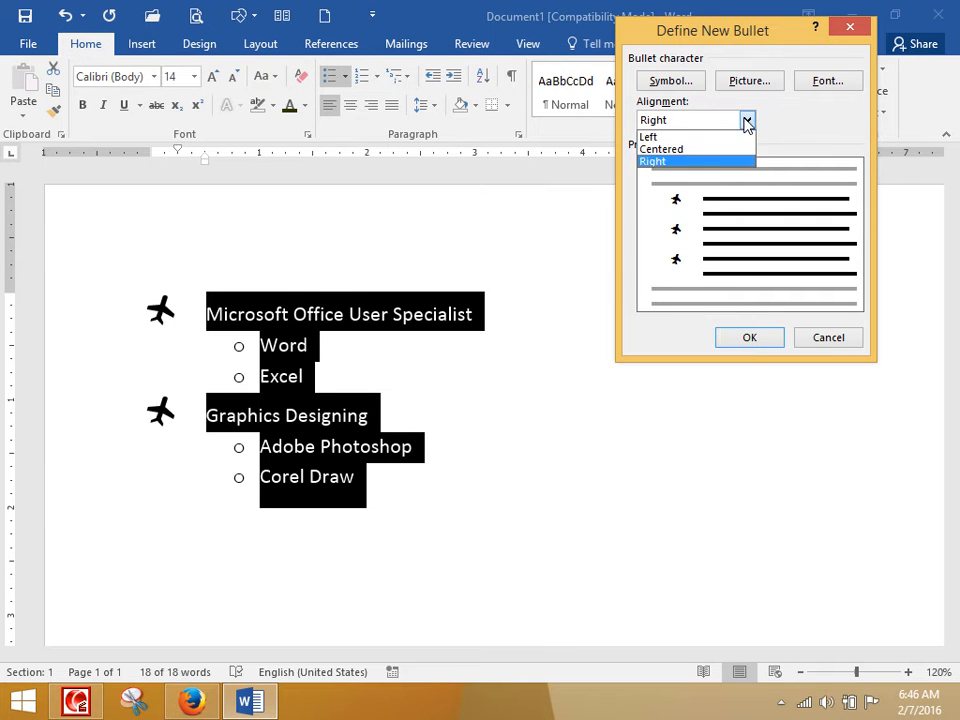
left_click(677, 140)
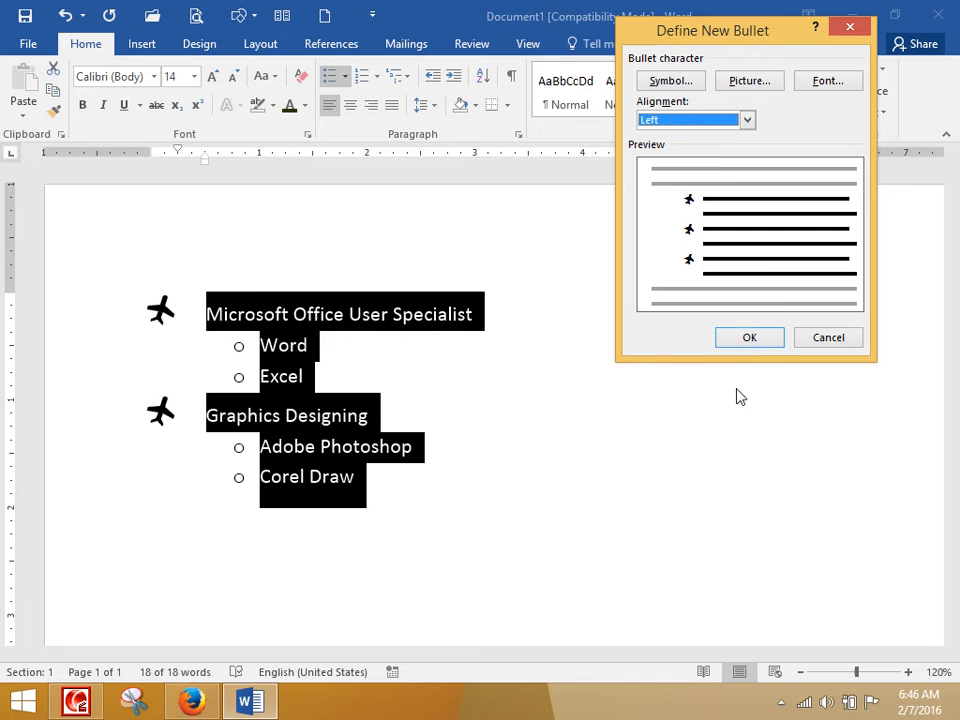
left_click(734, 344)
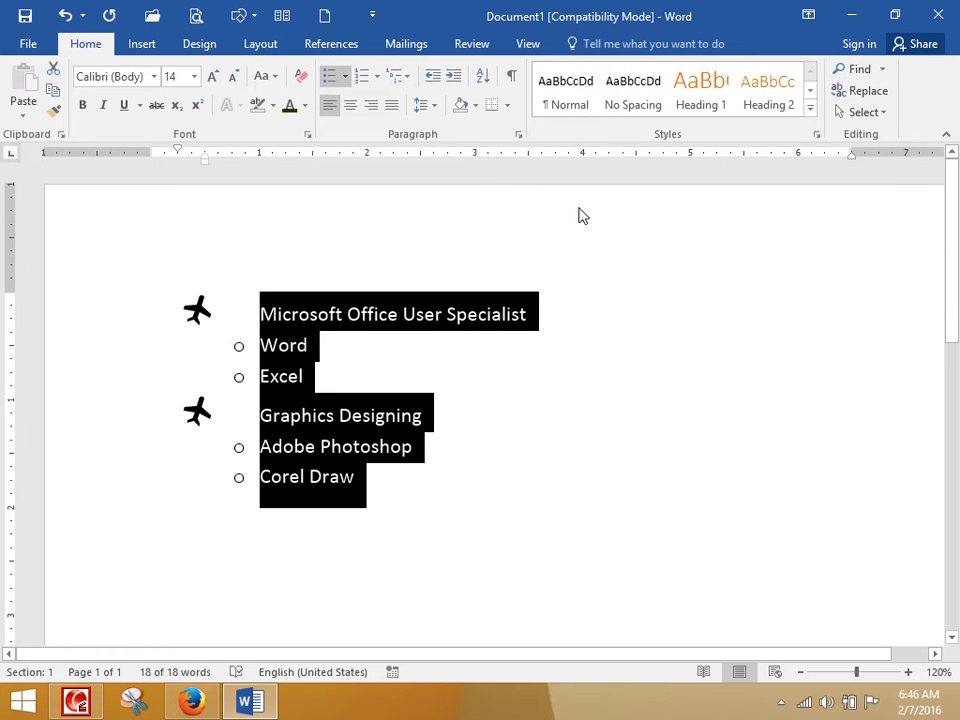
- Set the bullet alignment to Centered for the airplane bullets on the list's top-level items
left_click(345, 76)
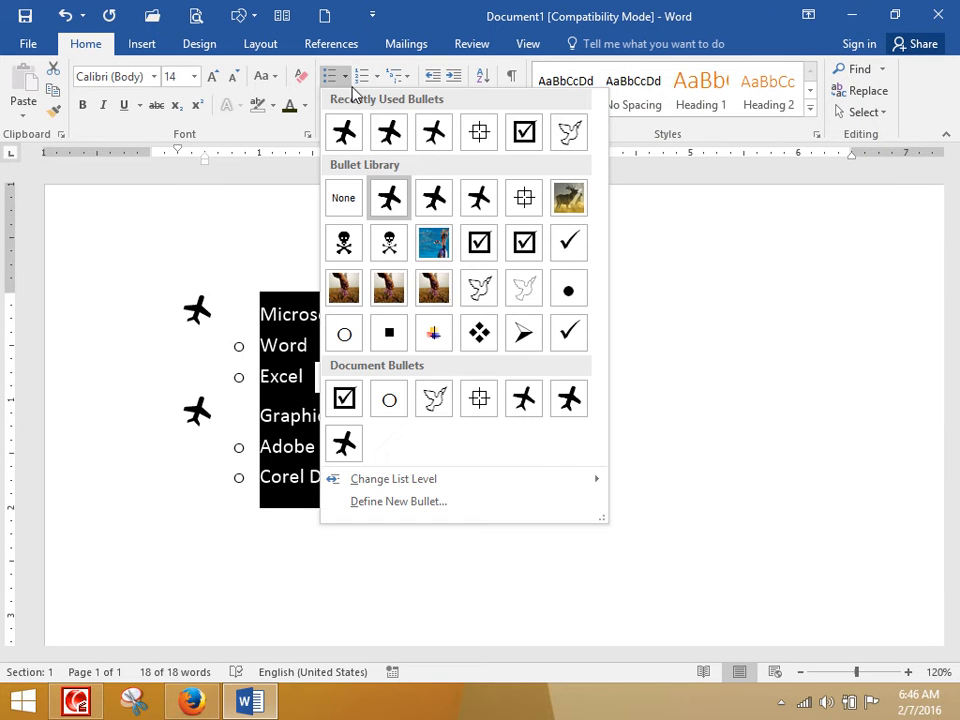
left_click(405, 500)
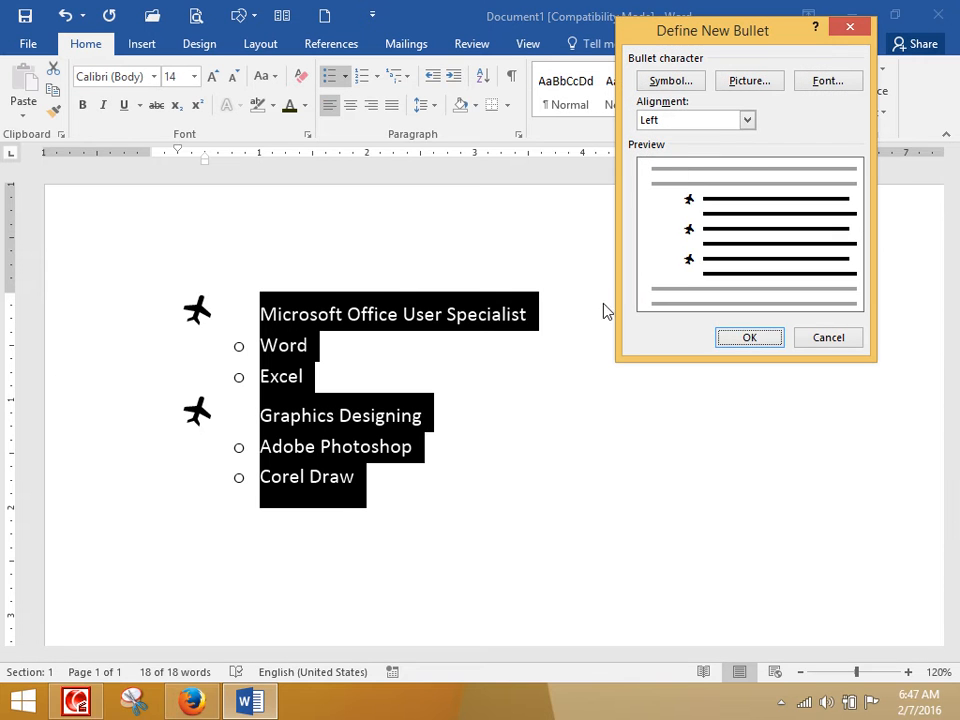
left_click(746, 121)
left_click(679, 151)
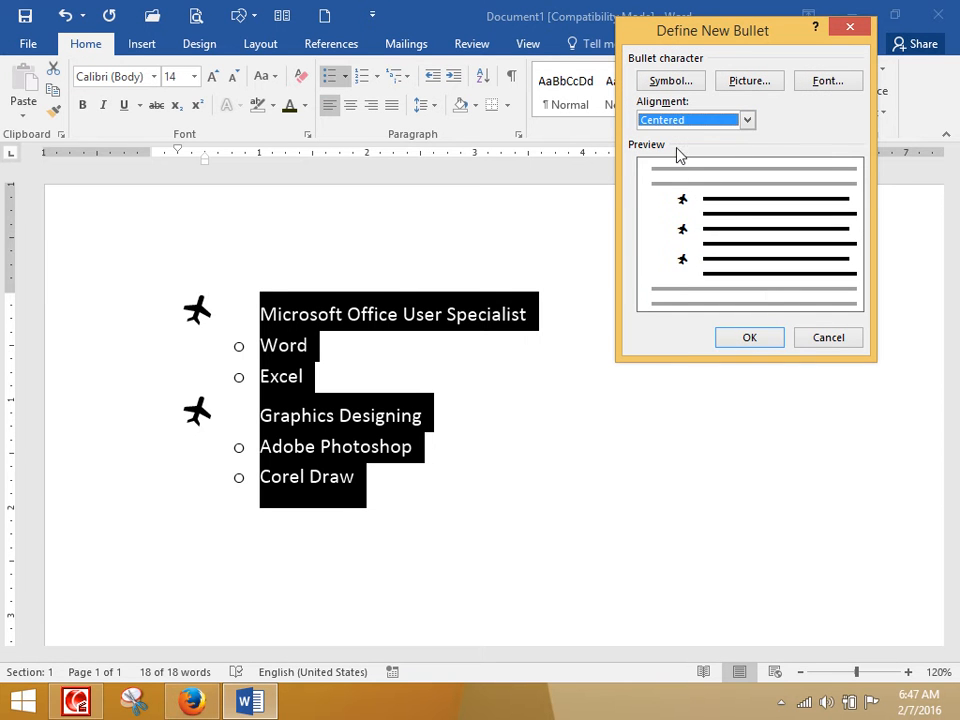
left_click(745, 340)
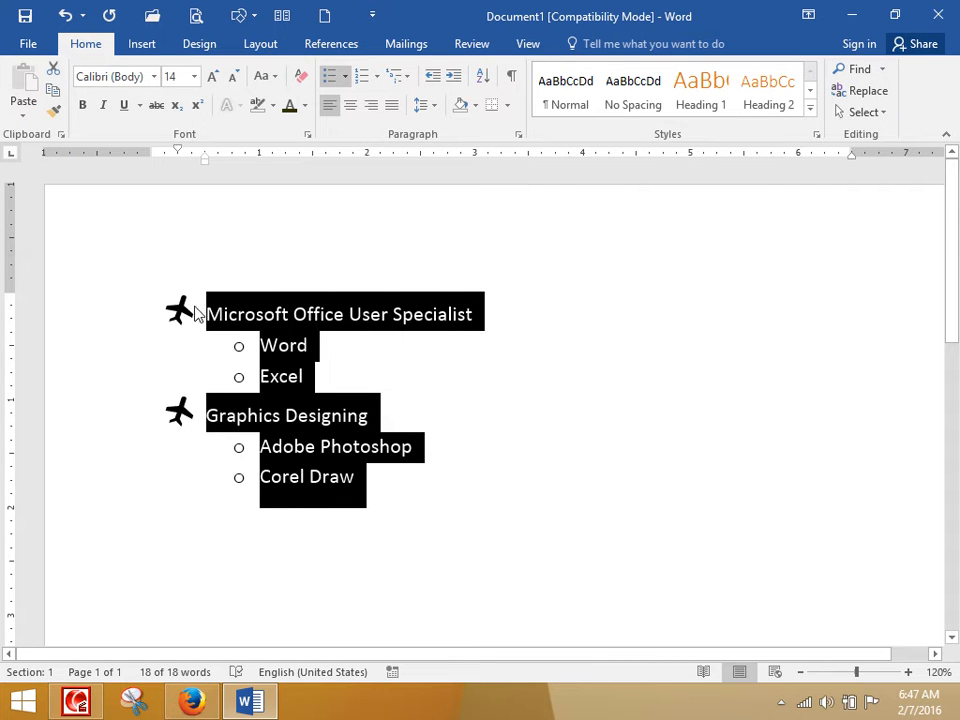
- Define a new picture bullet from the local image AAfYWNV.img for the list's top-level items, working offline
left_click(345, 76)
left_click(412, 594)
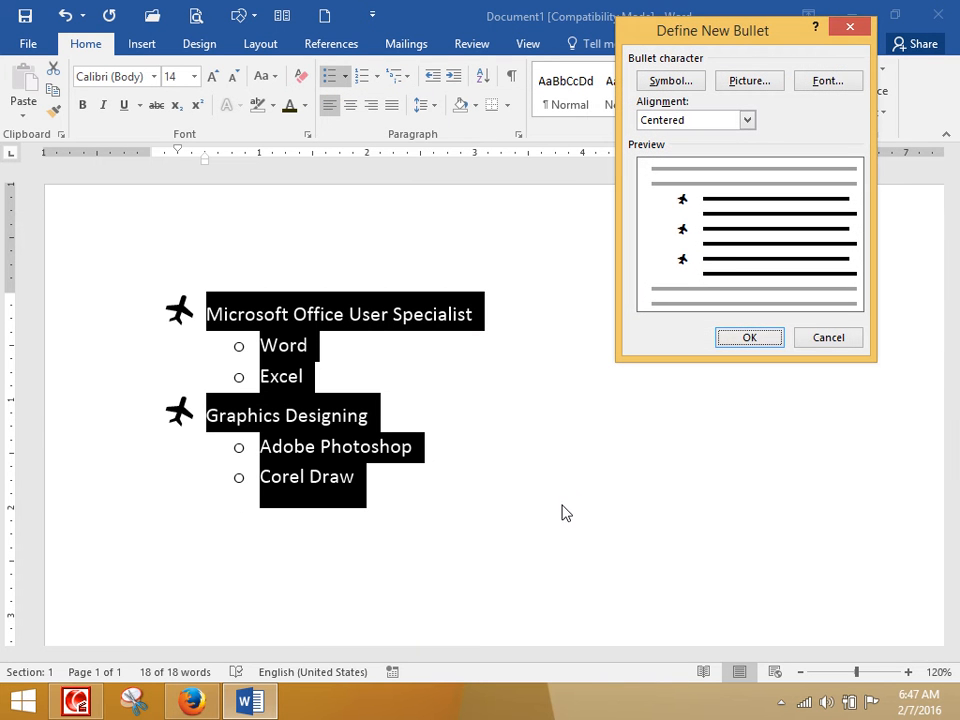
left_click(747, 119)
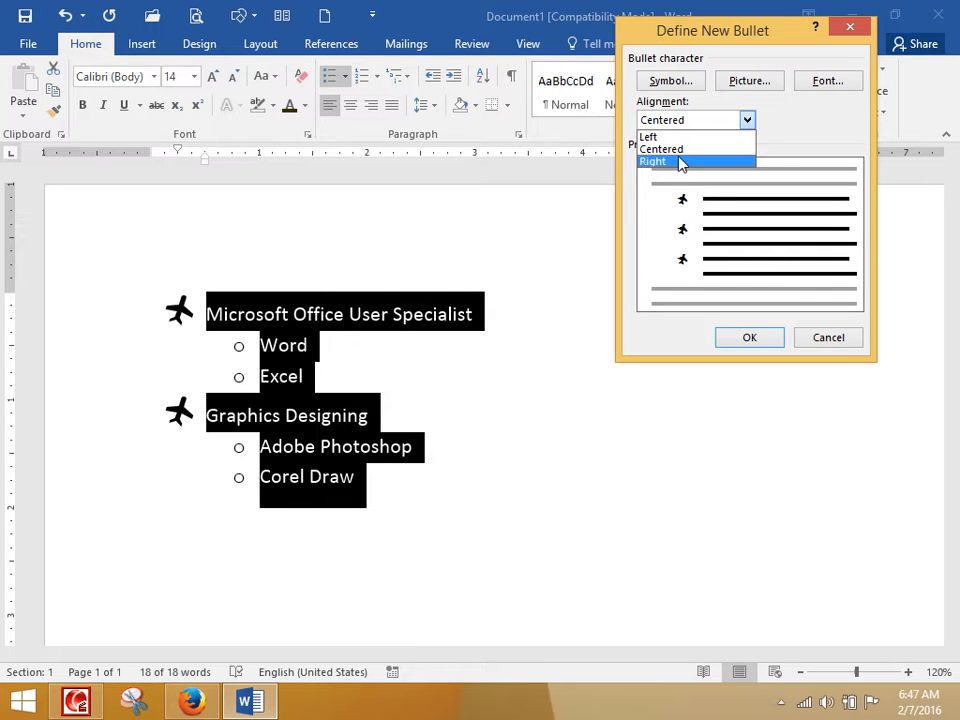
left_click(793, 144)
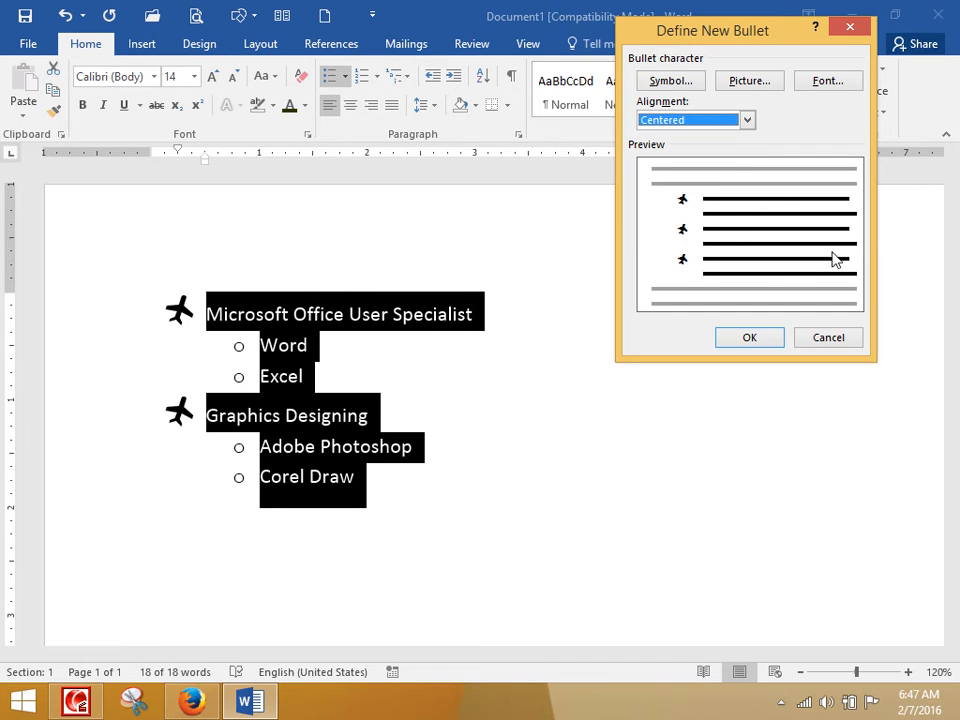
left_click(752, 82)
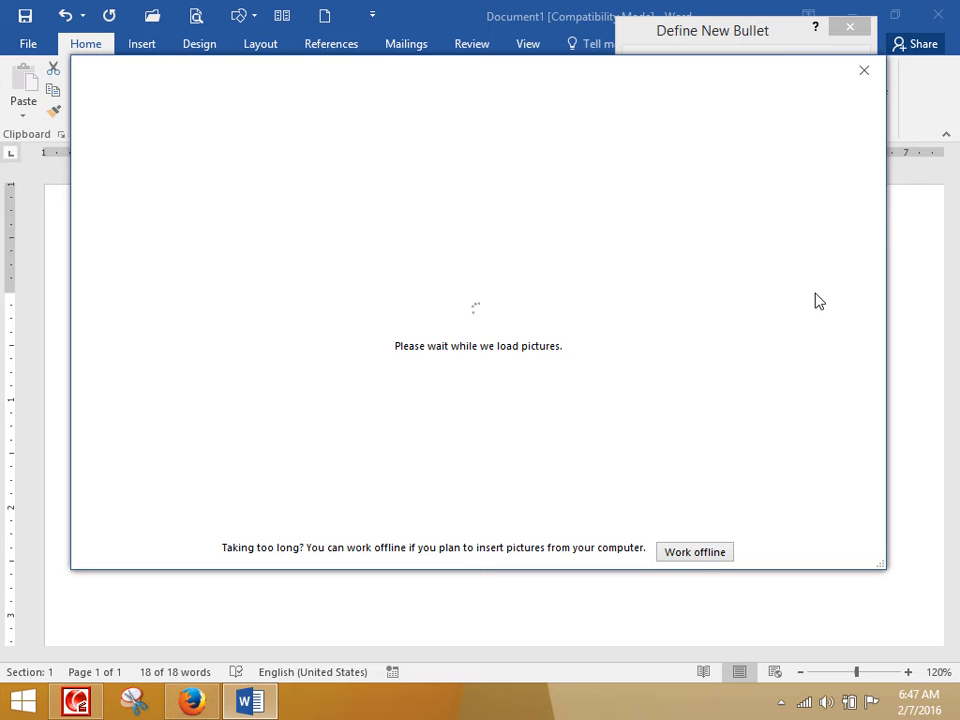
left_click(688, 556)
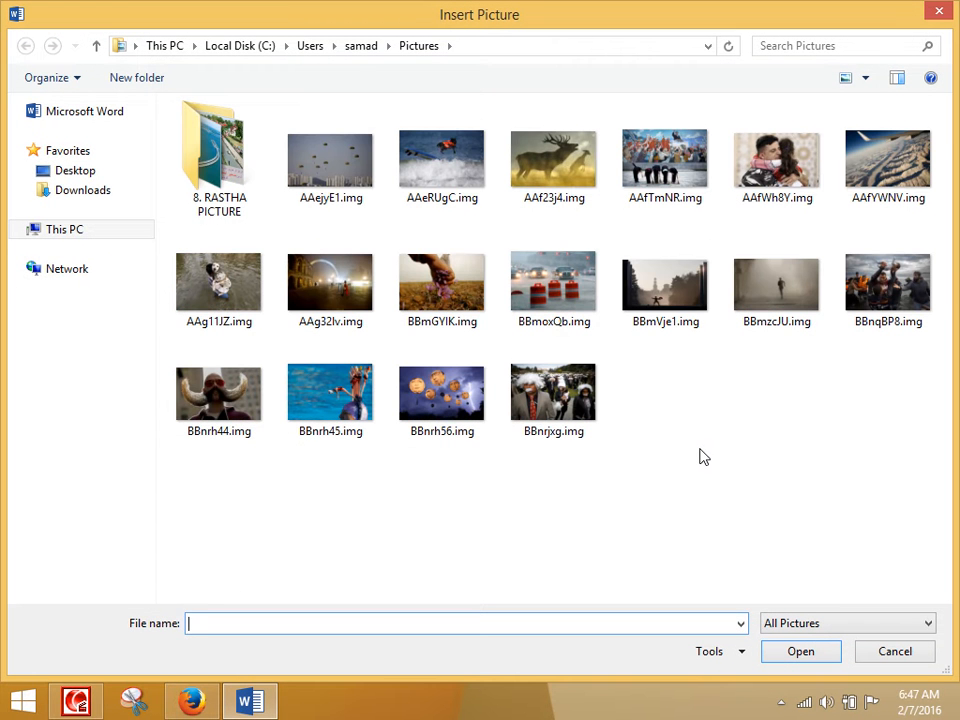
left_click(888, 162)
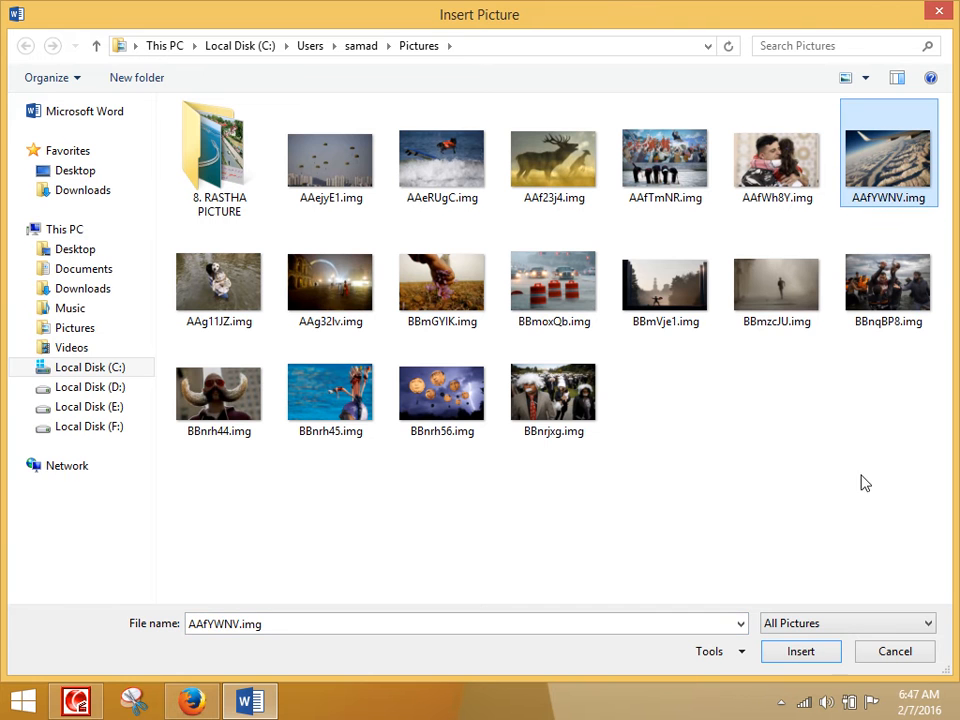
left_click(806, 651)
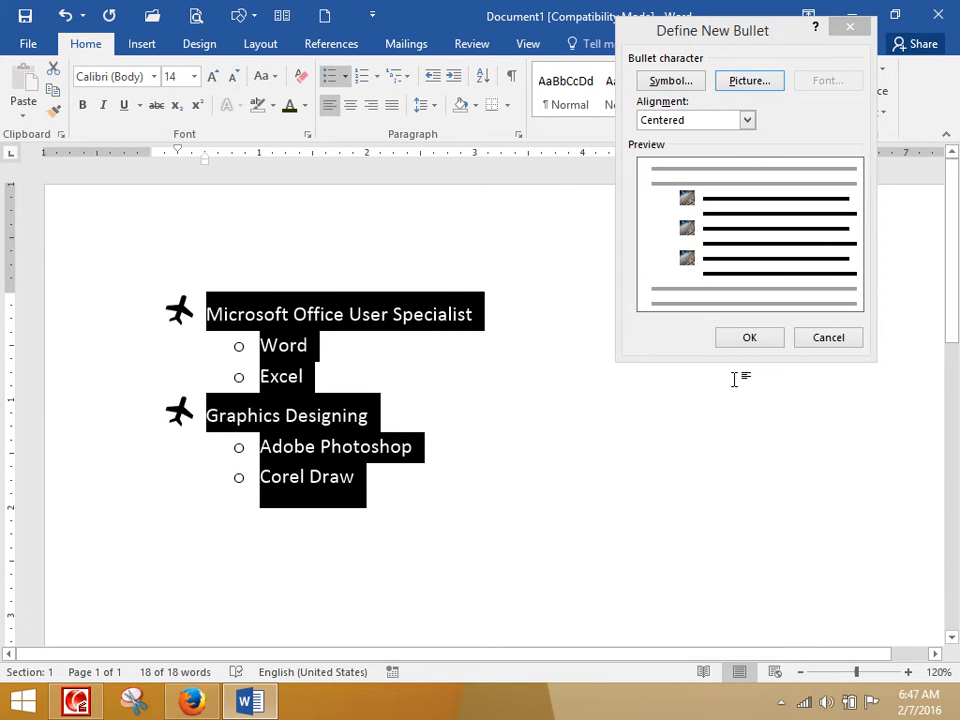
left_click(750, 337)
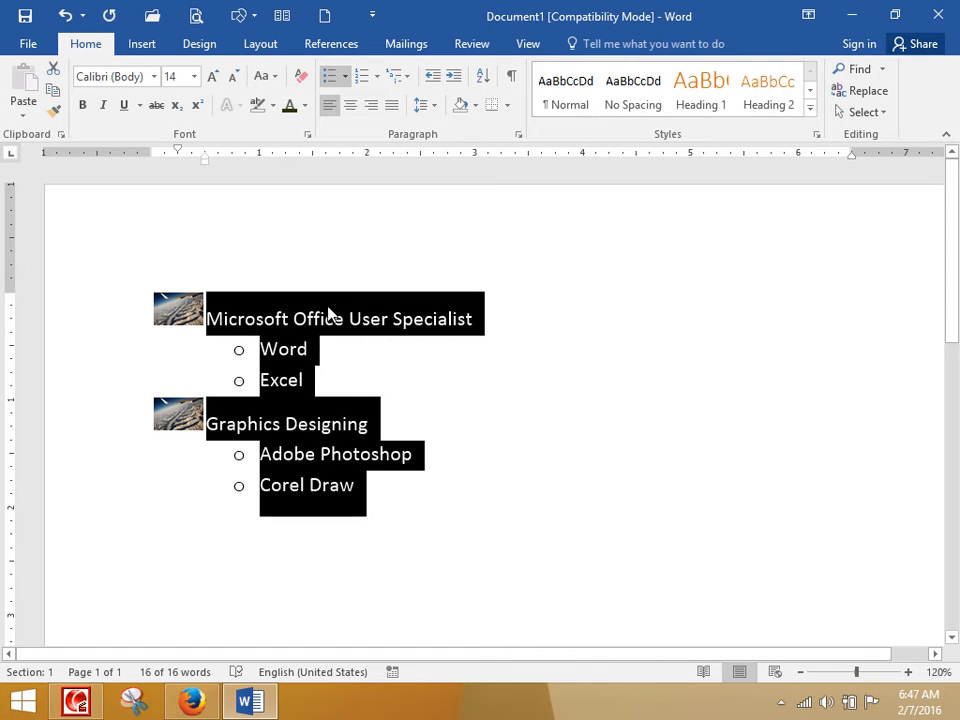
- Remove the bullets from the whole list and apply the Normal style to its text
left_click(346, 80)
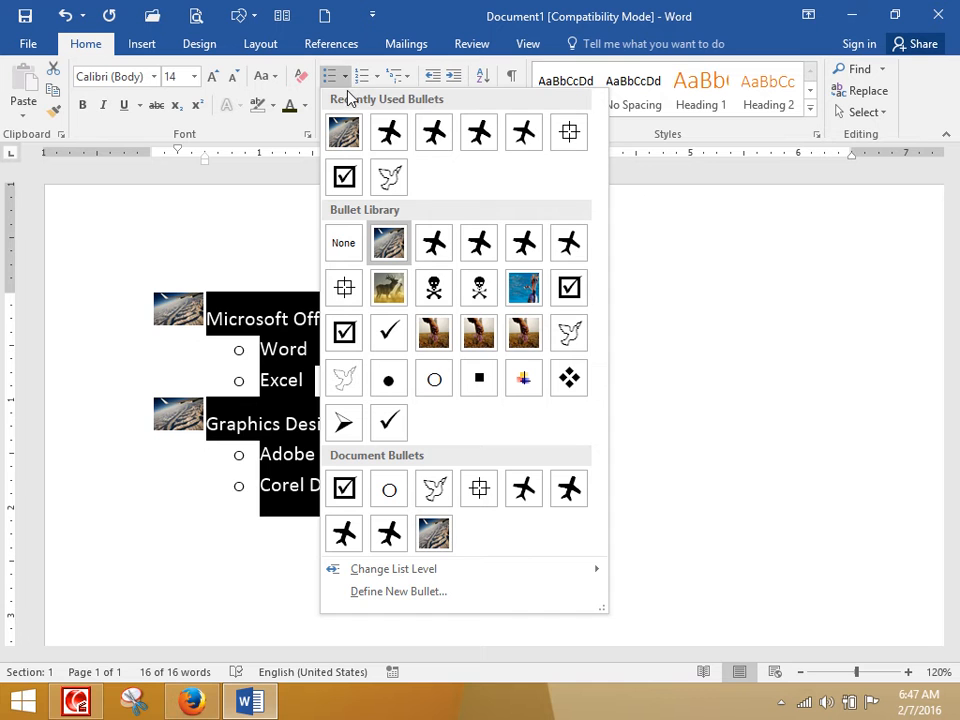
left_click(347, 247)
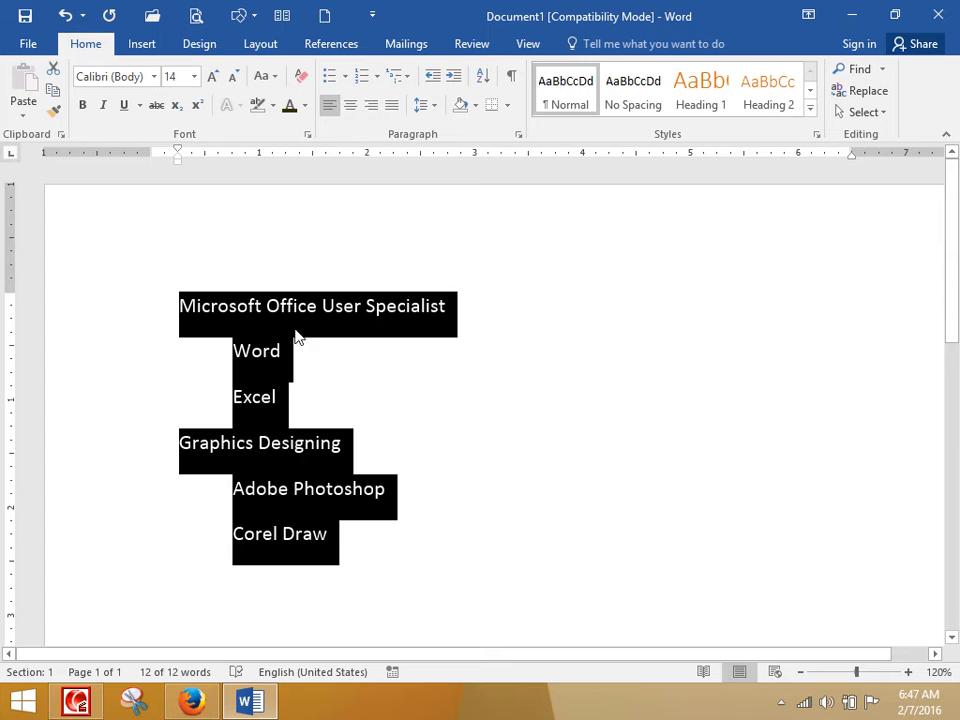
left_click(570, 92)
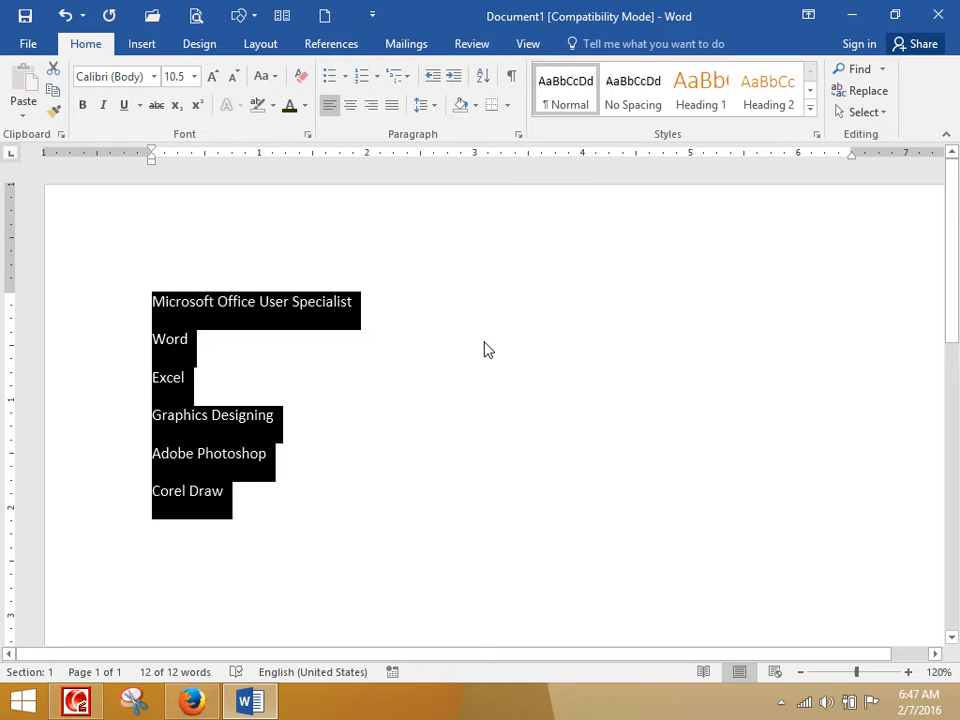
- Try the bold One., Two., Three. numbering format on all six lines and remove the numbering again
left_click(377, 77)
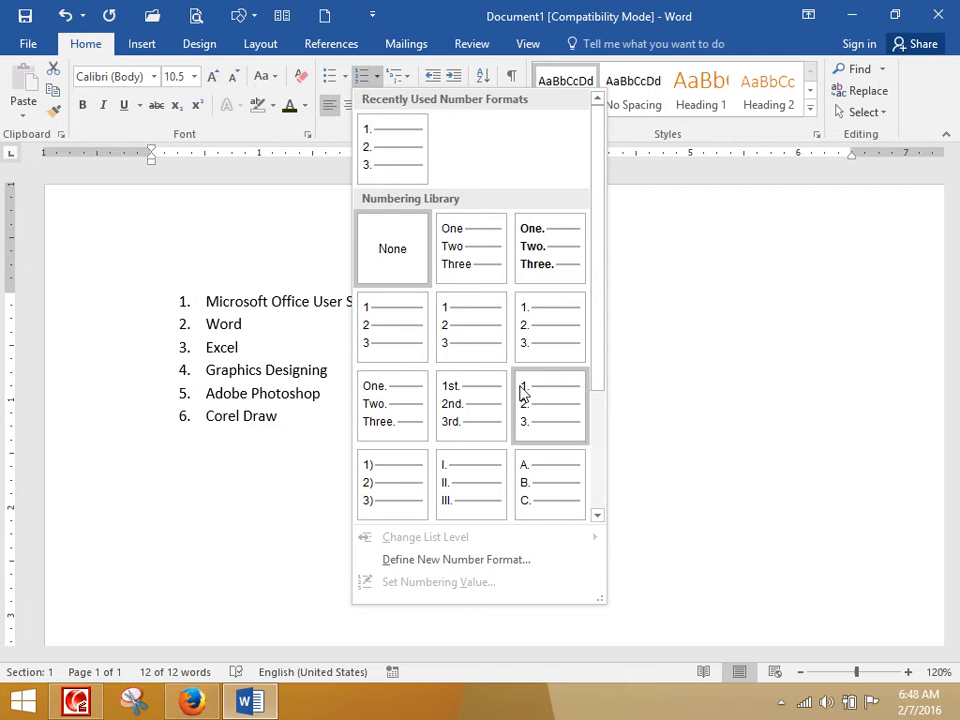
left_click(561, 255)
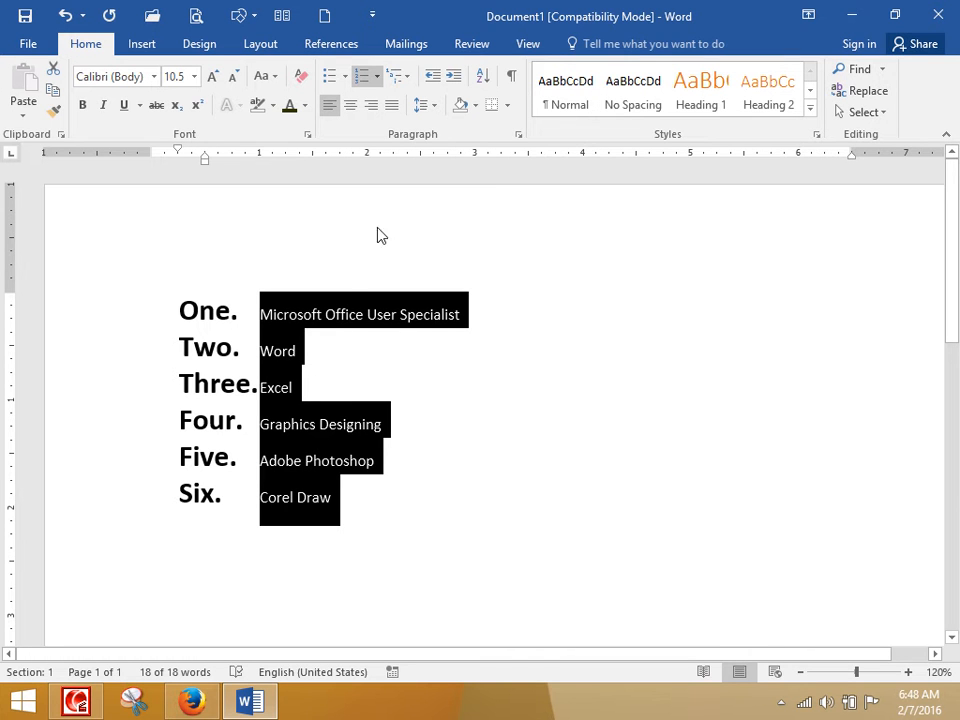
left_click(377, 76)
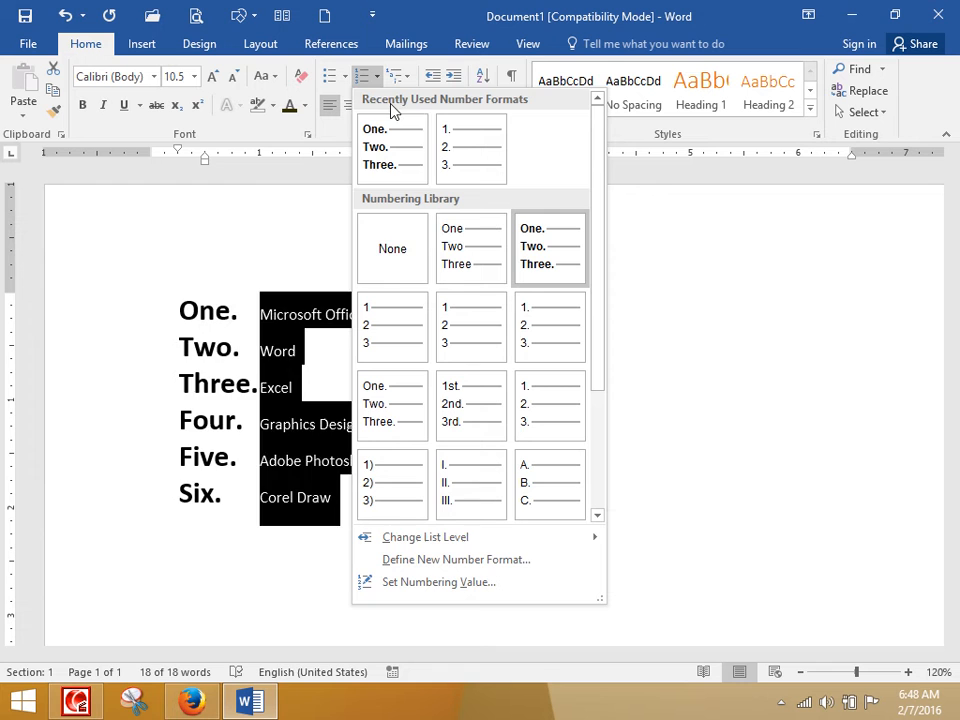
left_click(389, 240)
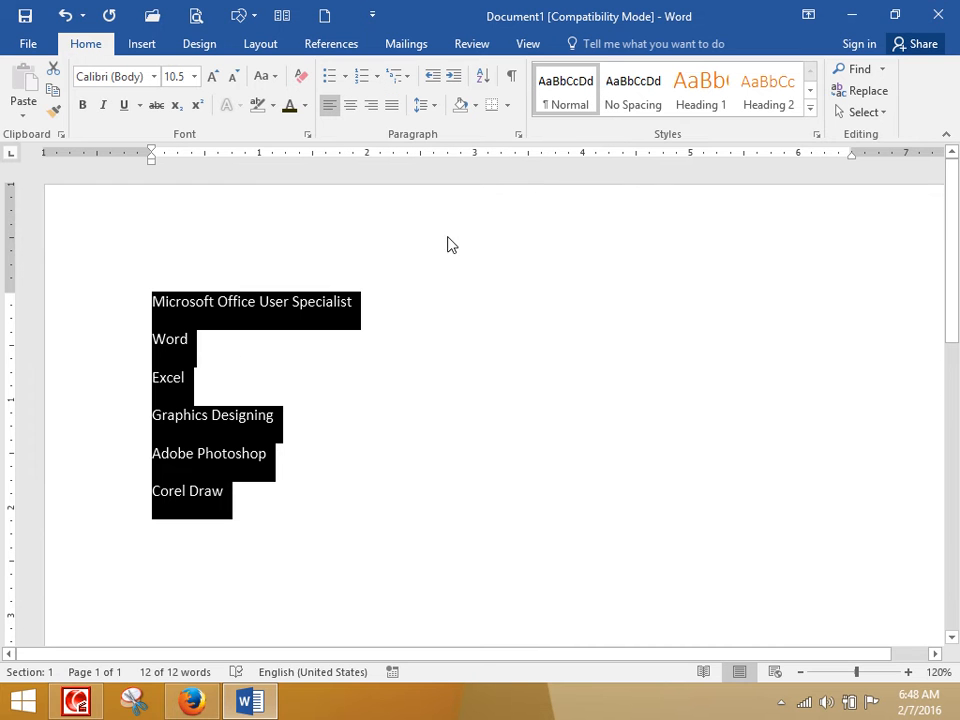
- Number all six lines with the plain 1, 2, 3 format without periods from the numbering library
left_click(377, 77)
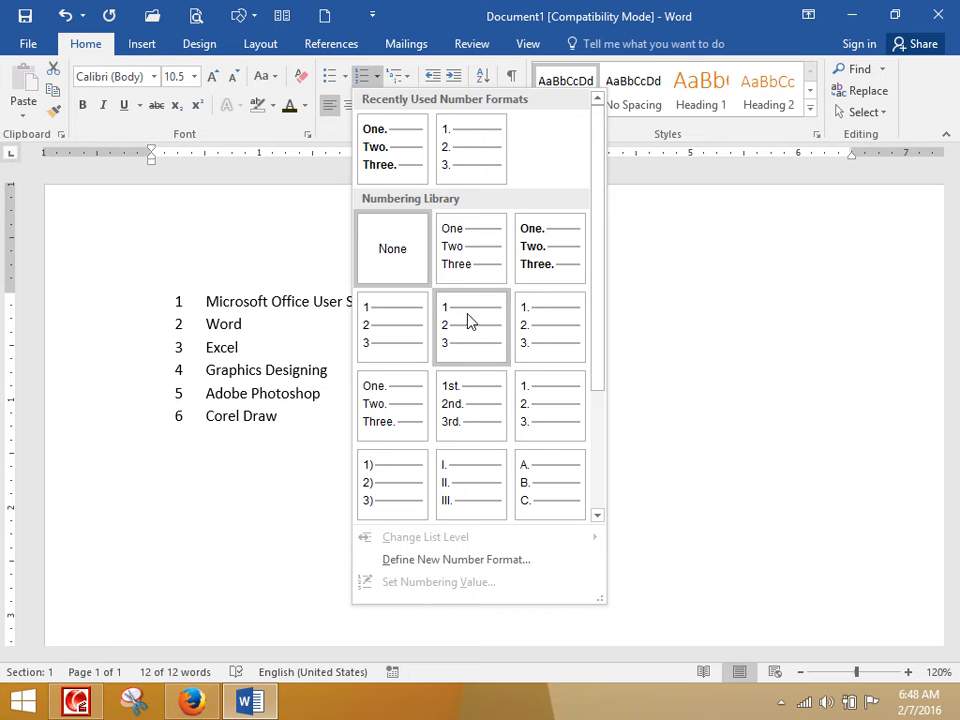
left_click(470, 320)
scroll(335, 283, "up", 1)
scroll(335, 283, "up", 5)
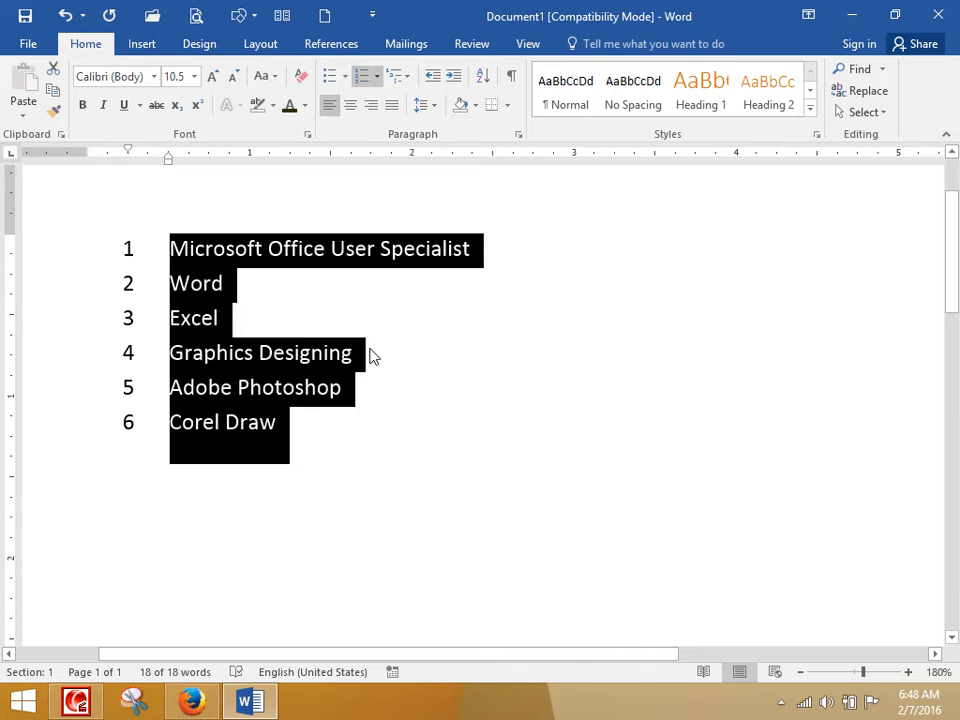
left_click(279, 316)
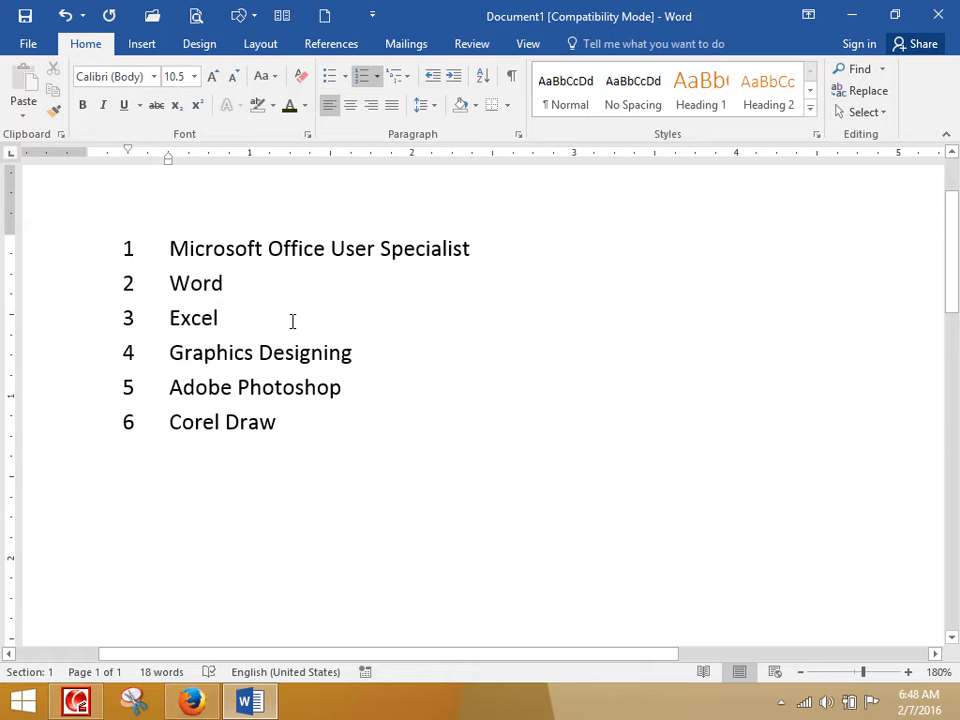
- Change the Word and Excel items to the second list level, lettered a., b
left_click_drag(252, 327, 174, 294)
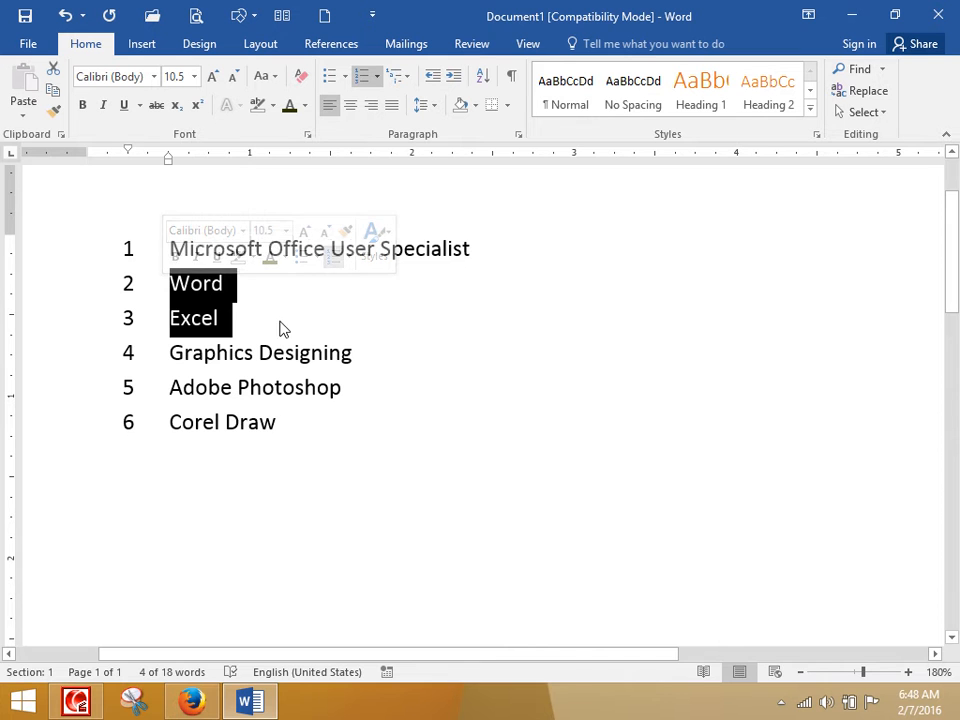
left_click(377, 76)
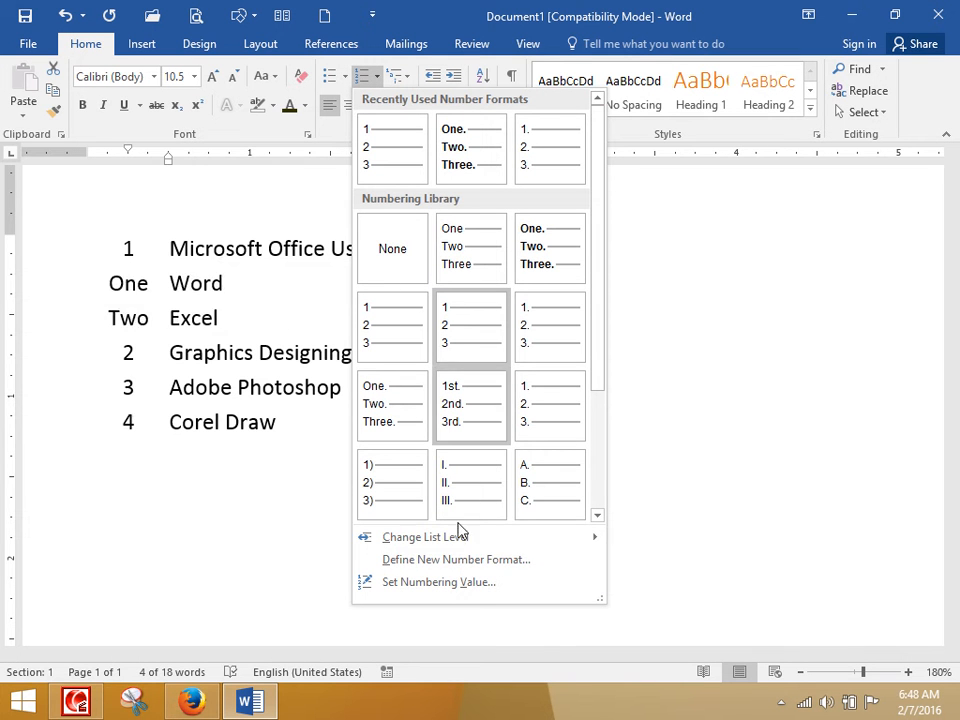
mouse_move(454, 540)
left_click(737, 426)
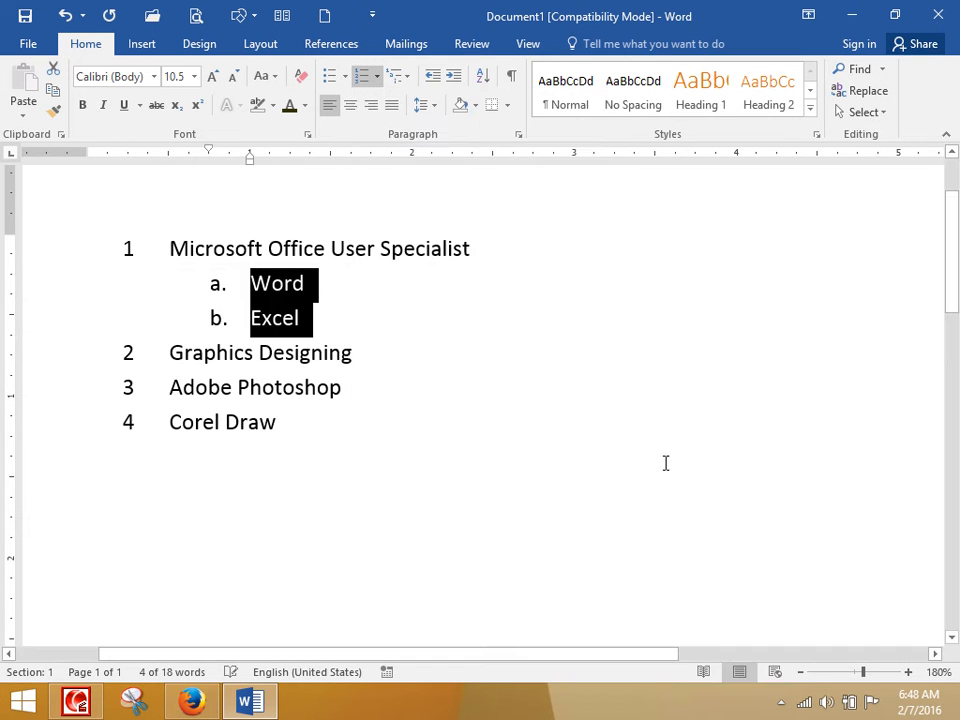
- Change the Adobe Photoshop and Corel Draw items to the second list level, lettered a., b
left_click_drag(285, 445, 170, 385)
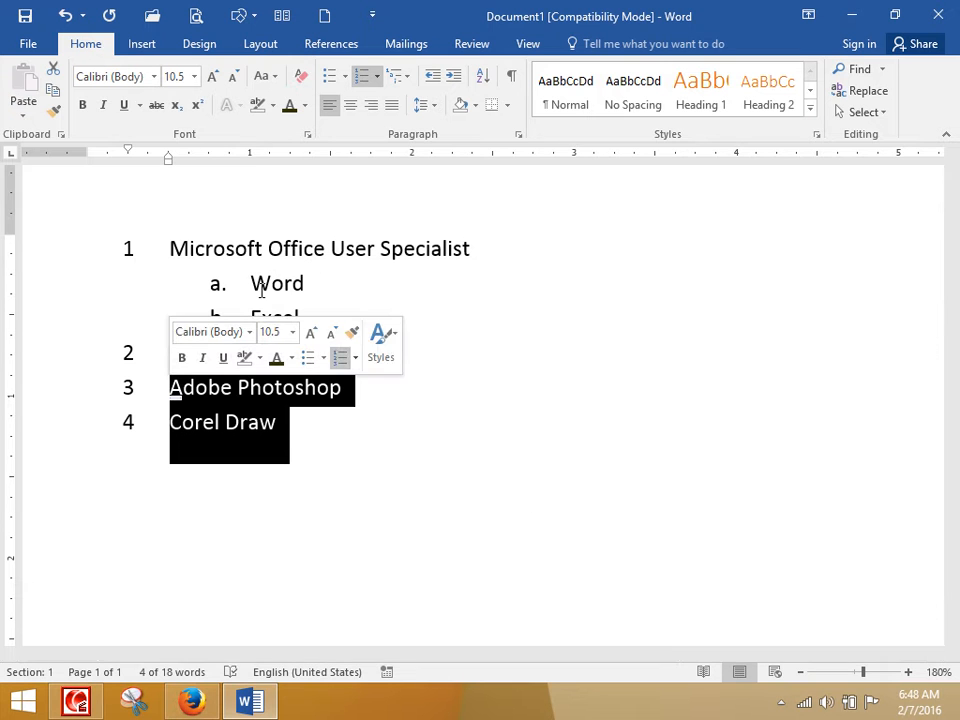
left_click(377, 76)
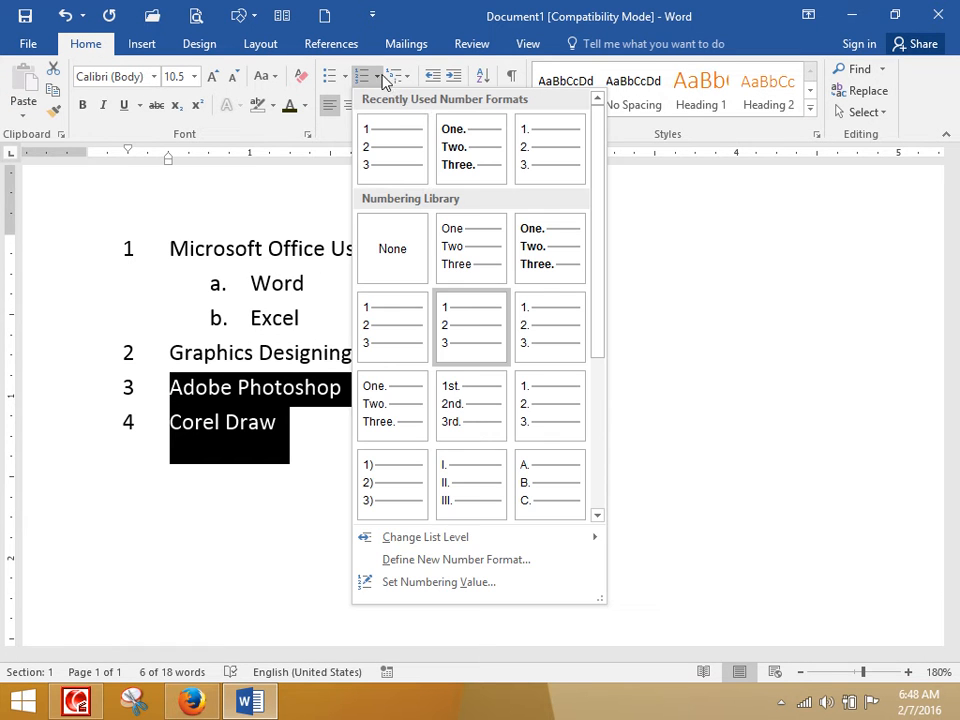
mouse_move(460, 540)
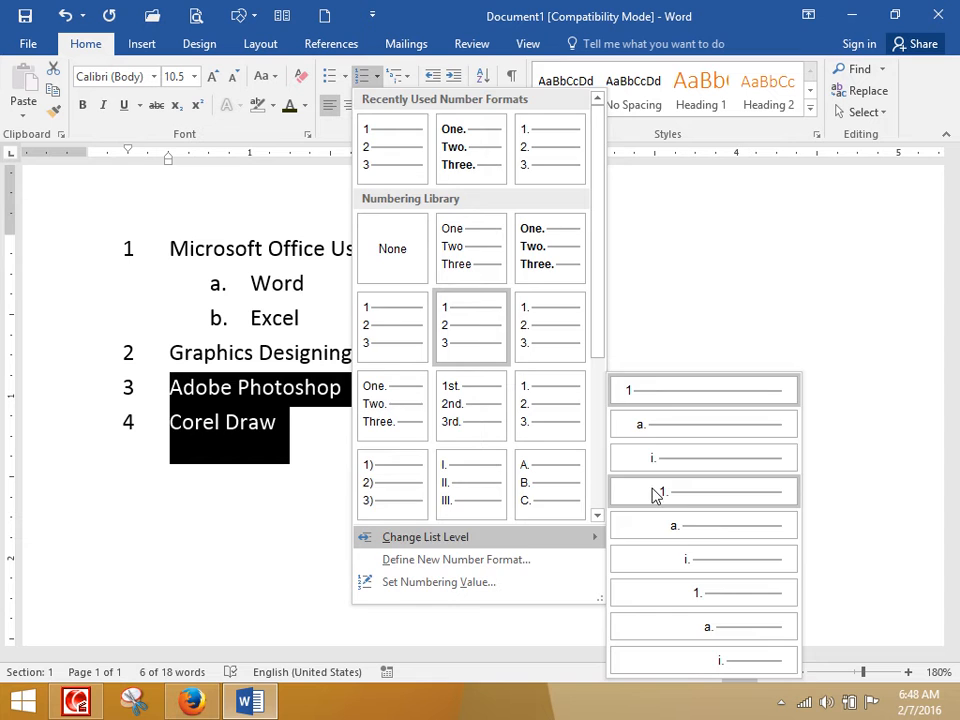
left_click(709, 425)
- Undo the second-level change on the Adobe Photoshop and Corel Draw items and on the Word and Excel items
left_click(193, 285)
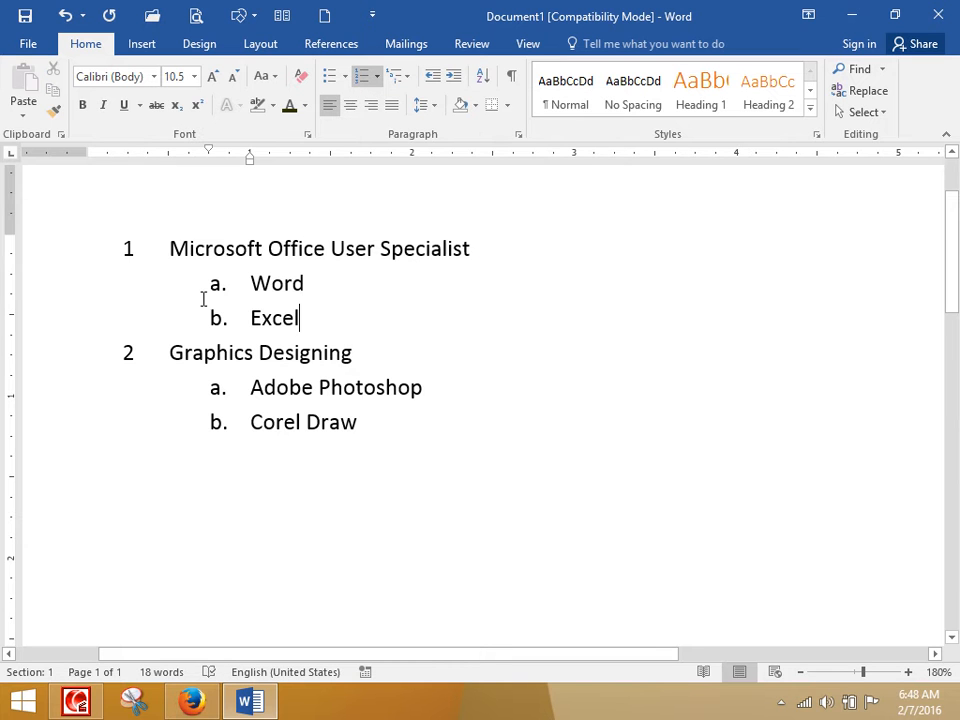
mouse_move(362, 437)
left_mouse_down()
mouse_move(264, 399)
mouse_move(154, 231)
left_mouse_up()
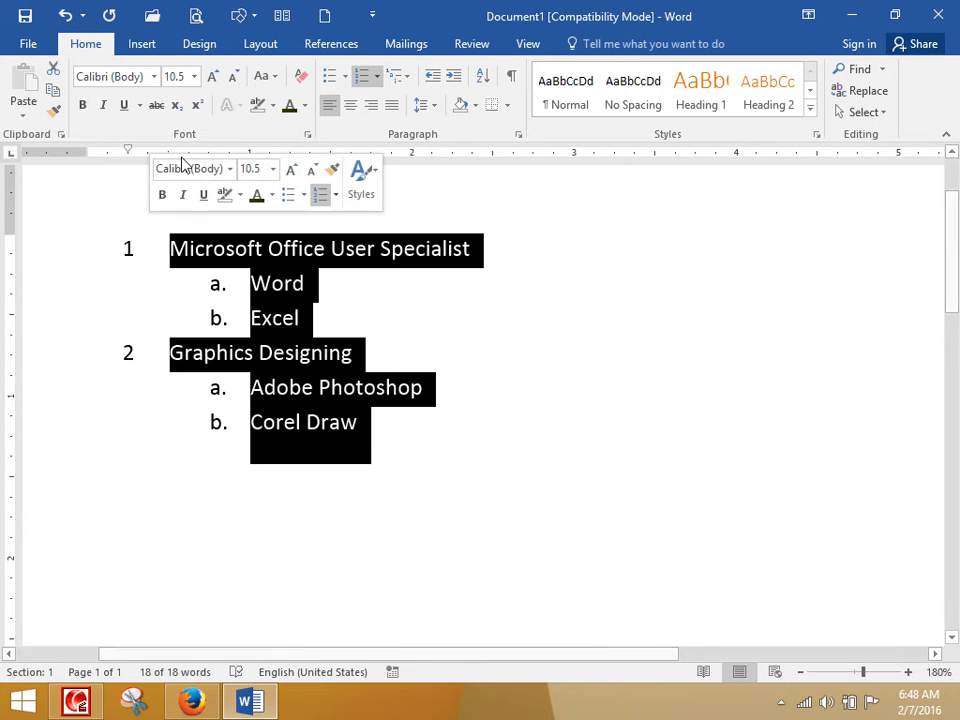
left_click(64, 15)
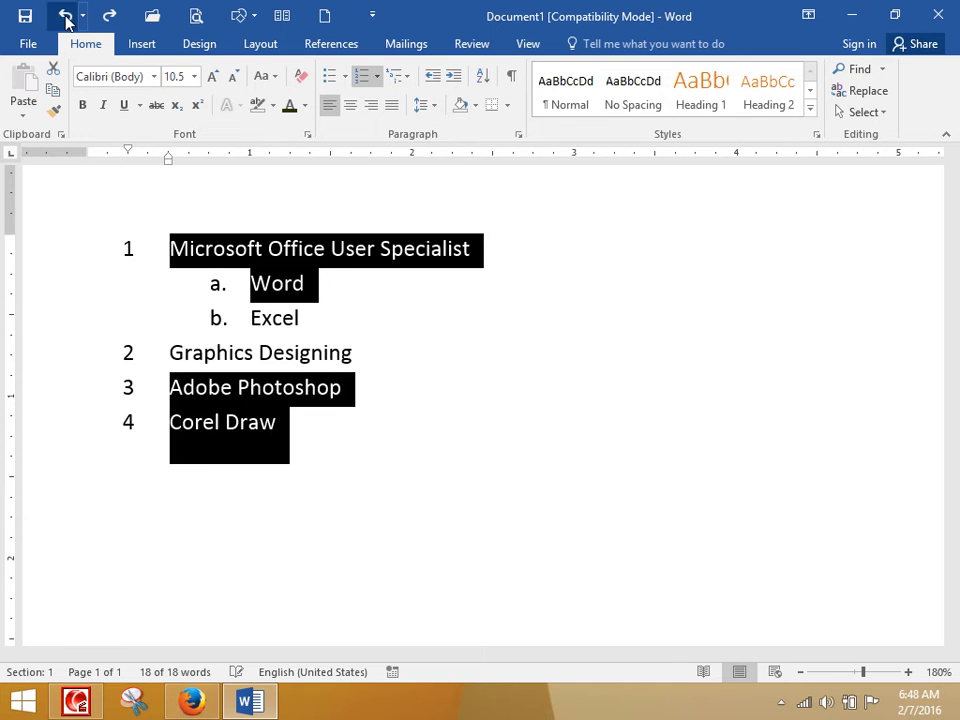
left_click(64, 15)
- Demote Word and Excel, and likewise Adobe Photoshop and Corel Draw, to the second list level under their headings
key("Tab")
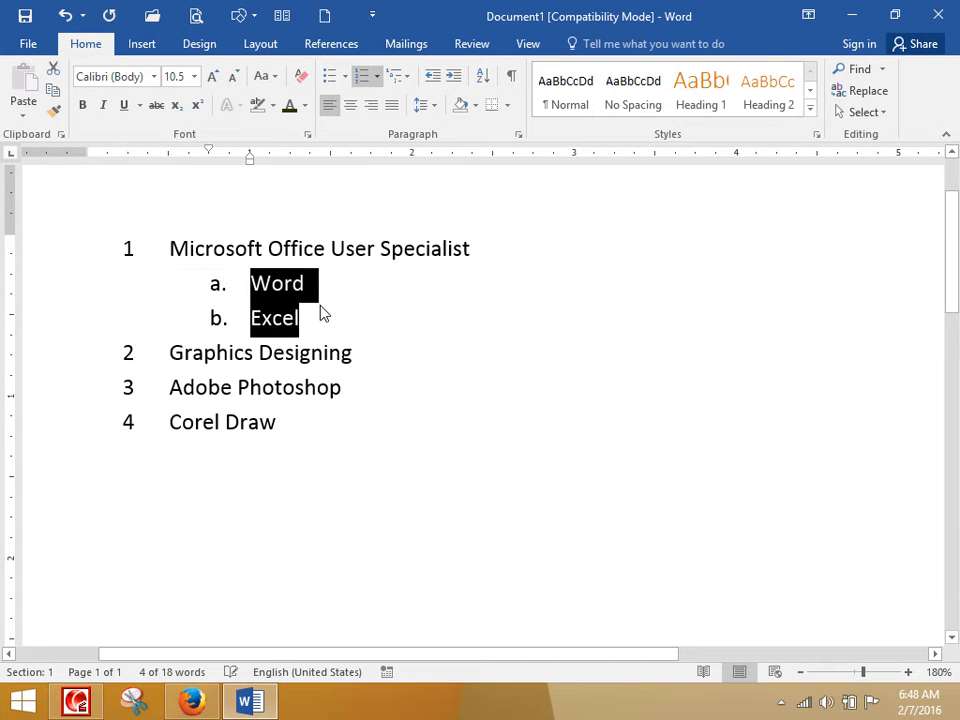
mouse_move(288, 455)
left_mouse_down()
mouse_move(163, 420)
mouse_move(137, 399)
left_mouse_up()
key("Tab")
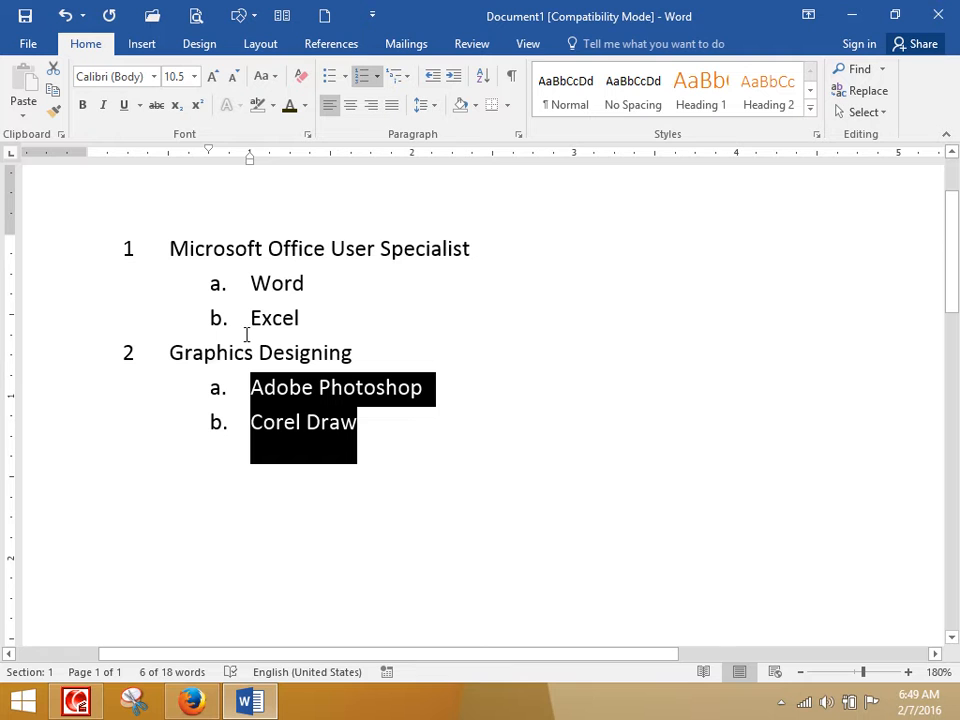
key("shift+Tab")
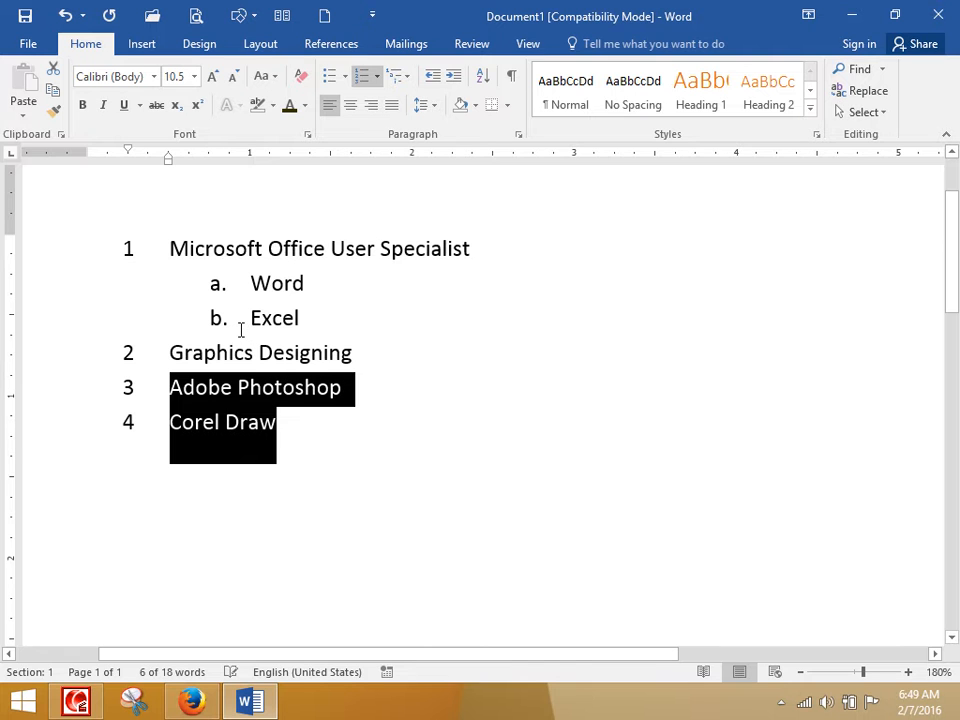
key("Tab")
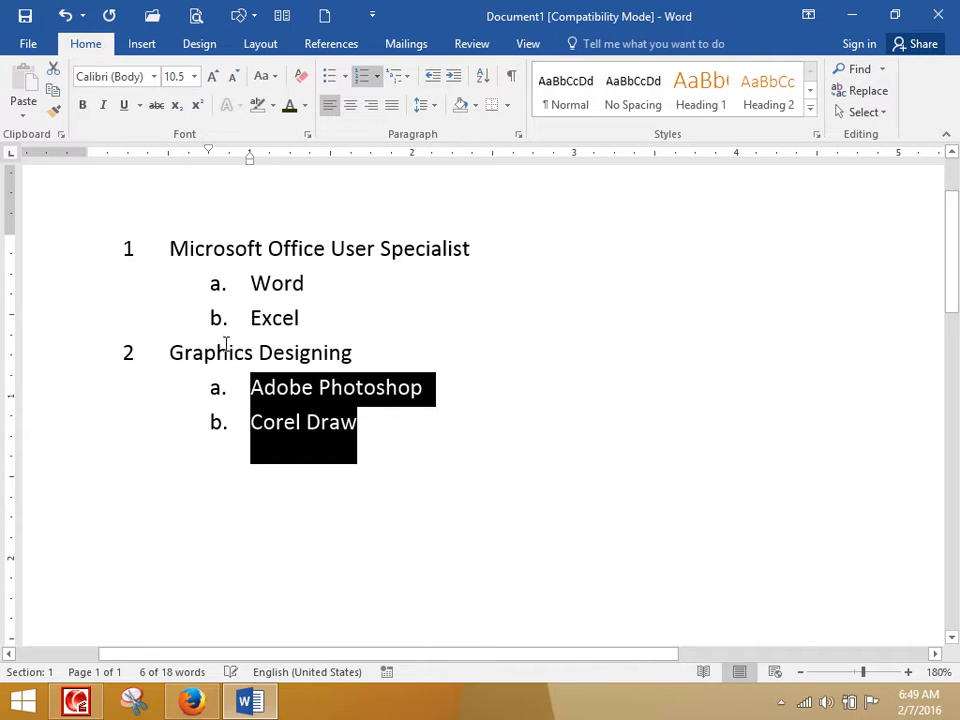
- Define a new number format with the A, B, C style for the whole six-line list
mouse_move(399, 467)
left_mouse_down()
mouse_move(146, 317)
mouse_move(124, 253)
left_mouse_up()
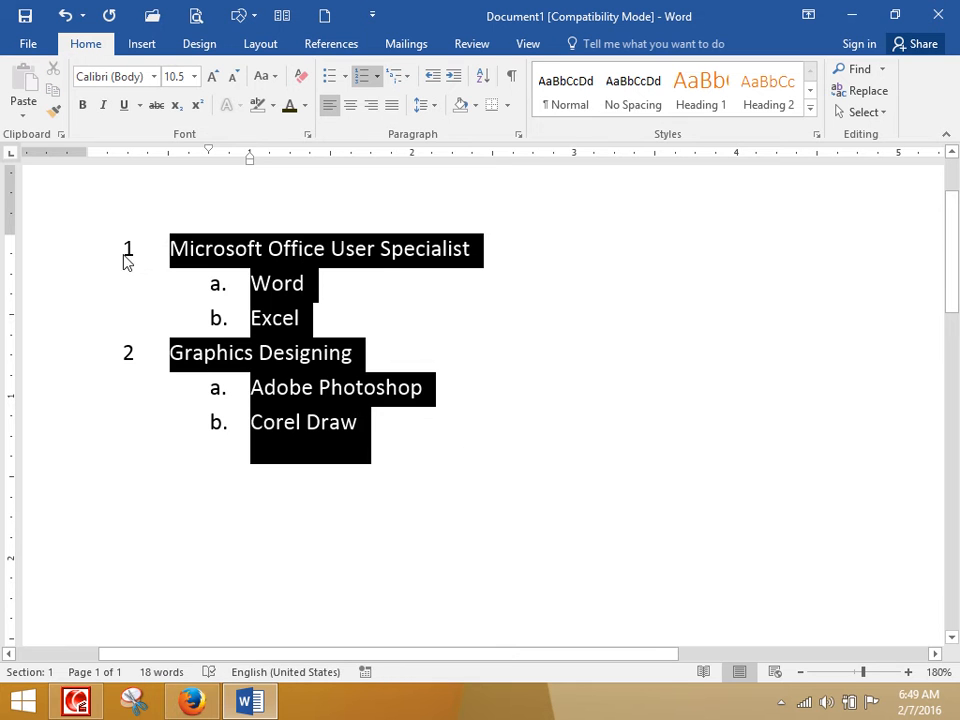
left_click(376, 76)
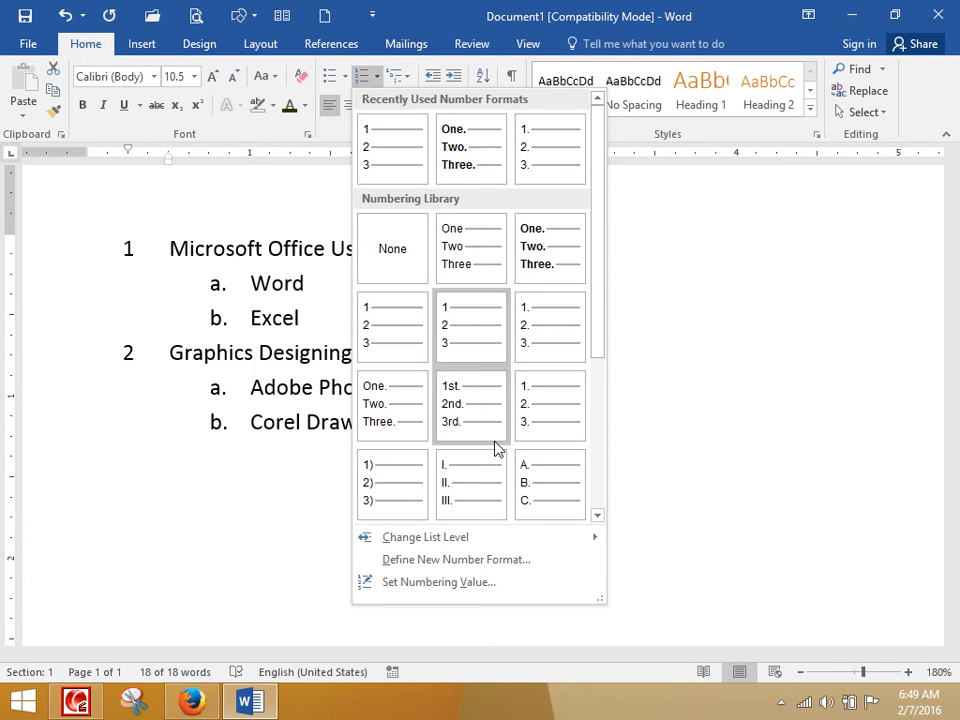
left_click(455, 556)
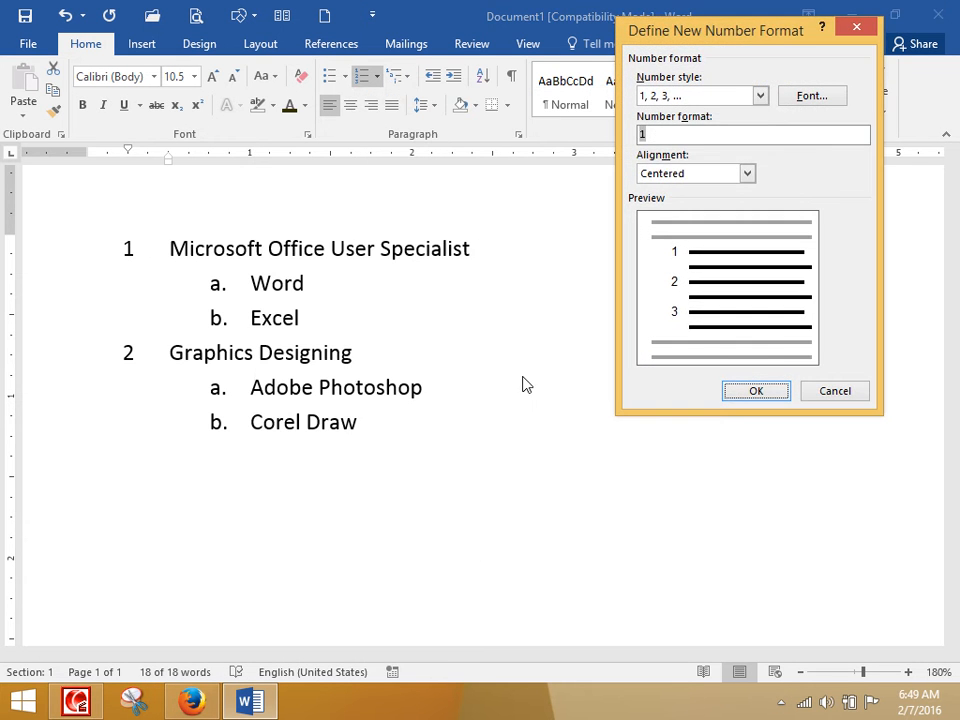
left_click(762, 95)
left_click_drag(762, 142, 769, 191)
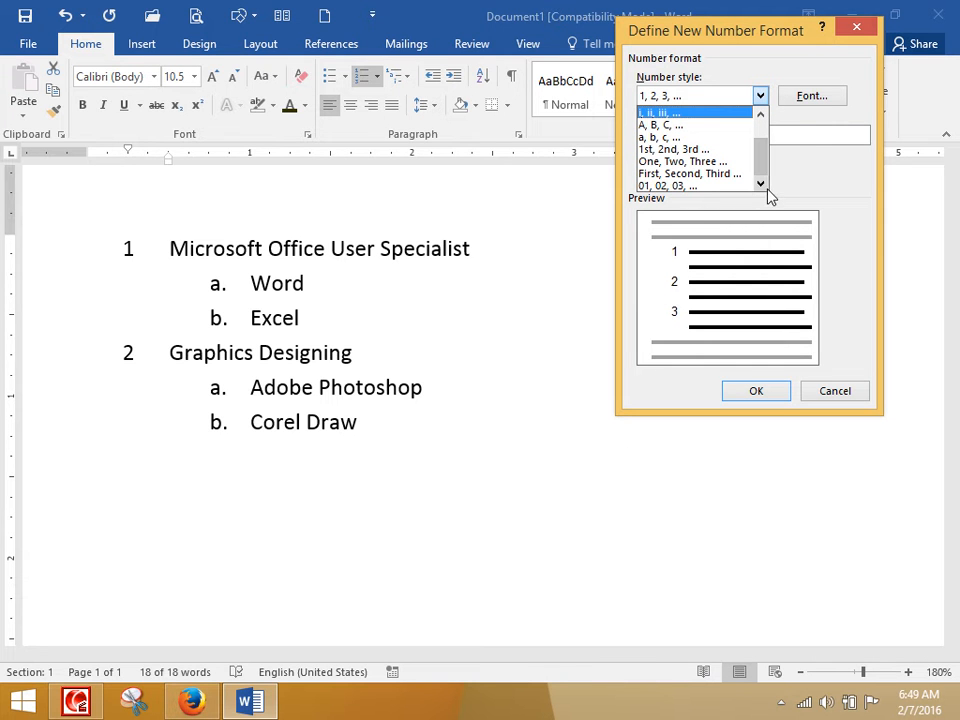
left_click(700, 128)
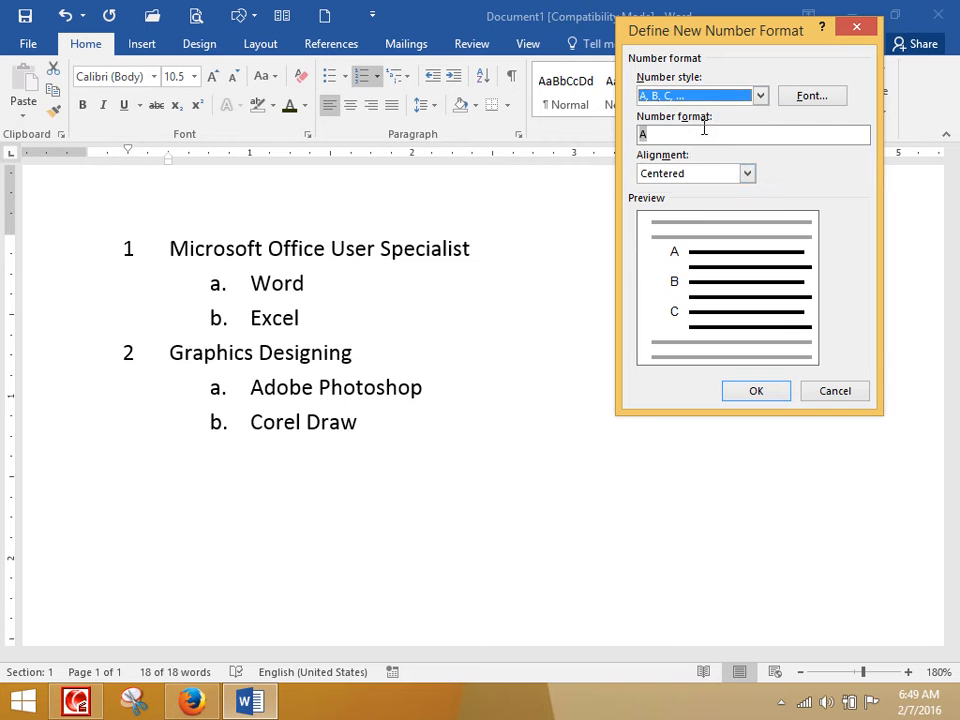
left_click(765, 391)
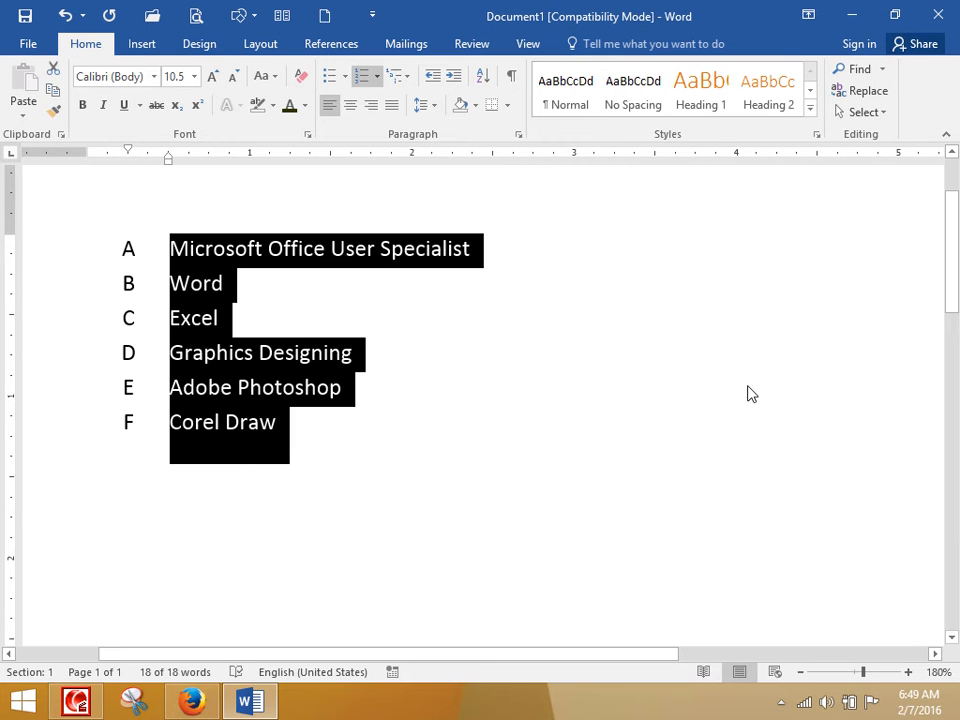
- Define a new number format with the 1, 2, 3 style for all six list lines
left_click(376, 77)
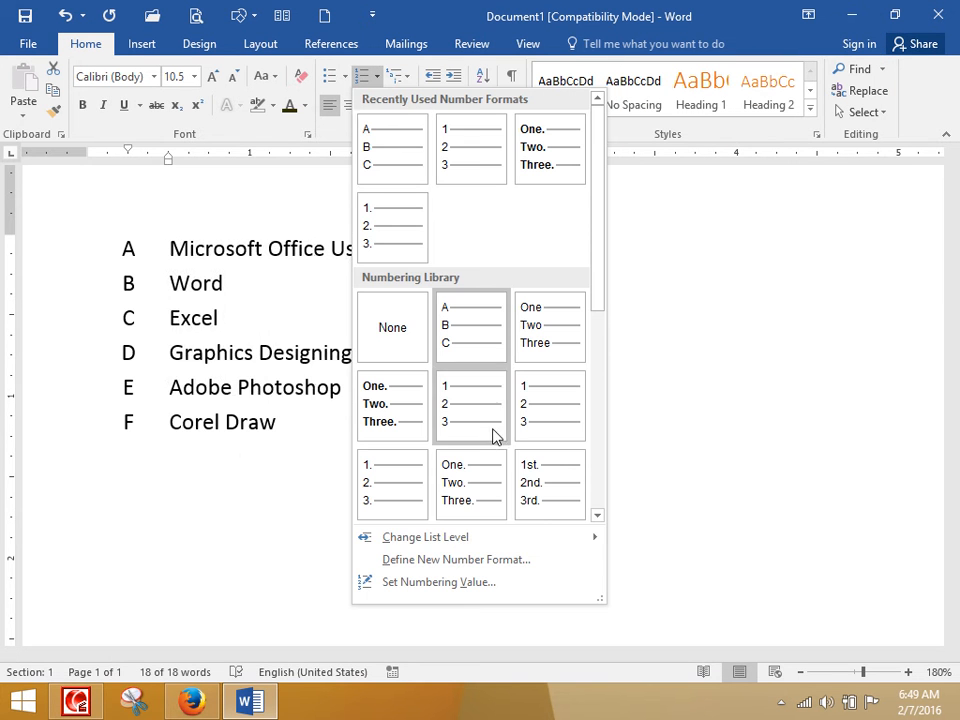
left_click(451, 561)
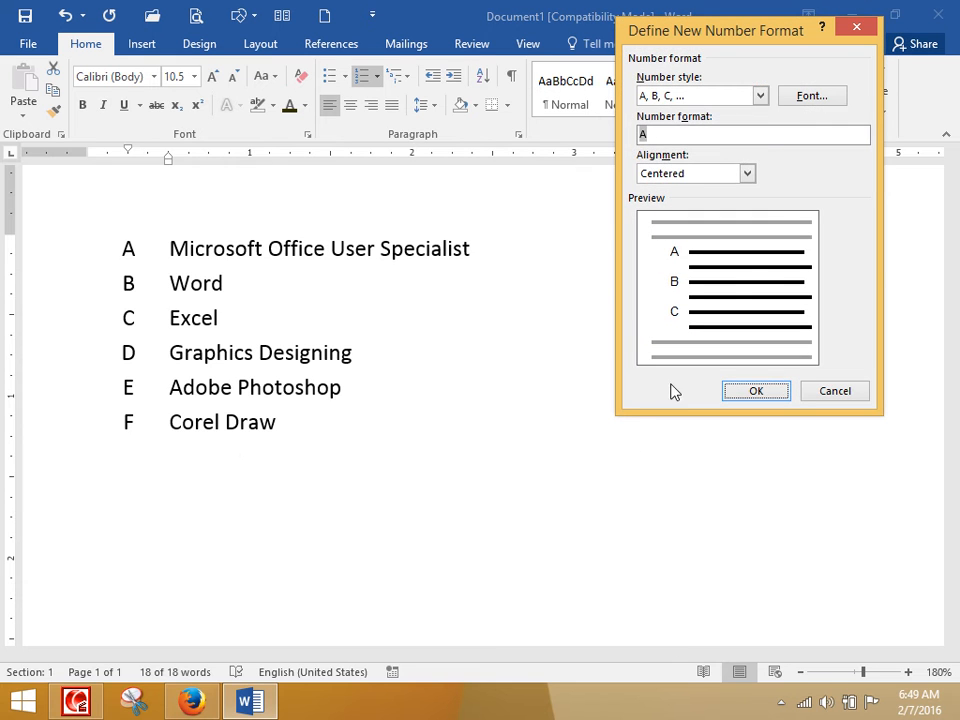
left_click(759, 96)
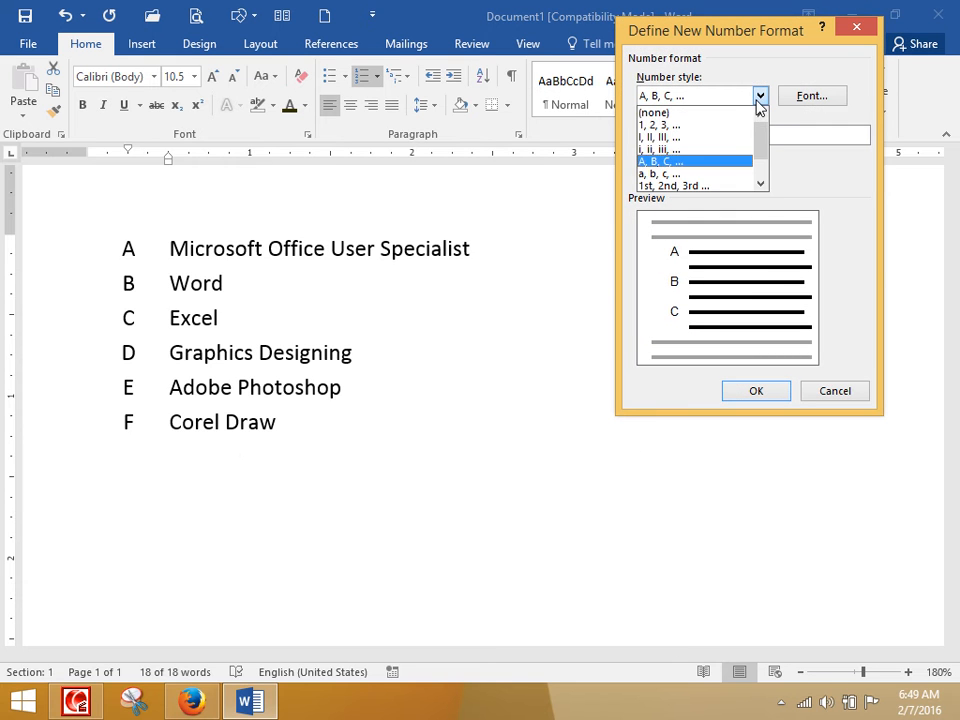
left_click(690, 125)
left_click(756, 391)
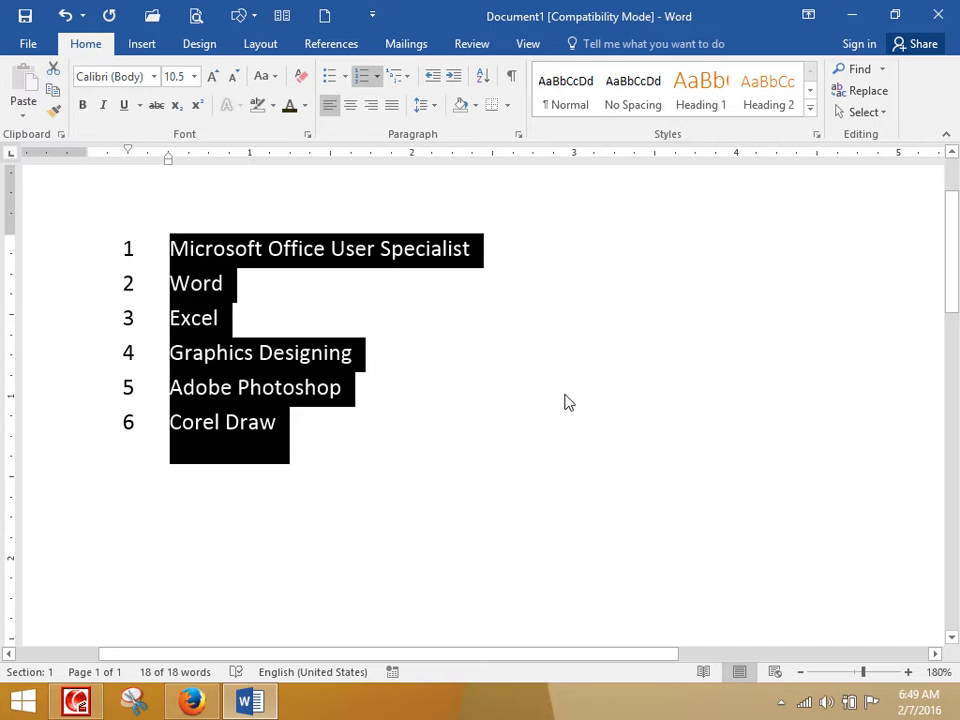
- Review the alignment choices and font settings offered for defining a new number format, without changing anything
left_click(376, 77)
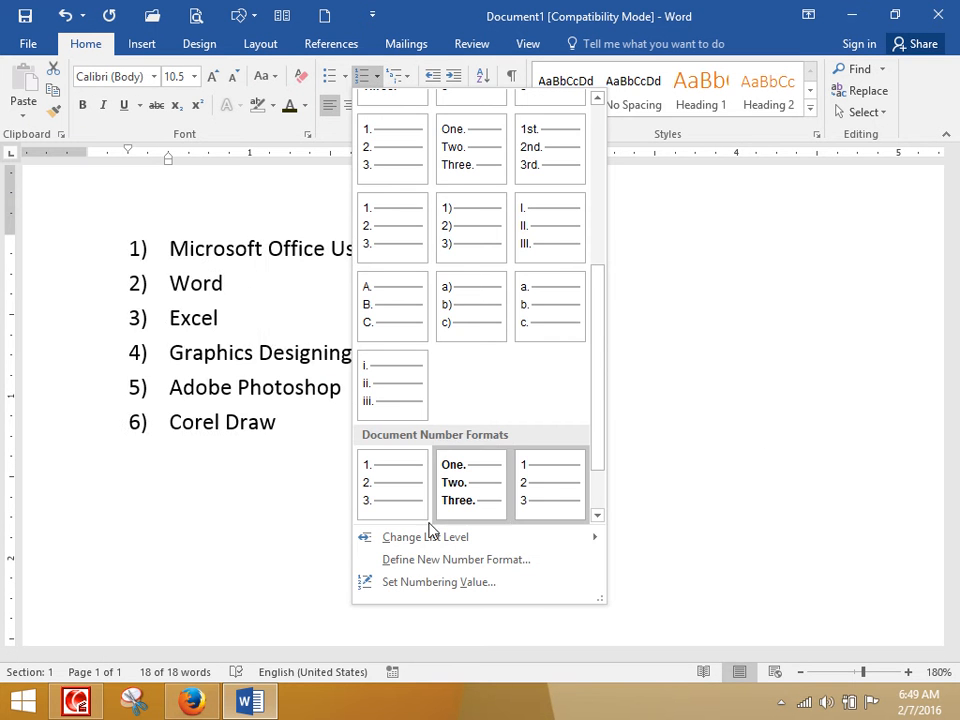
left_click(425, 568)
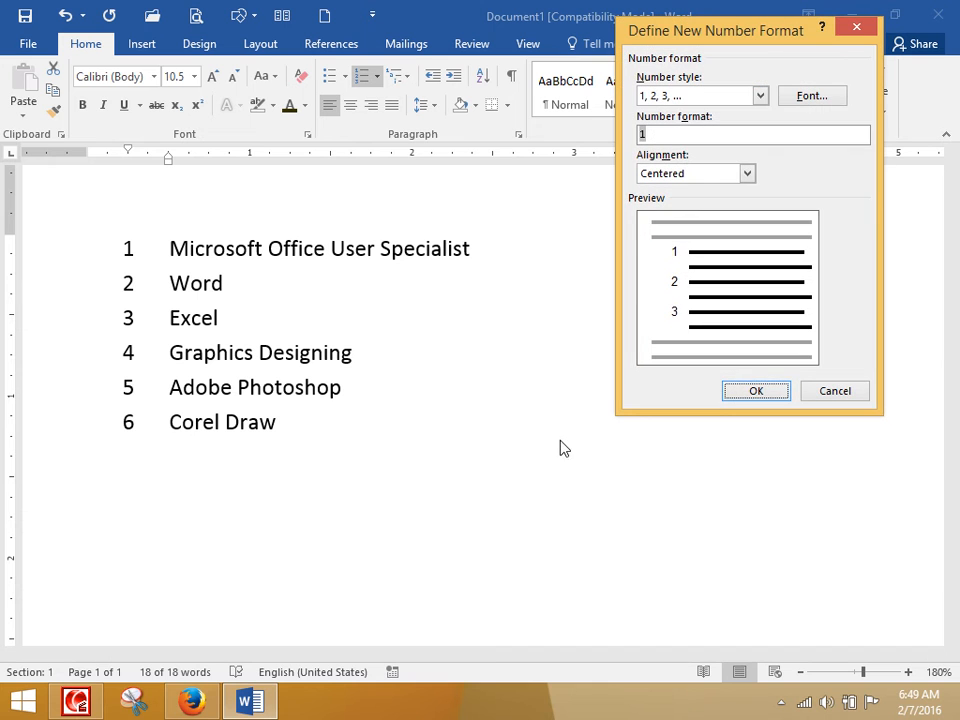
left_click(747, 174)
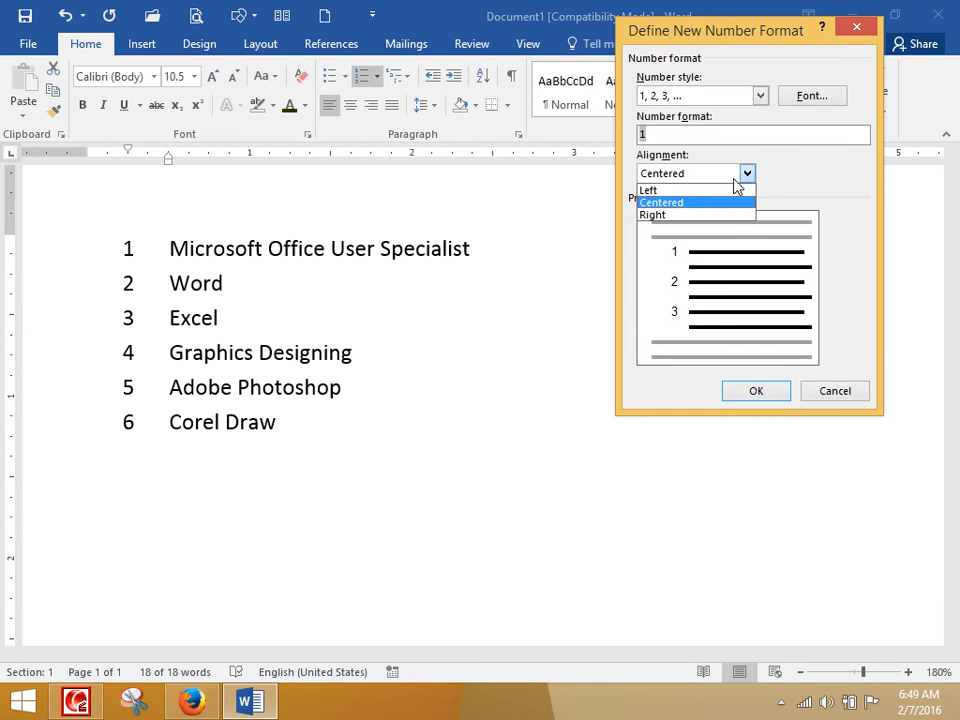
left_click(818, 190)
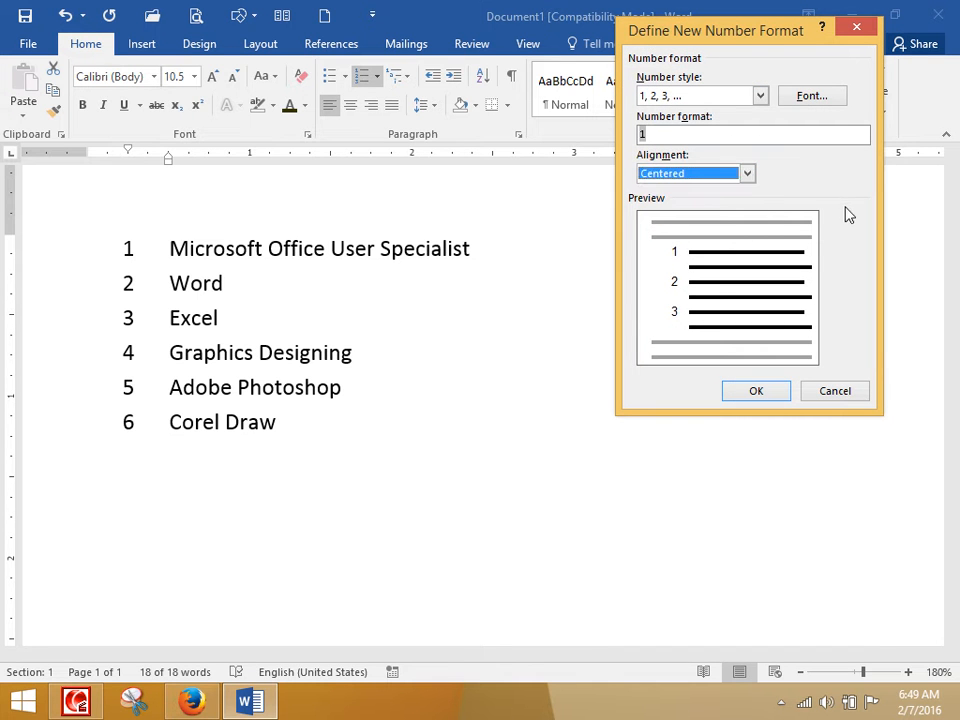
left_click(814, 97)
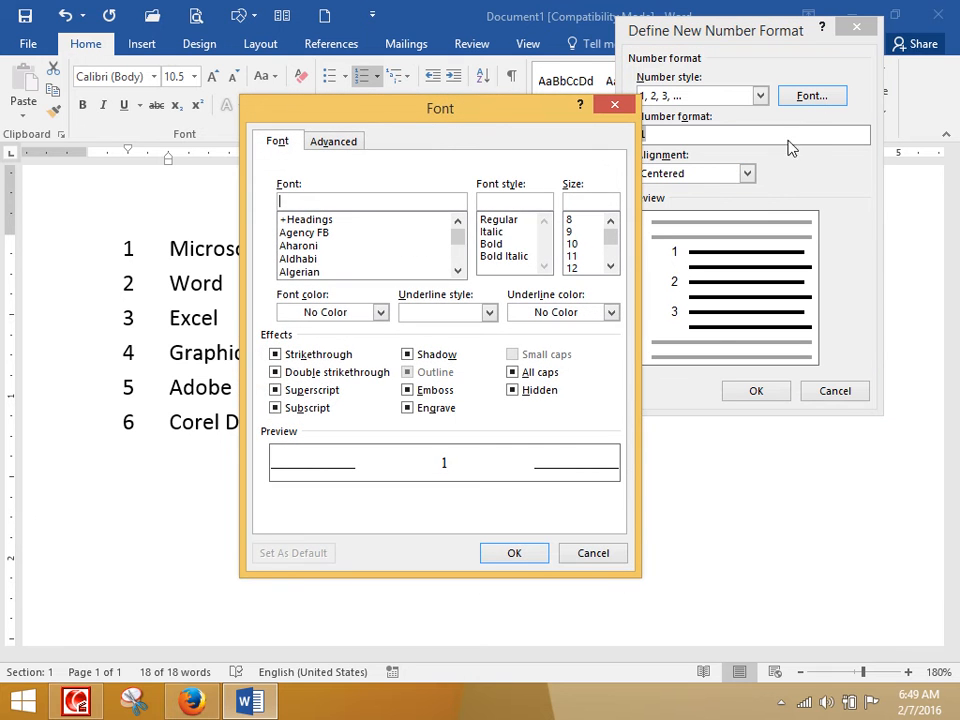
left_click(605, 556)
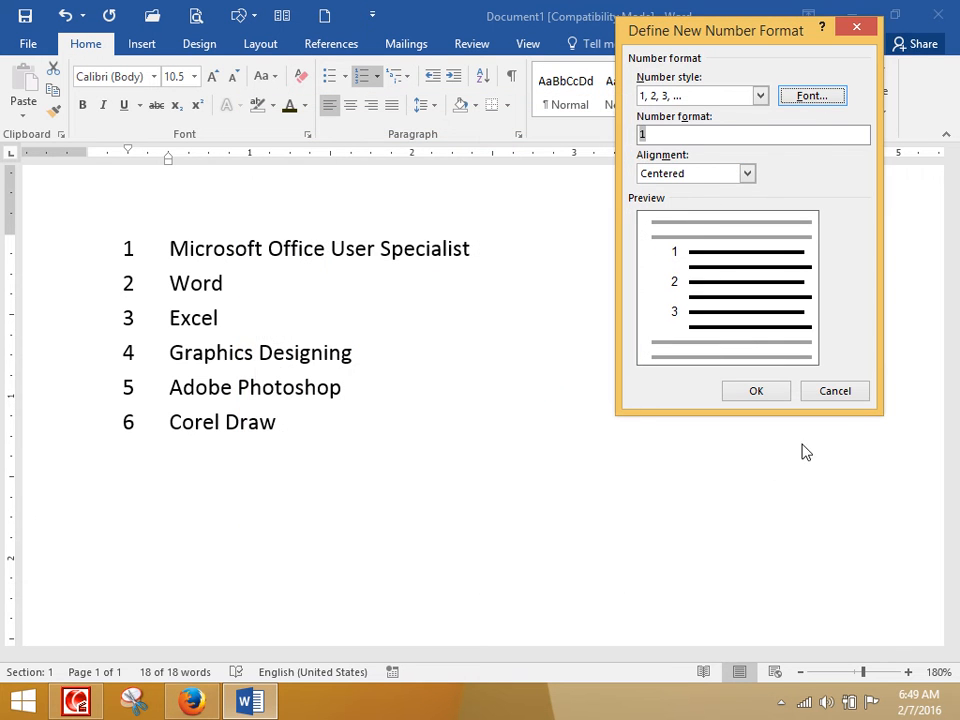
left_click(848, 398)
left_click(298, 446)
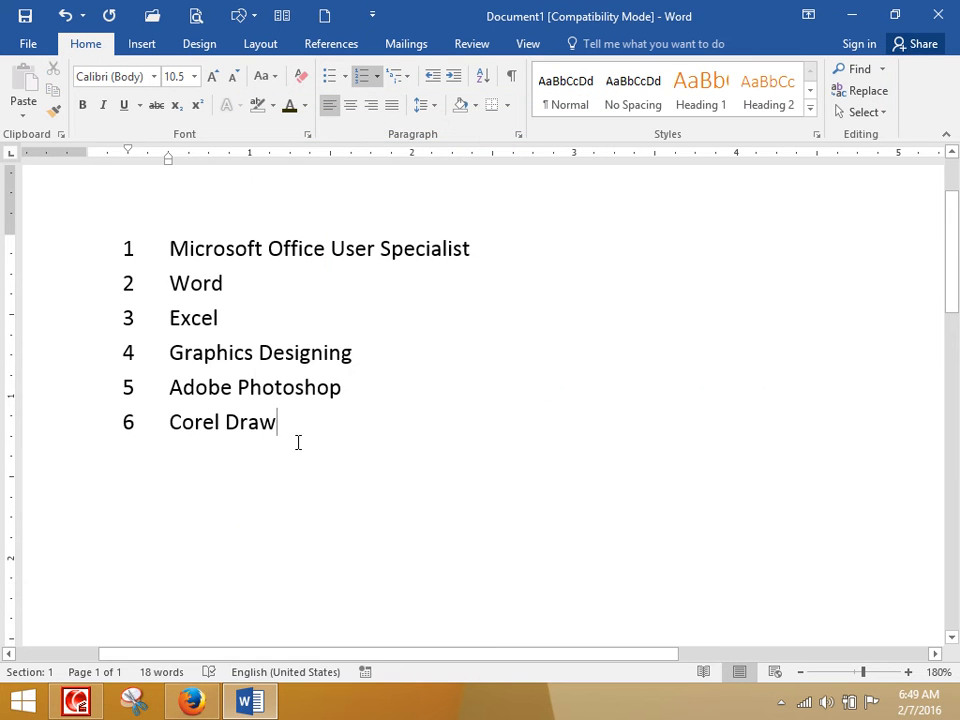
- Start a new list at the Graphics Designing item with its numbering value set to 1
left_click(171, 351)
left_click(376, 77)
scroll(484, 371, "down", 3)
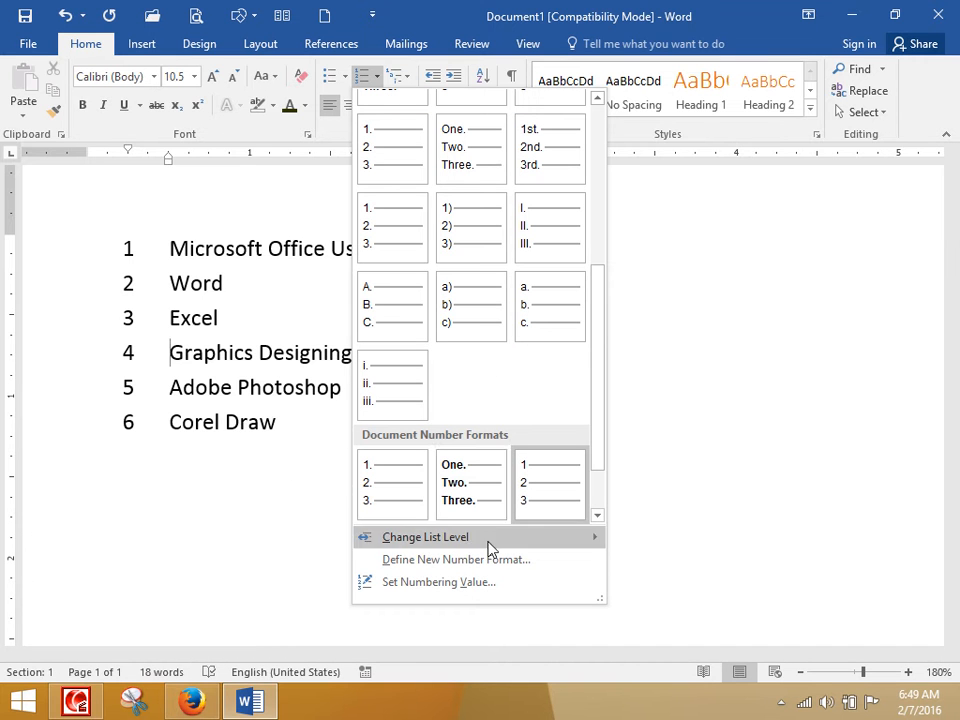
left_click(446, 583)
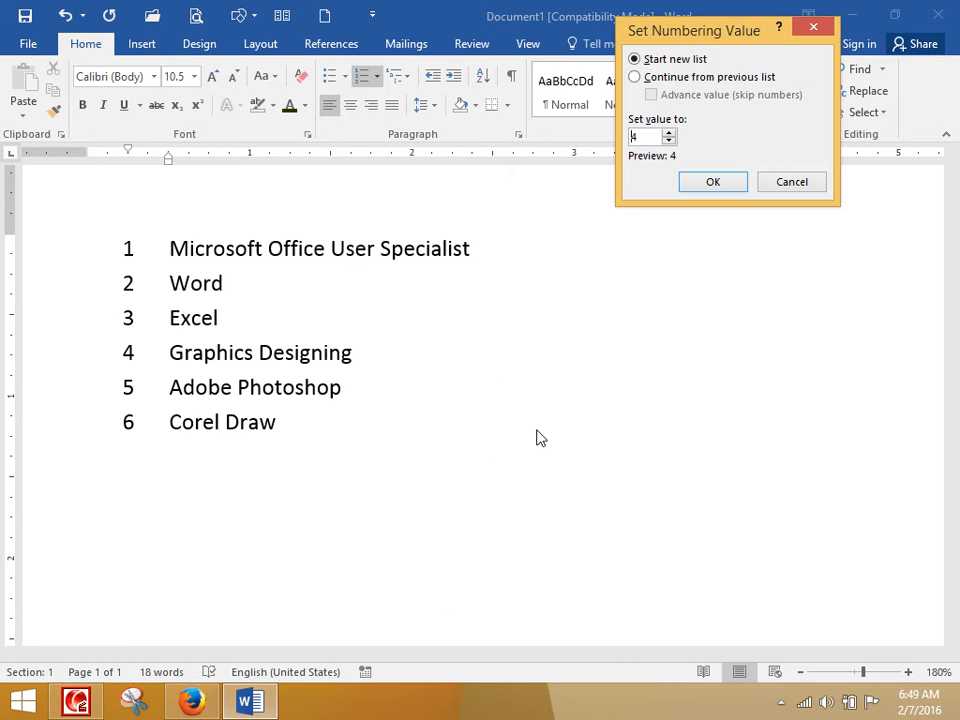
left_click_drag(645, 136, 585, 140)
type("1")
left_click(700, 186)
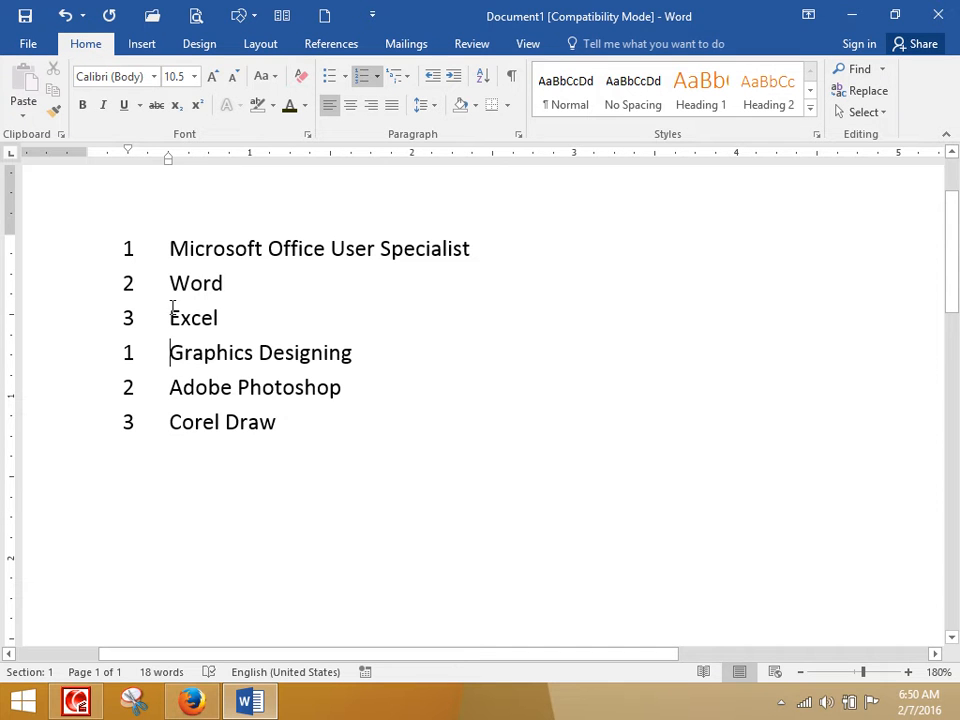
- Make the Graphics Designing item continue from the previous list, advancing its value to 100 by skipping numbers
left_click(172, 352)
left_click(378, 76)
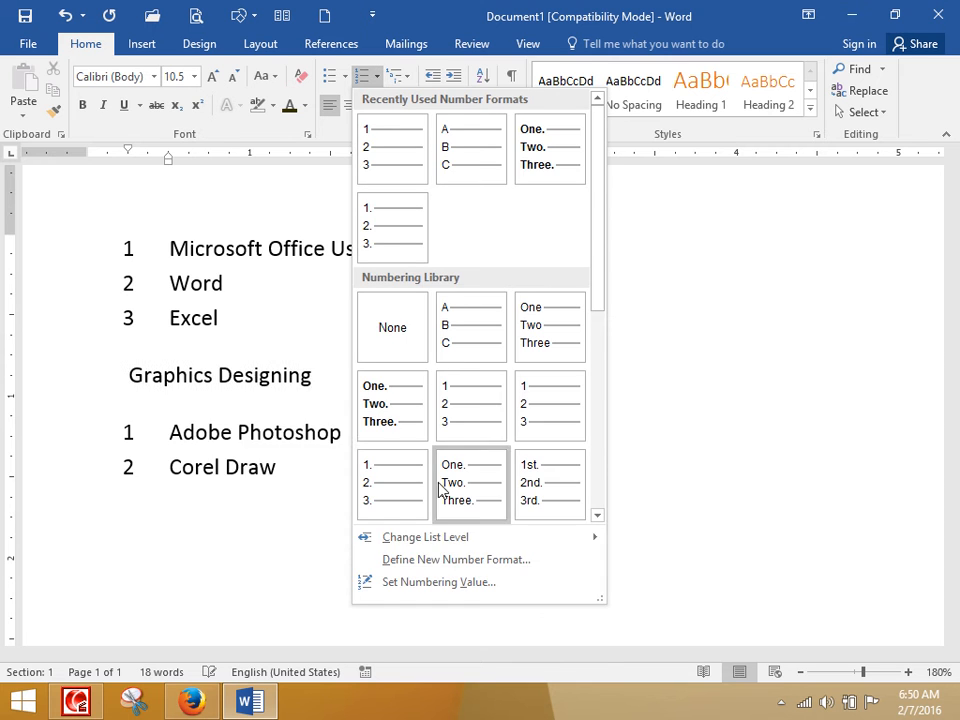
left_click(395, 559)
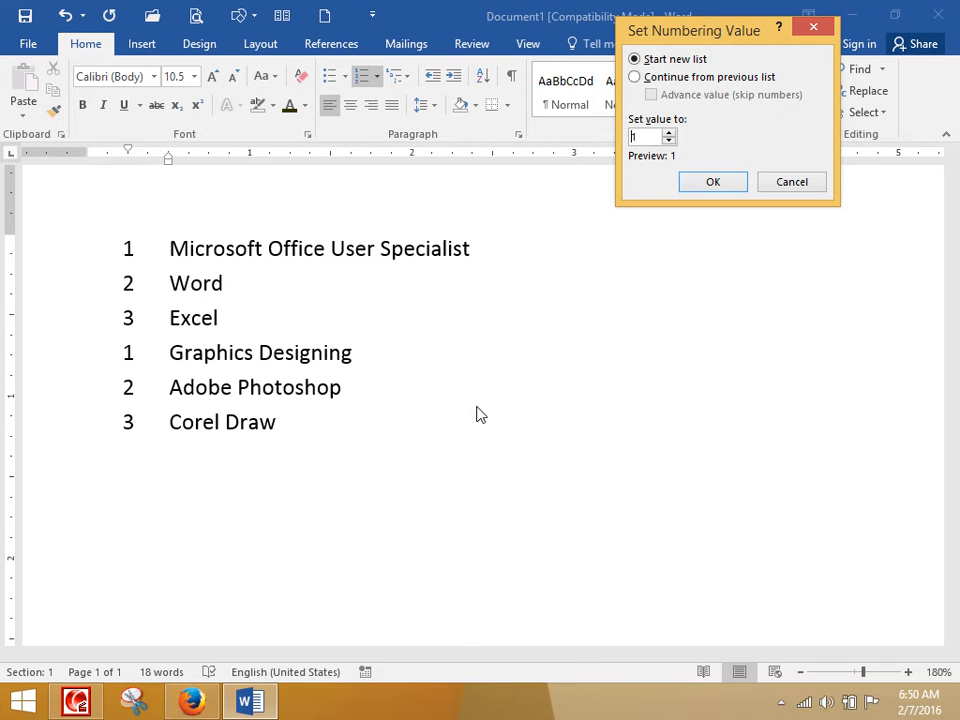
left_click(682, 80)
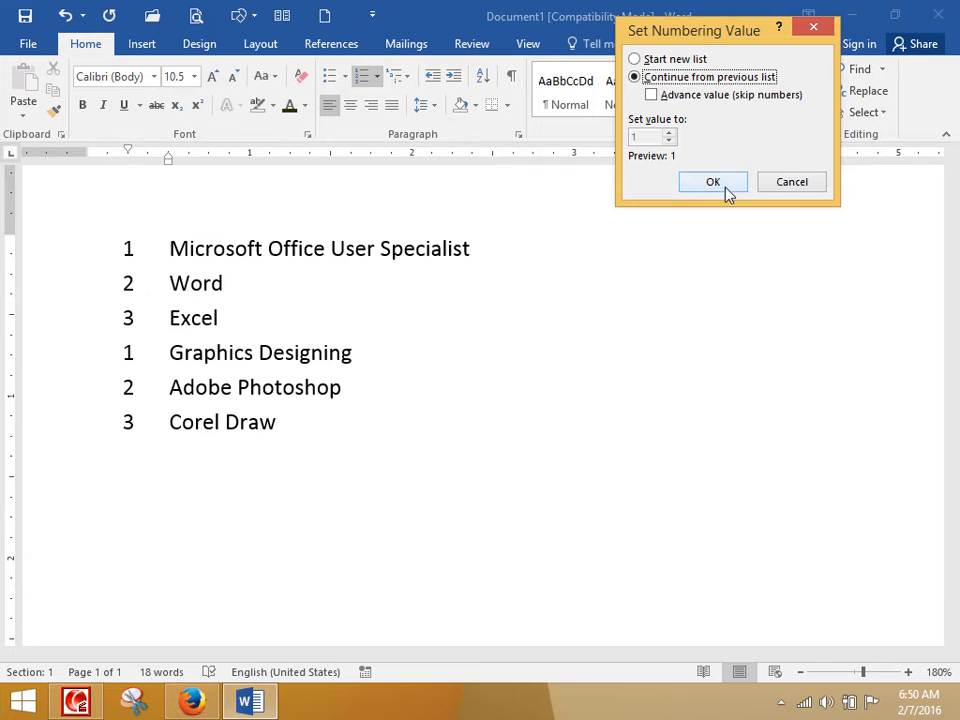
left_click(681, 95)
left_click(649, 140)
type("00")
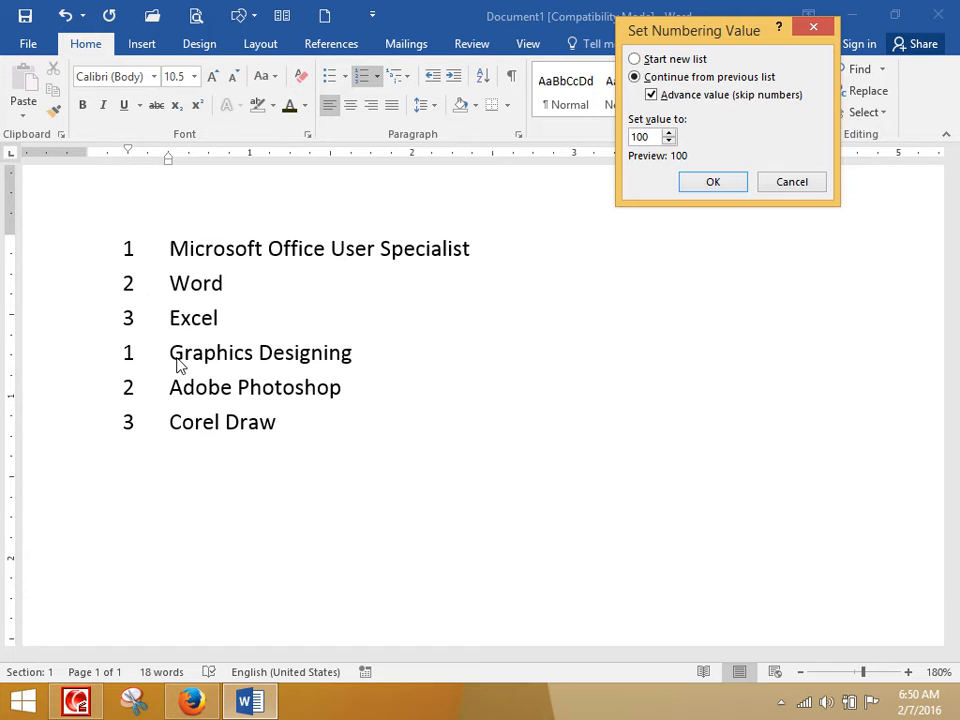
left_click(713, 183)
- Examine the skipped numbers leading up to the Graphics Designing item and the items after it
scroll(199, 360, "down", 20)
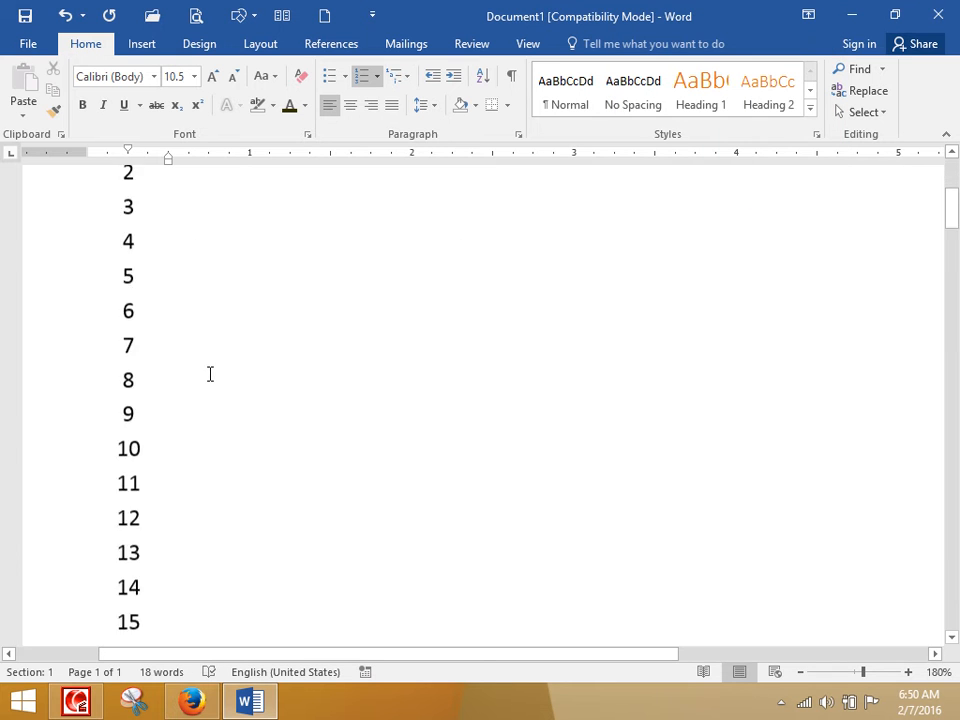
scroll(210, 378, "up", 2)
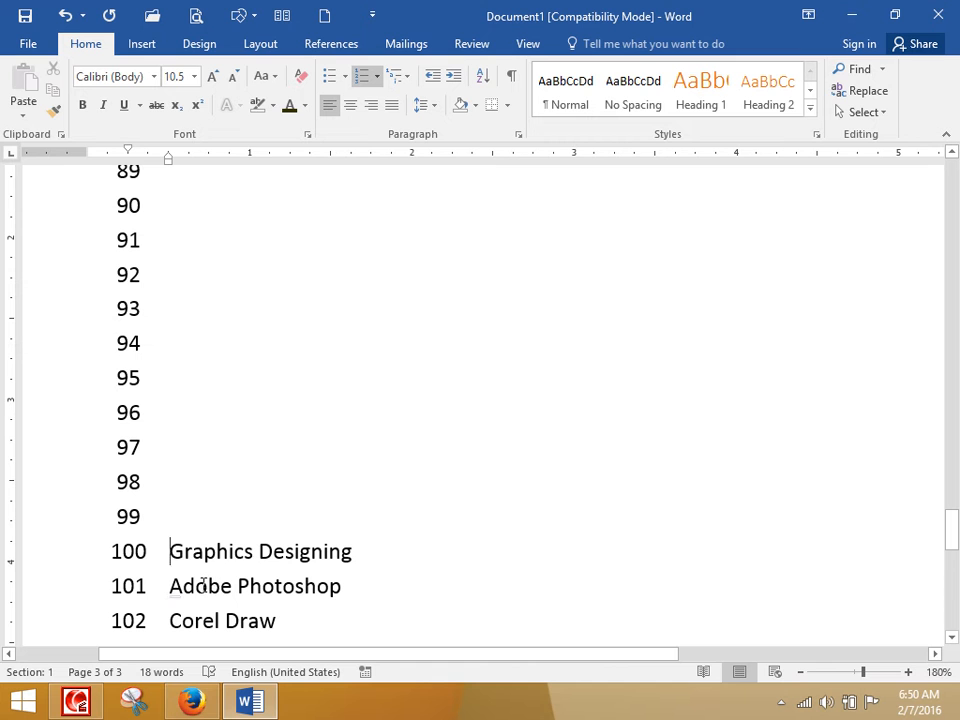
left_click(174, 551)
scroll(278, 433, "up", 4)
scroll(277, 434, "up", 5)
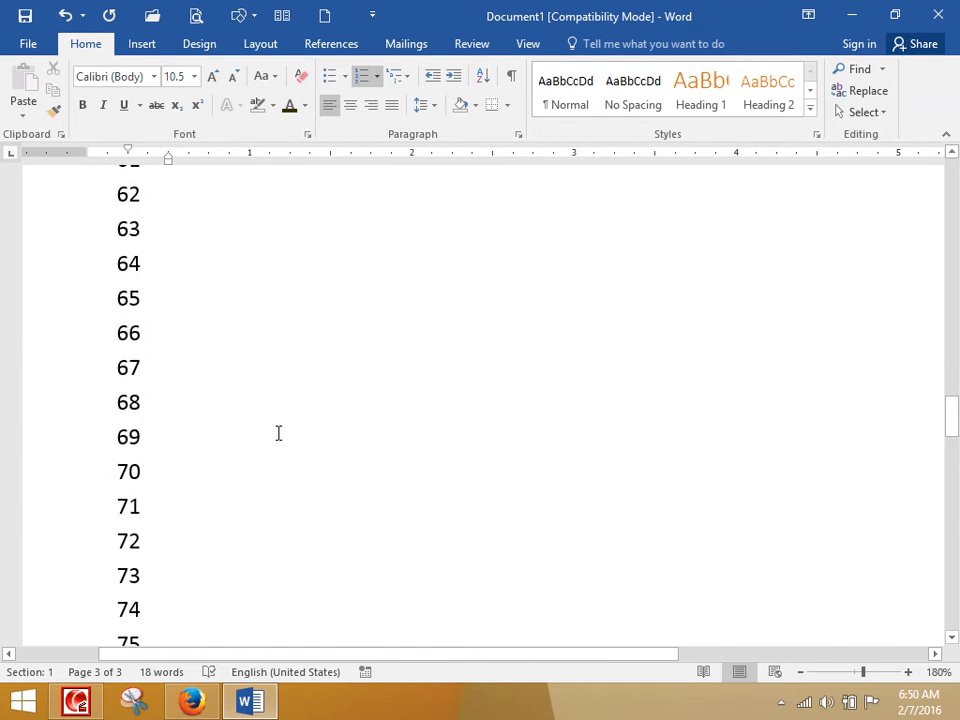
scroll(265, 423, "down", 8)
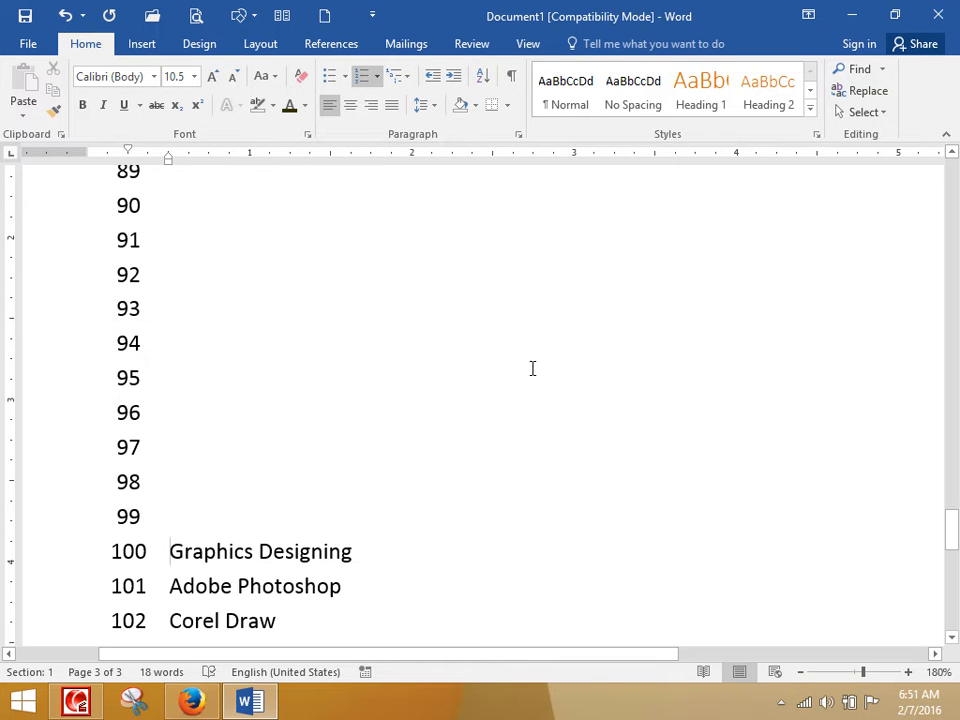
- Turn off the advanced value that skips numbers for the Graphics Designing item's numbering
left_click(376, 77)
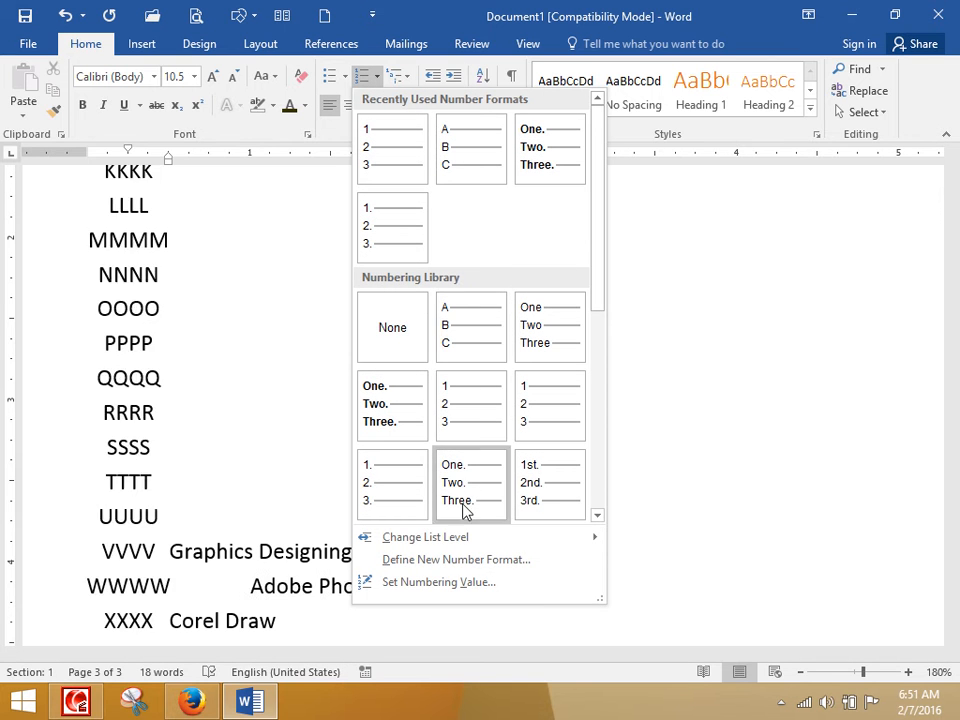
left_click(428, 581)
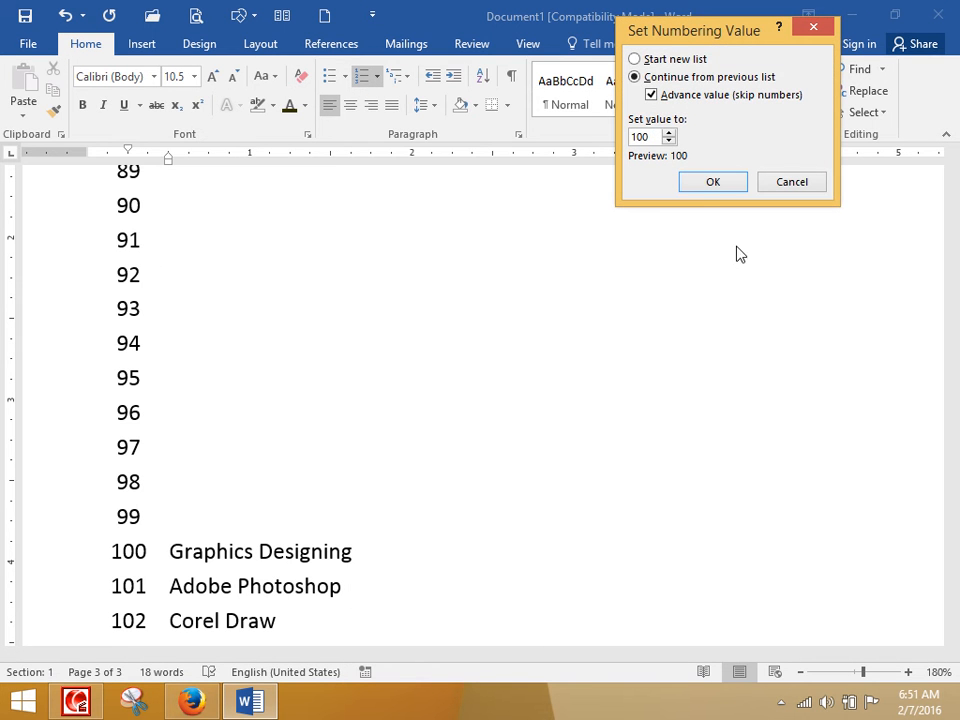
left_click(684, 96)
left_click(731, 182)
scroll(409, 332, "up", 10)
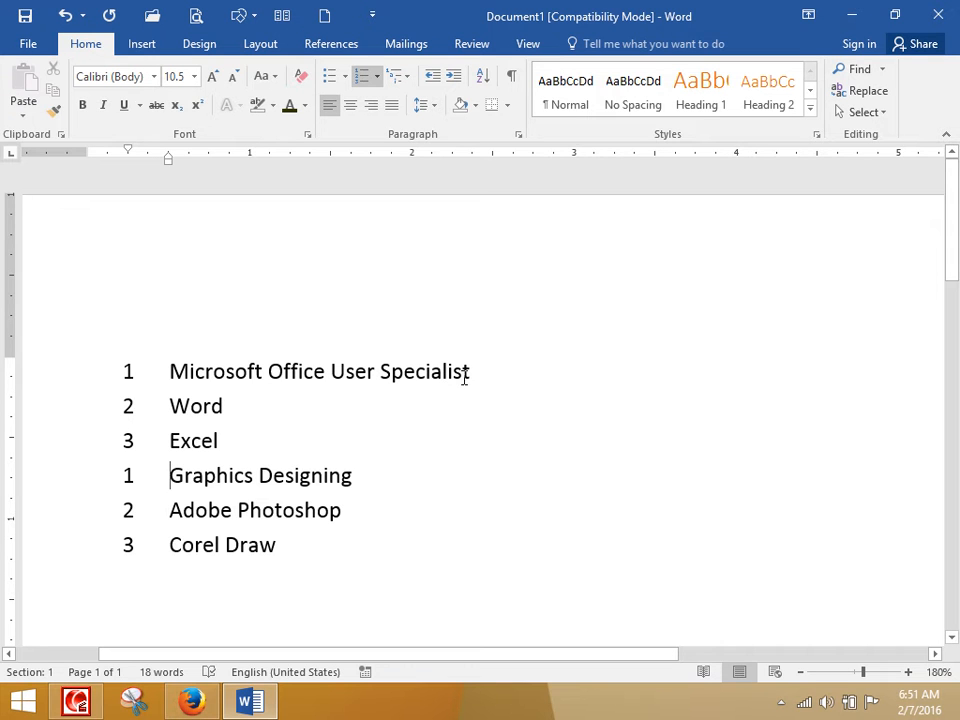
- Remove the numbering from all six list items and apply the Normal style to them
mouse_move(315, 553)
left_mouse_down()
mouse_move(107, 394)
mouse_move(33, 295)
left_mouse_up()
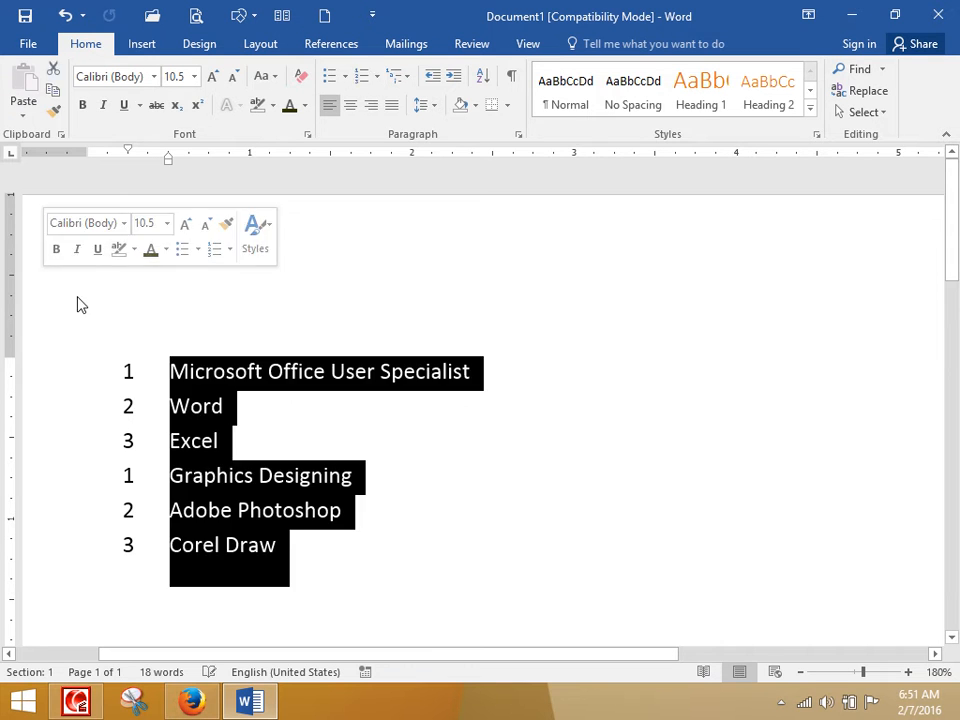
left_click(381, 77)
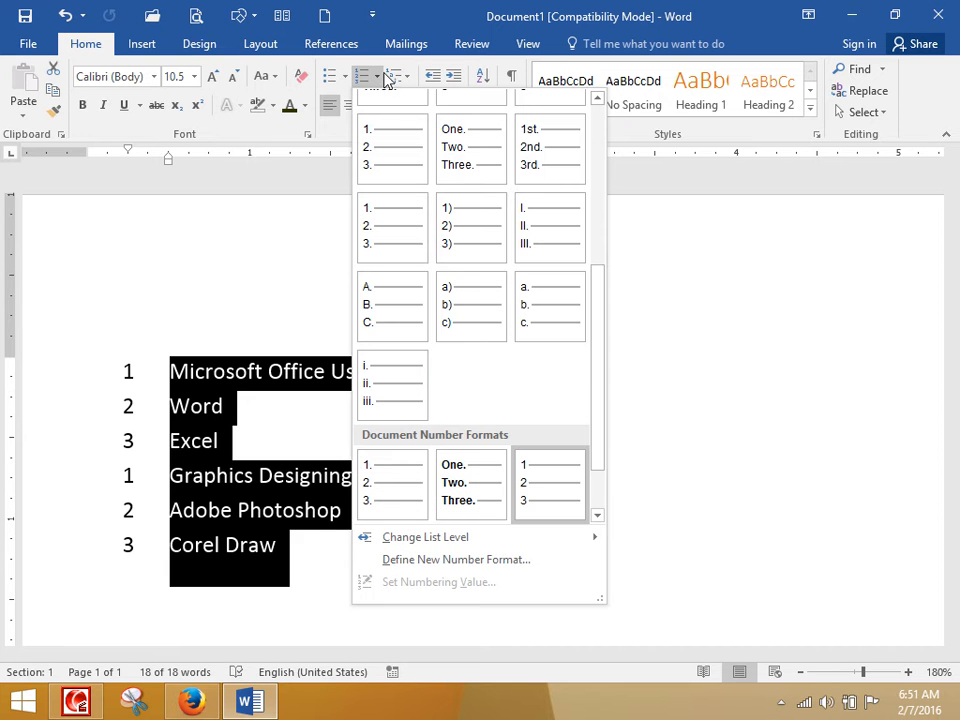
scroll(420, 270, "up", 5)
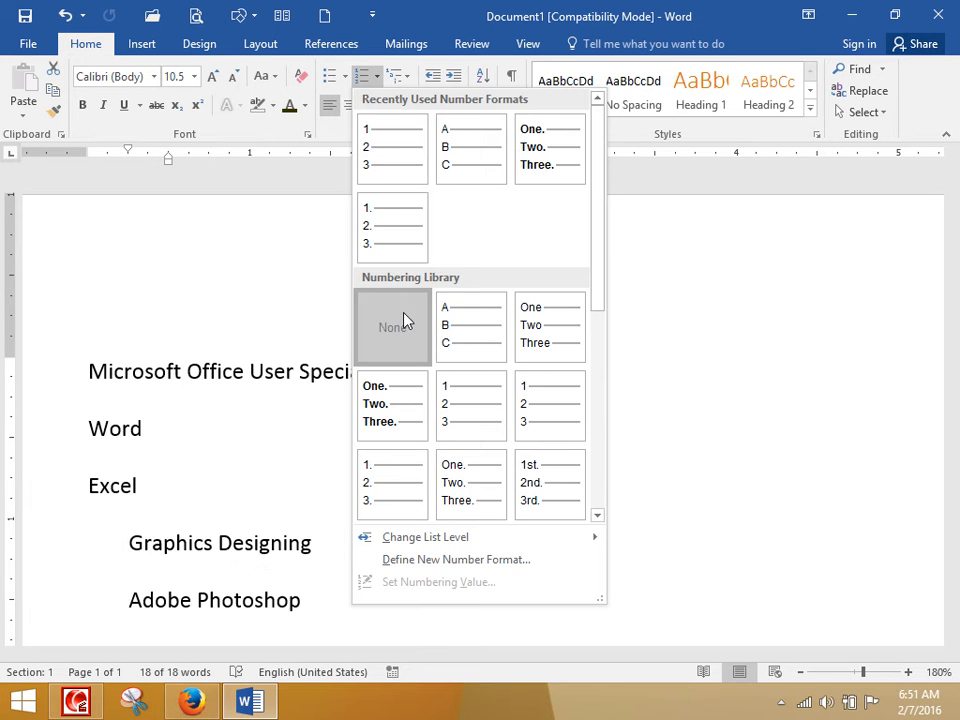
left_click(405, 320)
scroll(416, 356, "down", 3)
scroll(418, 355, "up", 1)
scroll(418, 354, "up", 3)
left_click(551, 94)
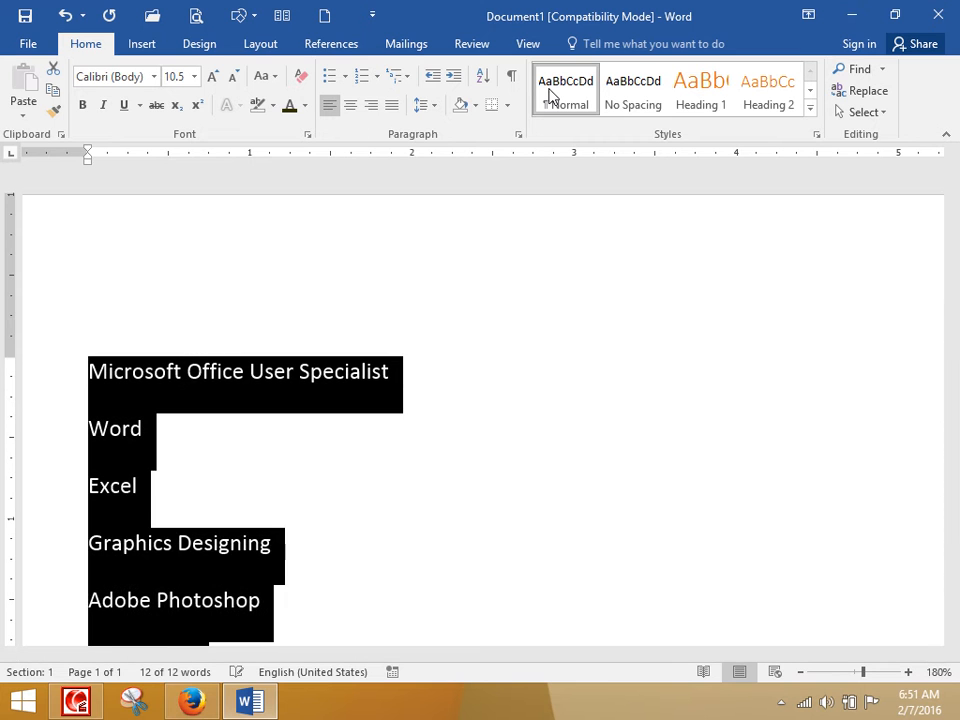
left_click(503, 418)
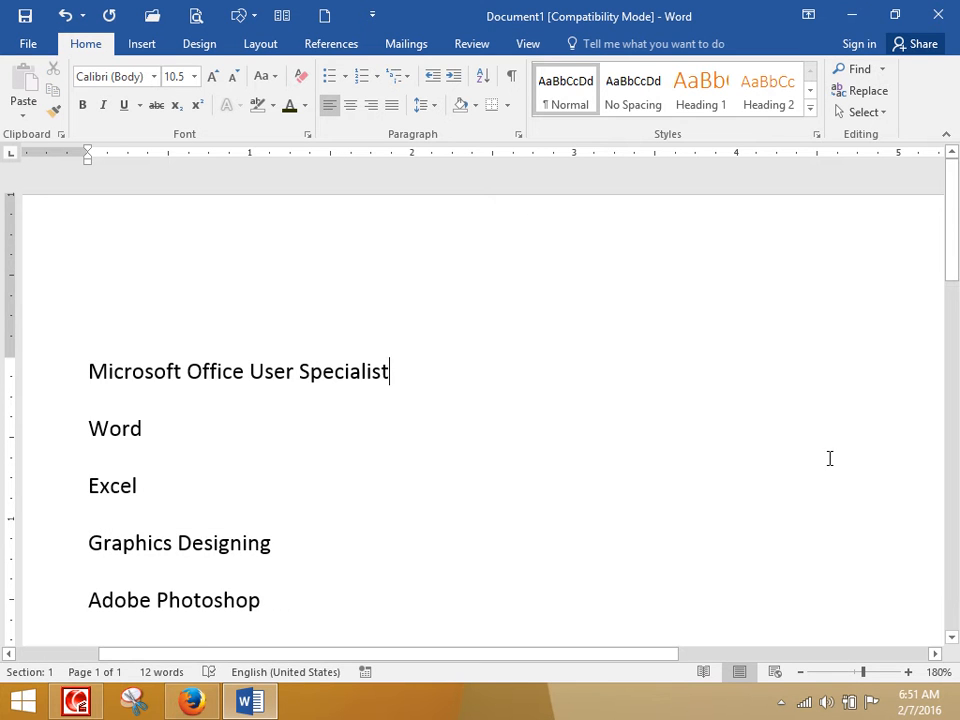
- Review the multilevel list formats offered in the list library, without applying one
left_click(952, 637)
left_click(953, 639)
left_click(953, 639)
left_click(953, 639)
left_click(953, 639)
left_click(953, 639)
left_click(953, 639)
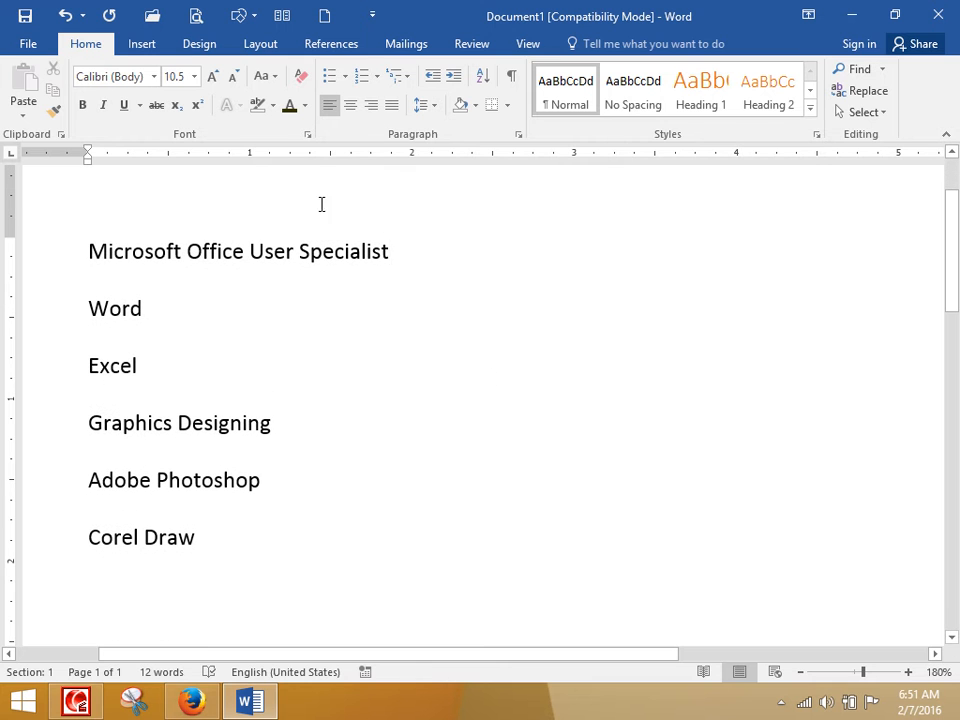
left_click(406, 80)
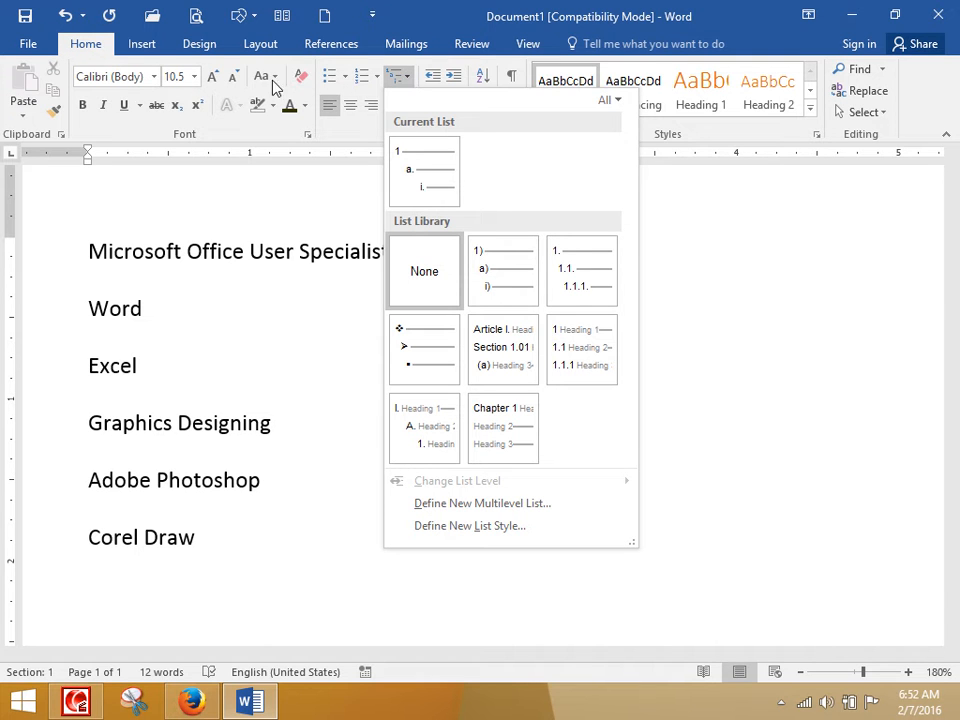
left_click(292, 317)
- Apply Heading 1 to the Microsoft Office User Specialist line and Heading 2 to the Word and Excel lines
left_click_drag(450, 257, 92, 240)
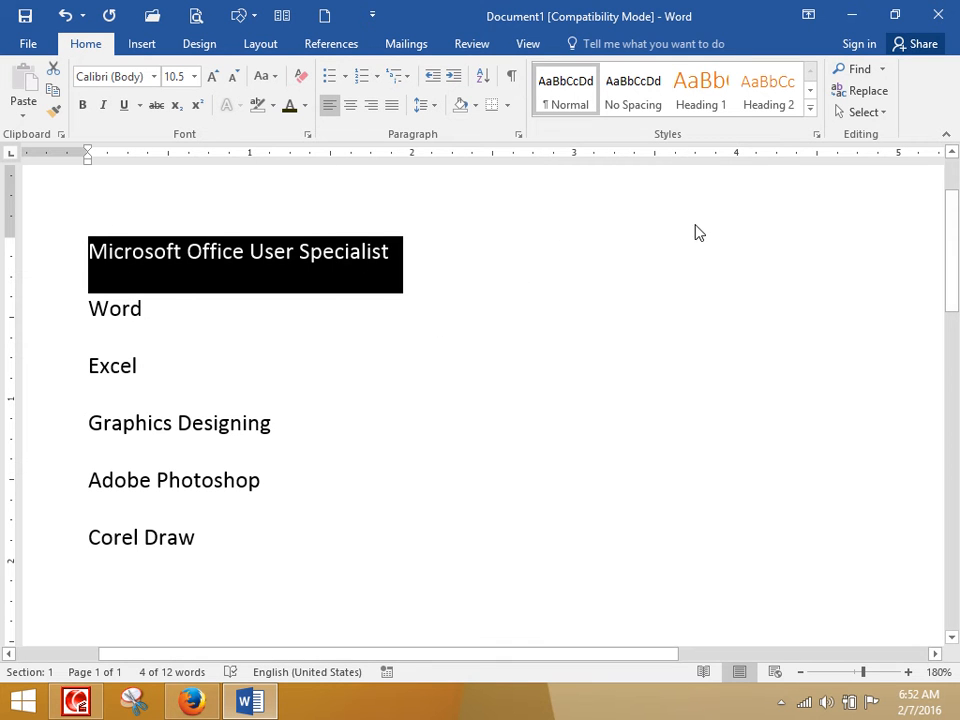
left_click(711, 104)
left_click_drag(70, 409, 71, 369)
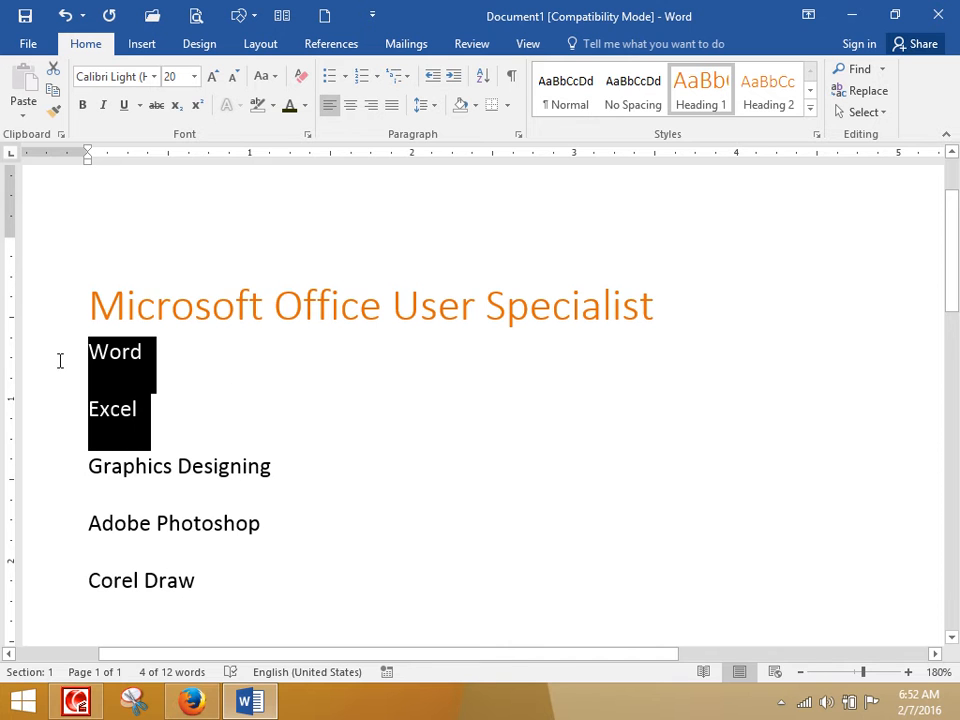
left_click(771, 104)
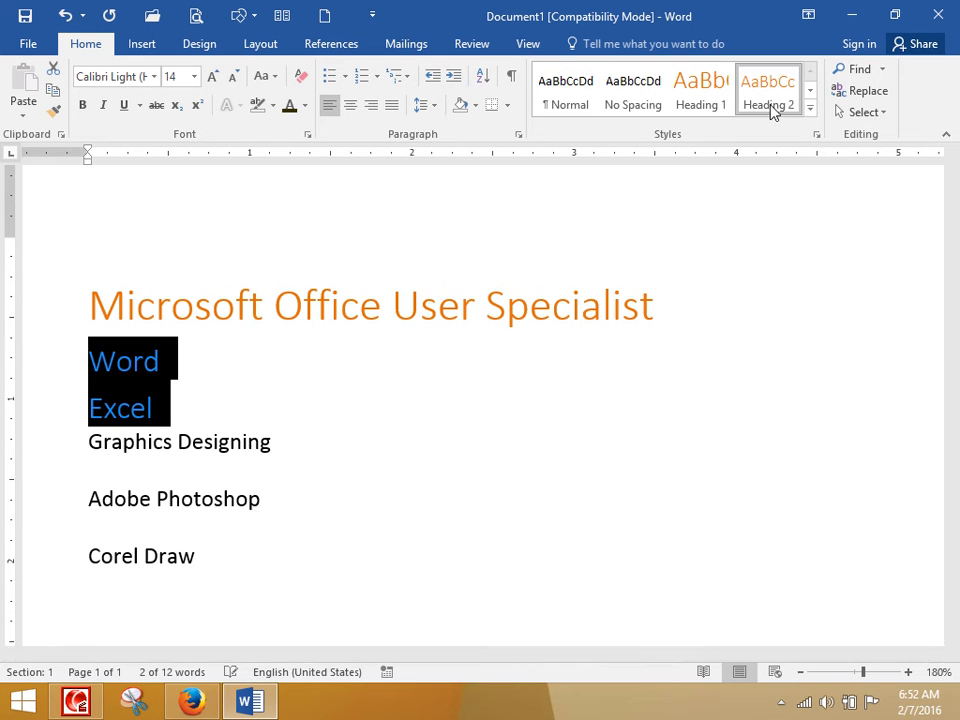
- Apply Heading 1 to the Graphics Designing line and Heading 2 to the Adobe Photoshop and Corel Draw lines
mouse_move(60, 440)
left_mouse_down()
mouse_move(60, 420)
mouse_move(41, 437)
mouse_move(48, 453)
left_mouse_up()
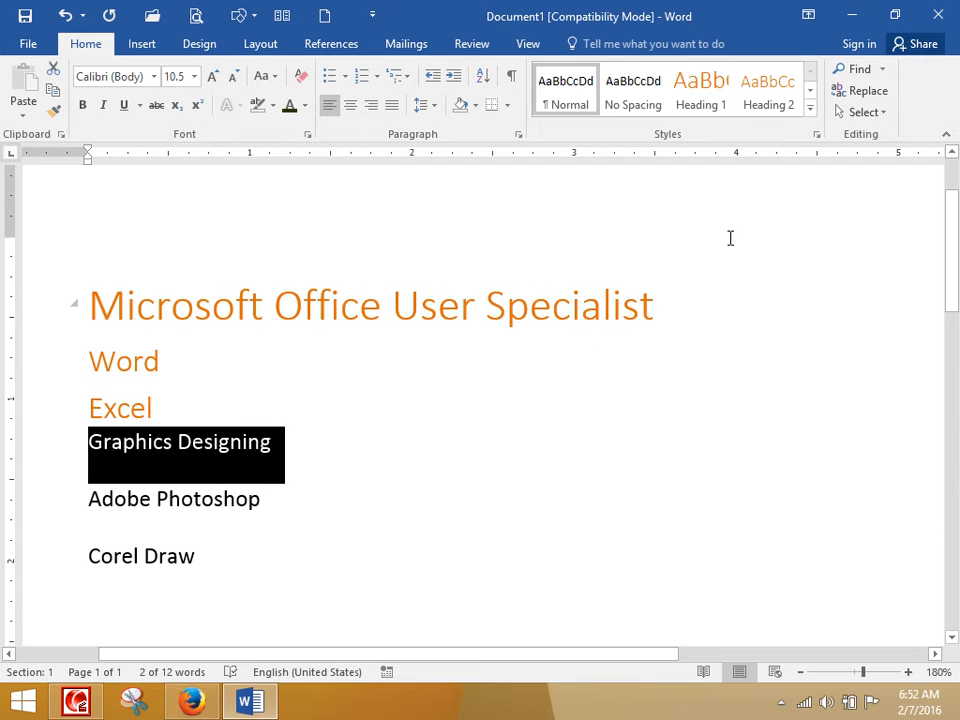
left_click(707, 95)
scroll(545, 328, "down", 3)
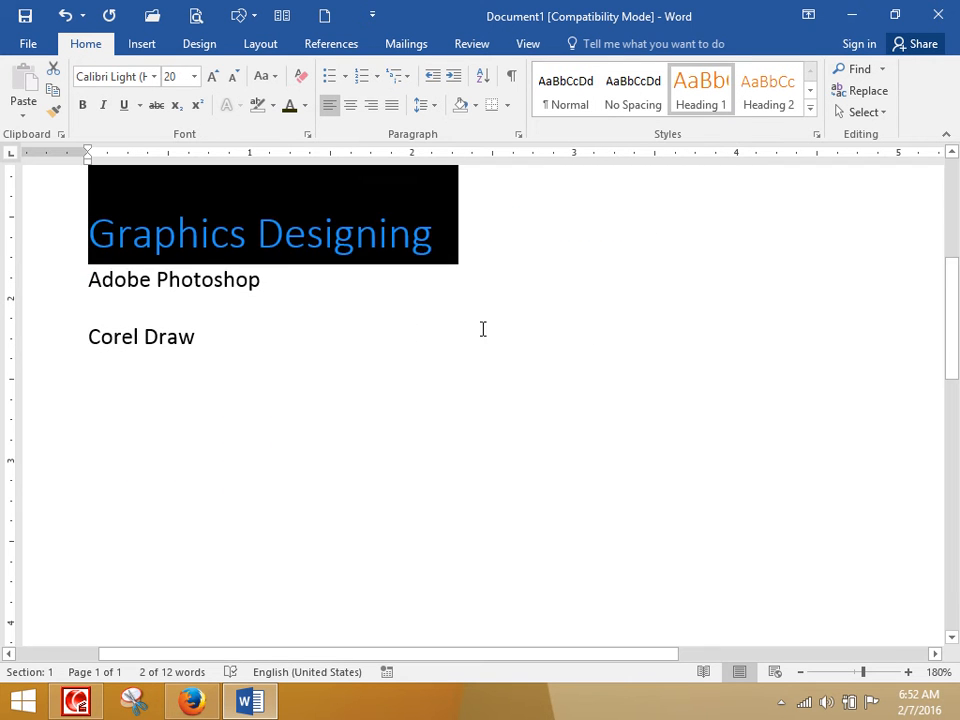
left_click_drag(70, 340, 73, 311)
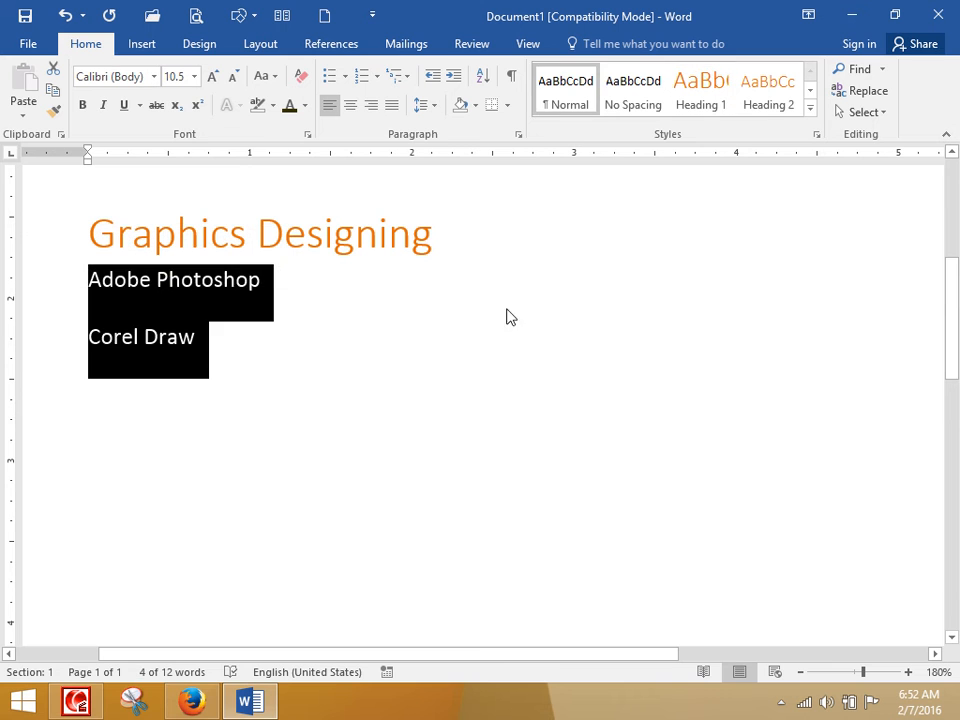
left_click(768, 93)
left_click(566, 360)
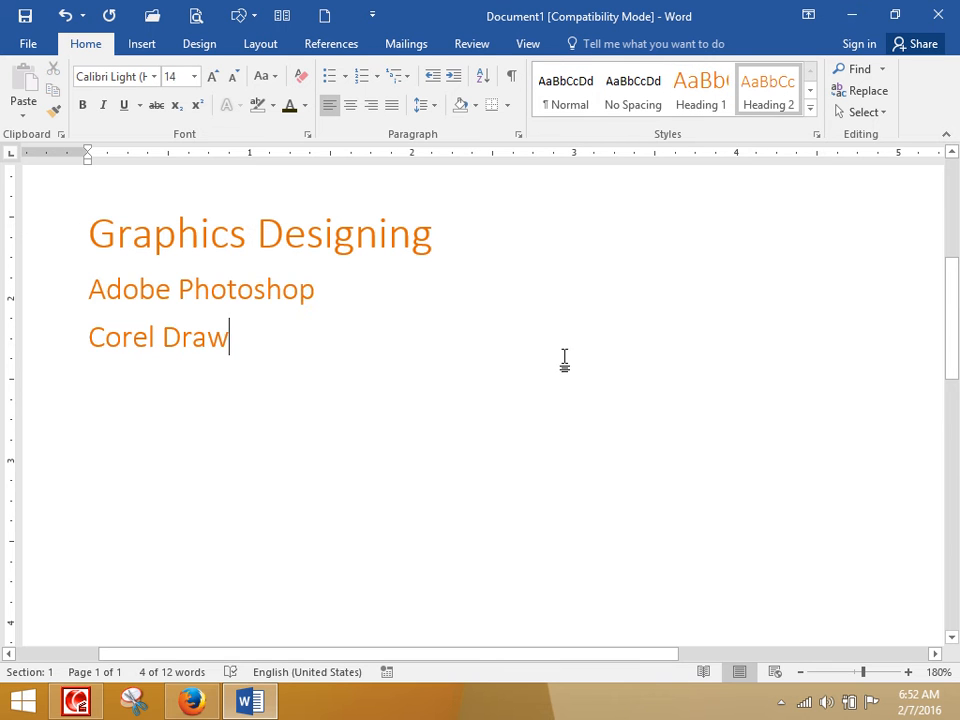
- Apply the Article I. / Section 1.01 multilevel list format to all six heading lines
scroll(561, 343, "down", 7, "ctrl")
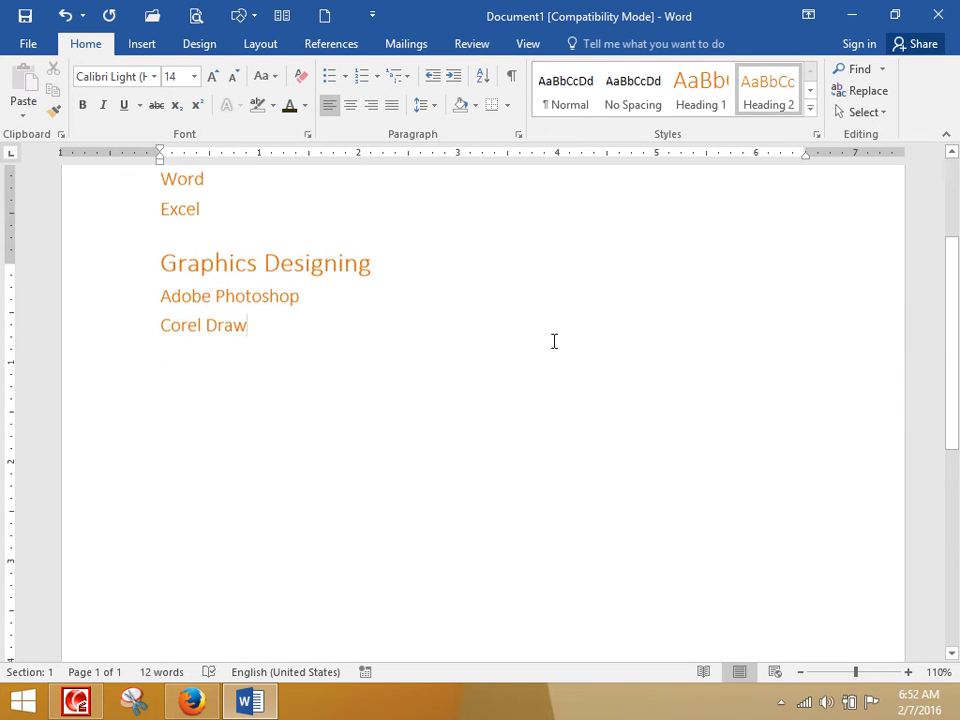
scroll(553, 341, "up", 4)
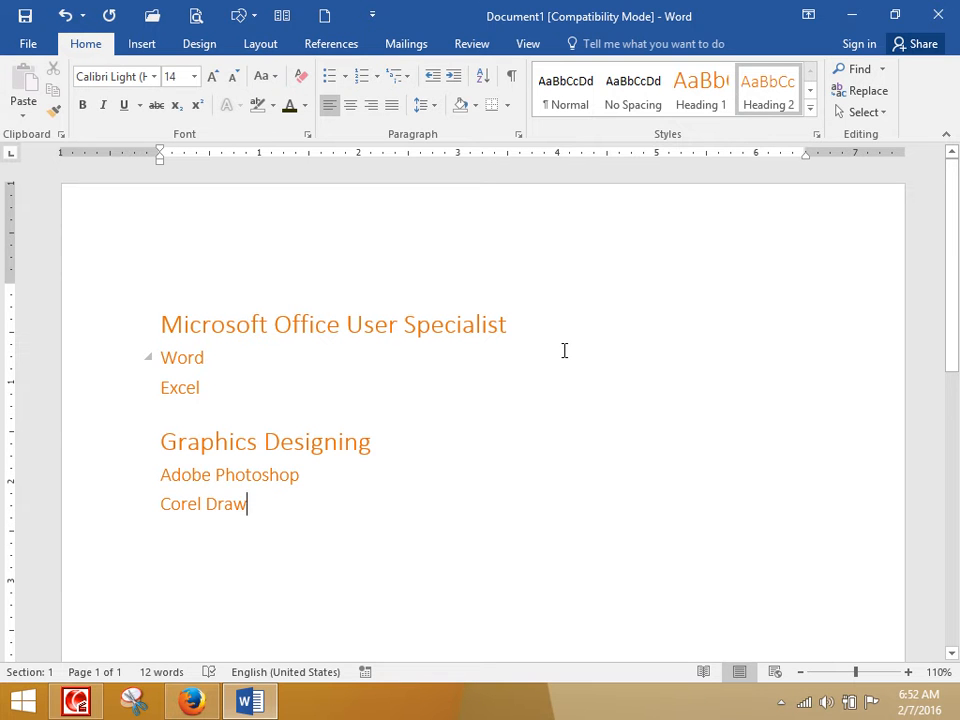
left_click_drag(206, 506, 77, 291)
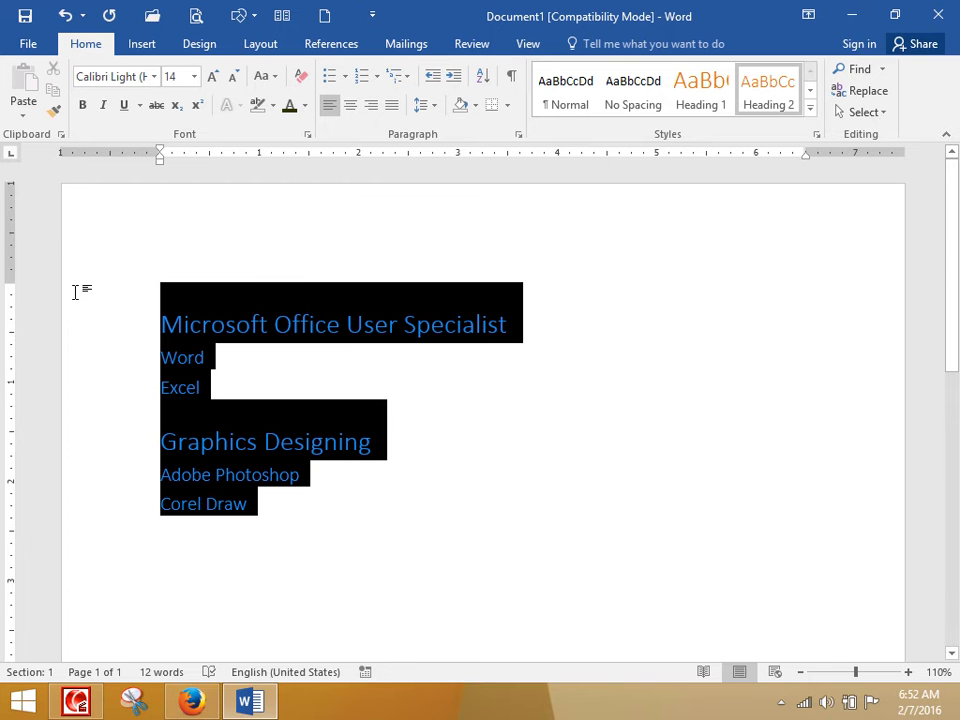
left_click(400, 78)
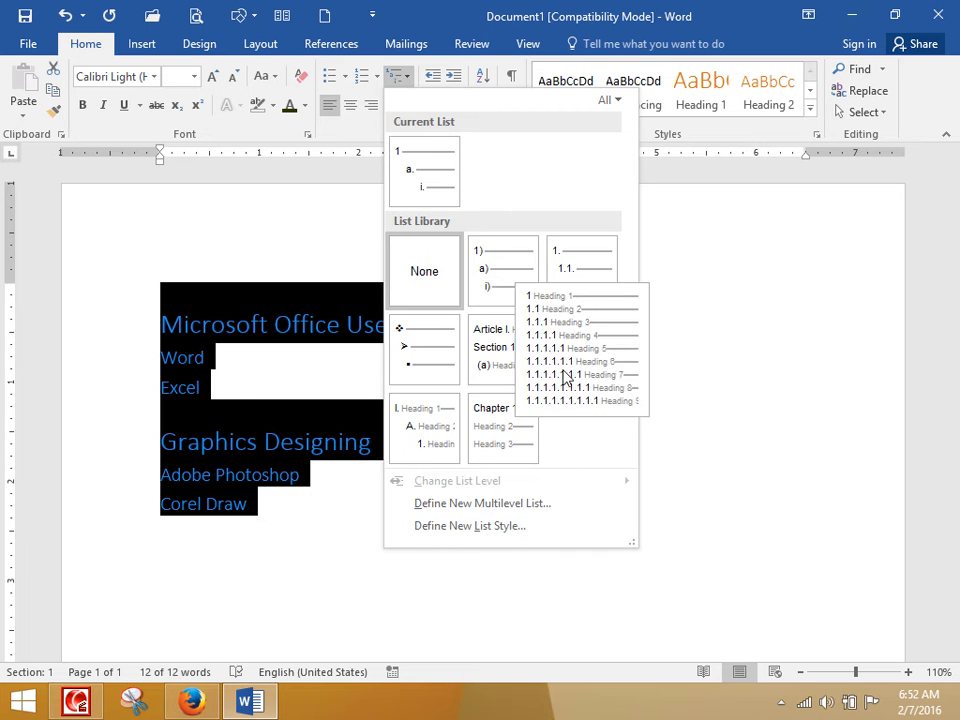
left_click(500, 355)
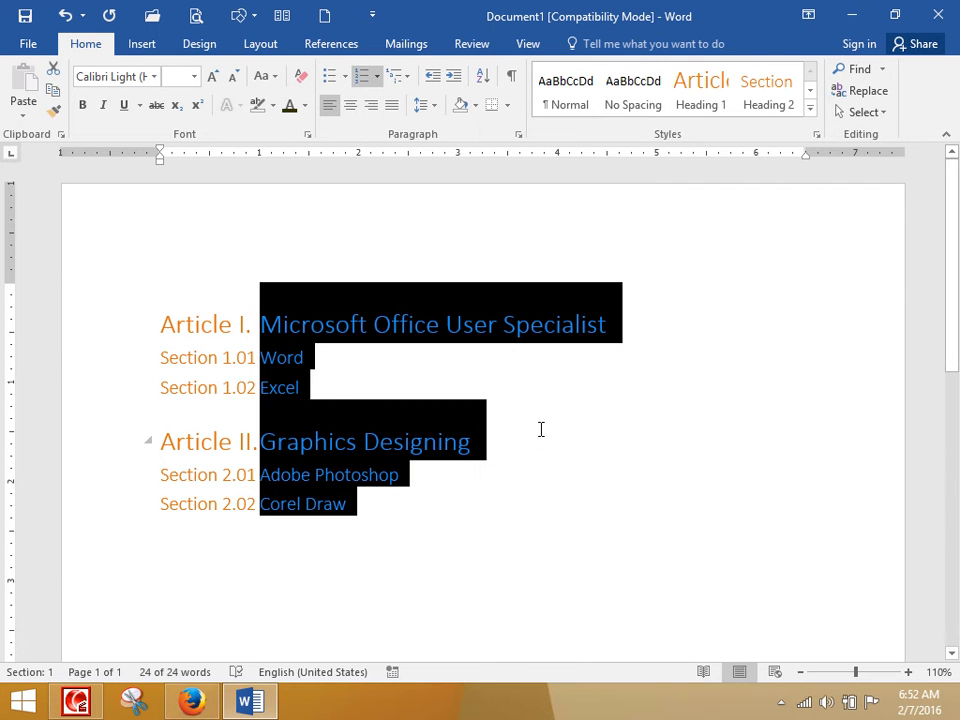
left_click(543, 437)
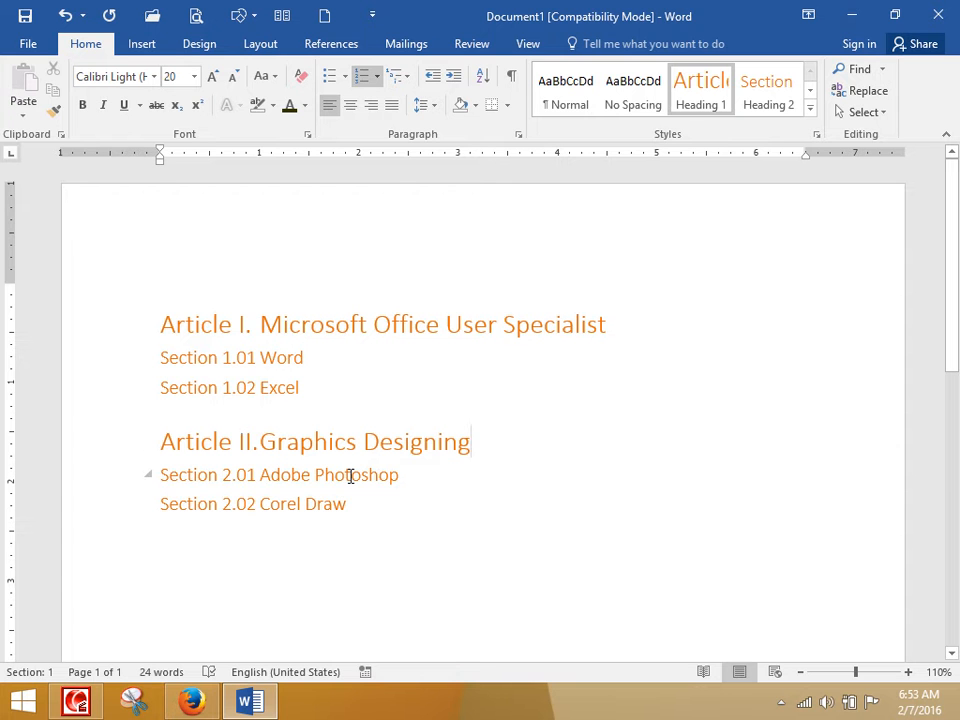
- Switch all the headings to the Chapter 1 multilevel list format
mouse_move(394, 557)
left_mouse_down()
mouse_move(82, 358)
mouse_move(101, 317)
left_mouse_up()
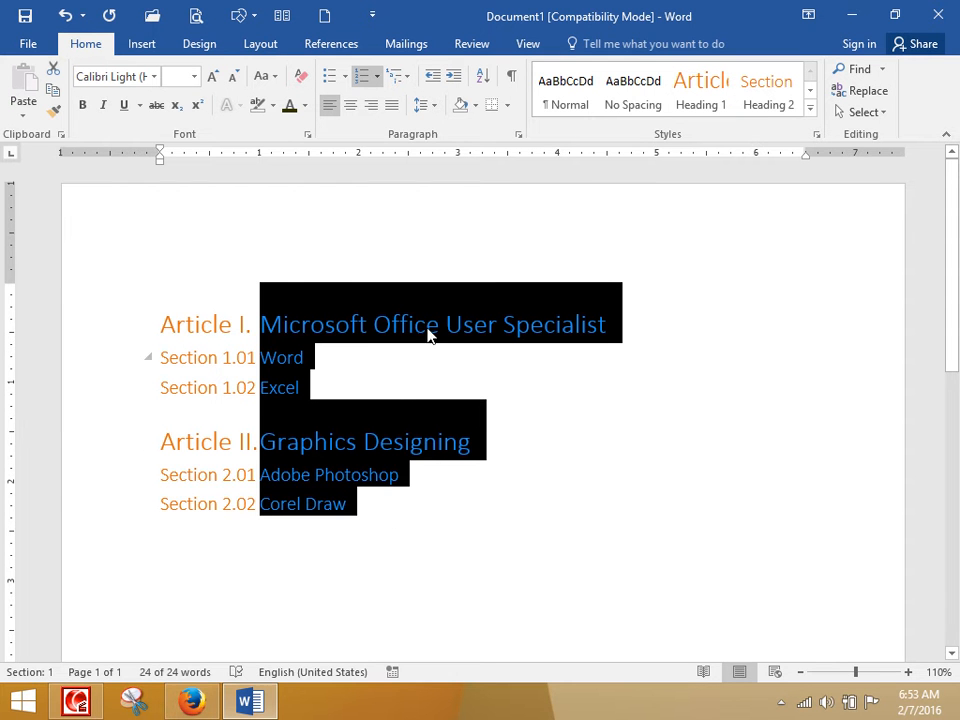
left_click(376, 76)
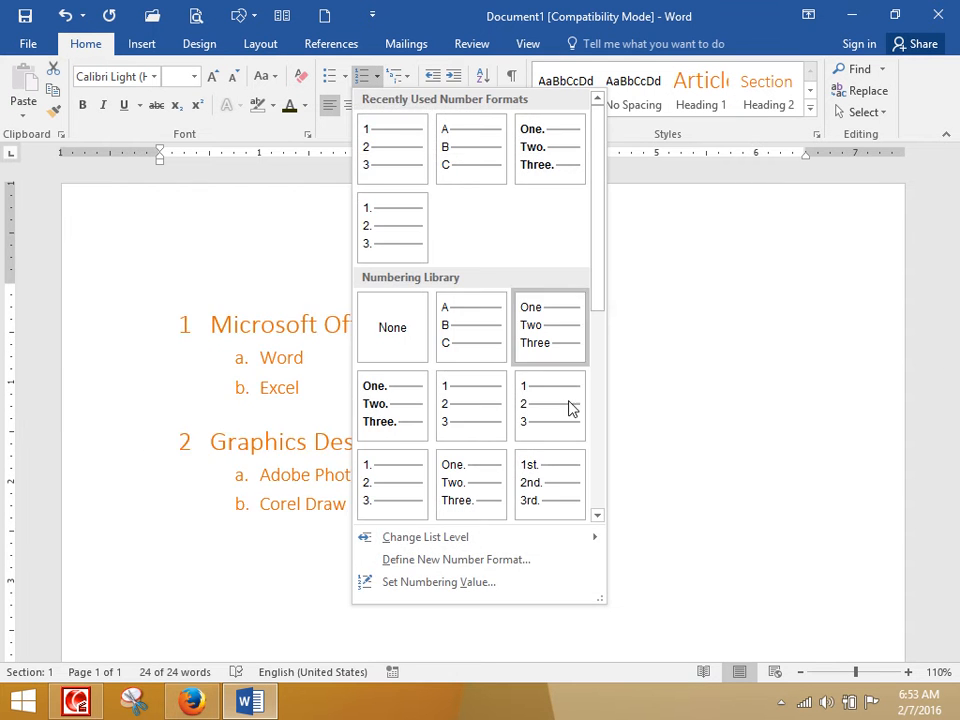
left_click(400, 77)
left_click(400, 77)
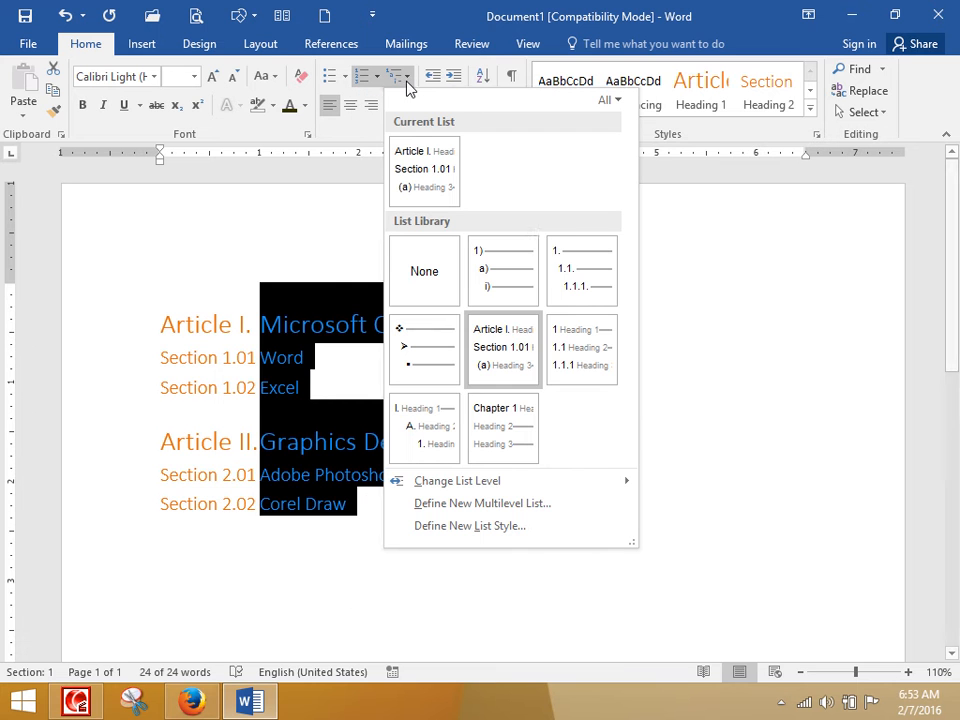
left_click(494, 426)
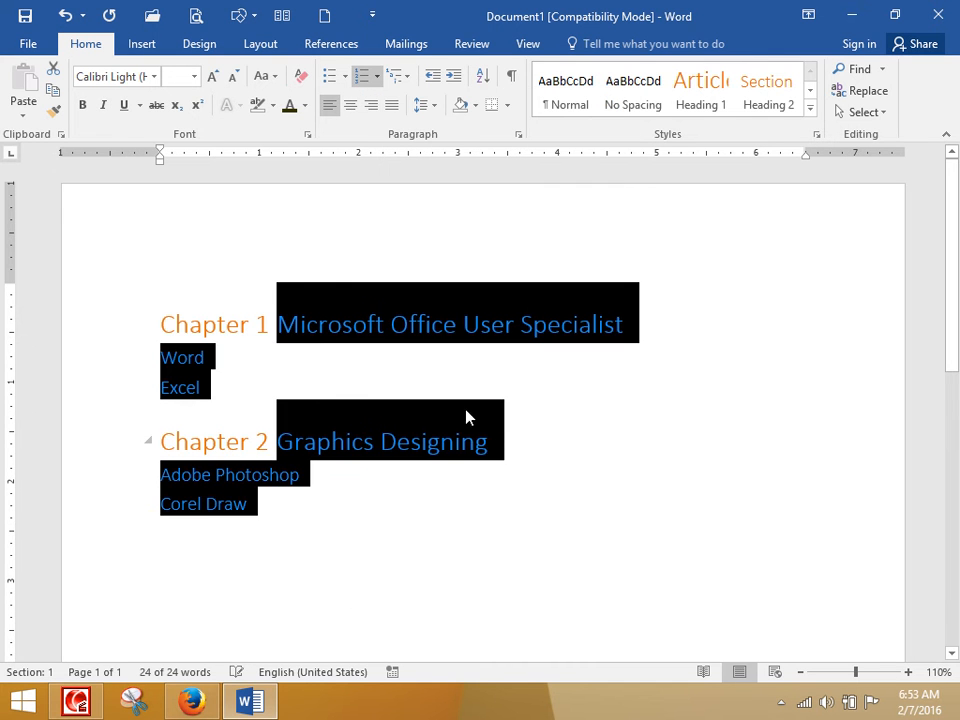
left_click(429, 370)
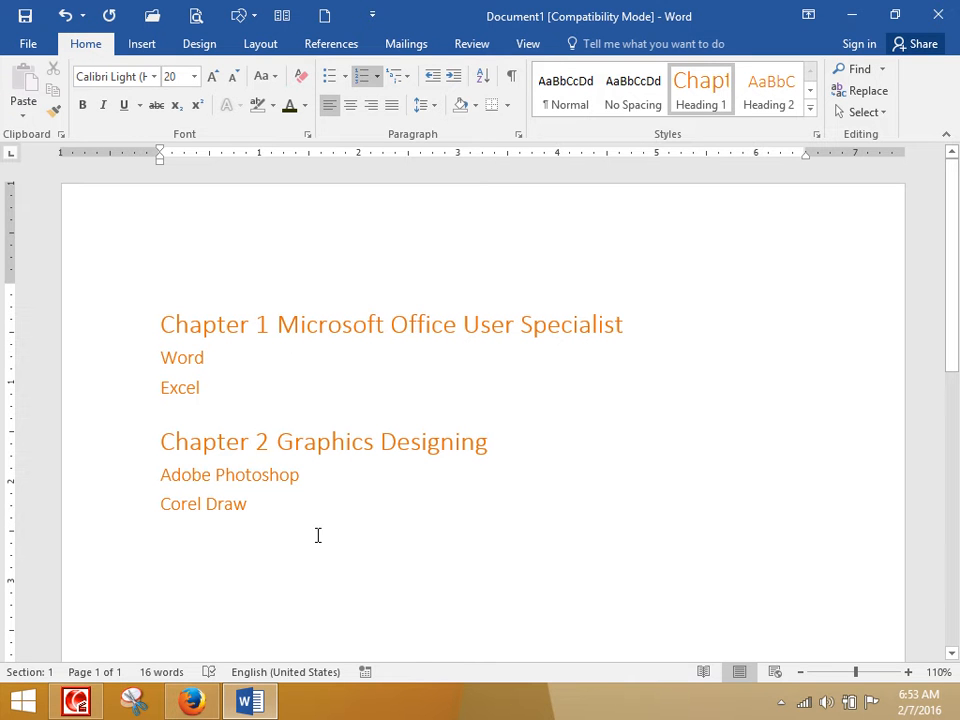
- Remove the multilevel chapter numbering from the whole text by setting its list format to None
key("ctrl+a")
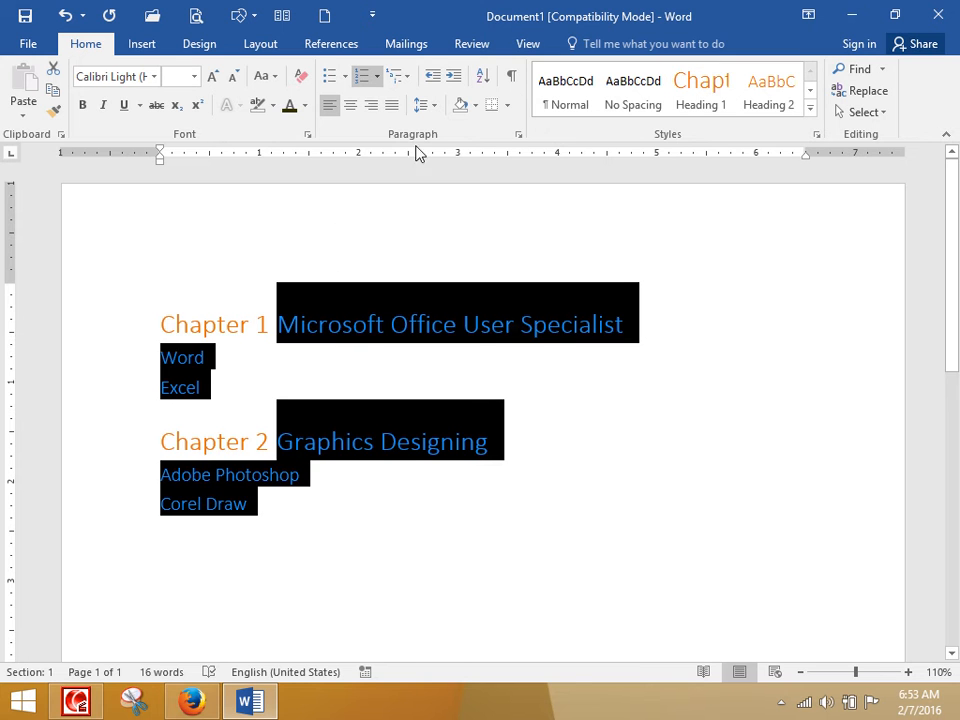
left_click(400, 74)
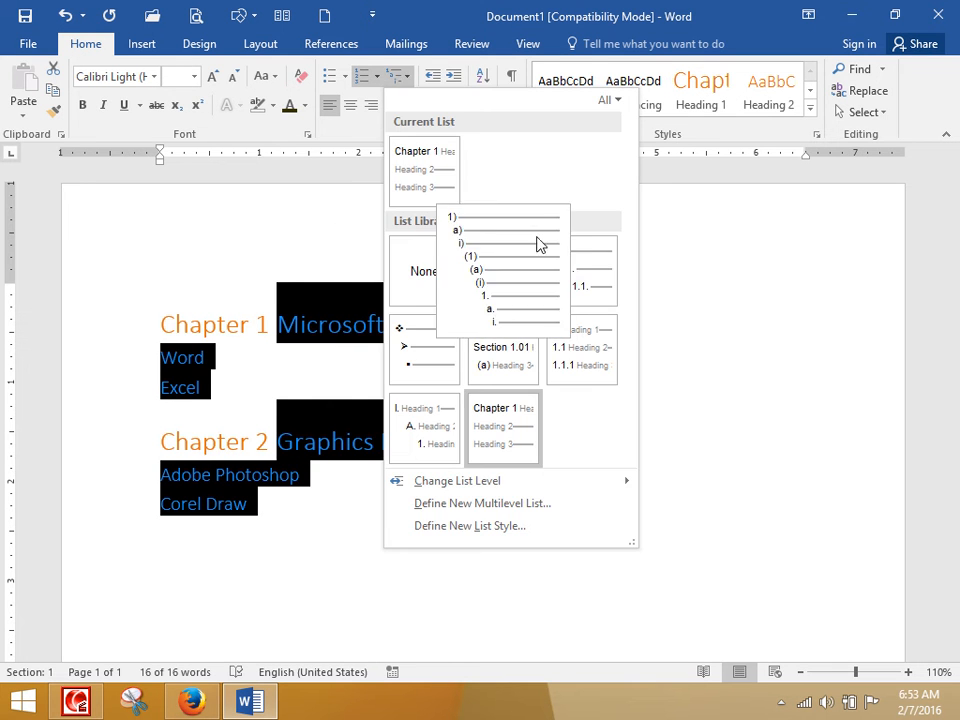
left_click(428, 274)
left_click(447, 527)
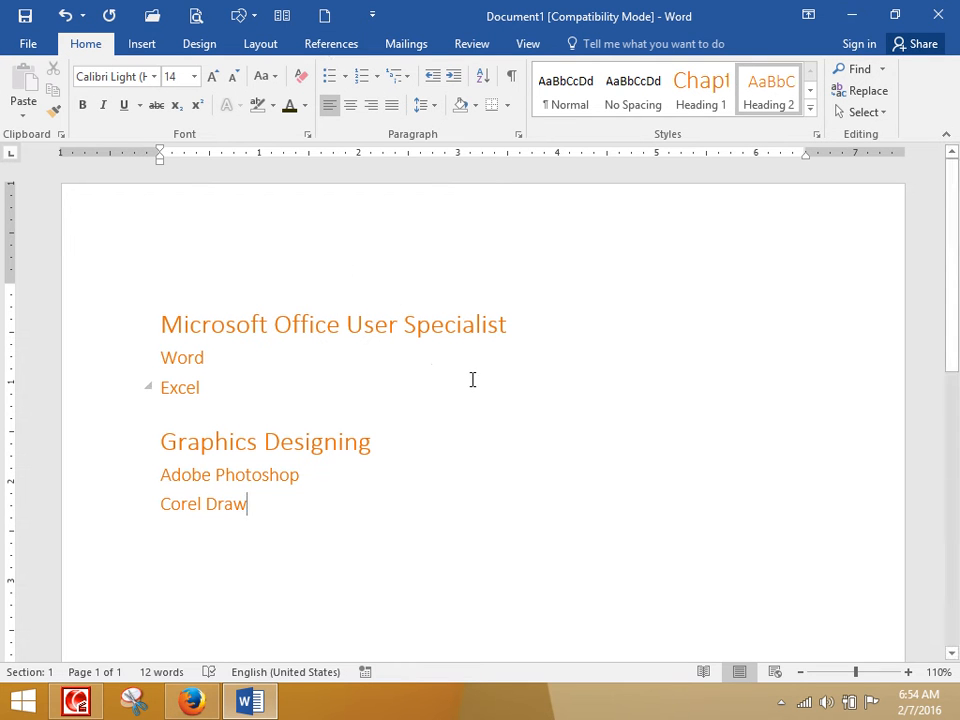
- Shade the Microsoft Office User Specialist, Word and Excel paragraphs with a light aqua-blue theme color
left_click(478, 108)
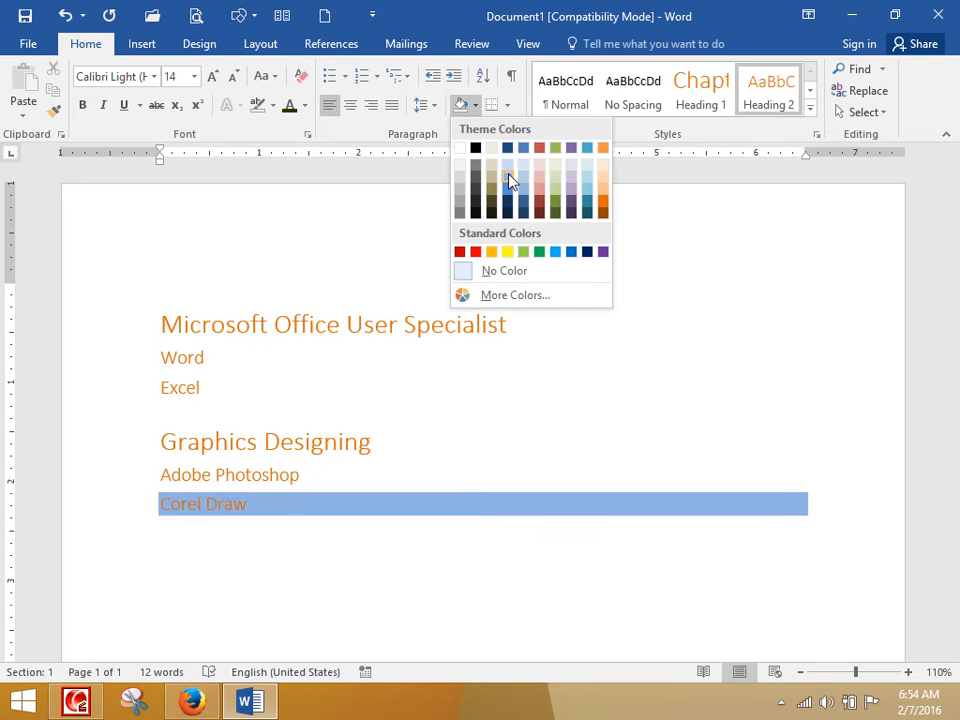
left_click(330, 287)
left_click_drag(221, 362, 160, 328)
mouse_move(236, 394)
left_mouse_down()
mouse_move(158, 350)
mouse_move(109, 296)
left_mouse_up()
left_click(235, 399)
left_click_drag(220, 387, 132, 312)
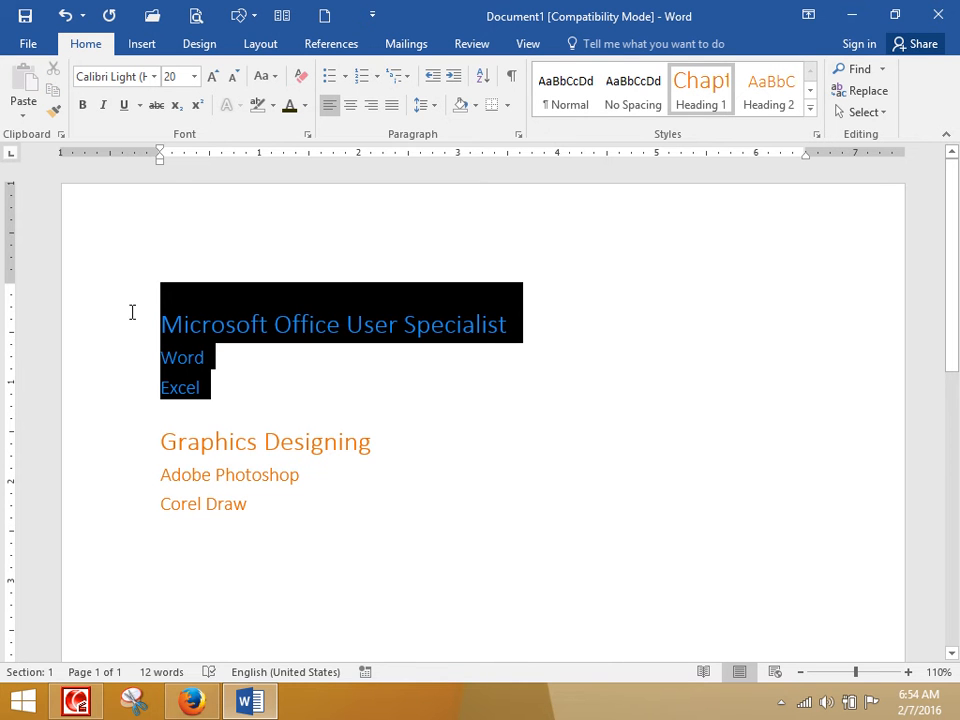
left_click(477, 107)
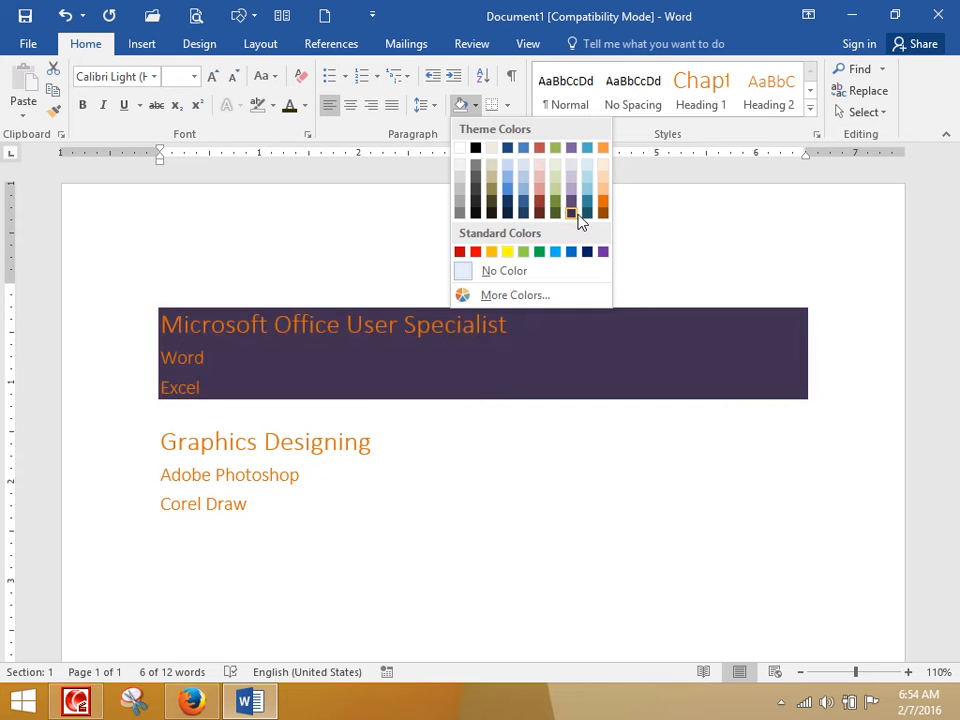
left_click(588, 189)
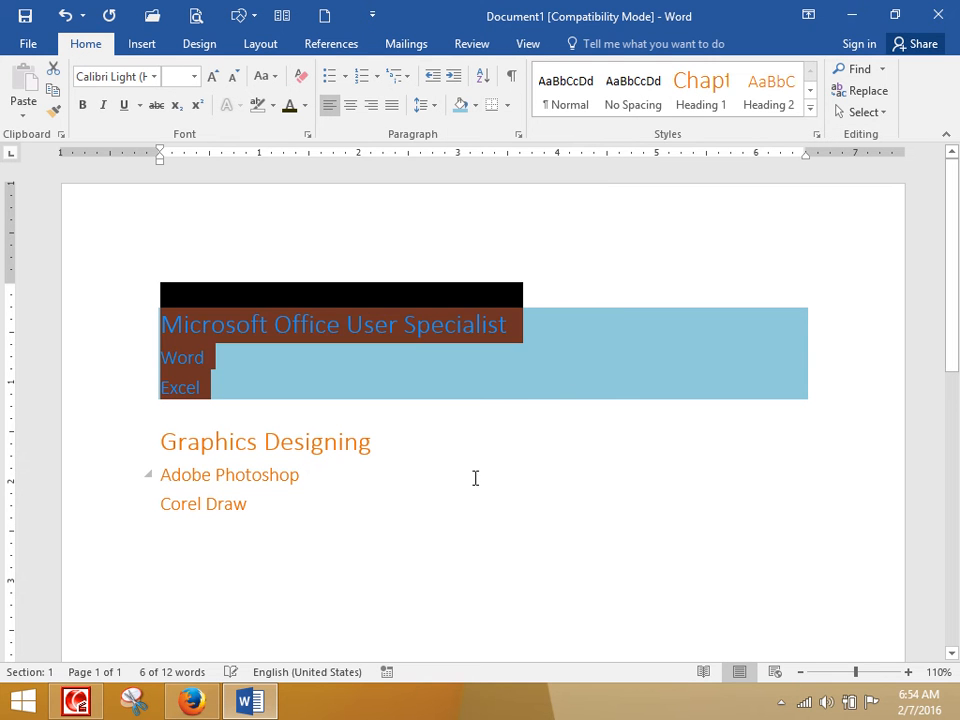
- Shade the Graphics Designing, Adobe Photoshop and Corel Draw paragraphs with the darkest tan theme color
left_click(432, 484)
left_click_drag(210, 492, 150, 444)
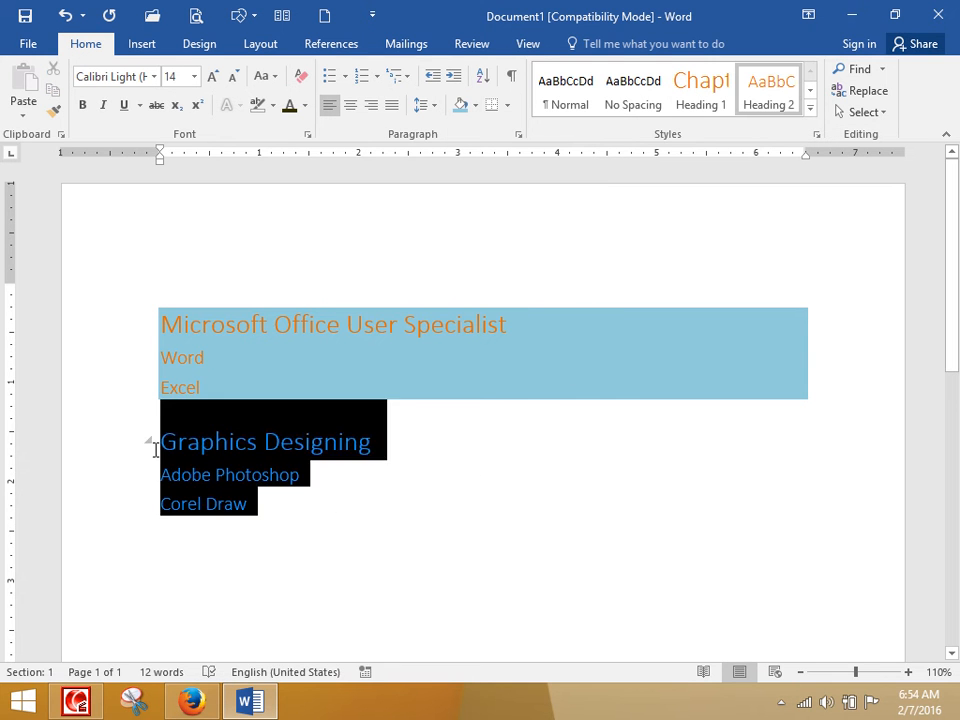
left_click(476, 105)
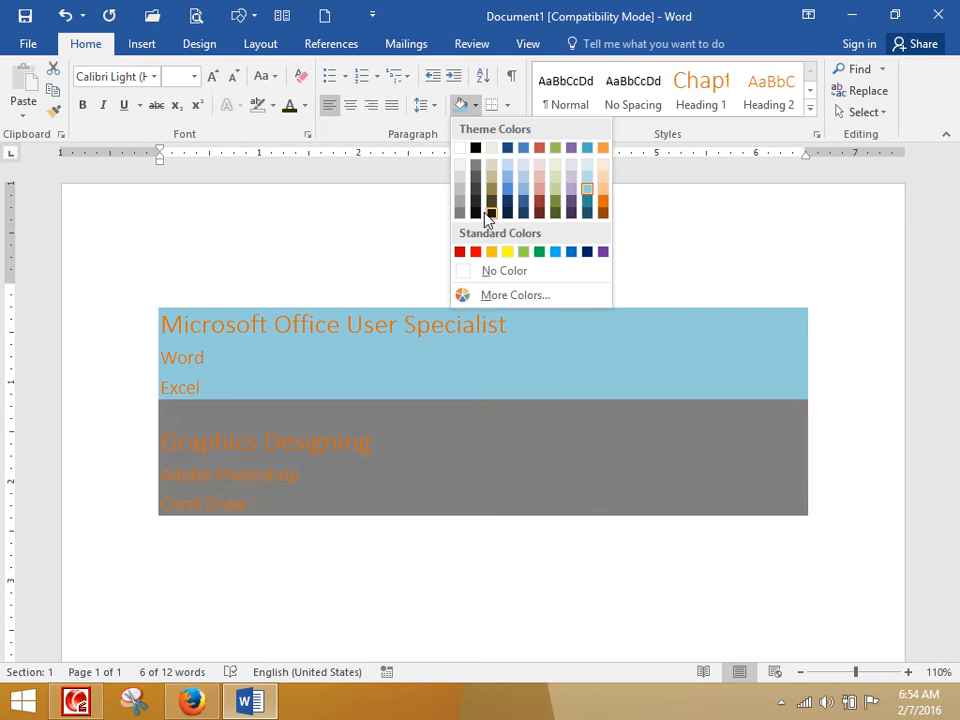
left_click(491, 214)
left_click(456, 326)
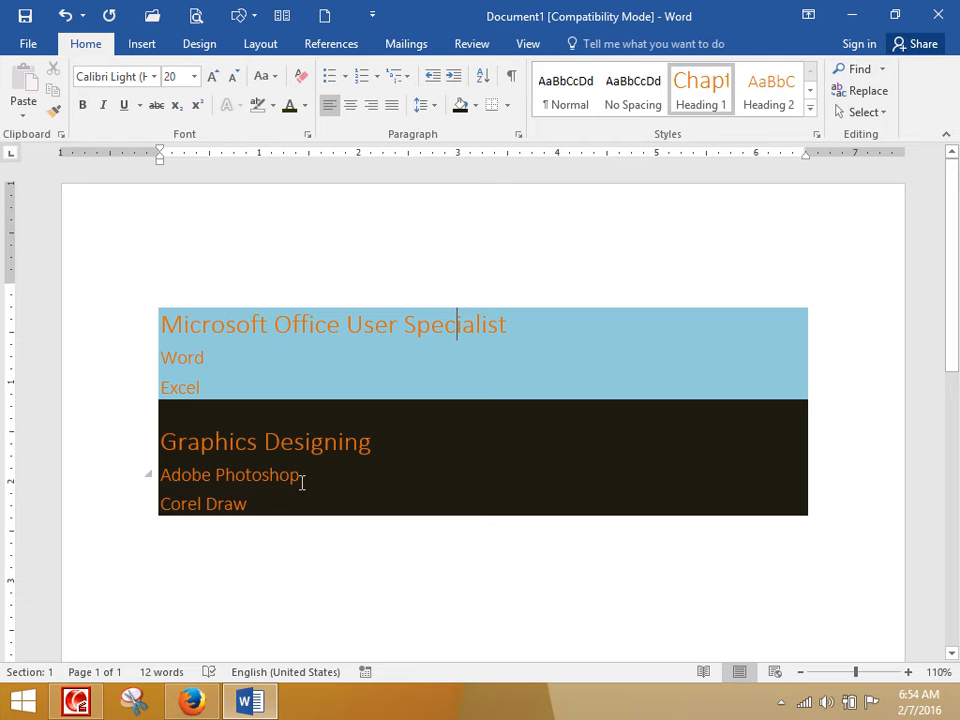
- Shade all six paragraphs with a teal green chosen from the standard palette of additional colors
mouse_move(253, 508)
left_mouse_down()
mouse_move(146, 405)
mouse_move(130, 328)
left_mouse_up()
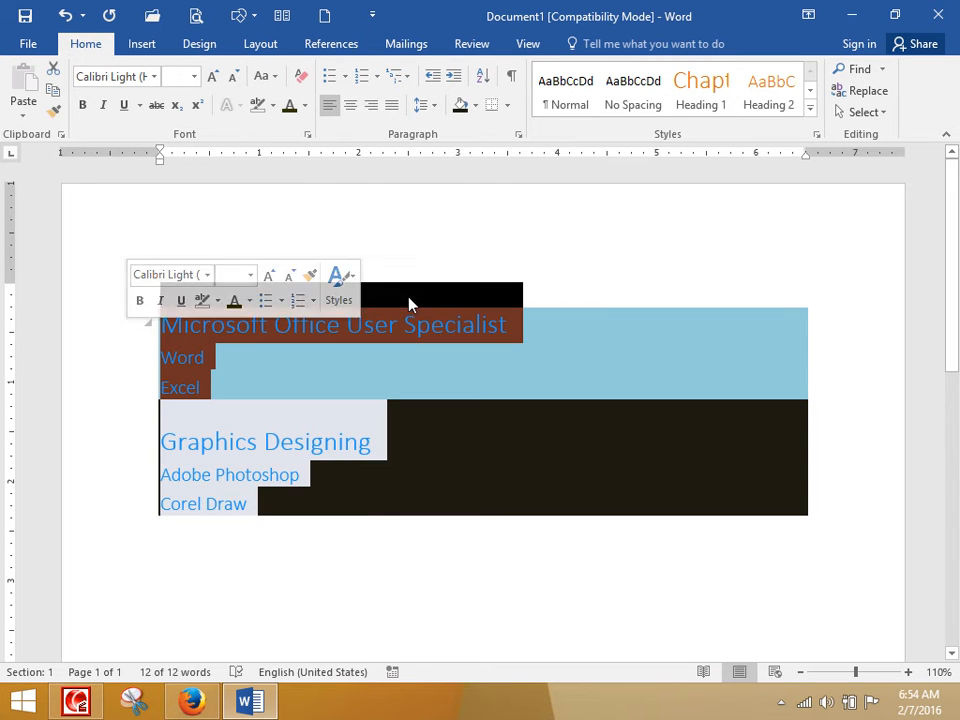
left_click(476, 105)
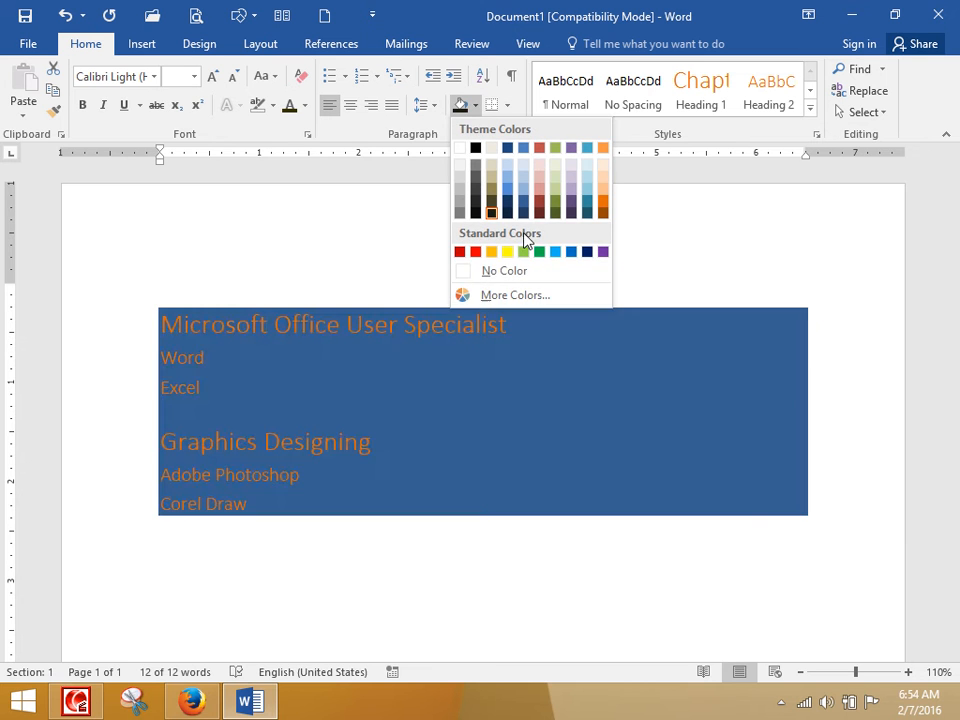
left_click(500, 296)
left_click_drag(396, 255, 389, 293)
left_click(364, 208)
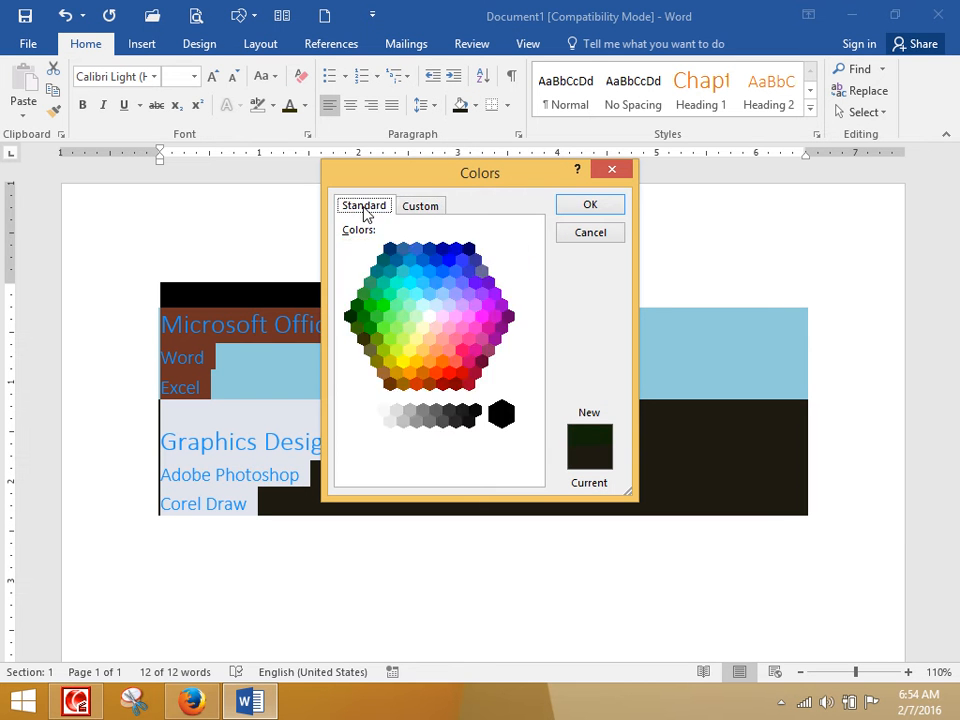
left_click(370, 283)
left_click(377, 296)
left_click(383, 283)
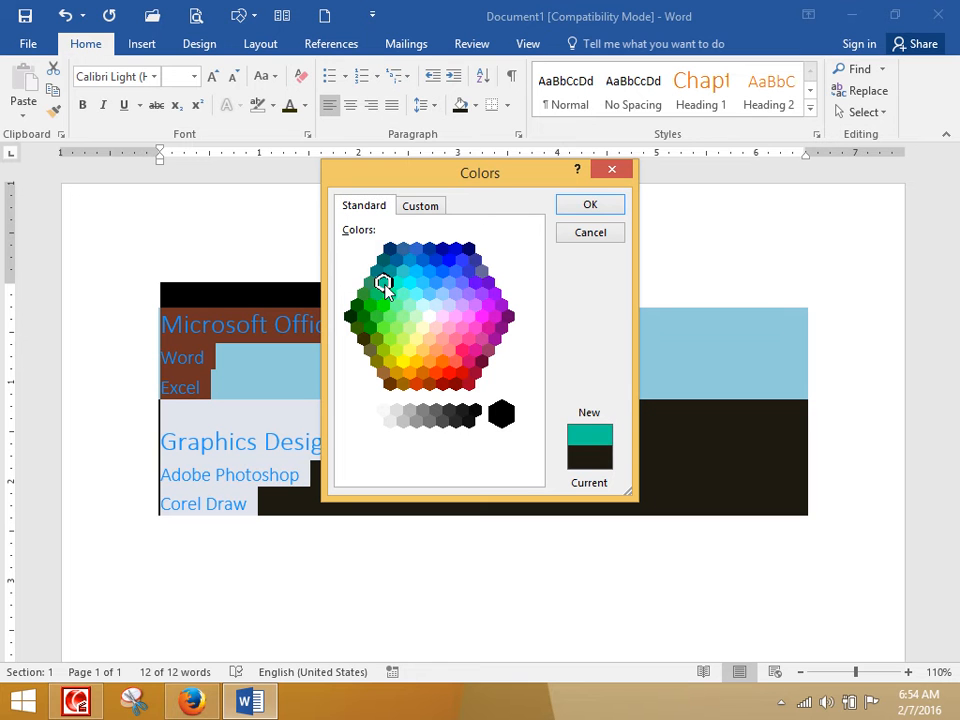
left_click(588, 206)
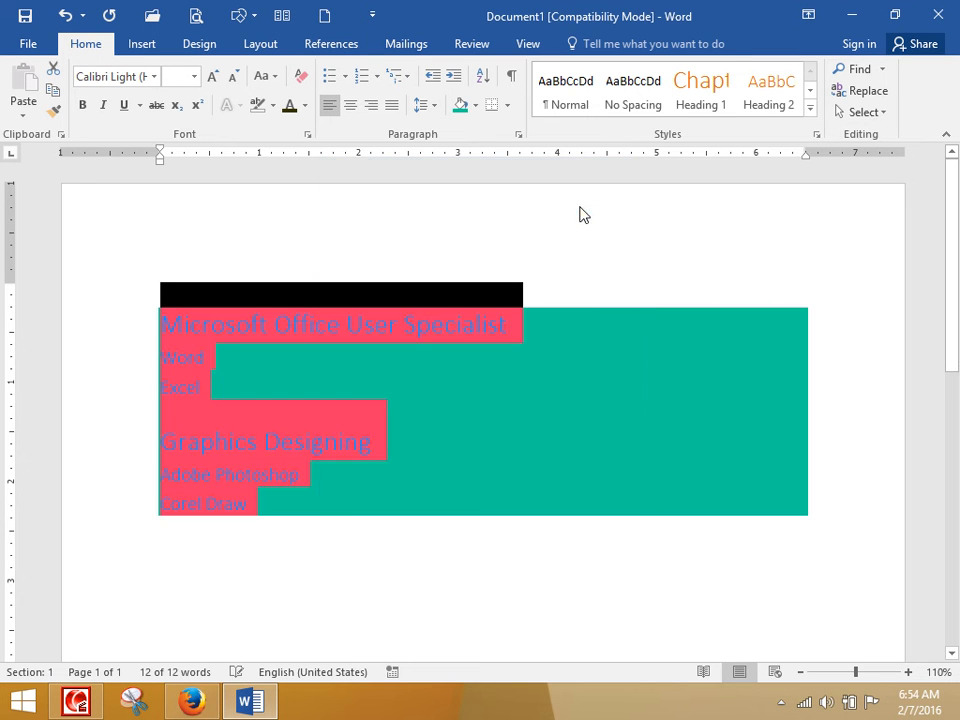
left_click(557, 333)
- Clear the shading from all six paragraphs by setting it to No Color, and delete the text
mouse_move(282, 503)
left_mouse_down()
mouse_move(200, 472)
mouse_move(146, 322)
left_mouse_up()
left_click(476, 105)
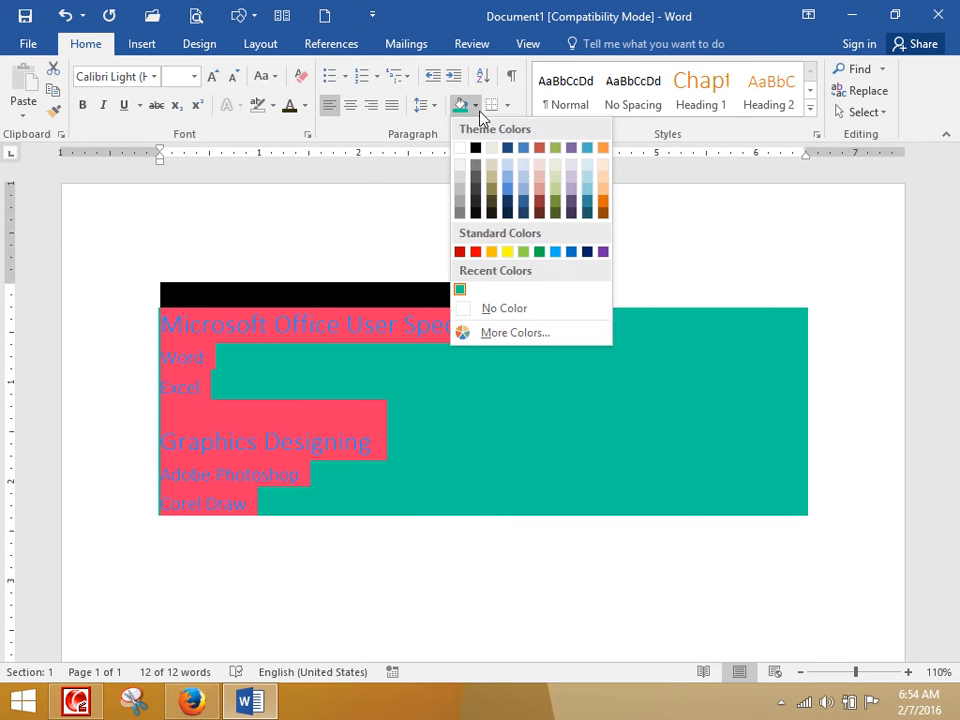
left_click(519, 309)
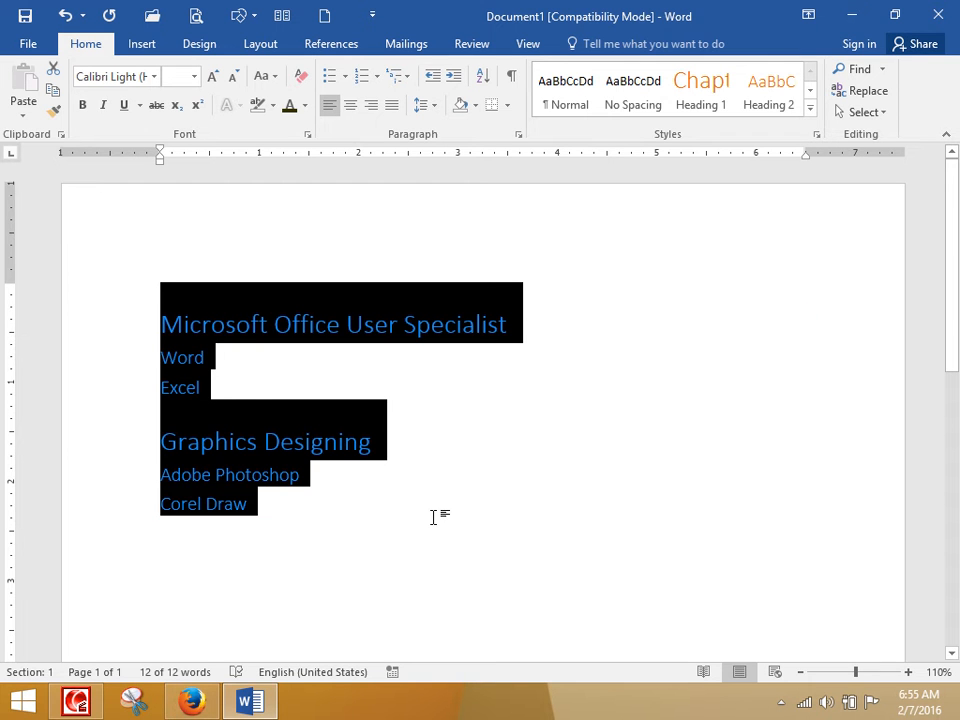
key("Delete")
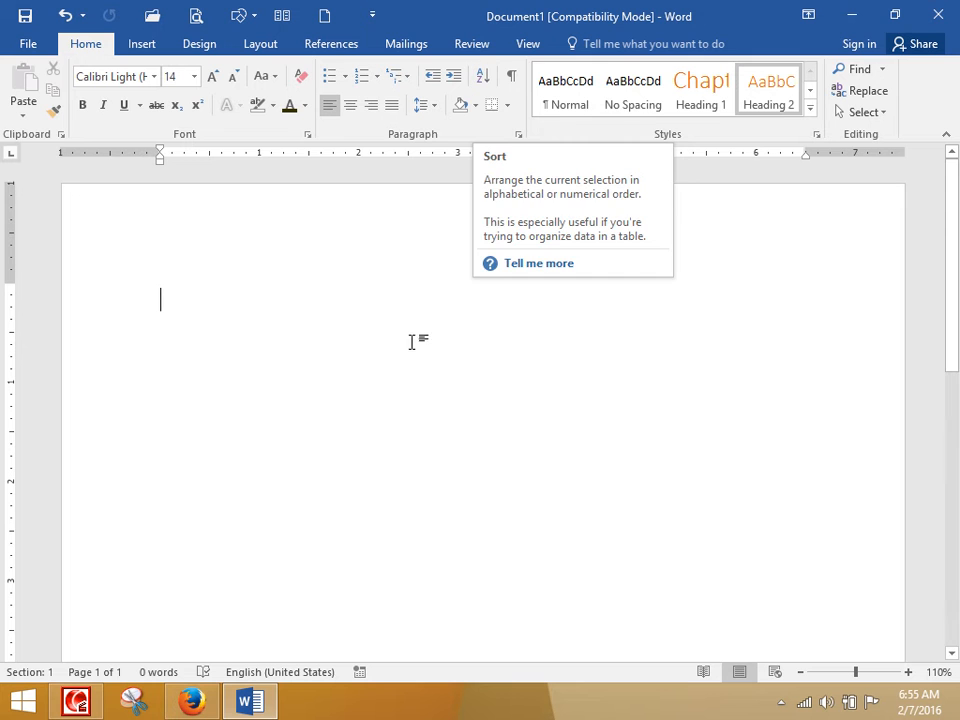
- Insert a table with two columns and six rows and shrink it to about 4.5 inches wide
left_click(139, 46)
left_click(64, 100)
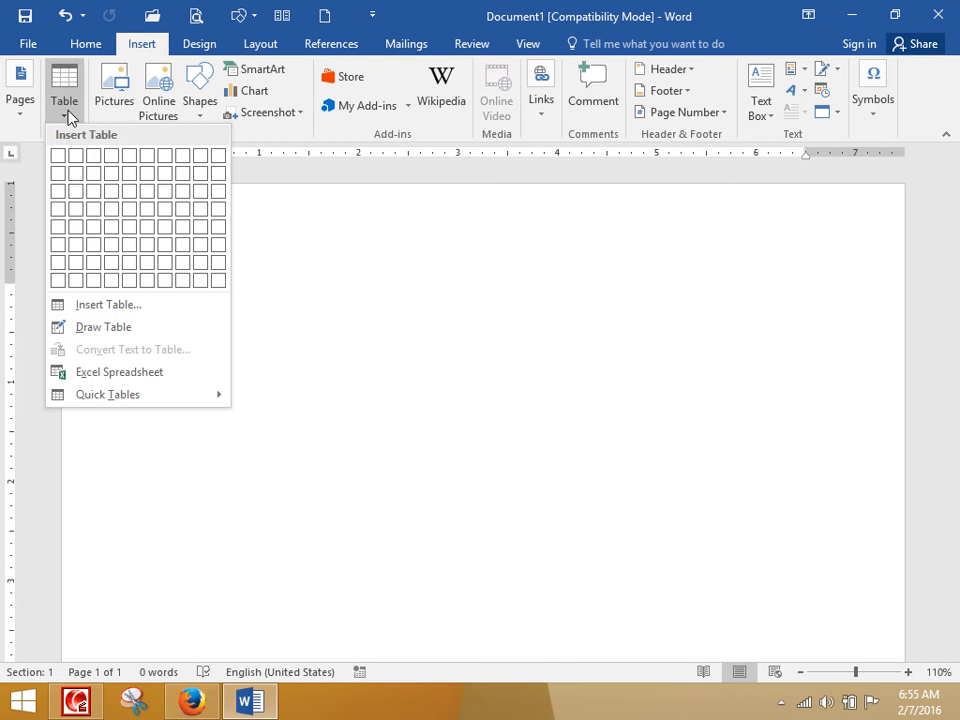
left_click(76, 247)
left_click_drag(815, 465, 596, 520)
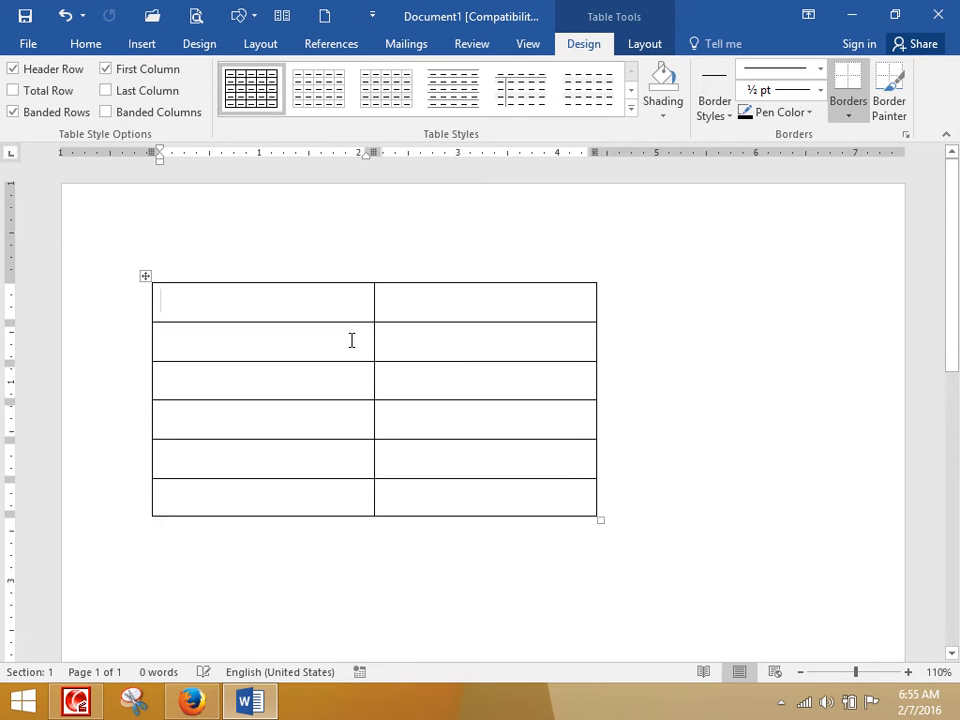
- Enter the column headings Employee and Job Description in the table's first row
type("Employee")
key("Tab")
type("Student")
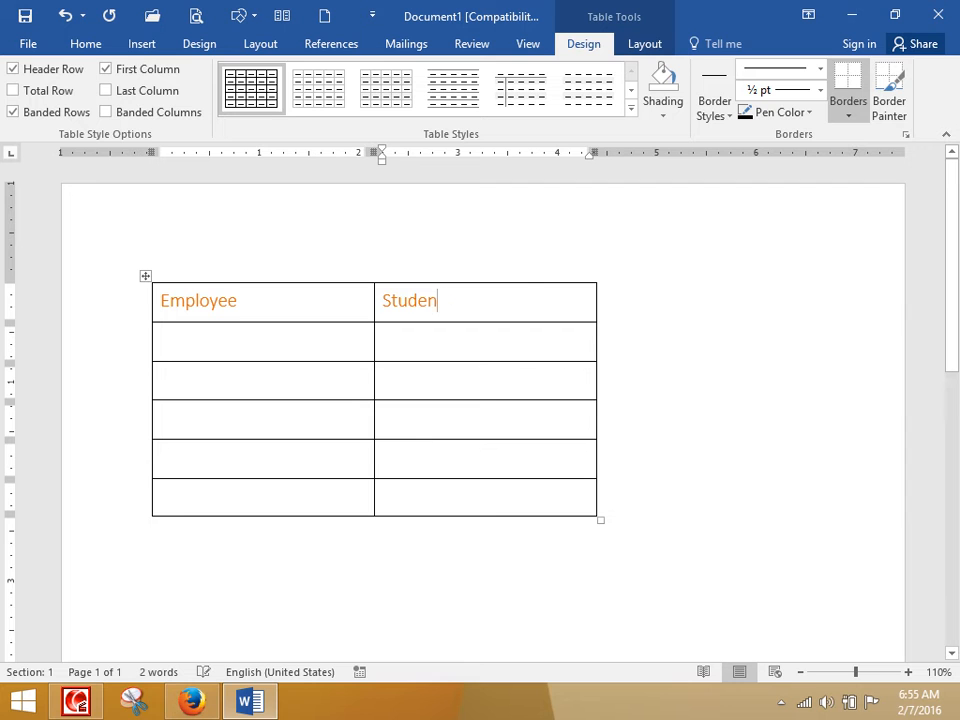
key("BackSpace")
key("BackSpace")
key("BackSpace")
key("BackSpace")
key("BackSpace")
key("BackSpace")
type("No")
key("BackSpace")
key("BackSpace")
type("JobDes")
key("BackSpace")
key("BackSpace")
key("BackSpace")
type("Description")
- Fill the first two rows below the headings with employee names and the jobs Clerk and Director
key("Tab")
type("Zahid")
key("Tab")
type("Clerk")
key("Tab")
type("Wasim")
key("Tab")
type("Director")
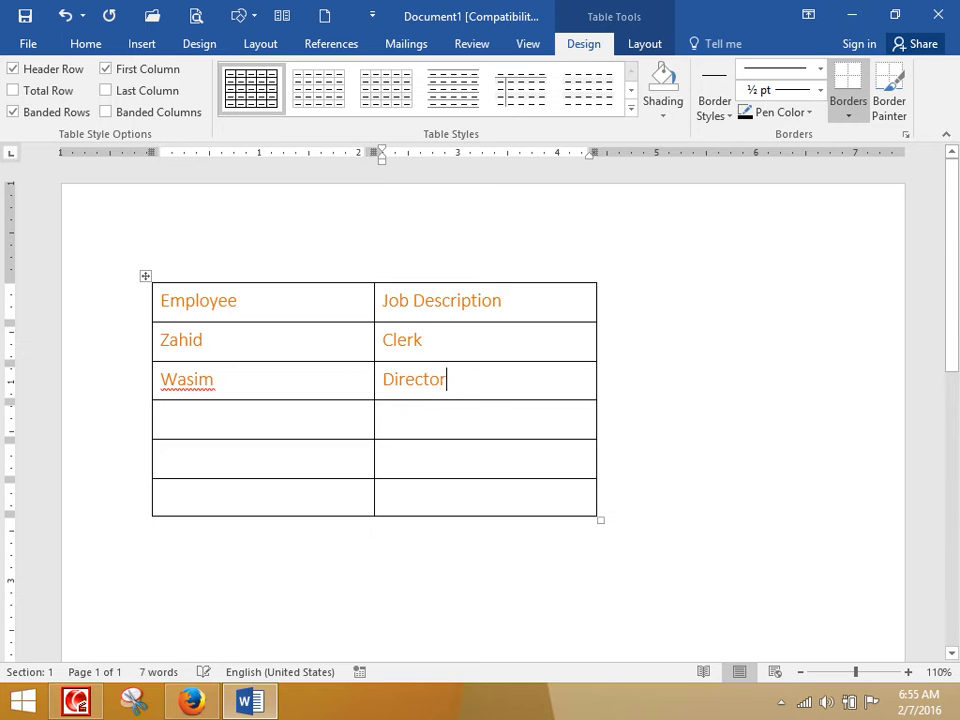
- Fill the last three rows with employee names and the jobs Finance, Security Guard and Admin
key("Tab")
type("Asim")
key("Tab")
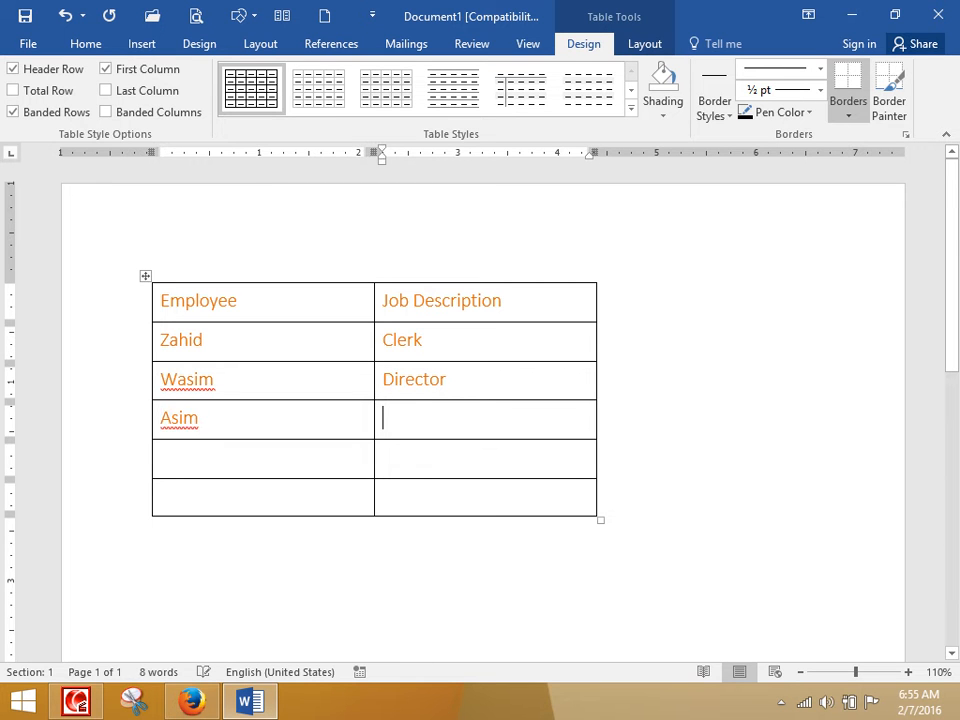
type("Finance B")
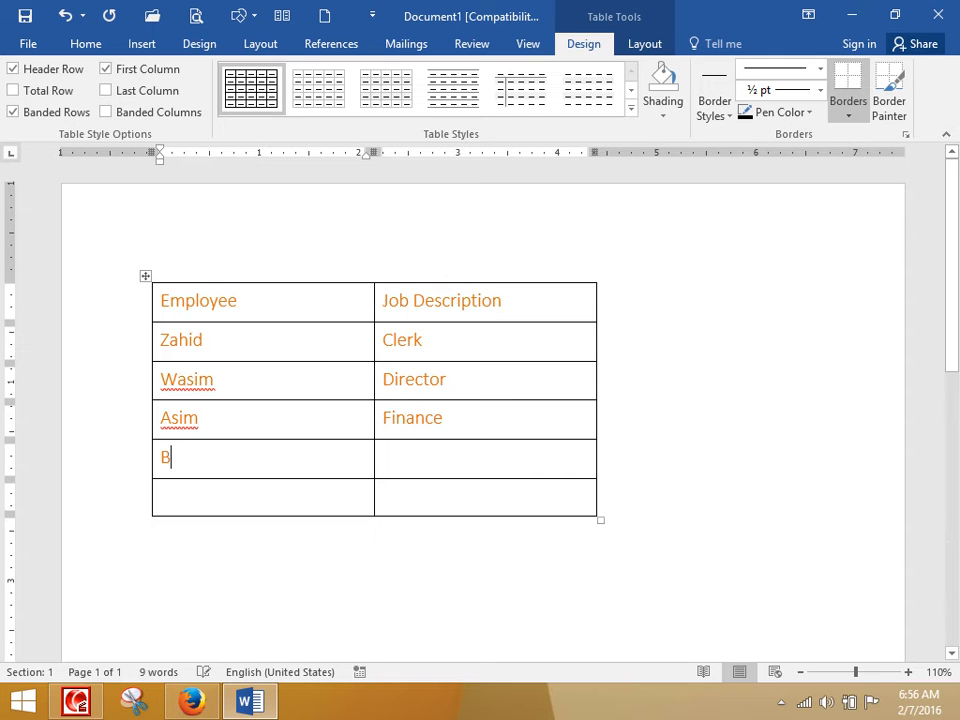
type("ashir\tSecurity Guard")
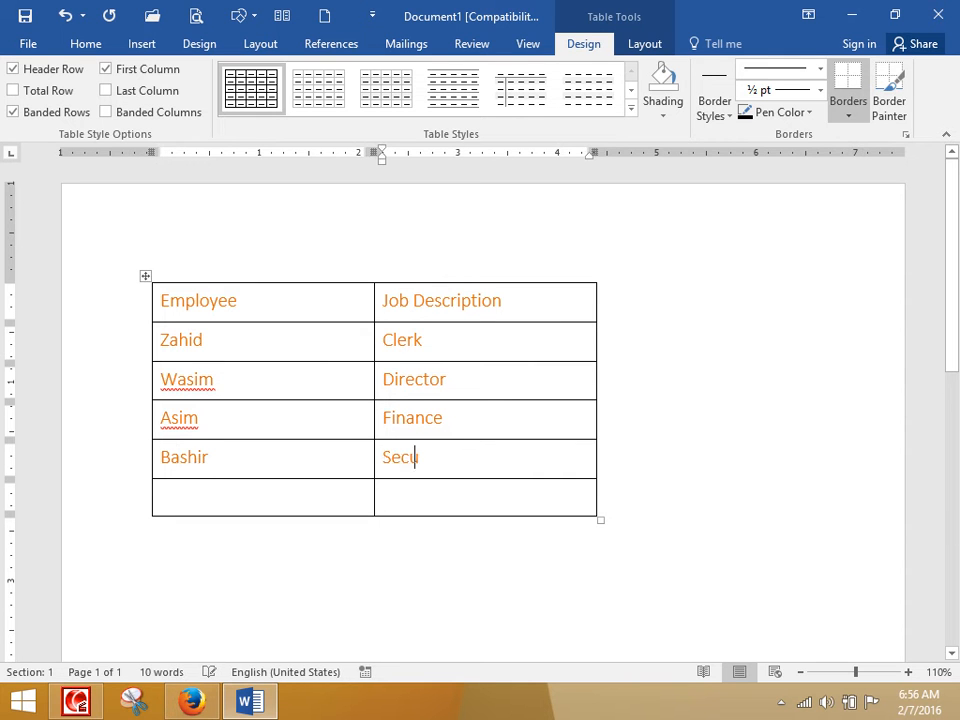
key("Tab")
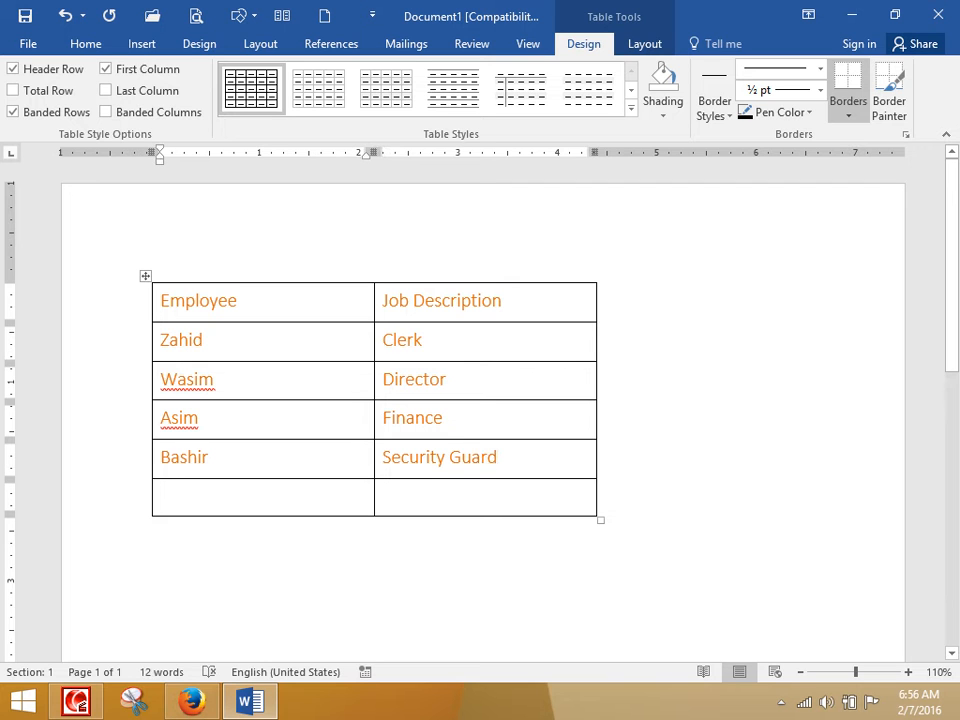
type("Yasir")
key("Tab")
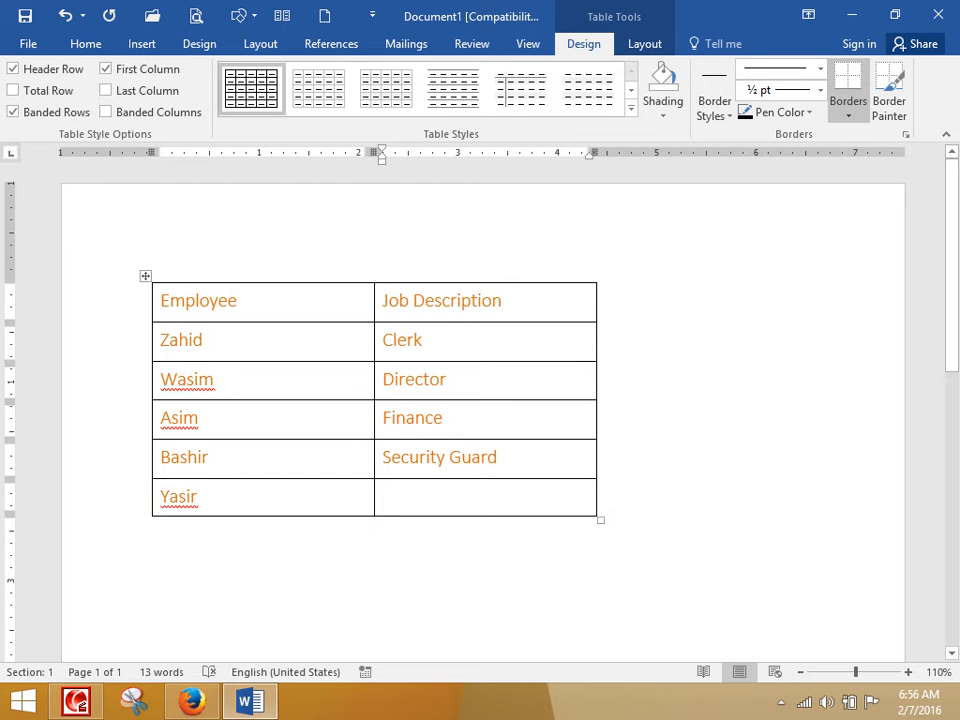
type("ADmin")
- Open the Sort settings for the whole table and specify that the list has a header row
left_click(145, 276)
left_click(381, 416)
left_click(145, 275)
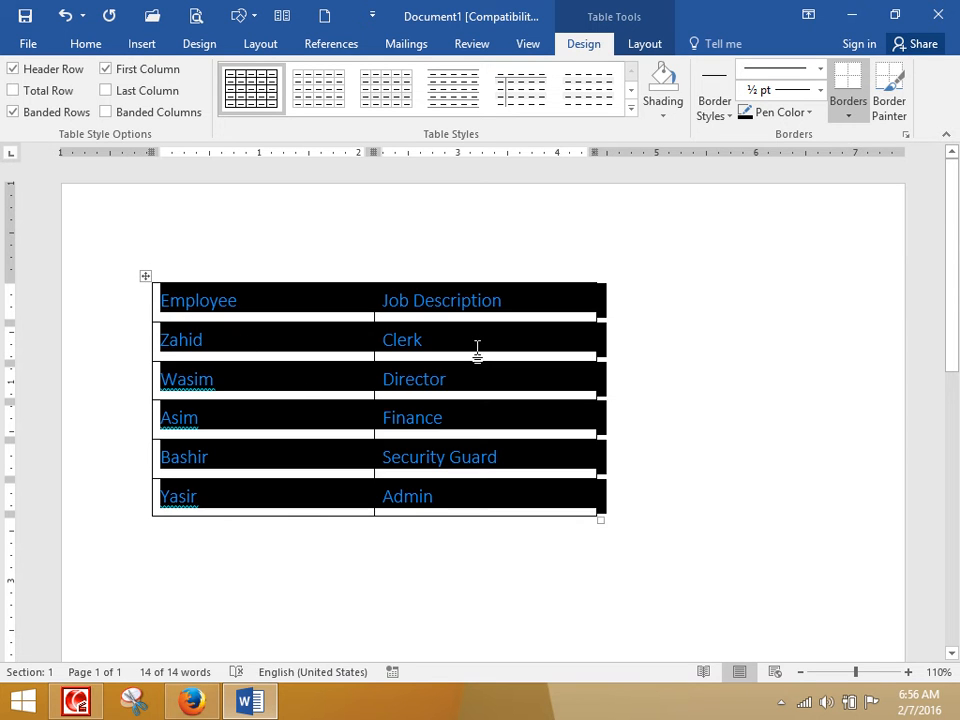
left_click(86, 44)
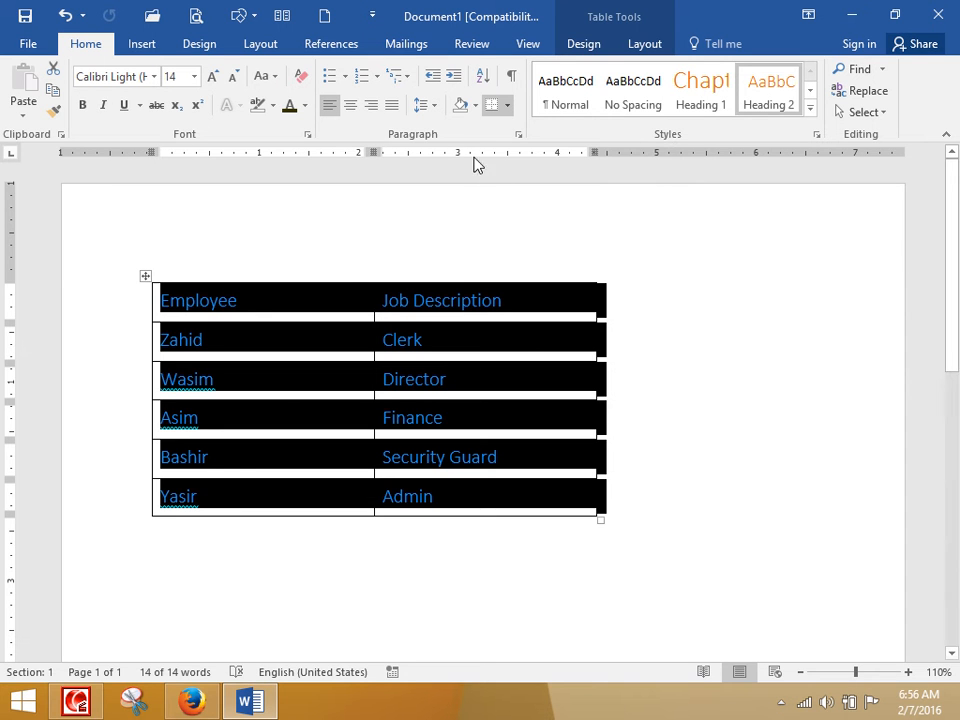
left_click(487, 76)
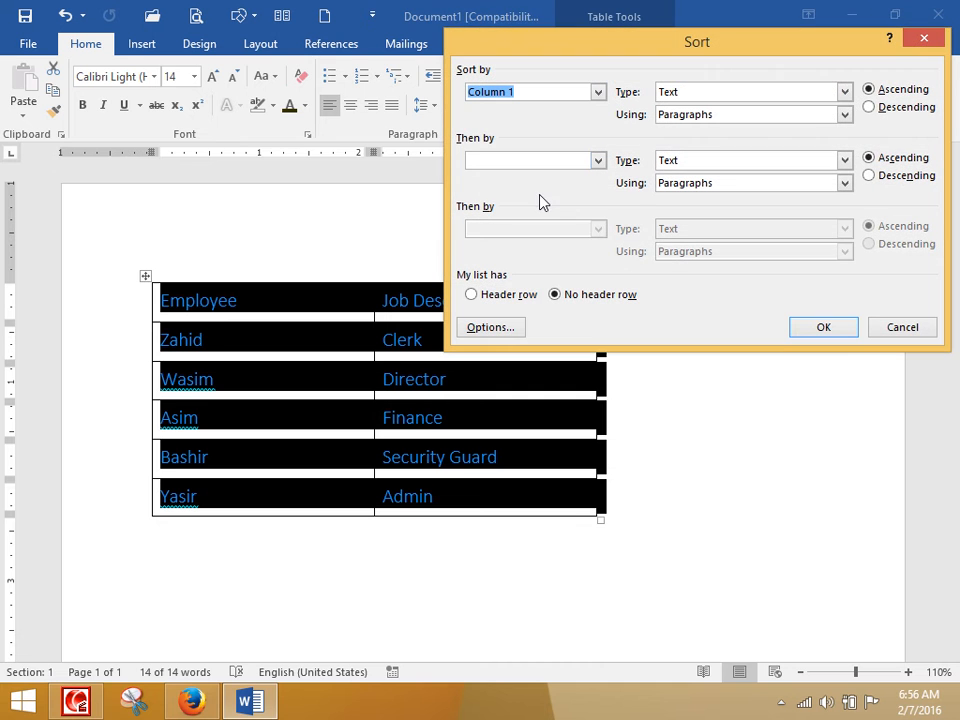
left_click_drag(641, 69, 615, 74)
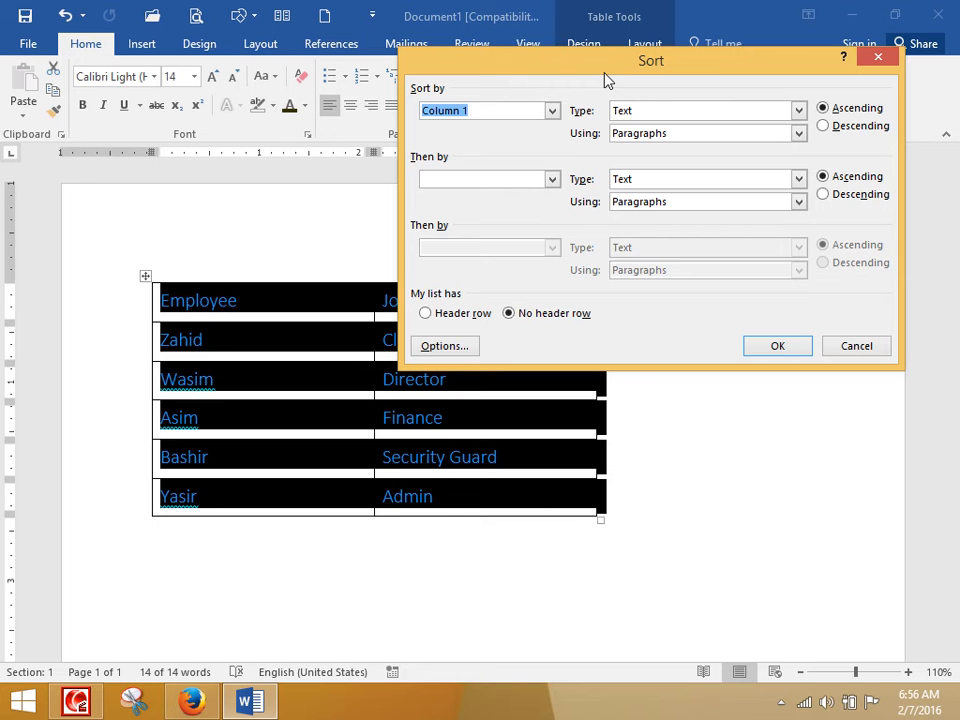
left_click(450, 314)
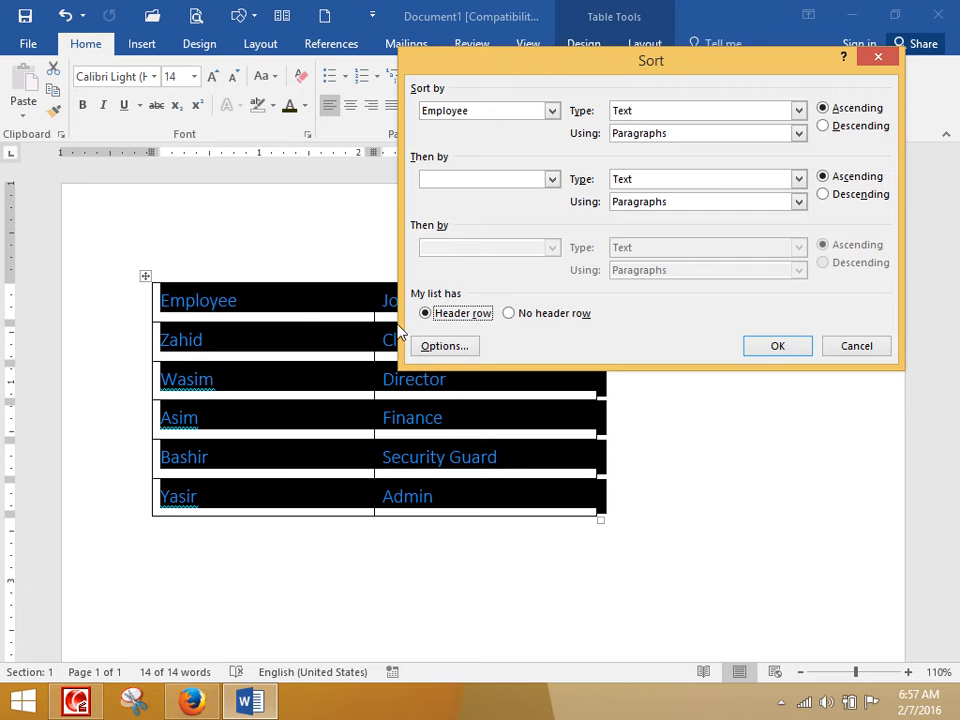
- Sort the table by the Employee column as text in ascending order, keeping the header row in place
left_click_drag(534, 56, 568, 67)
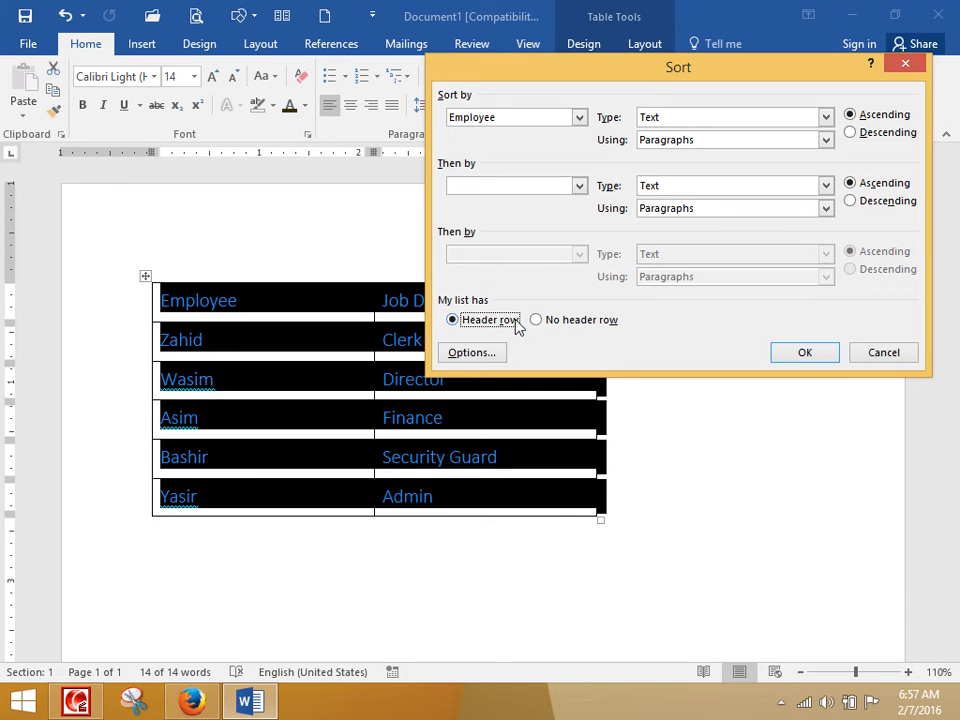
left_click(579, 117)
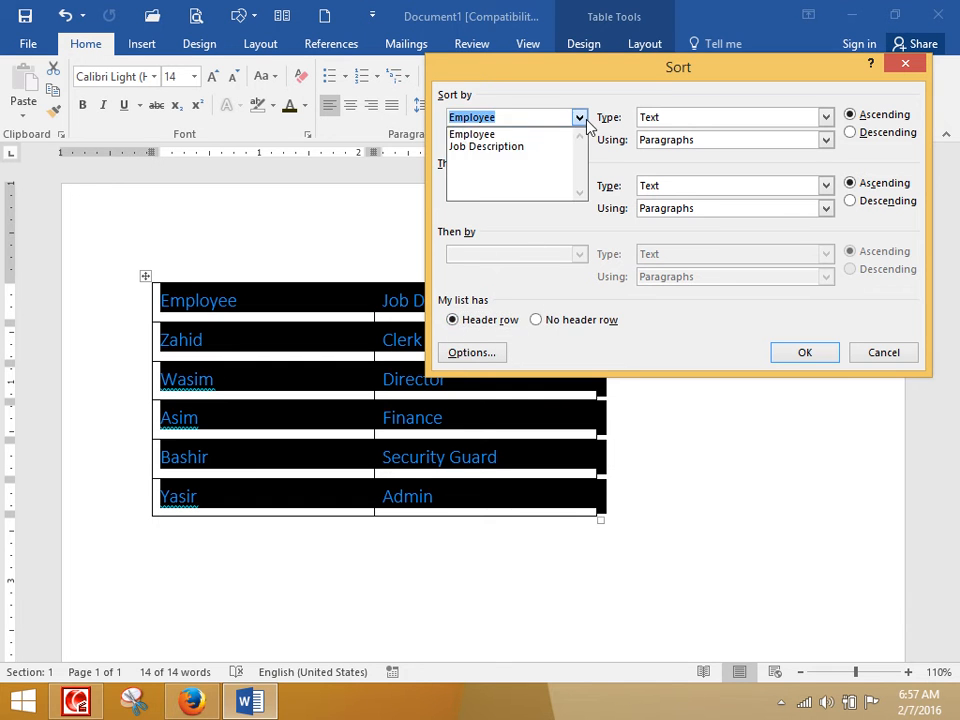
left_click(490, 134)
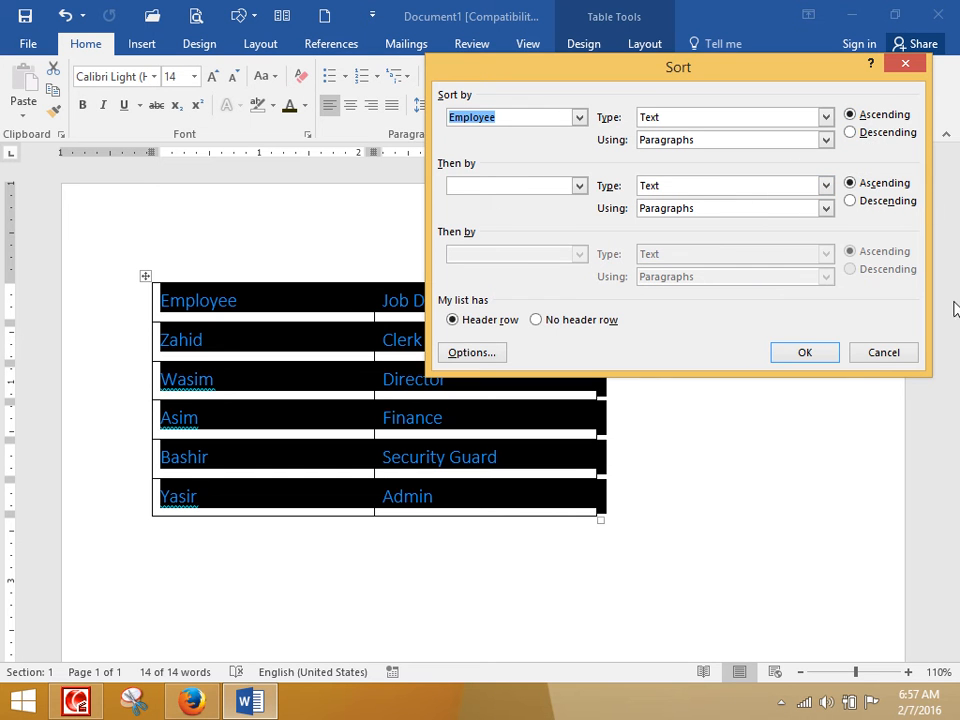
left_click(826, 358)
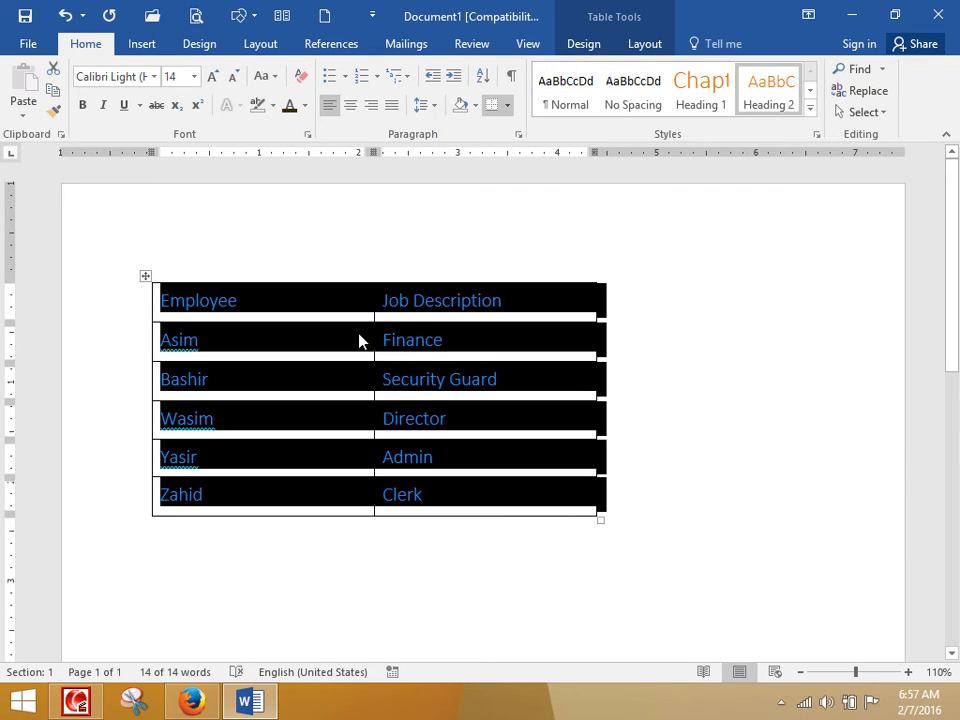
left_click(359, 341)
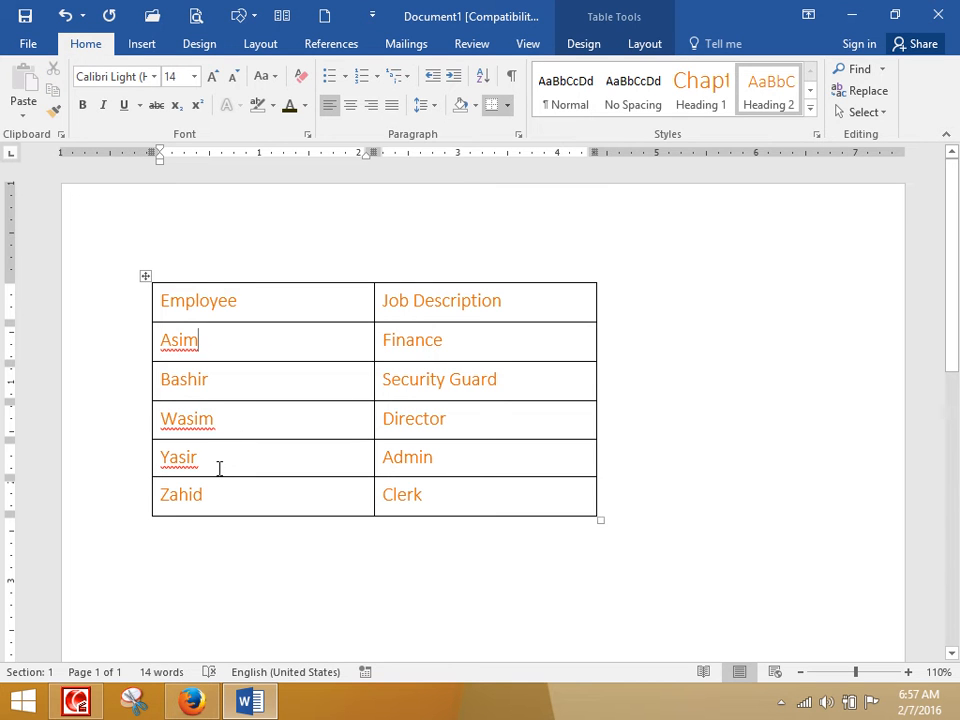
- Sort the whole table by the Employee column in descending order, with the header row excluded from sorting
left_click(145, 276)
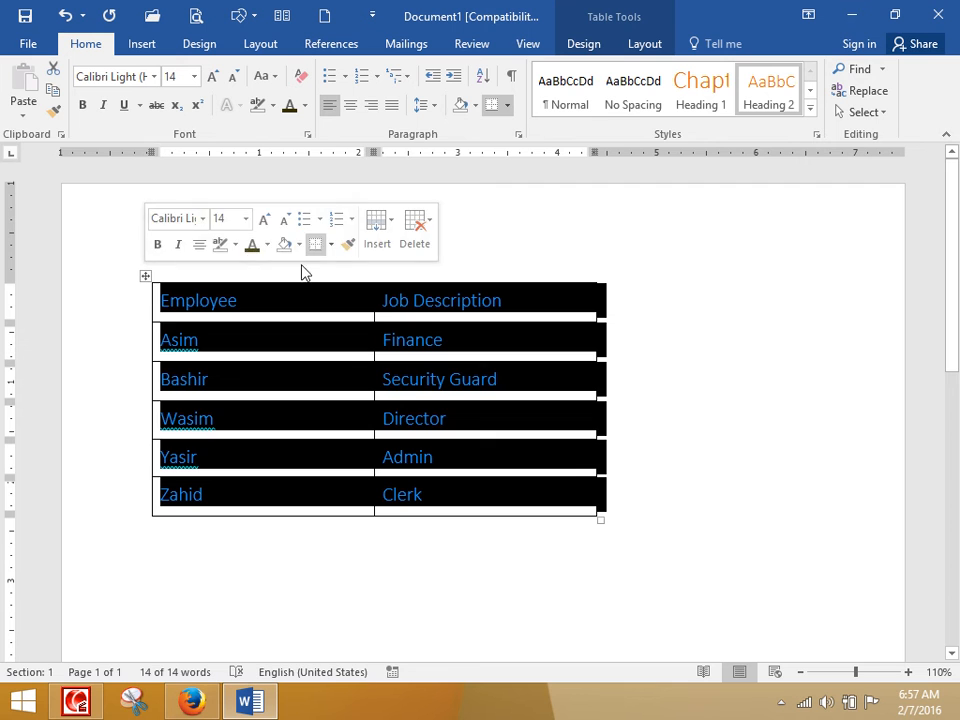
left_click(483, 76)
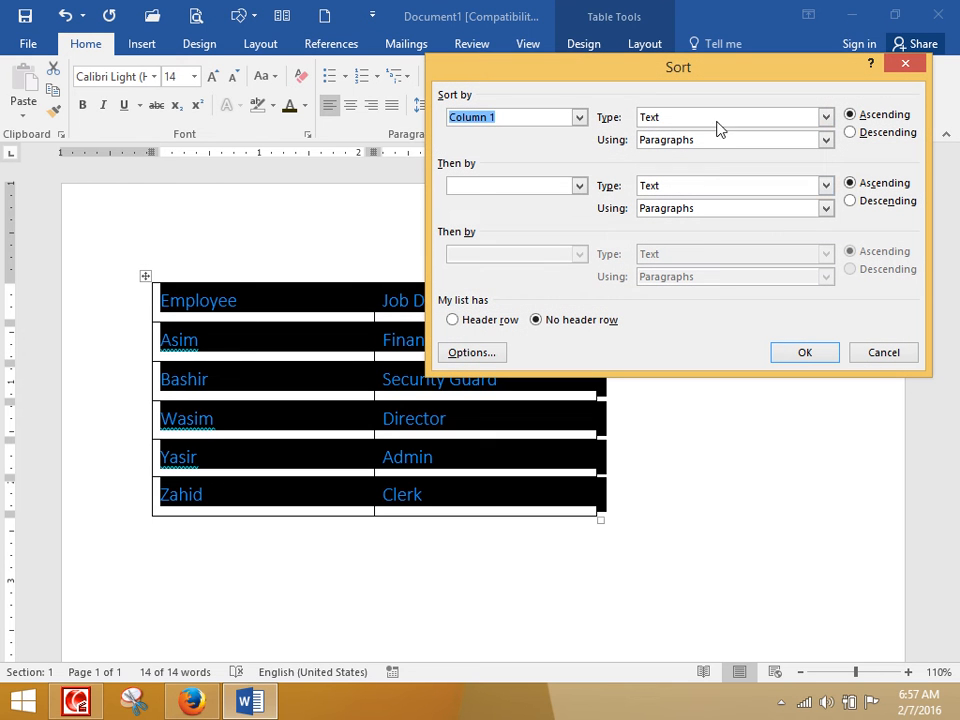
left_click(485, 320)
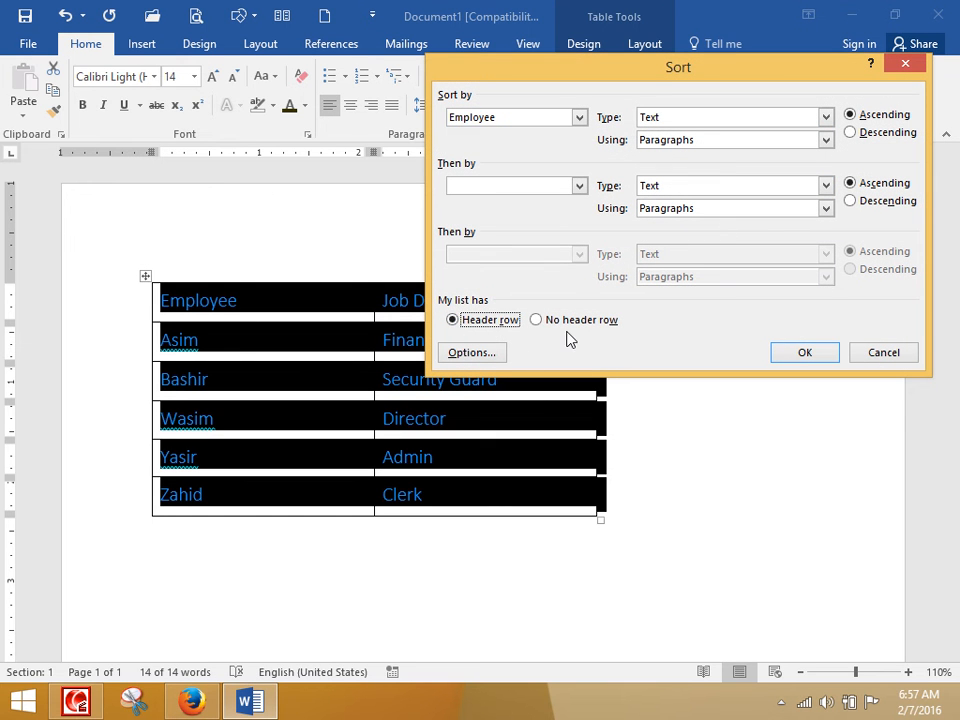
left_click(882, 134)
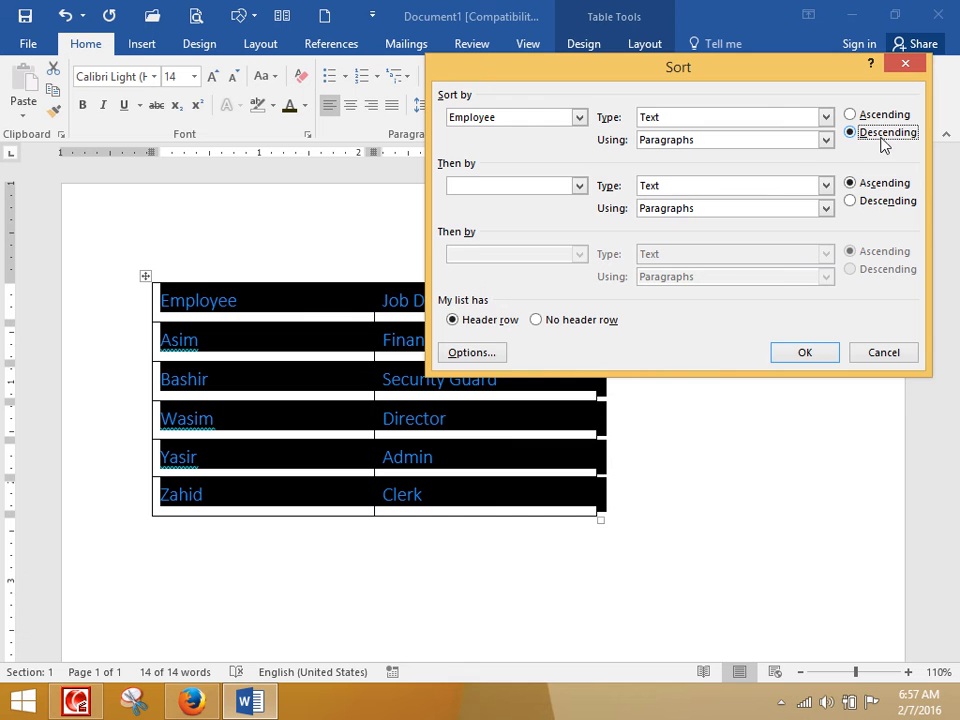
left_click(804, 353)
left_click(230, 358)
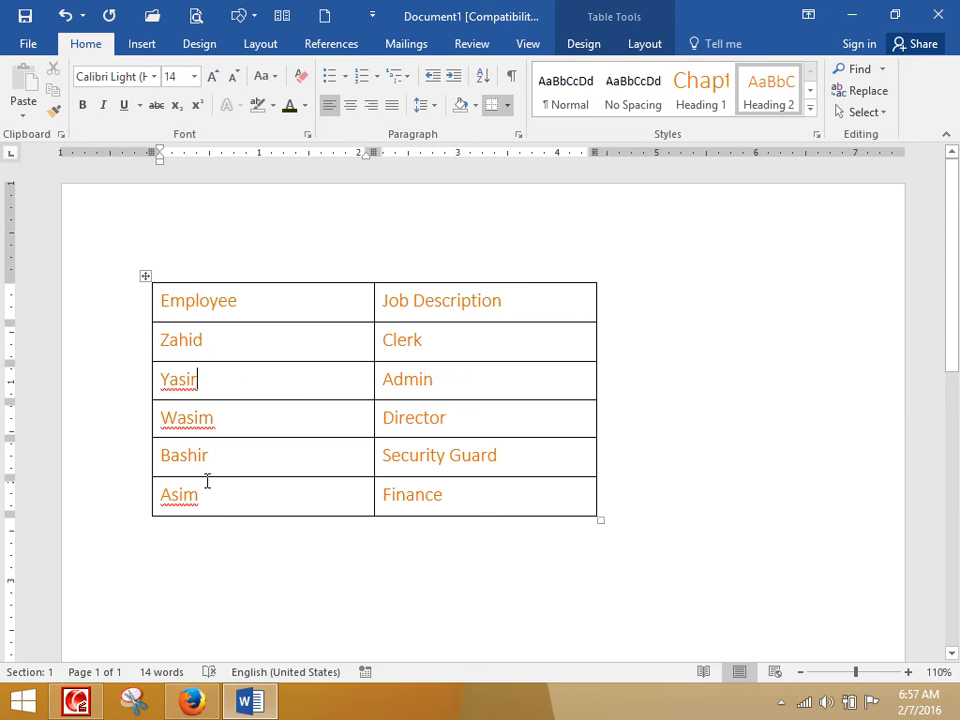
- Try sorting the whole table by Column 1 ascending with the No header row option, and undo that sort
left_click(145, 276)
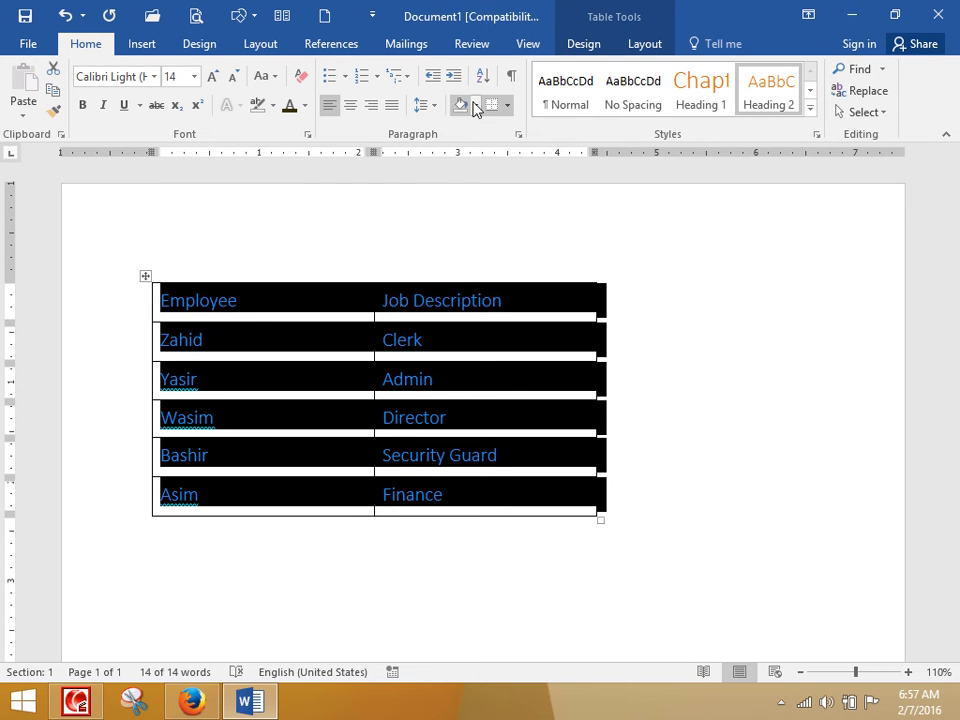
left_click(482, 76)
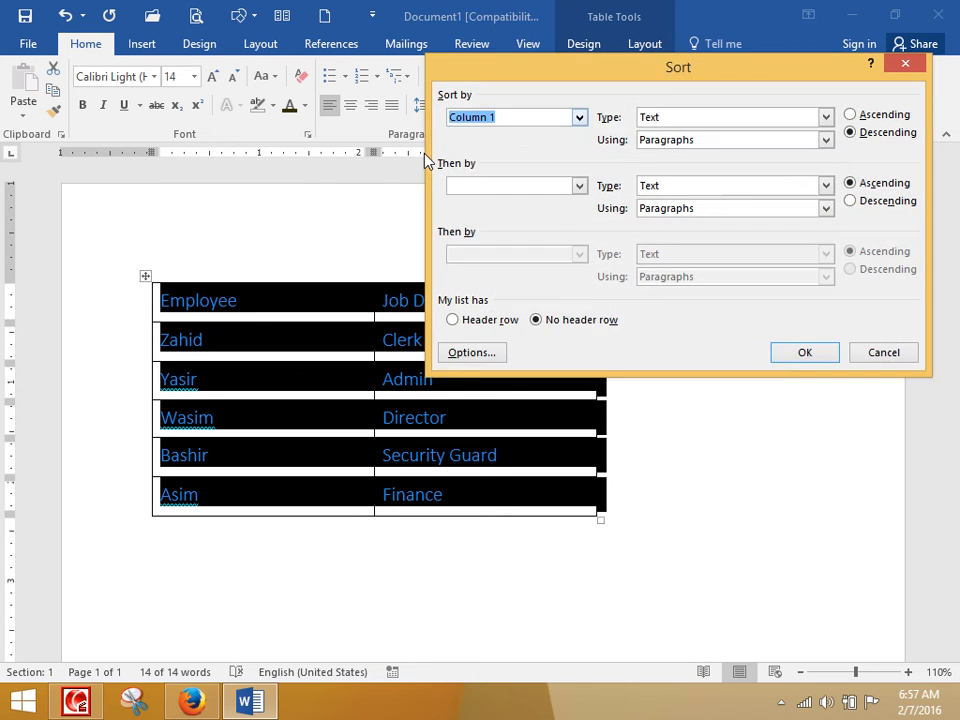
left_click(487, 321)
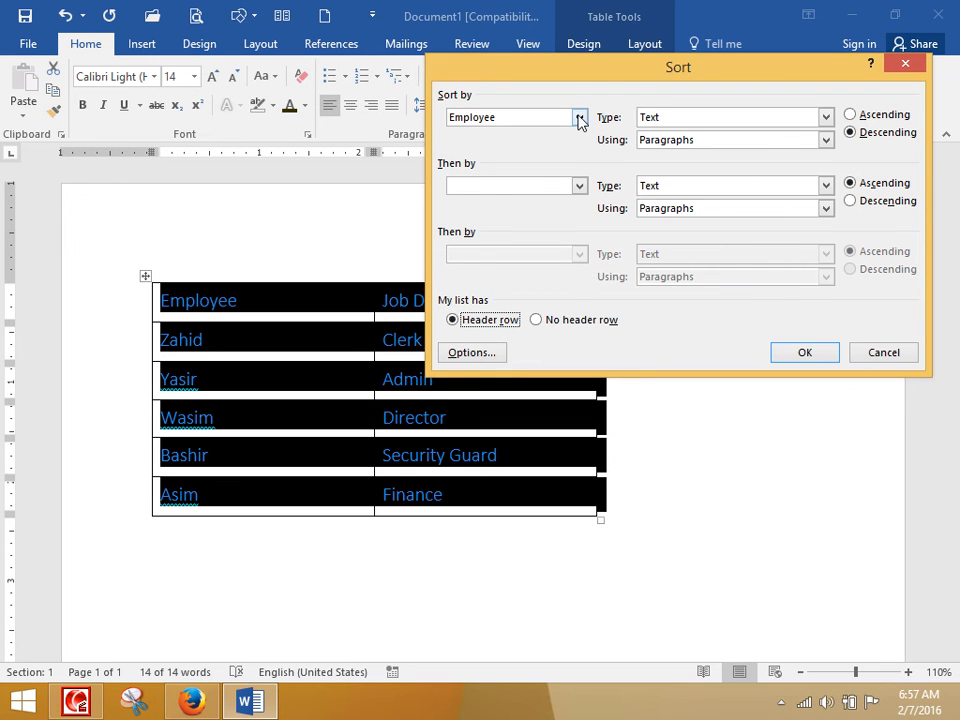
left_click_drag(602, 69, 543, 80)
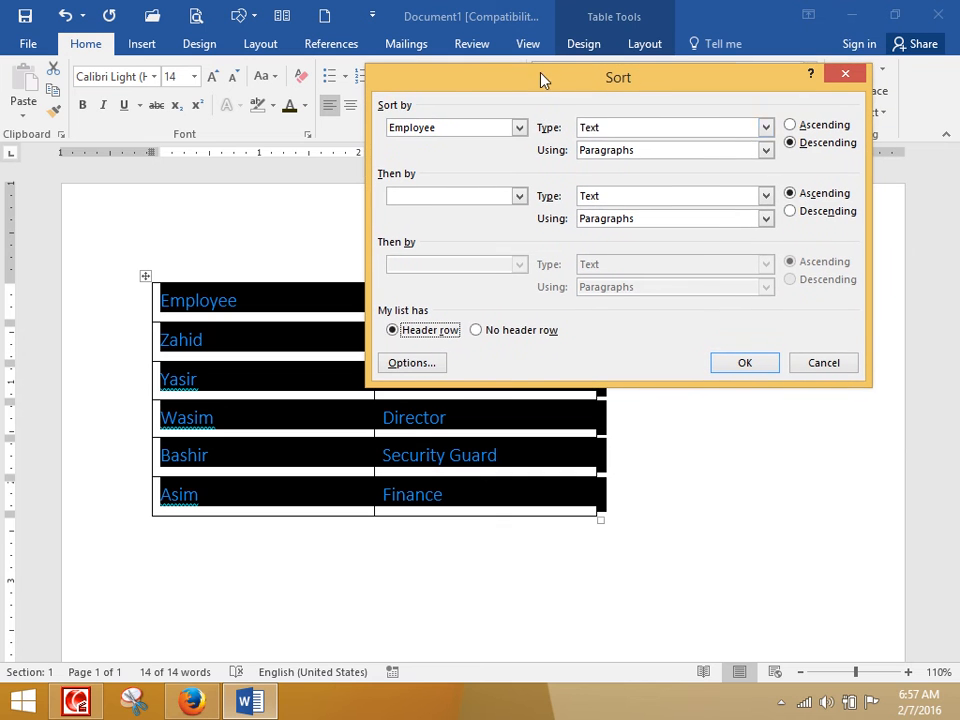
left_click(512, 332)
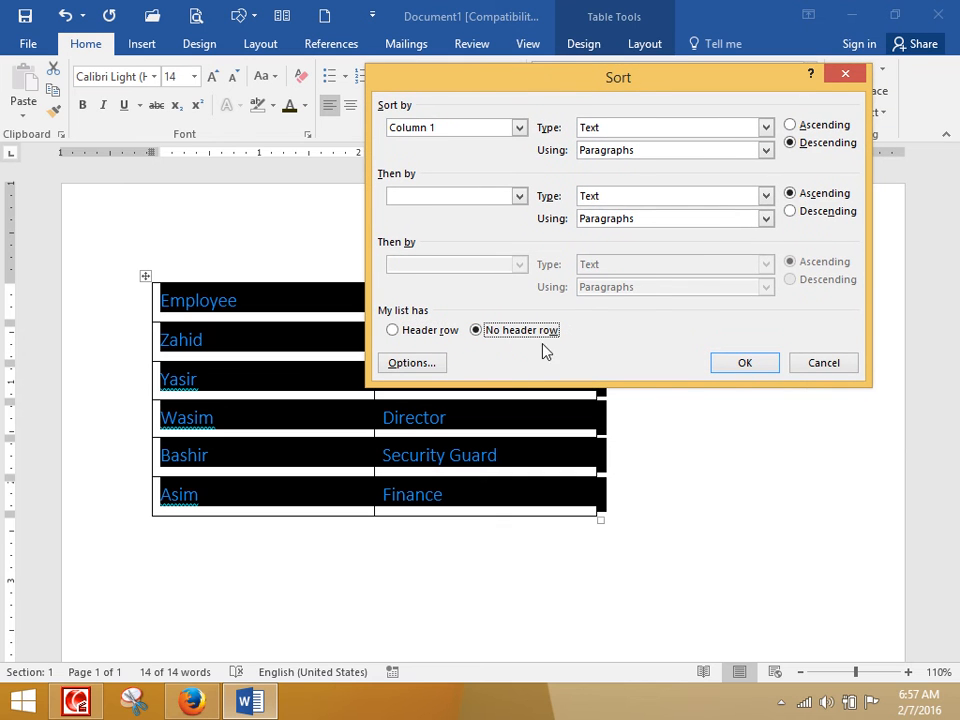
left_click(800, 125)
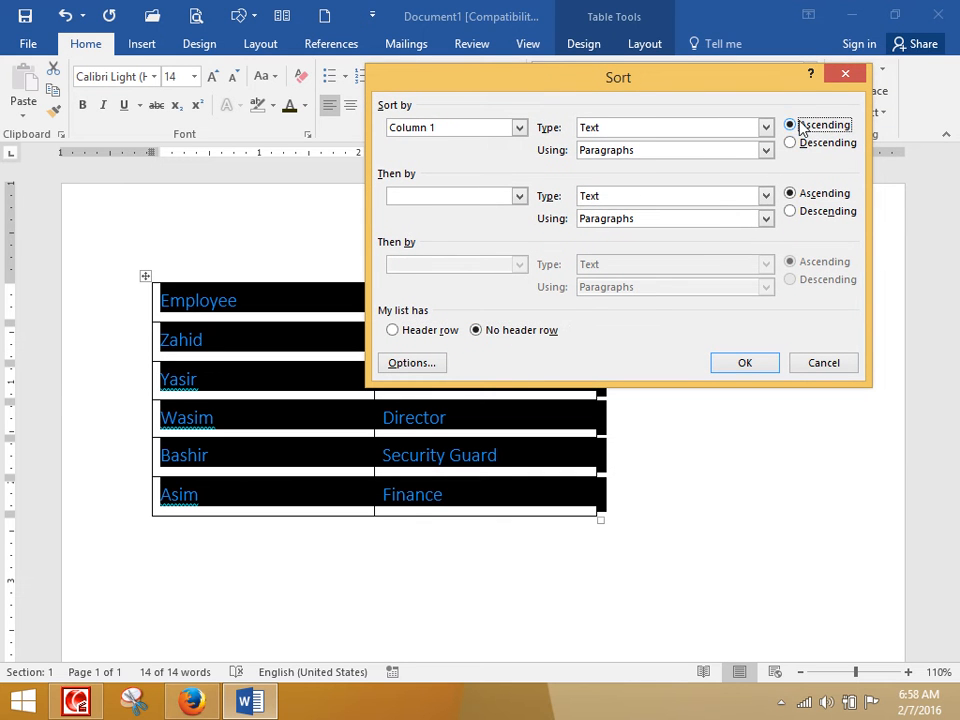
left_click(744, 363)
left_click(447, 418)
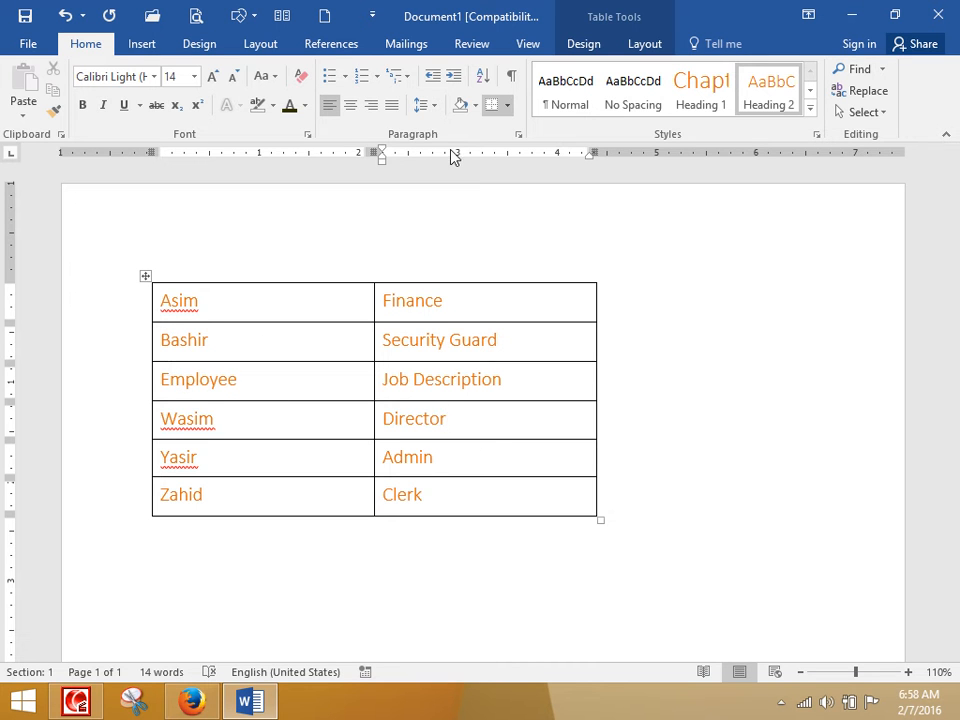
left_click(64, 16)
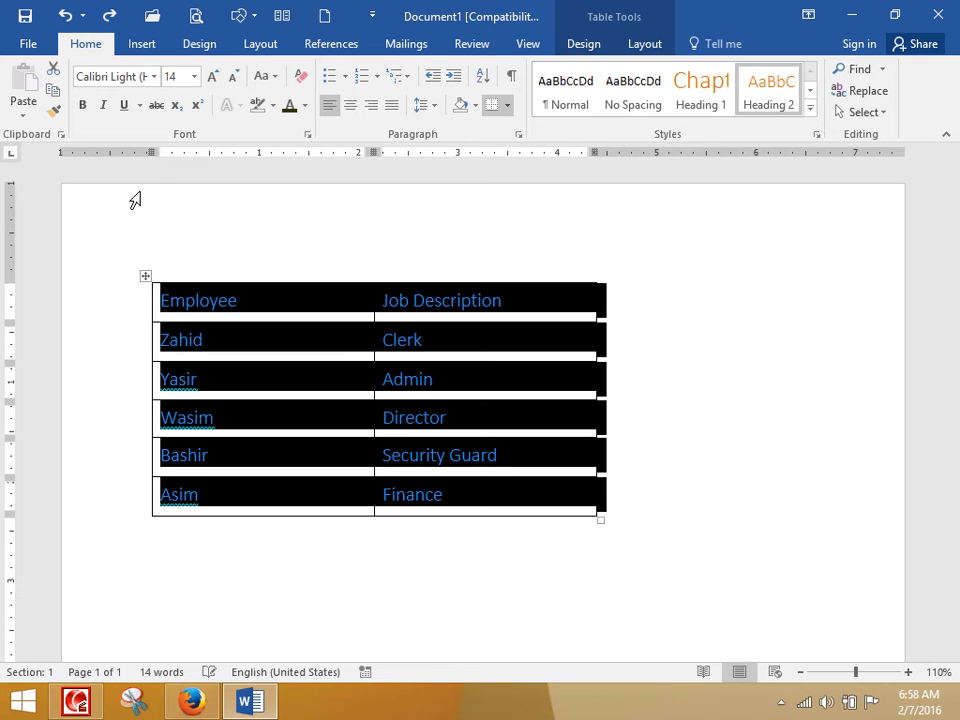
- Sort the table by the Employee column in ascending order with the Header row option
left_click(482, 76)
left_click(432, 333)
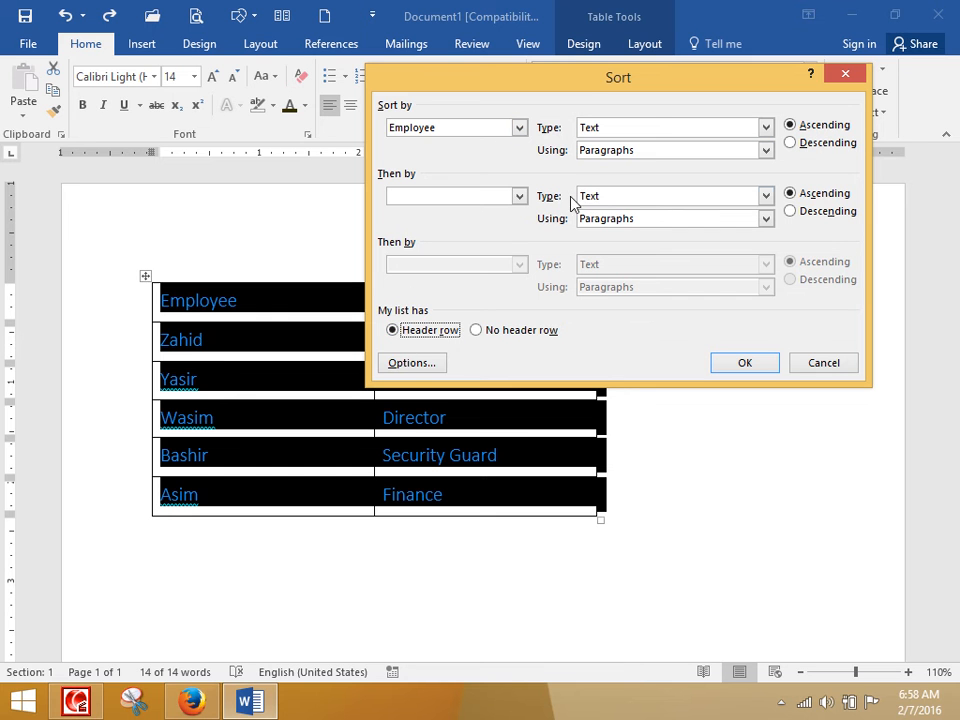
left_click(748, 361)
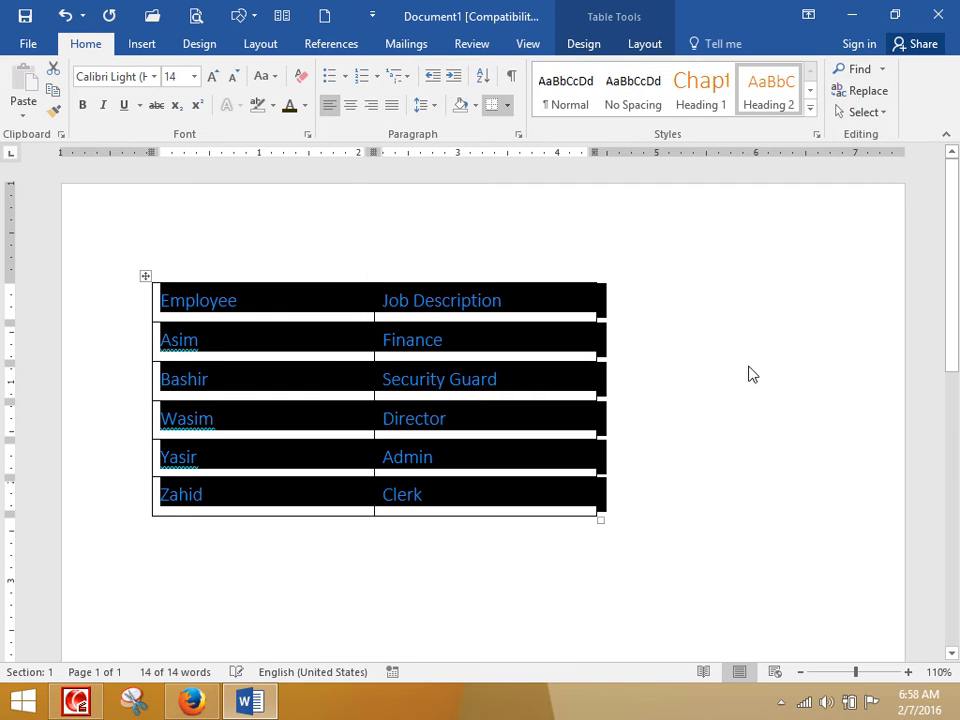
left_click(295, 338)
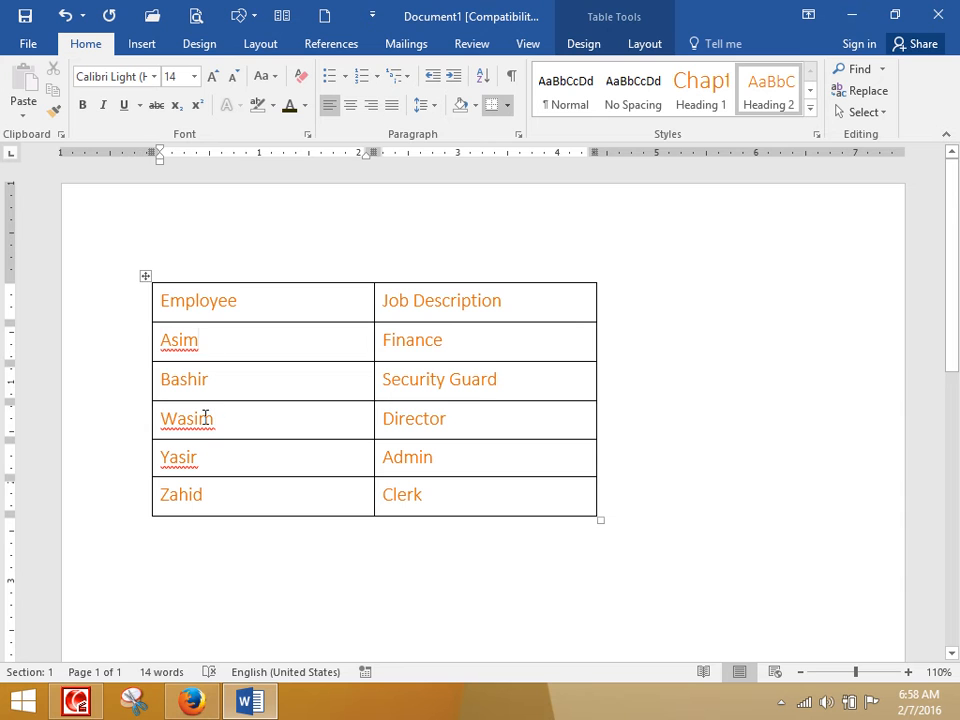
left_click_drag(210, 294, 491, 302)
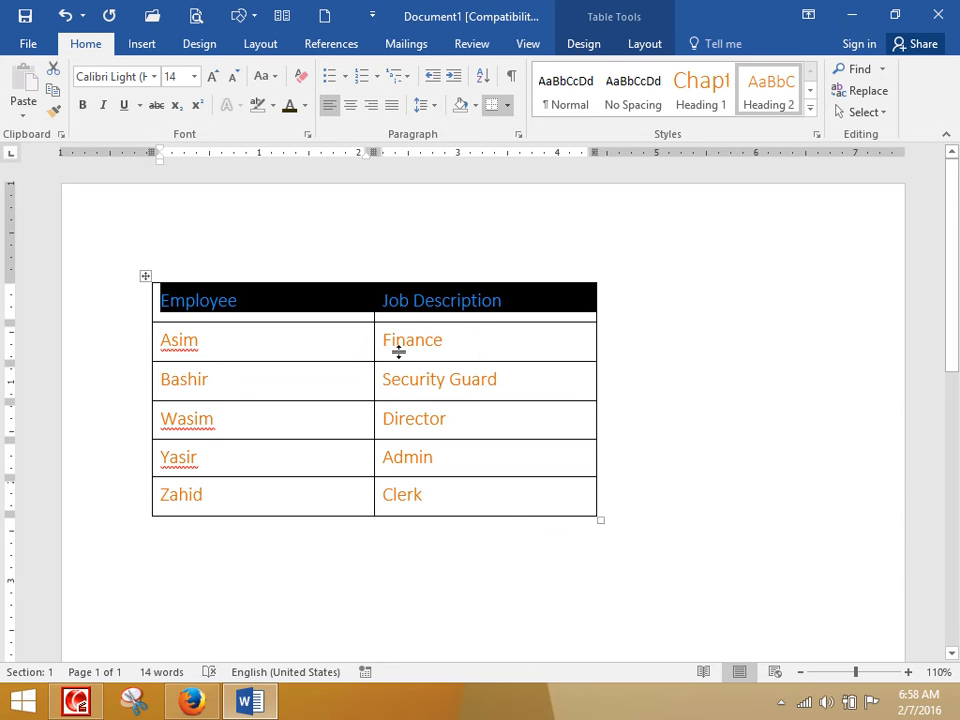
left_click(294, 302)
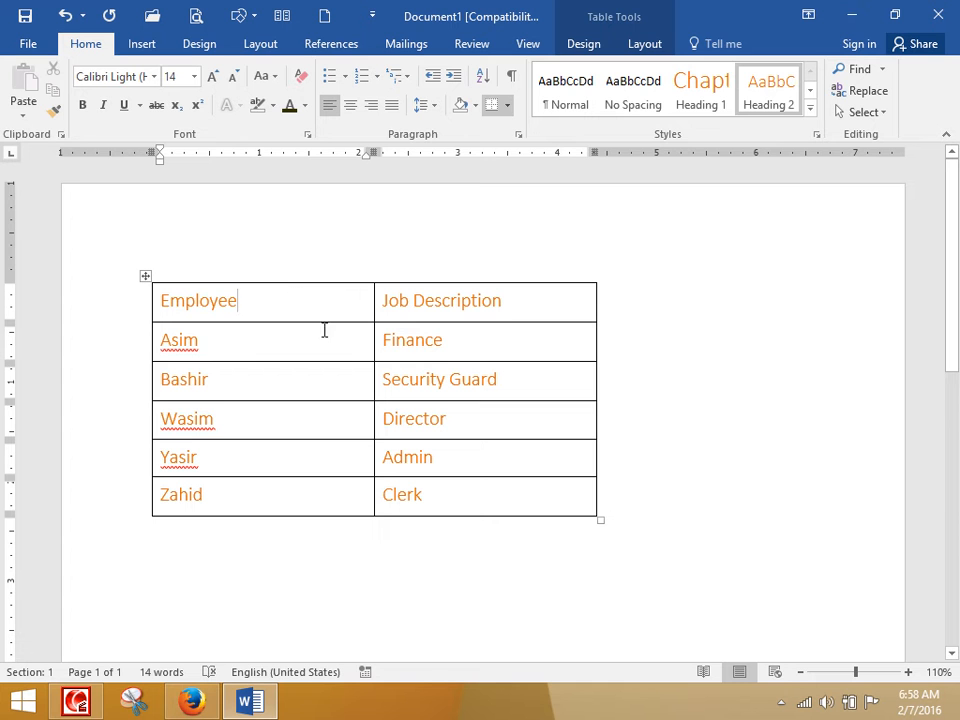
left_click(264, 338)
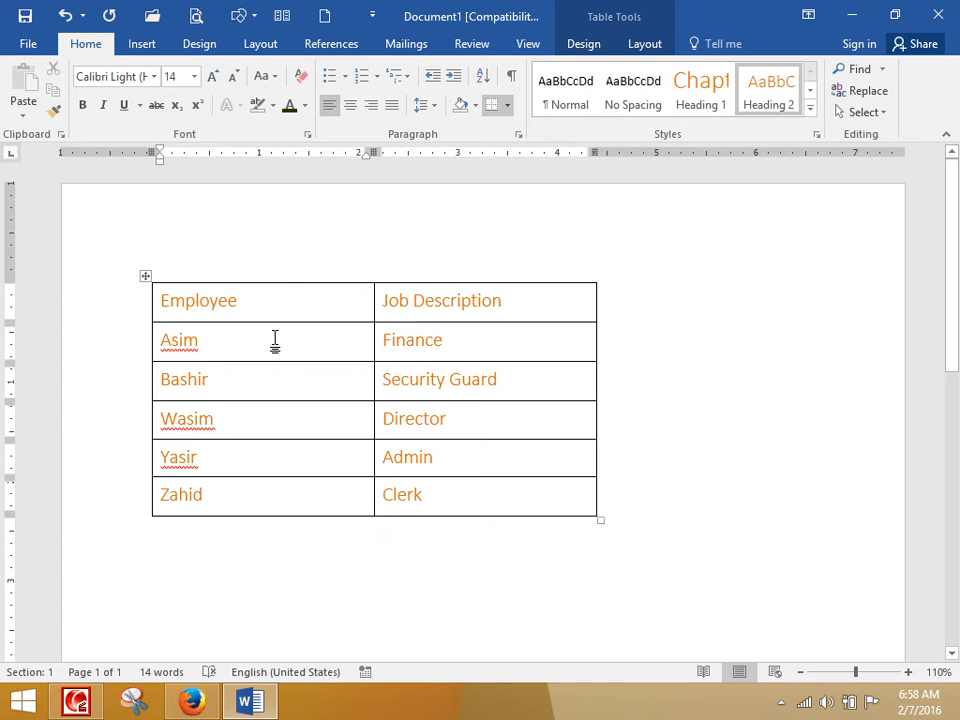
left_click(483, 76)
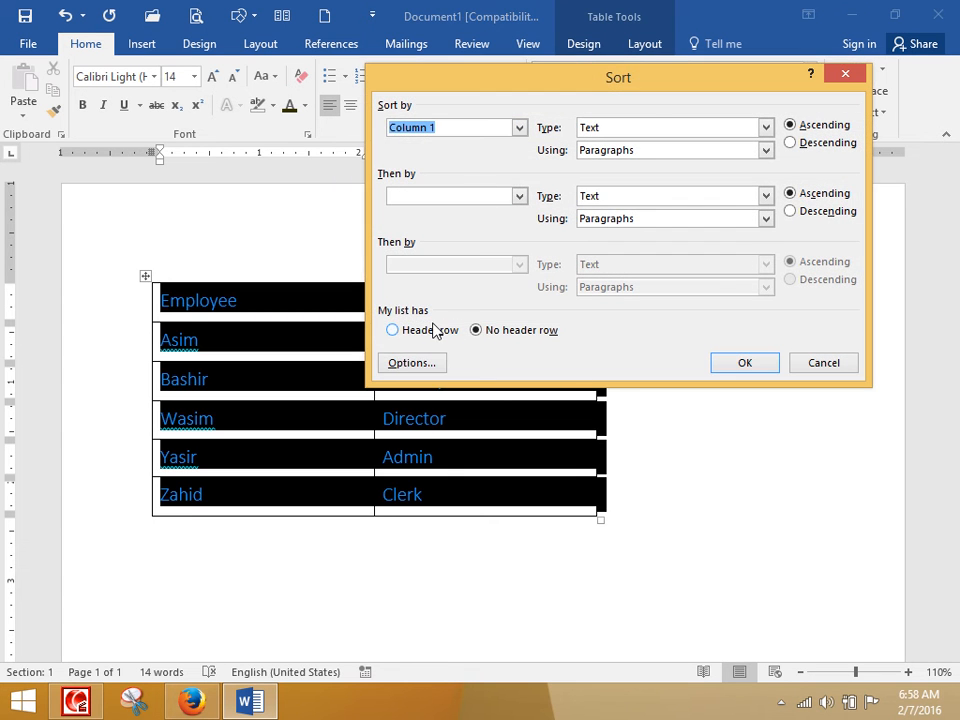
left_click(432, 330)
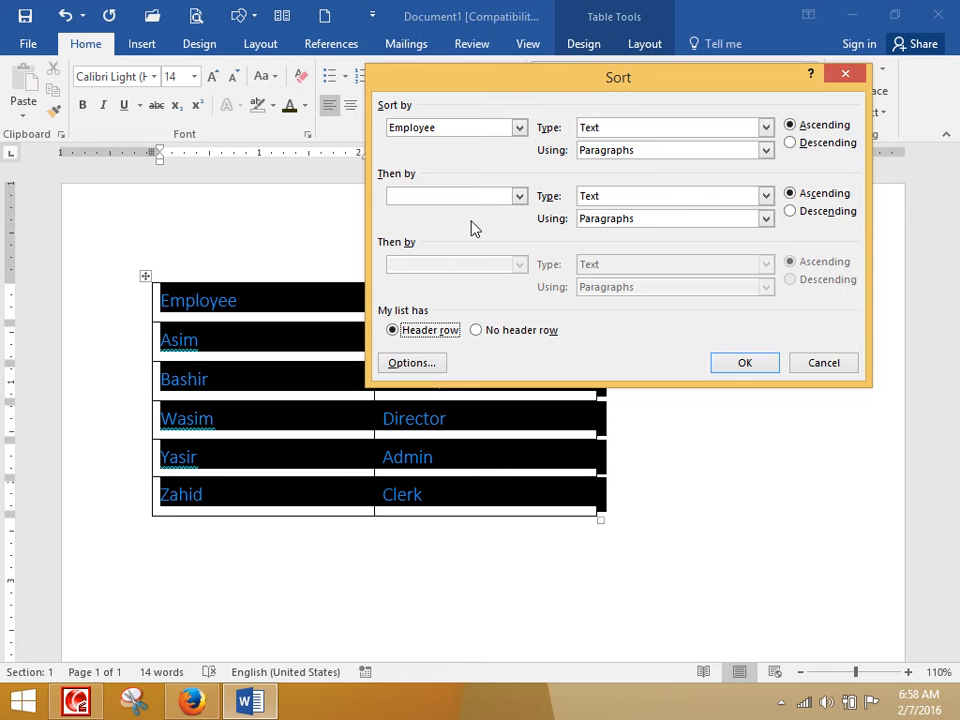
left_click(519, 199)
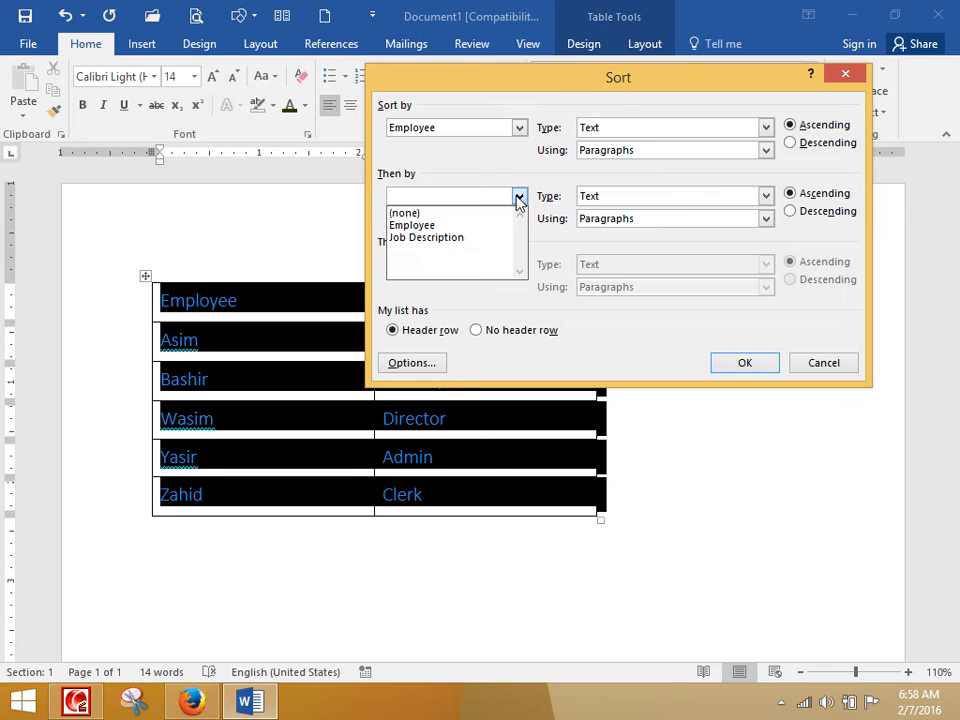
left_click(561, 336)
left_click(425, 335)
left_click(425, 335)
left_click(519, 199)
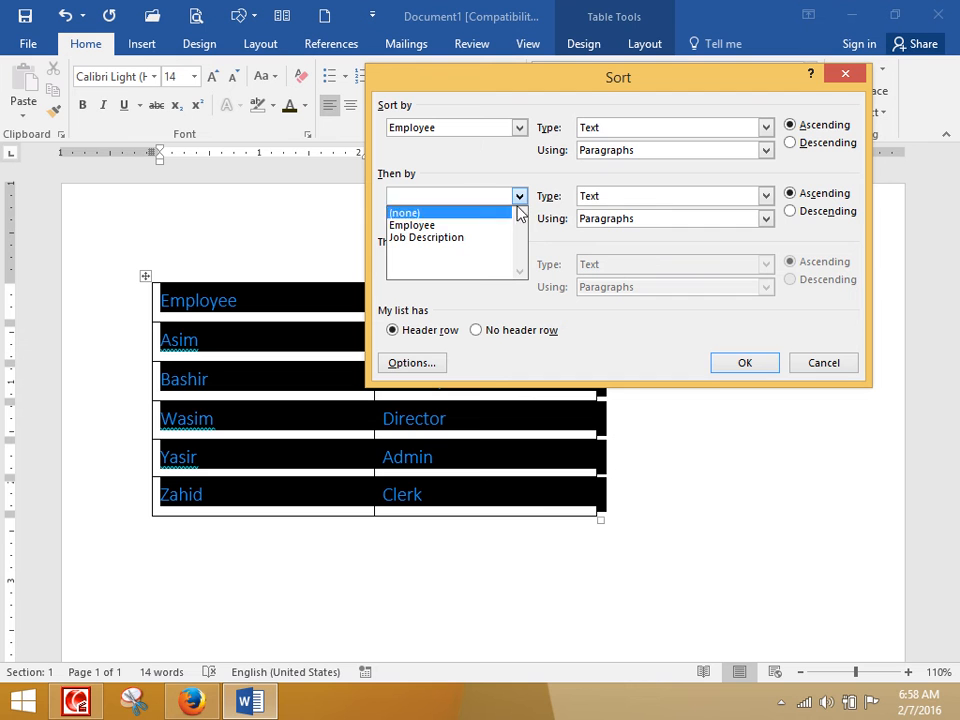
left_click(657, 360)
left_click(810, 362)
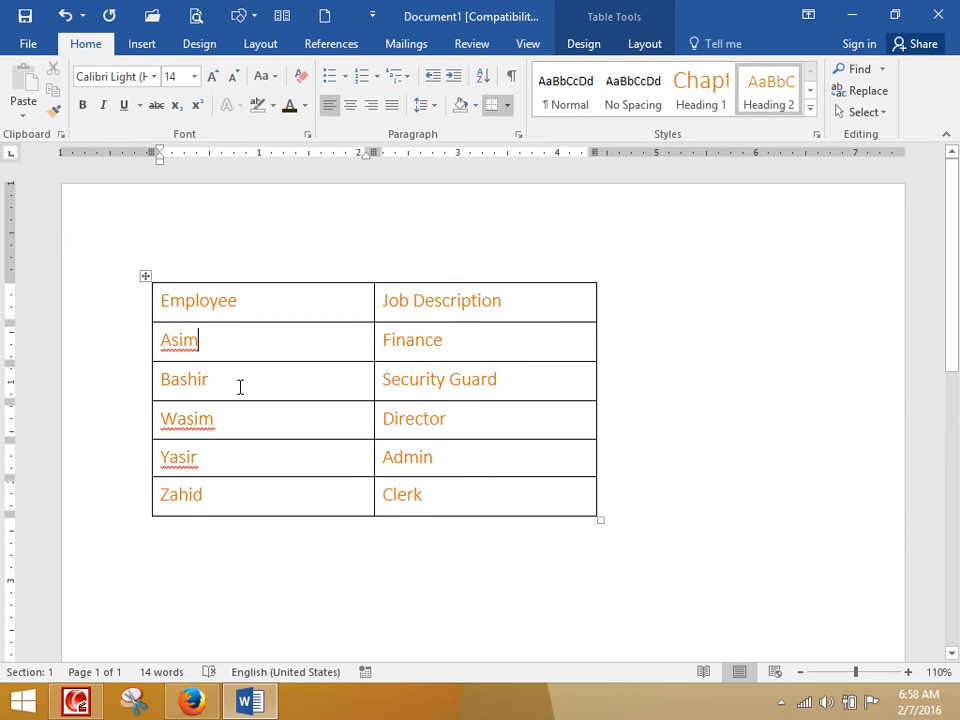
- Change the second employee's name to match the first employee's, and set that row's job description to Admin
left_click_drag(255, 378, 156, 379)
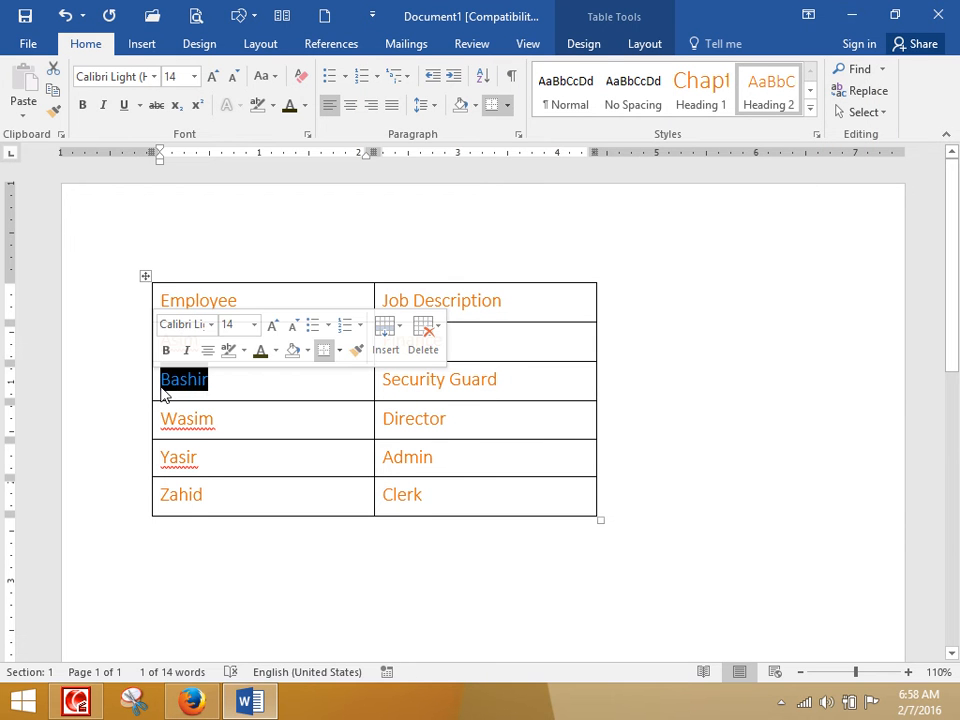
type("Asim")
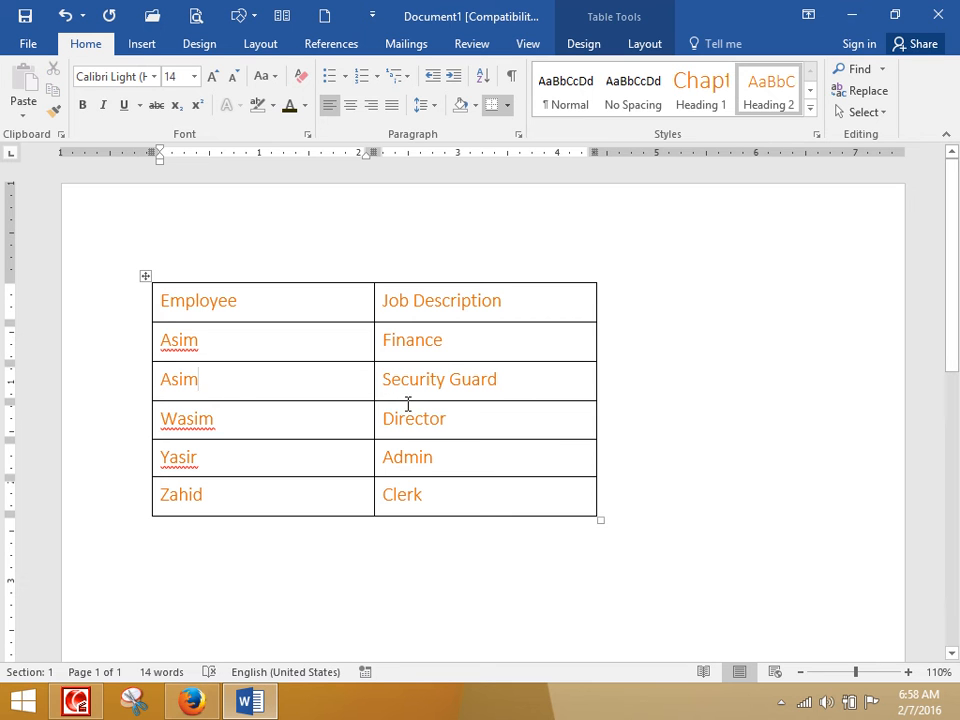
left_click_drag(443, 340, 382, 340)
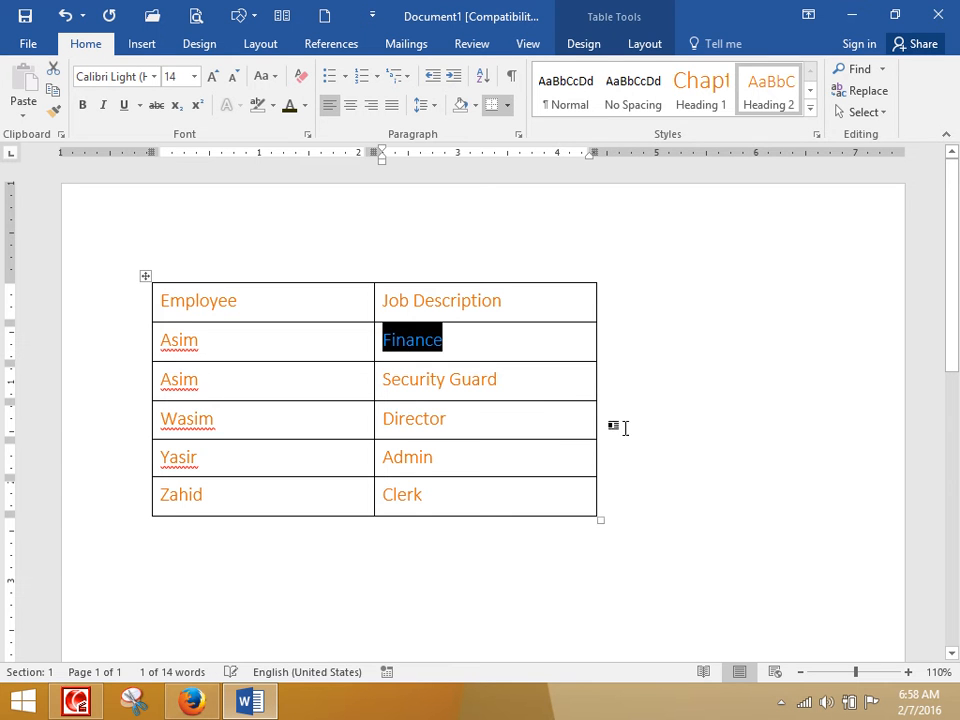
left_click_drag(505, 380, 361, 373)
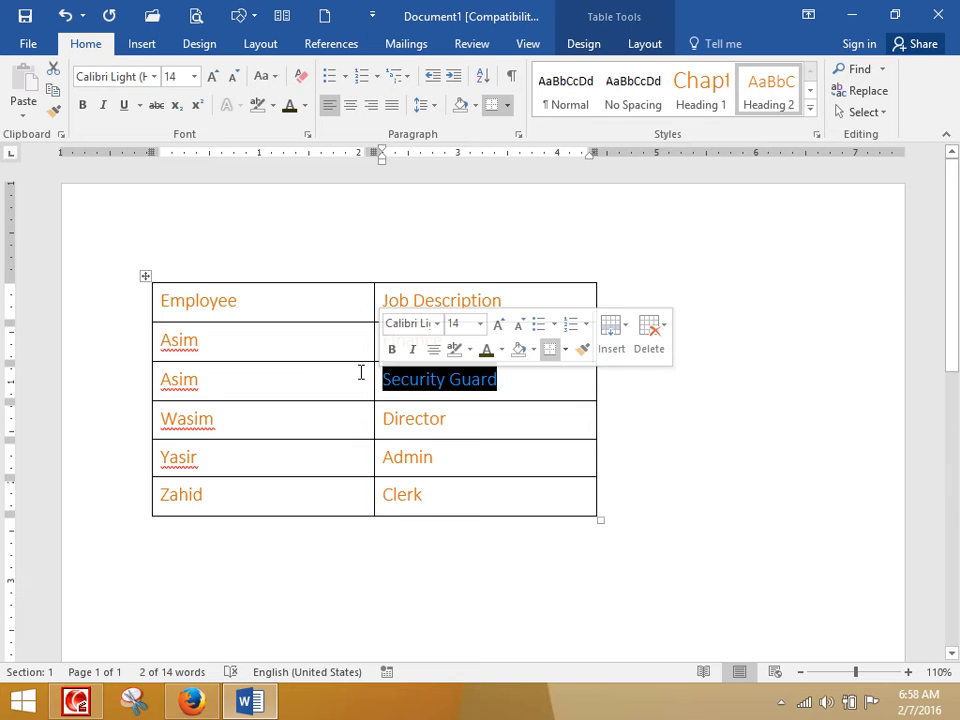
type("Admin")
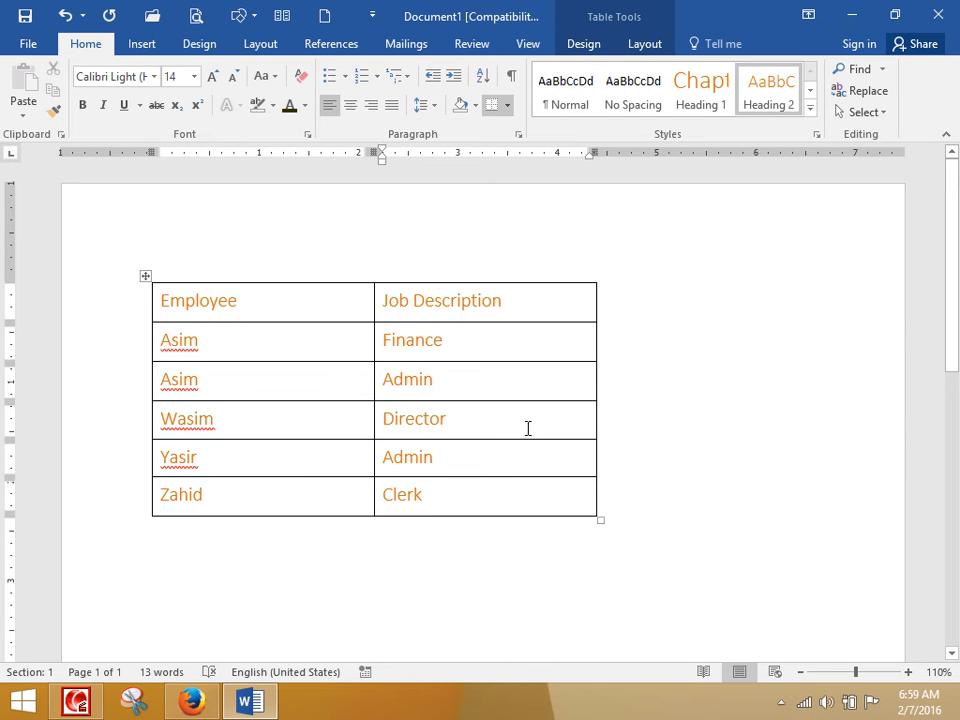
- Sort the whole table by Employee and then by Job Description, both ascending, with the Header row option
left_click(145, 275)
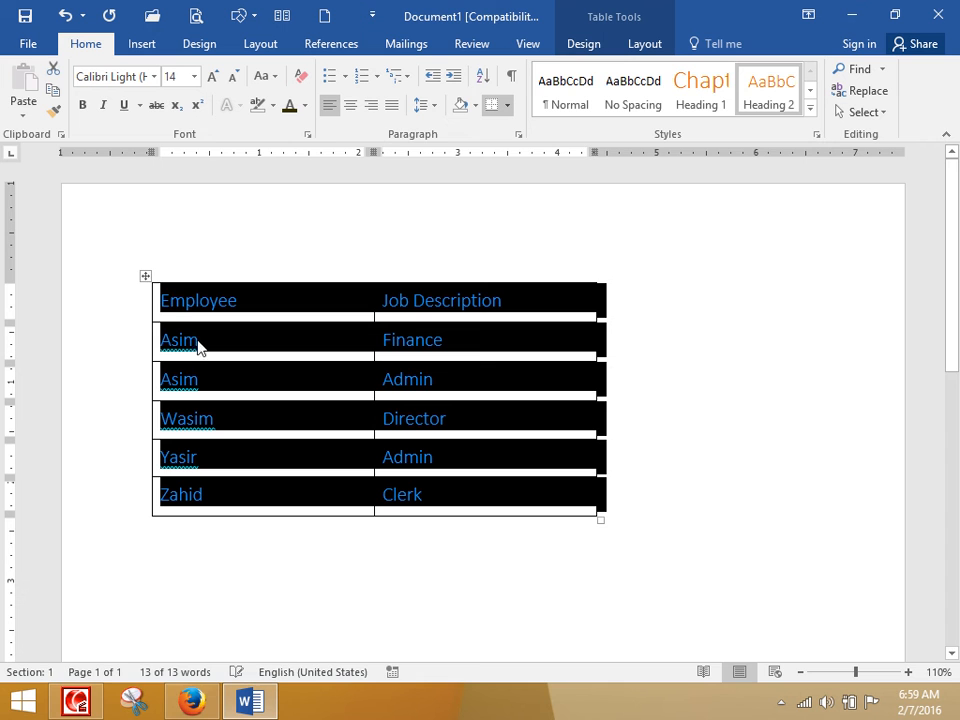
left_click(482, 76)
left_click(446, 330)
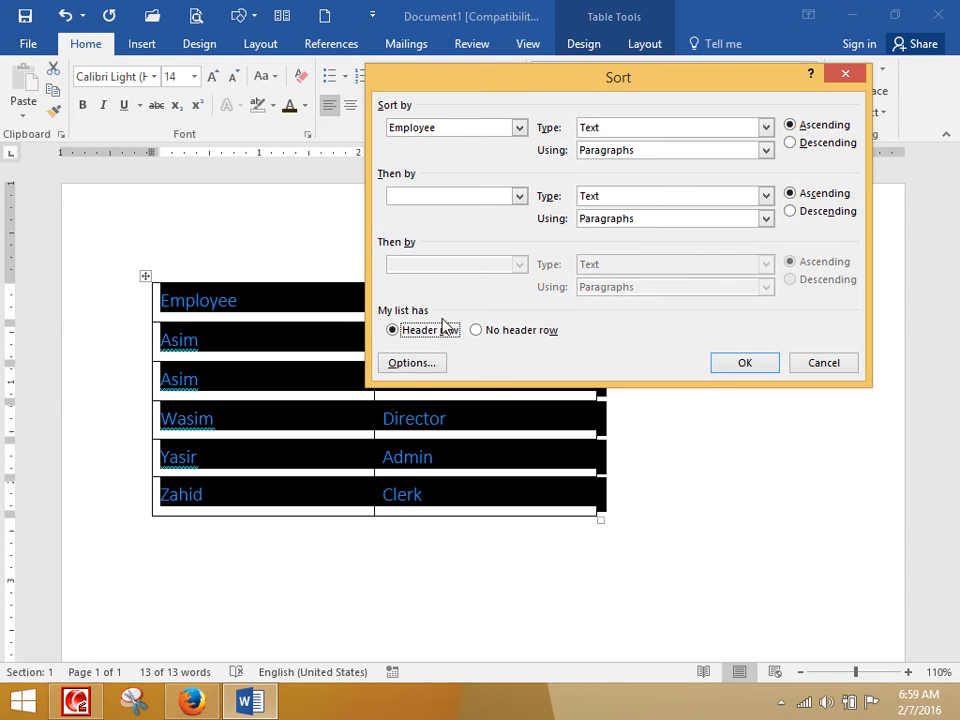
left_click(519, 196)
left_click(450, 238)
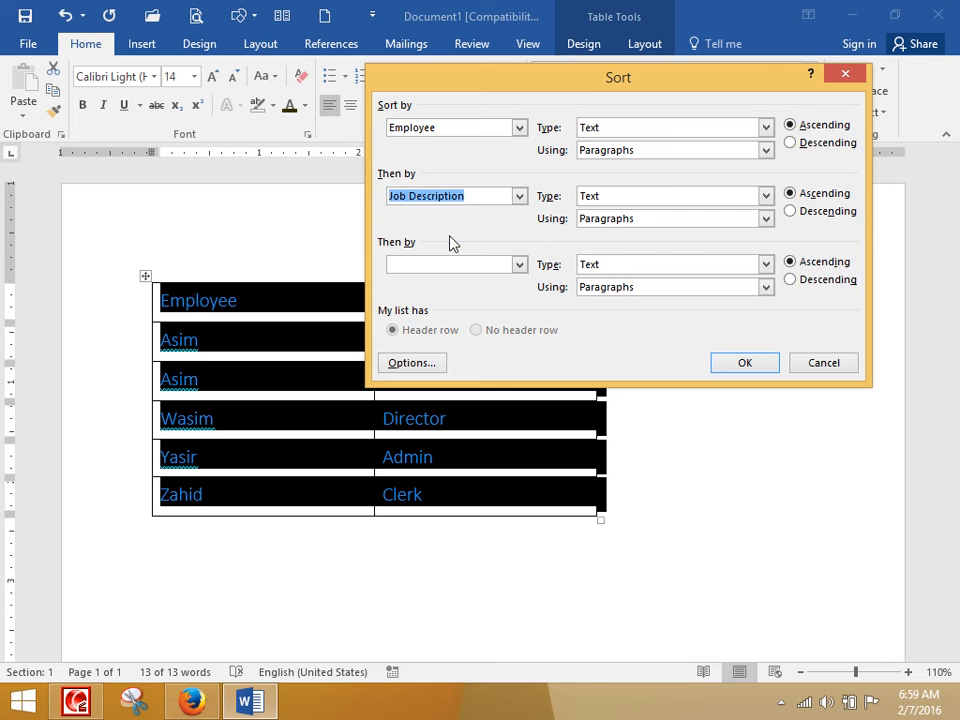
left_click_drag(648, 76, 760, 10)
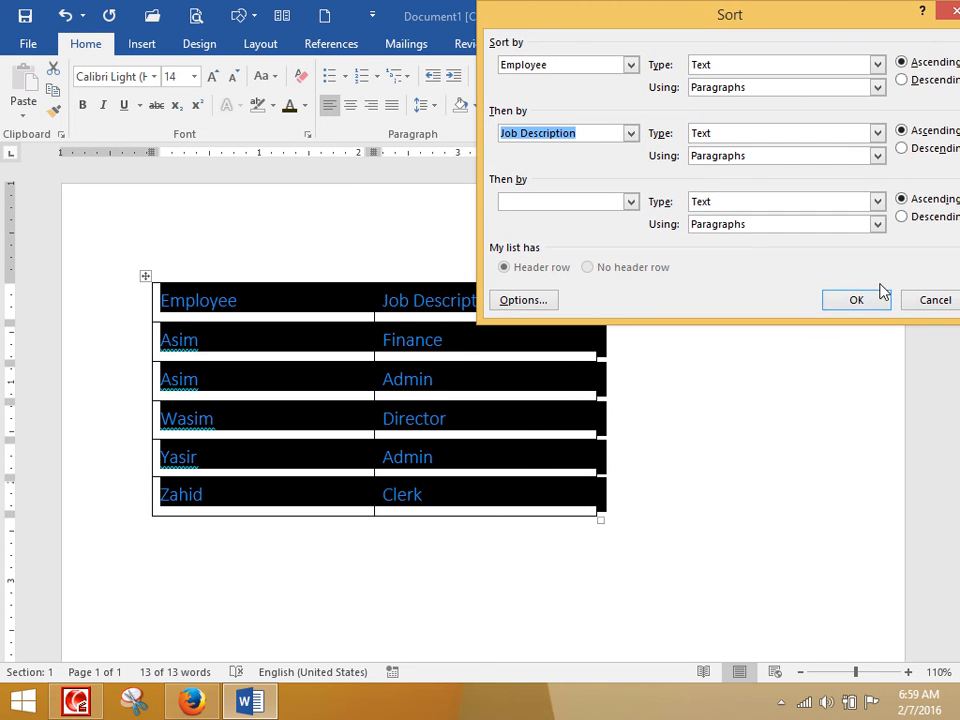
left_click(858, 298)
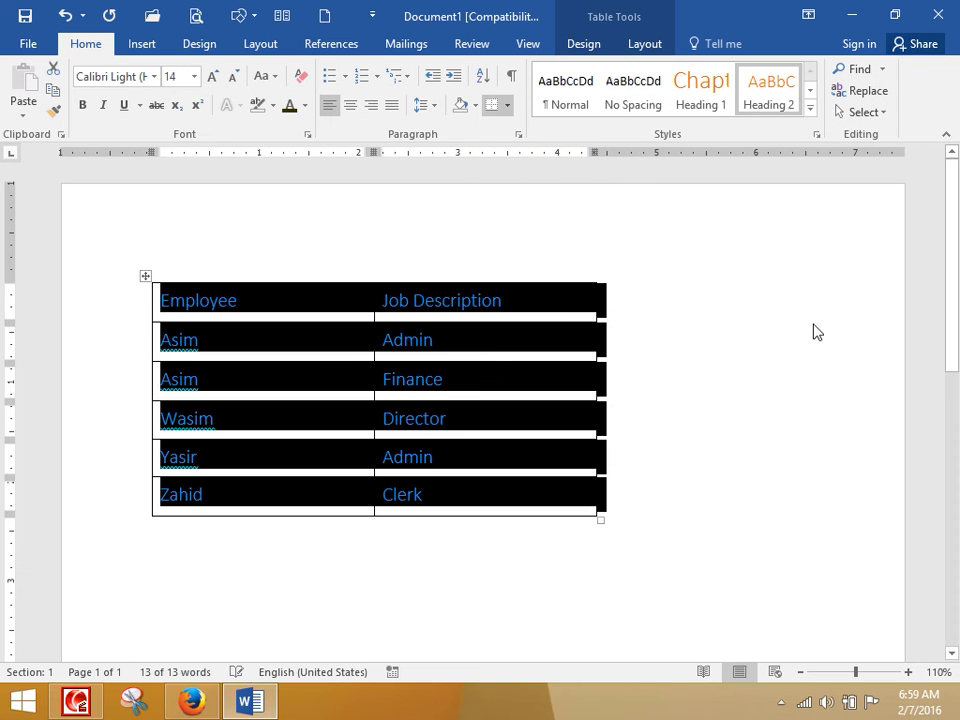
left_click(493, 358)
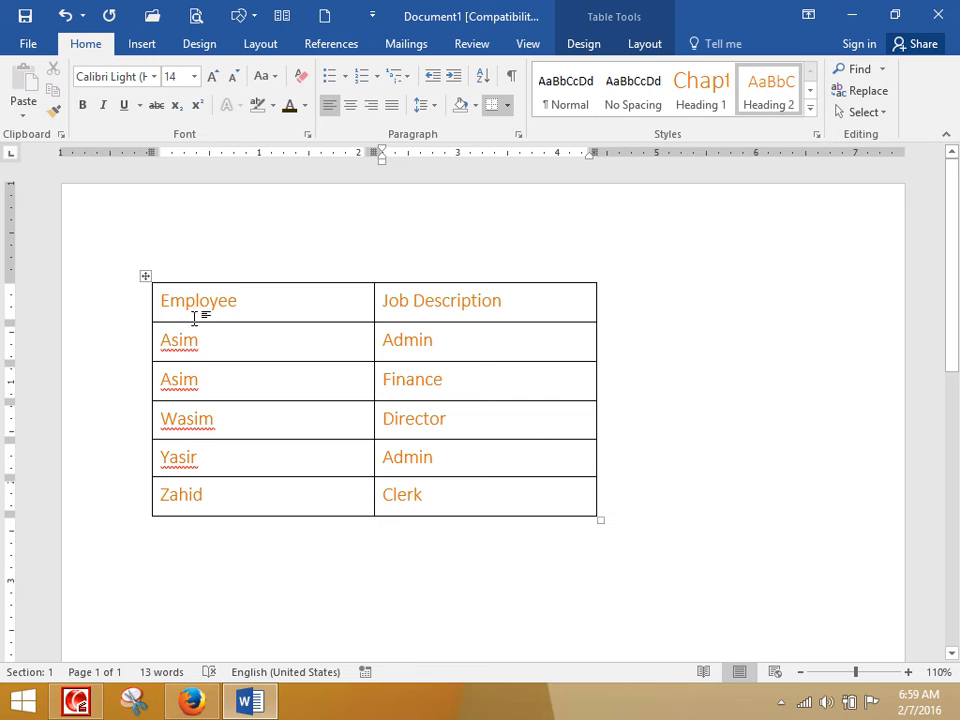
- Review the table's two-level sort settings with the Header row option, and close them without sorting
left_click_drag(202, 309, 240, 491)
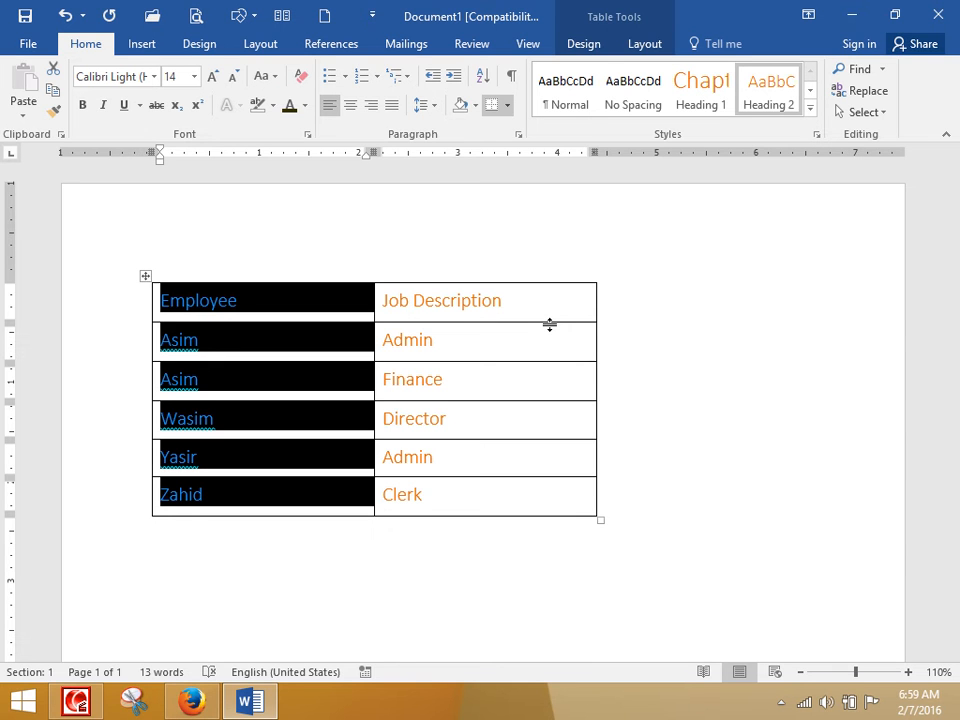
left_click(467, 378)
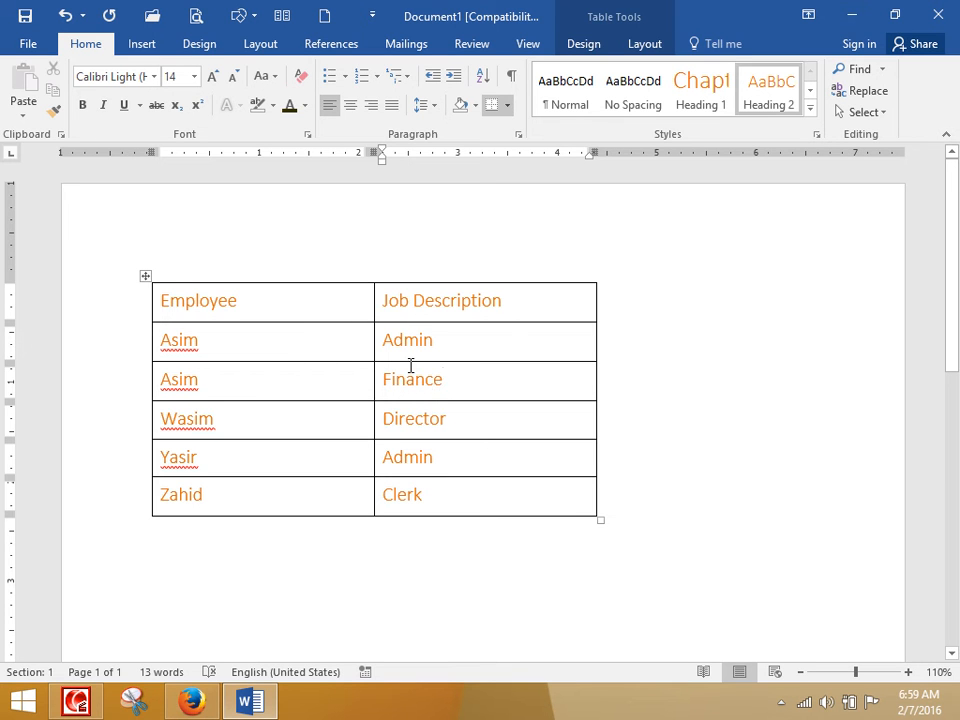
left_click(145, 275)
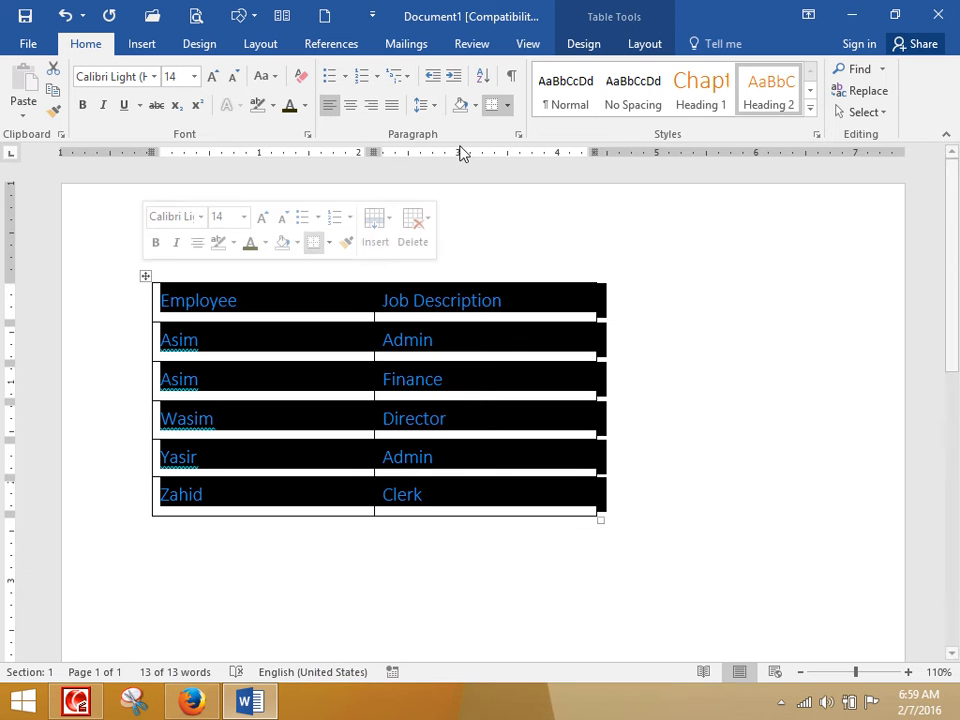
left_click(484, 78)
left_click(499, 265)
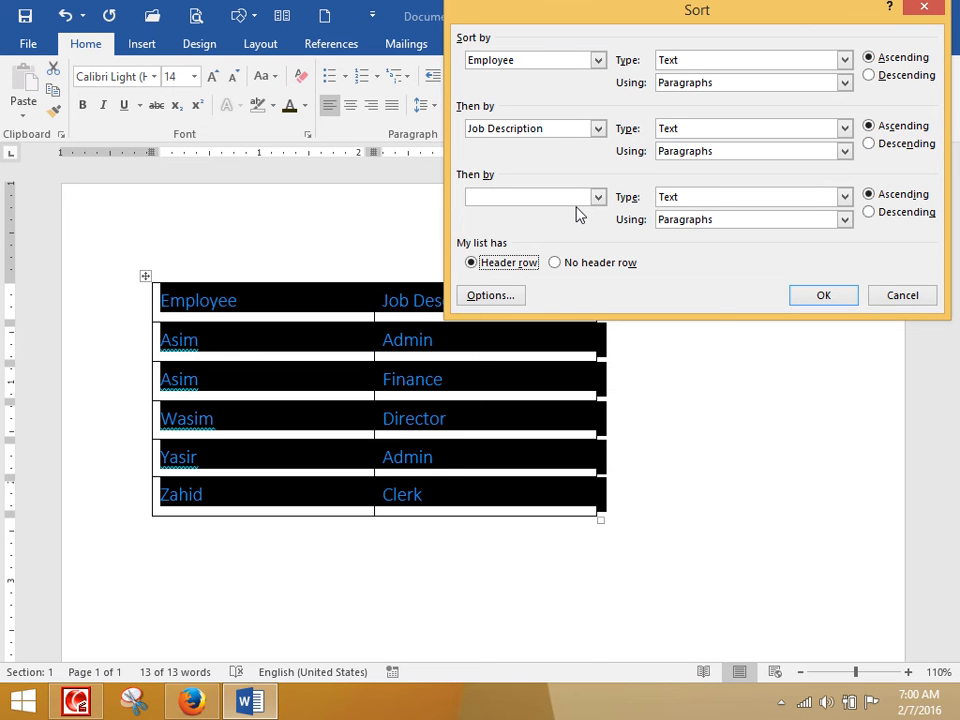
left_click(900, 297)
left_click(546, 392)
left_click(424, 459)
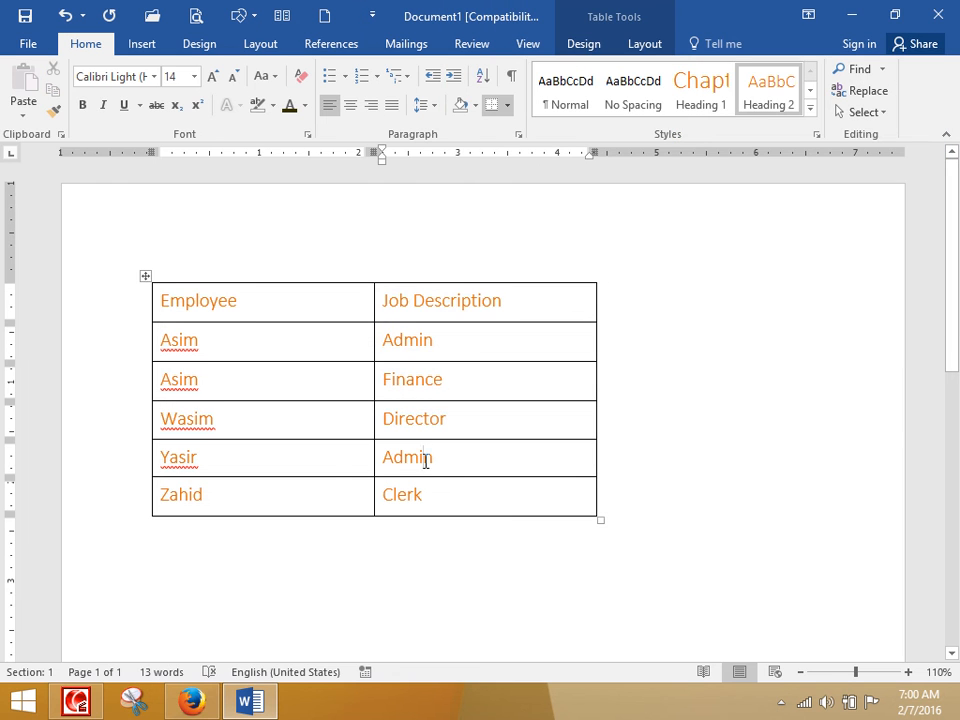
left_click_drag(183, 292, 171, 460)
left_click(171, 460)
left_click_drag(169, 457, 203, 457)
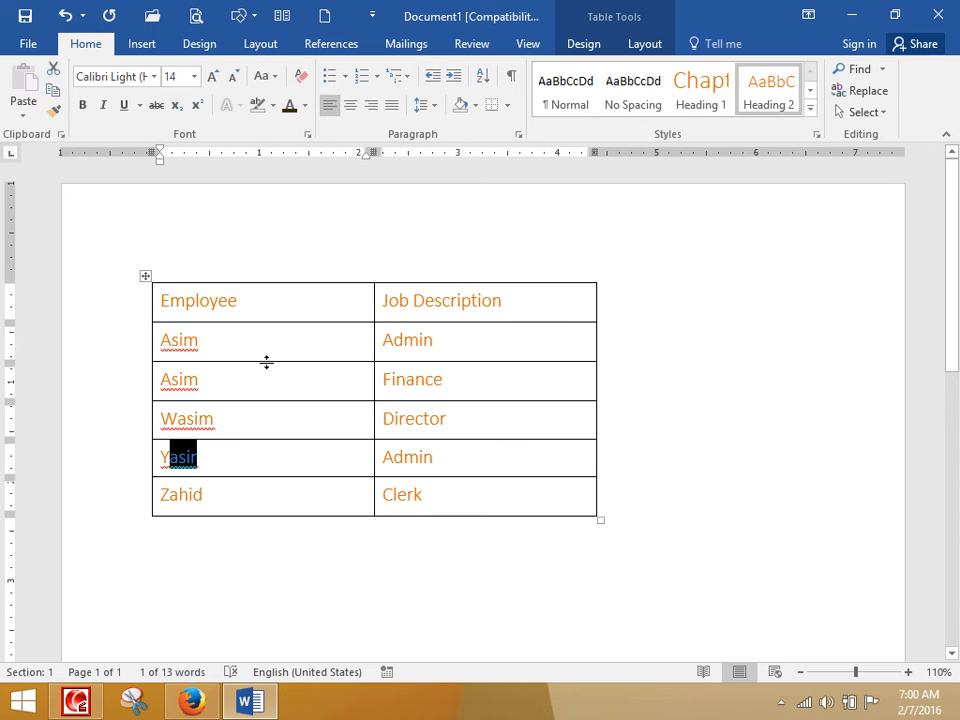
- Examine the third sort level and the Sort Options for field separators, case sensitivity and sorting language, and cancel without sorting
left_click(146, 277)
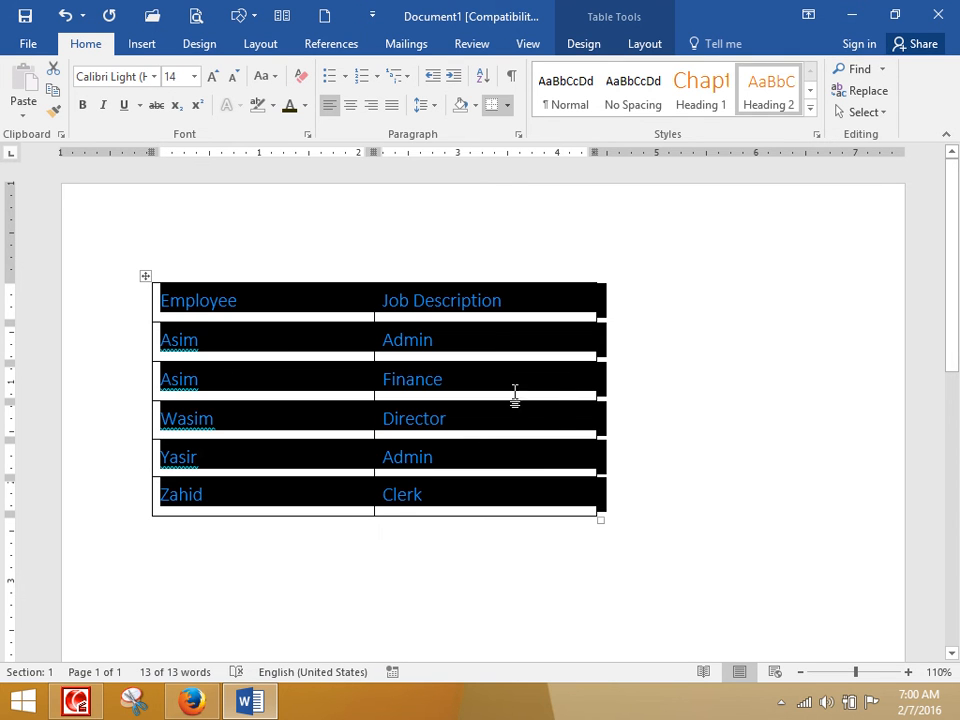
left_click(483, 76)
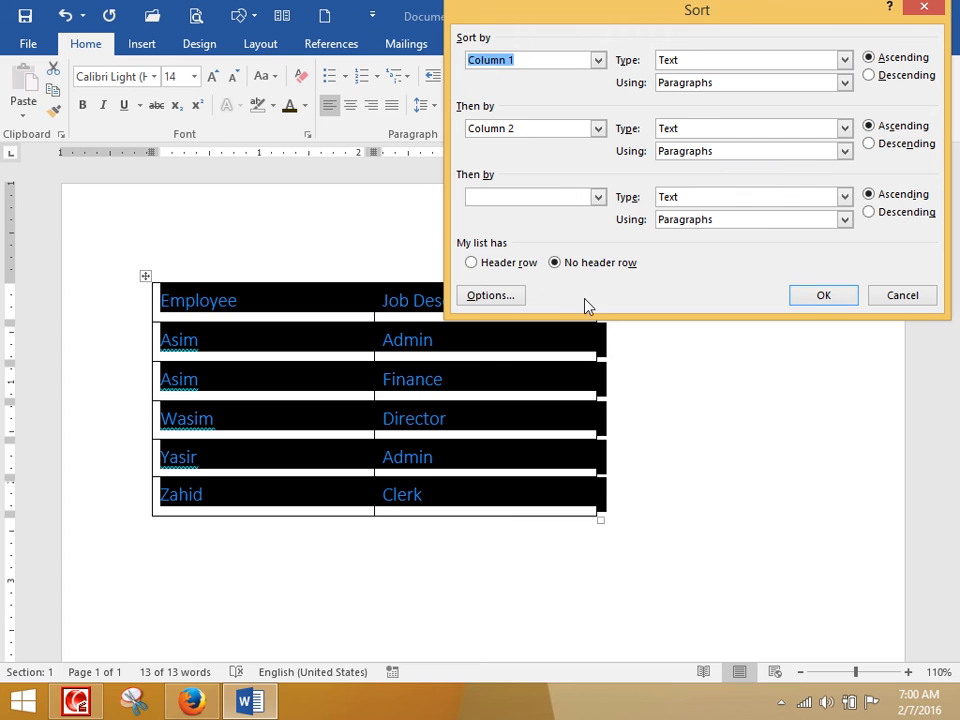
left_click(512, 264)
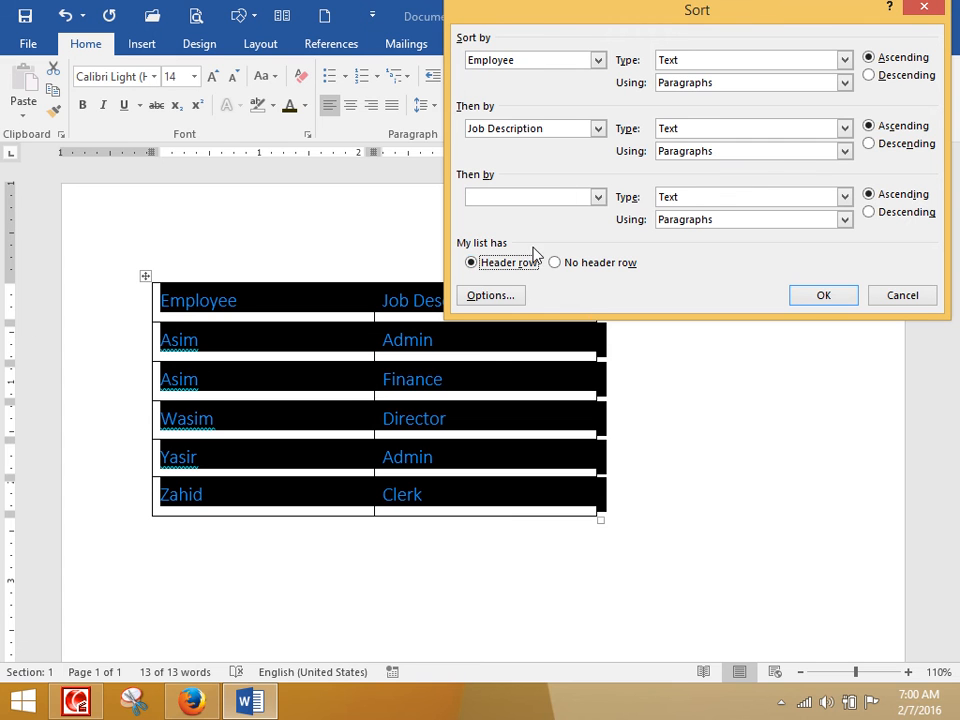
left_click(597, 197)
left_click(660, 284)
left_click(494, 297)
left_click_drag(410, 203, 514, 49)
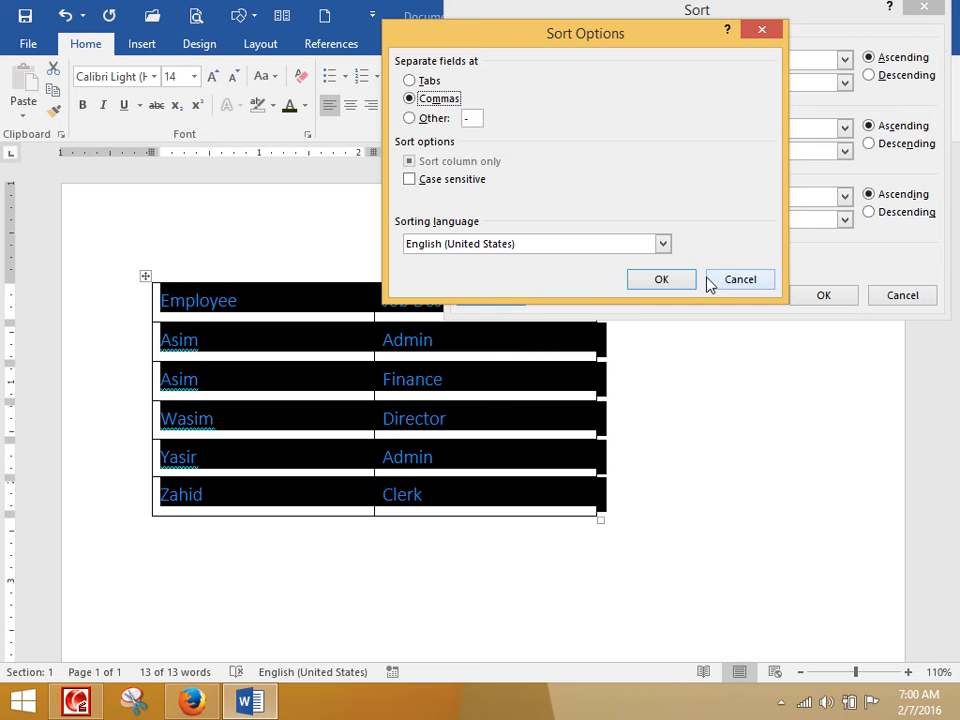
left_click(740, 280)
left_click(921, 296)
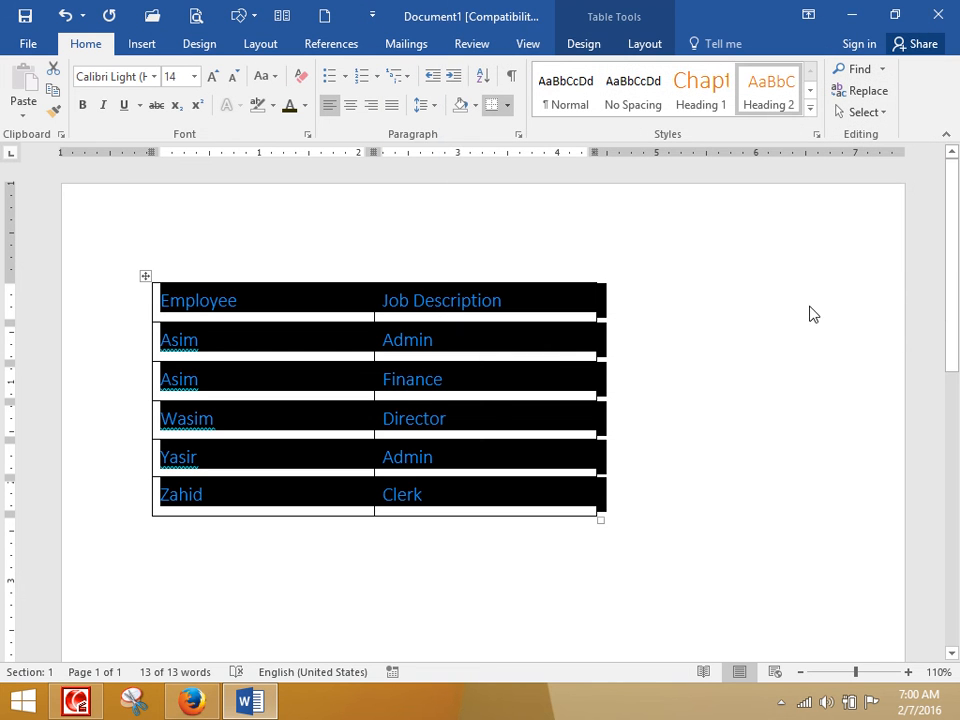
- In a new blank document with a tab stop at 2 inches, enter the tab-separated header line Student and Course at 20 pt
left_click(324, 16)
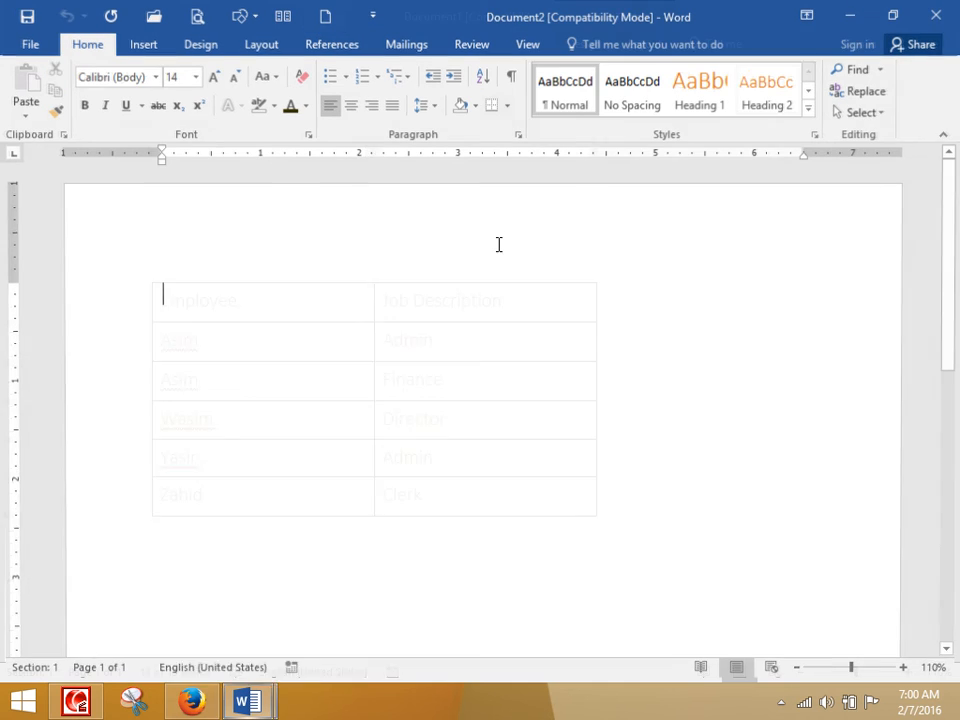
left_click(359, 157)
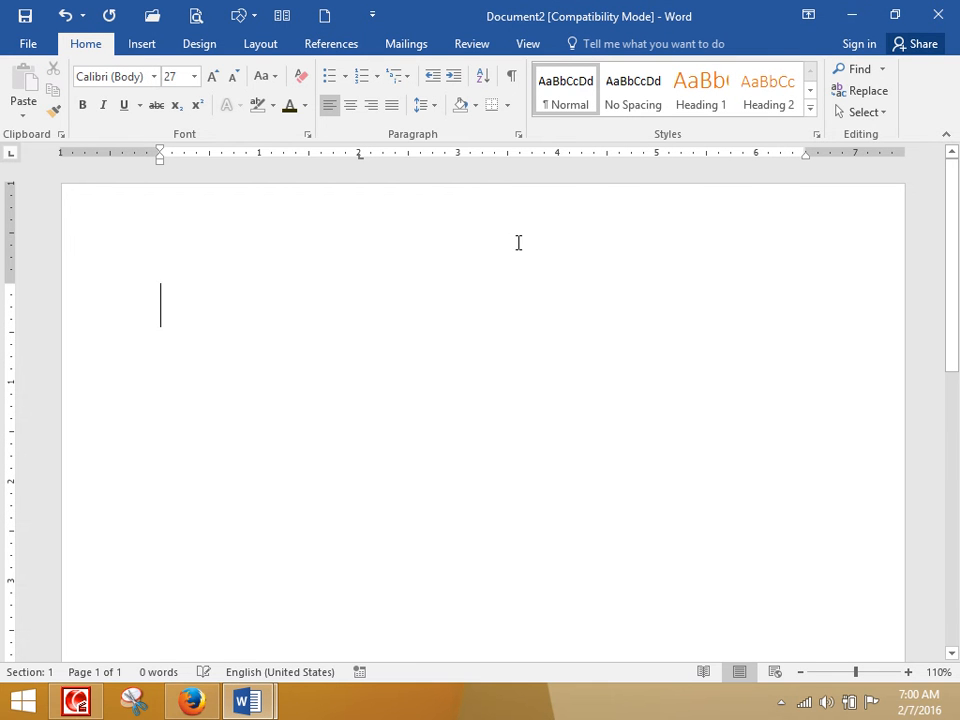
type("Studen")
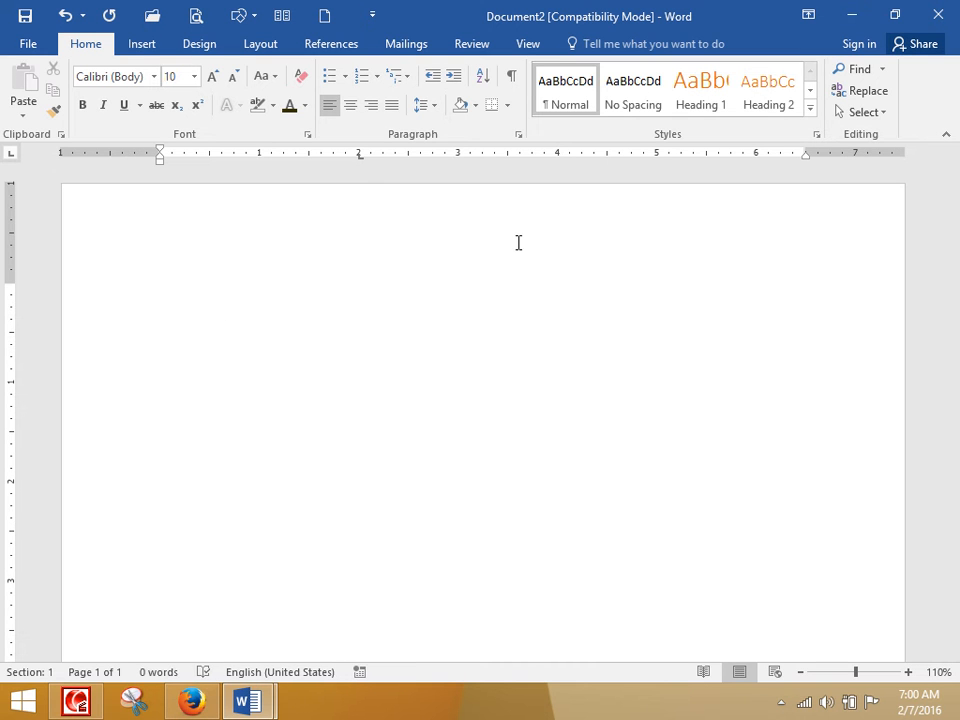
type("STudent")
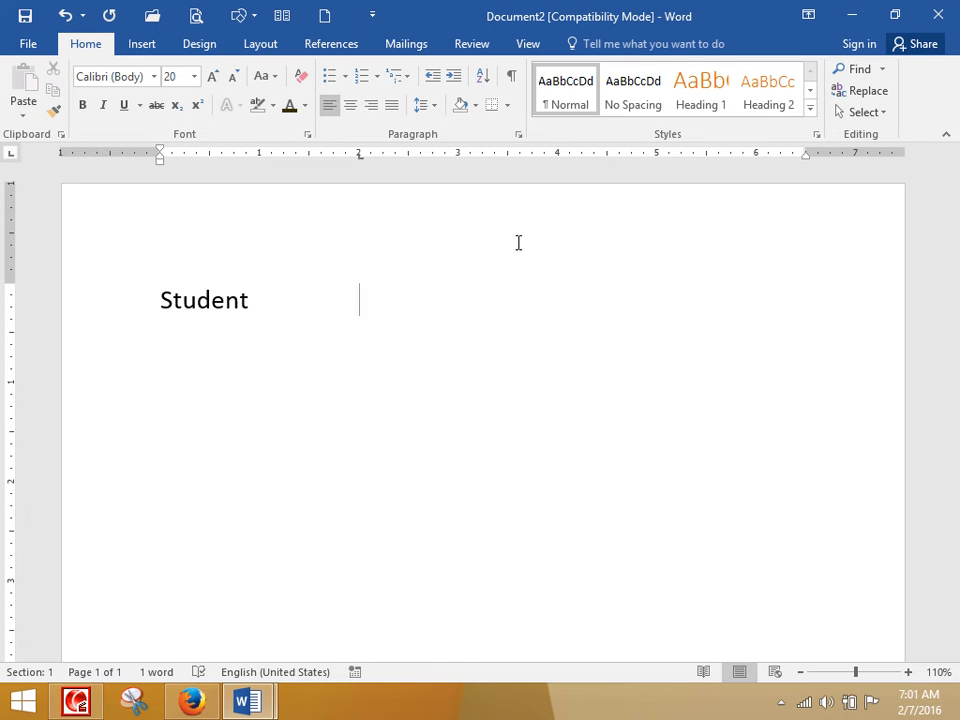
key("Tab")
key("Tab")
key("Tab")
type("Course")
key("Return")
- Add the first list line with a student's name and the course MOS, separated by a tab
type("X")
key("BackSpace")
type("Zahid")
key("Tab")
key("Tab")
key("Tab")
type("mo")
key("BackSpace")
key("BackSpace")
type("MOS")
key("Return")
- Add the second list line with a student's name and the course DIT, separated by a tab
type("Ss")
key("BackSpace")
type("ajajd")
key("Tab")
key("Tab")
key("Tab")
key("BackSpace")
key("BackSpace")
key("BackSpace")
key("BackSpace")
key("BackSpace")
key("BackSpace")
key("BackSpace")
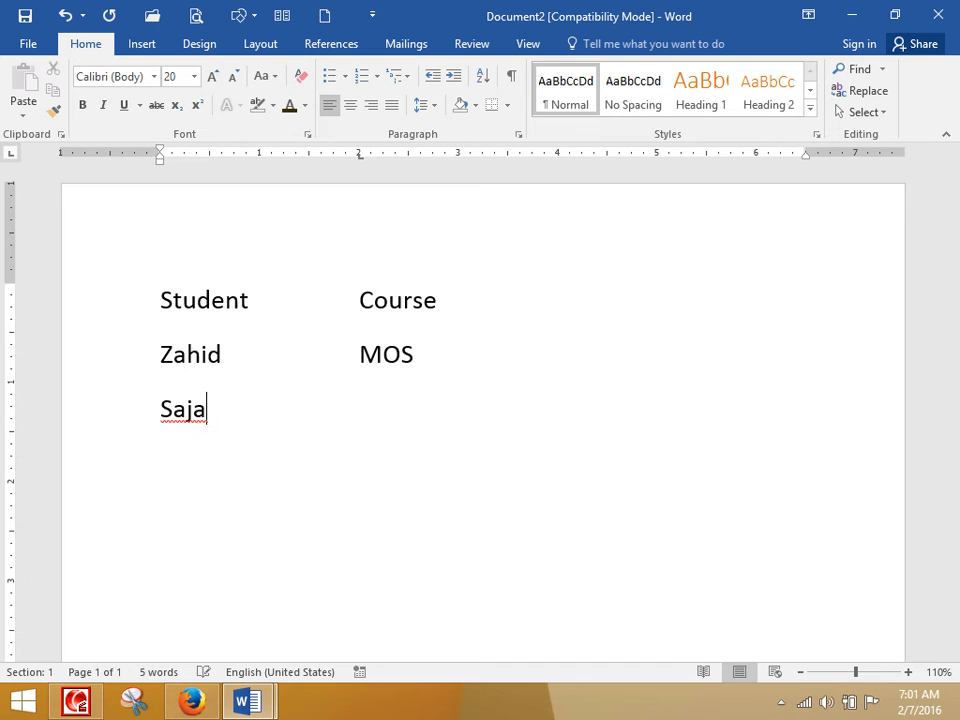
type("jjad")
key("Tab")
key("Tab")
key("Tab")
type("Dire")
key("BackSpace")
key("BackSpace")
key("BackSpace")
type("IT")
key("Return")
- Add the third list line with a student's name and the course CCNA, separated by a tab
type("ASim")
key("Tab")
key("Tab")
key("Tab")
key("BackSpace")
key("BackSpace")
key("BackSpace")
key("BackSpace")
key("BackSpace")
type("im")
key("Tab")
key("Tab")
key("Tab")
type("CCNA")
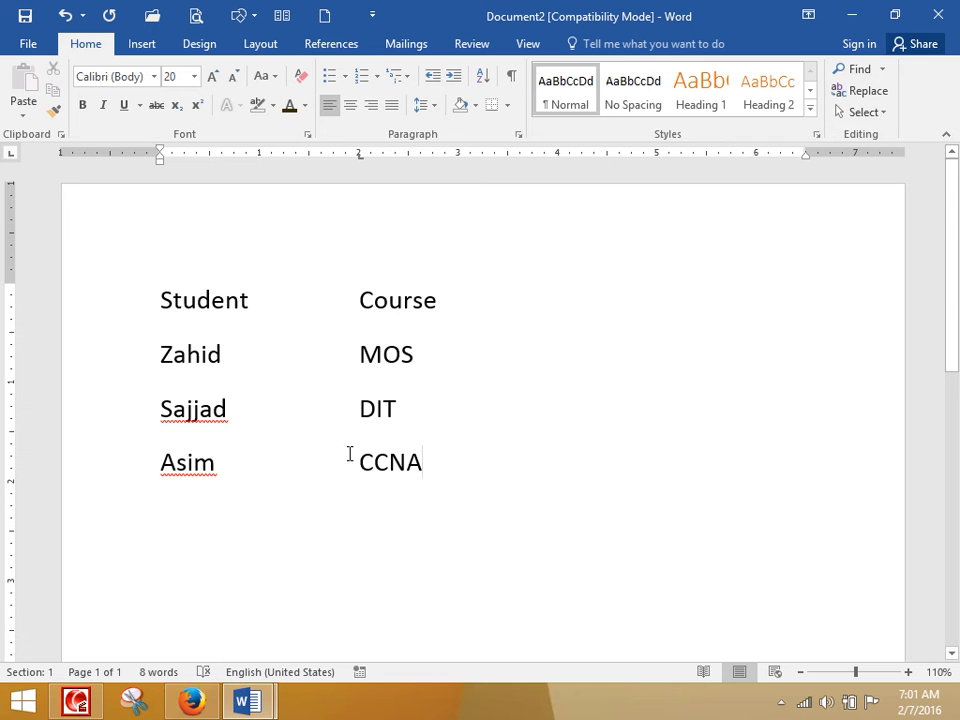
- Sort the whole student list by Headings in ascending order, with the Header row option and fields separated at Tabs
left_click_drag(441, 497, 197, 318)
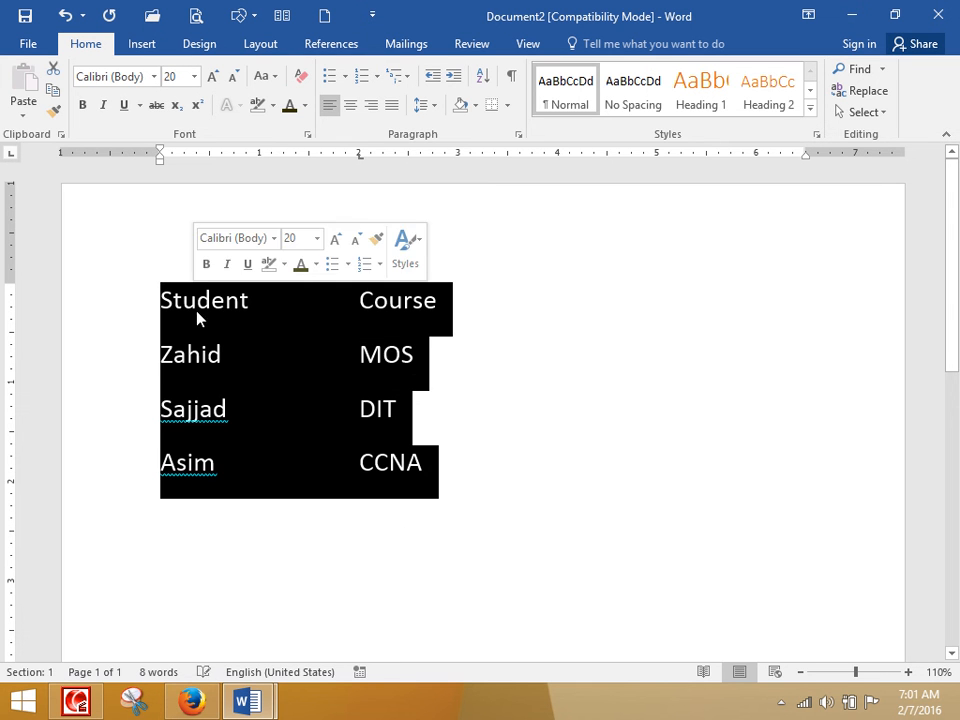
left_click(482, 76)
left_click(555, 241)
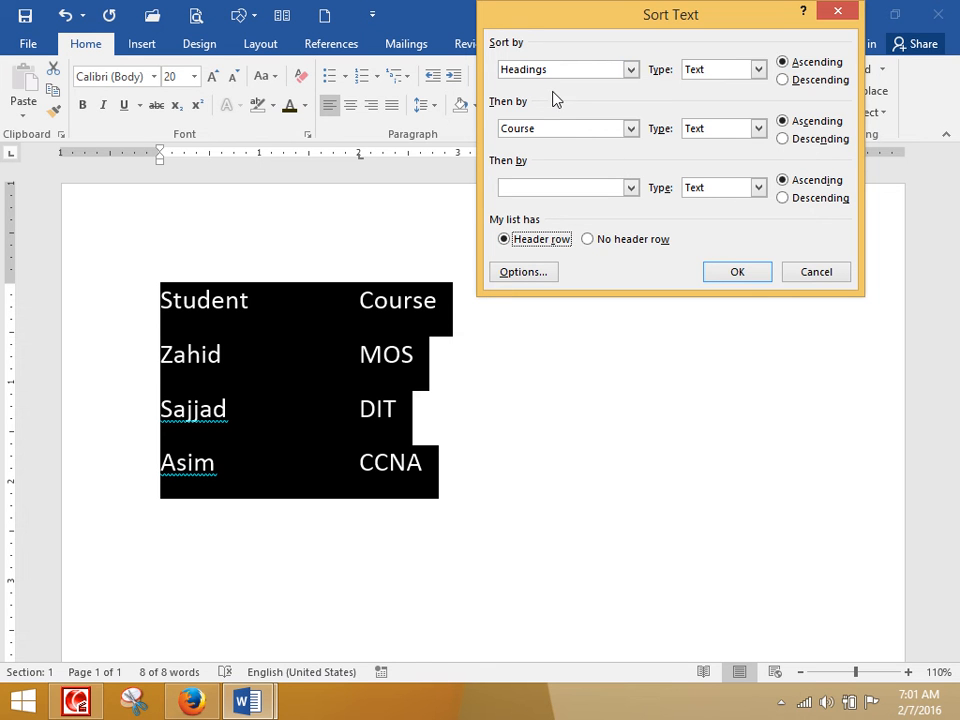
left_click(631, 128)
left_click(576, 146)
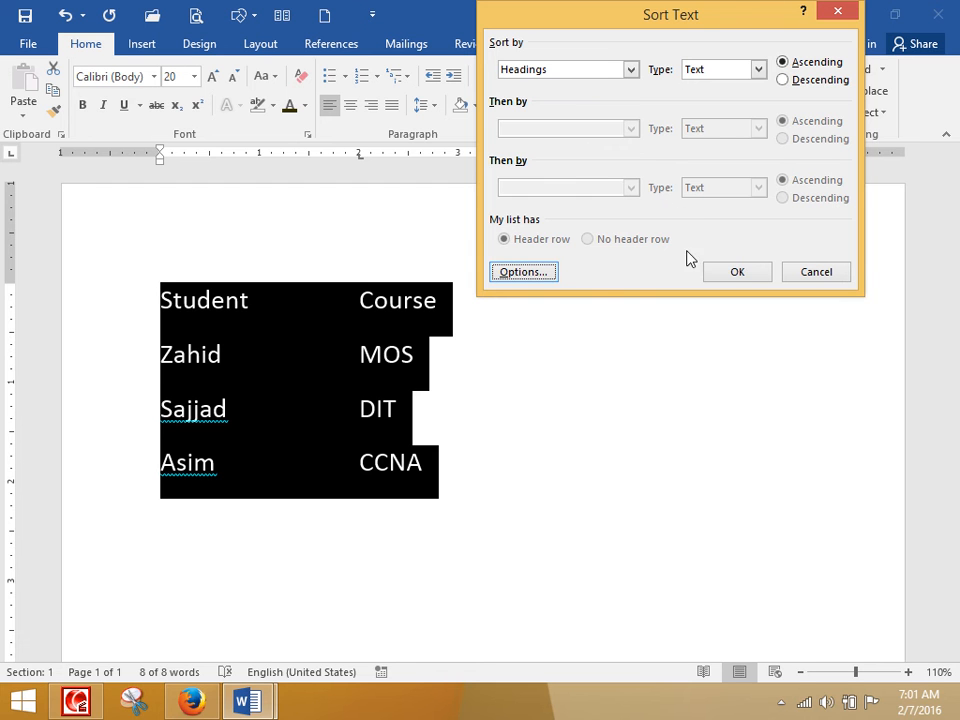
left_click(524, 273)
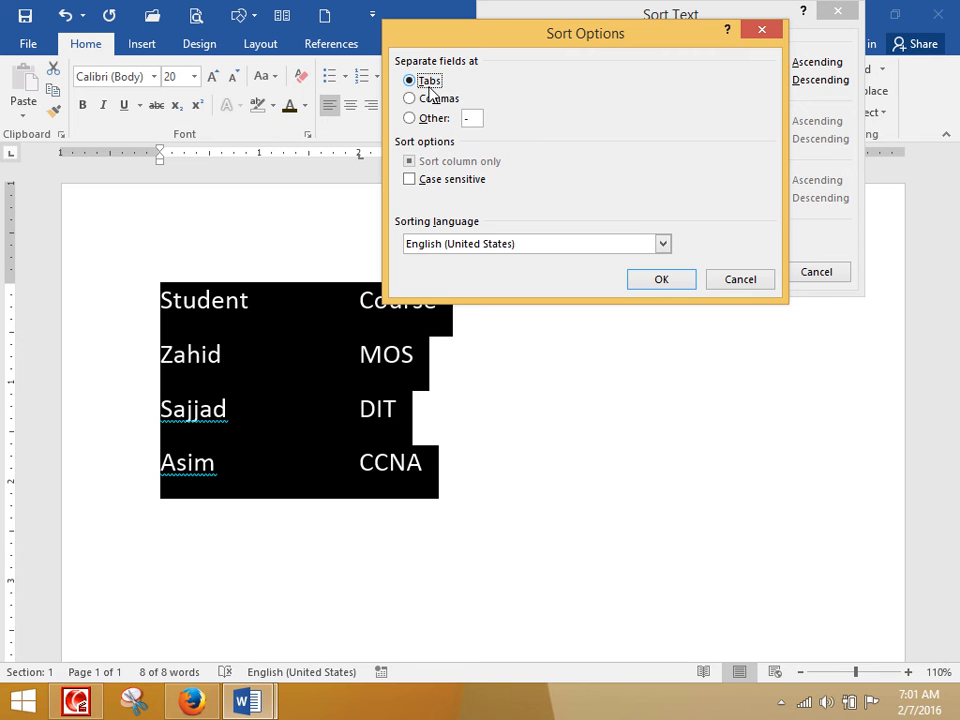
left_click(664, 283)
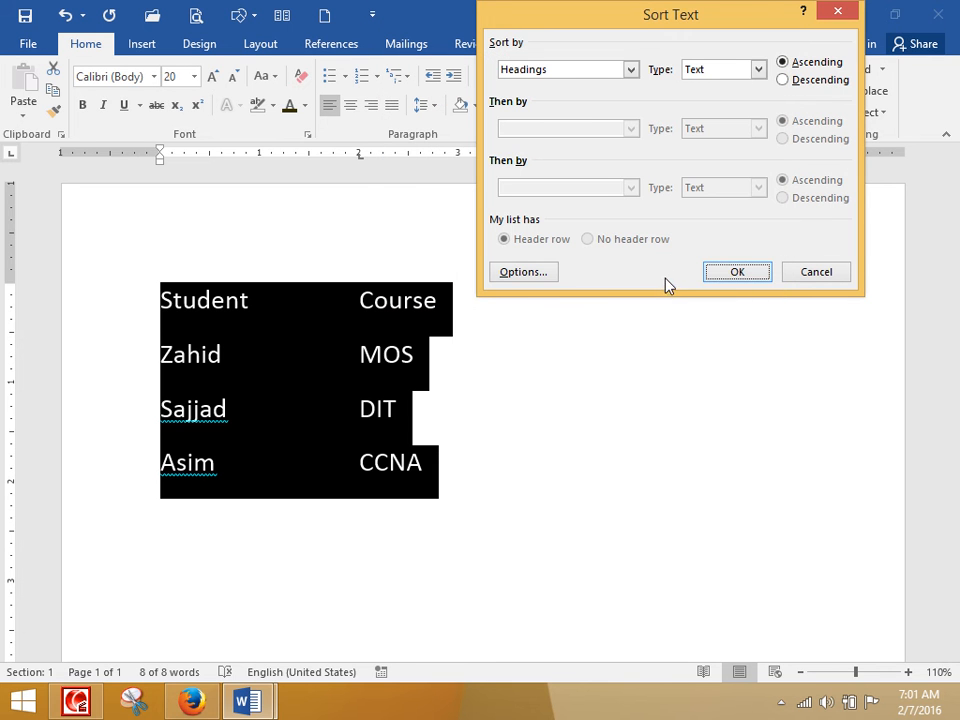
left_click(736, 271)
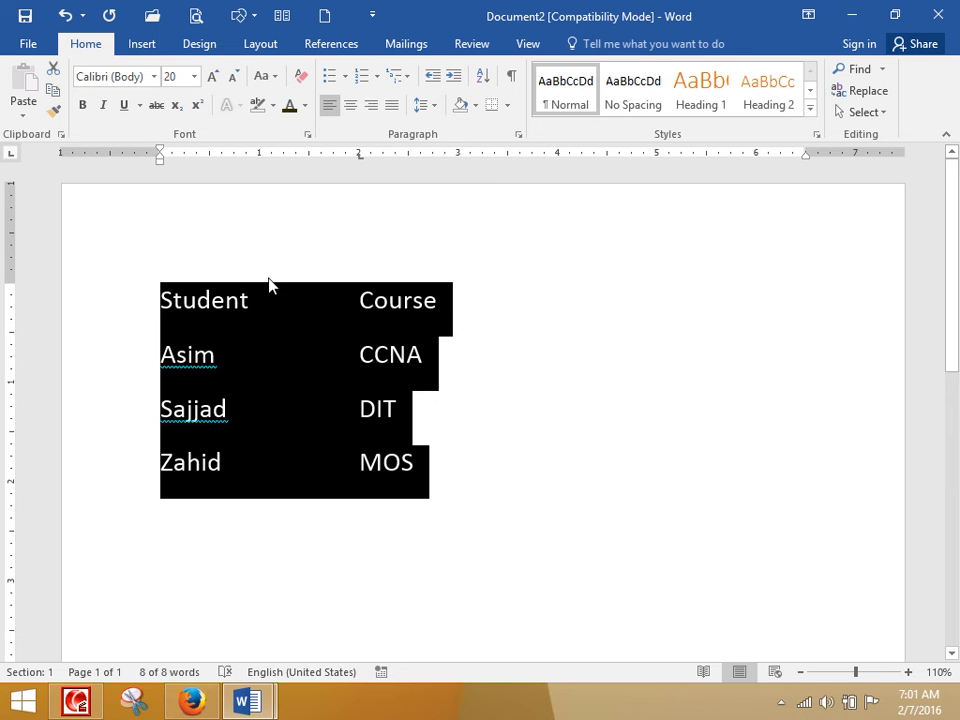
- Create a new blank document and enter the comma-separated header line "Name, Job" at 22 pt
left_click(325, 15)
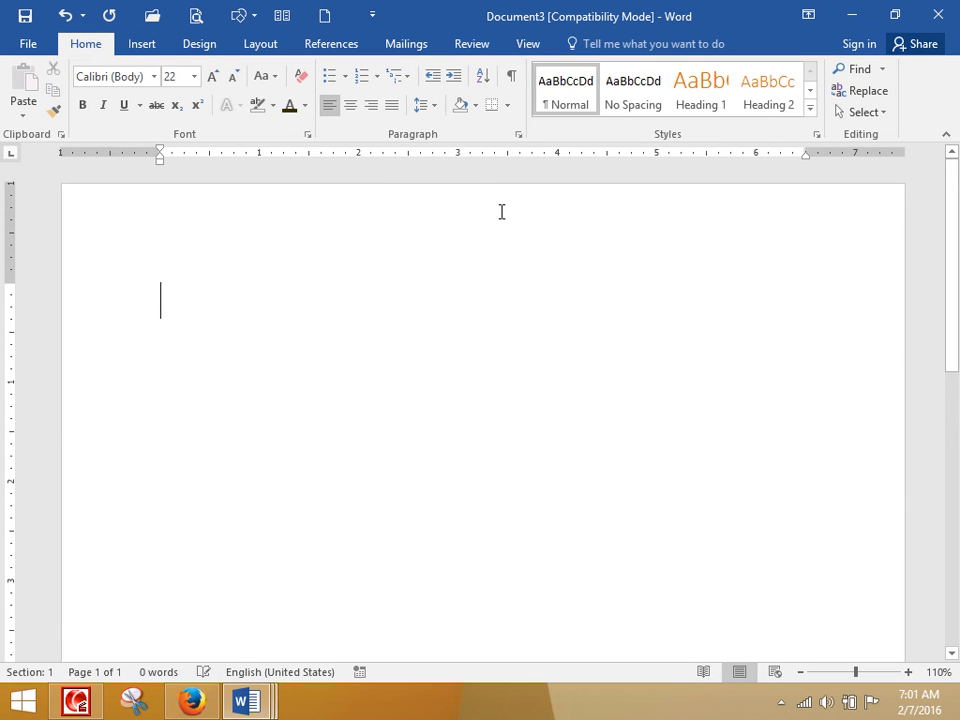
type("Name, ")
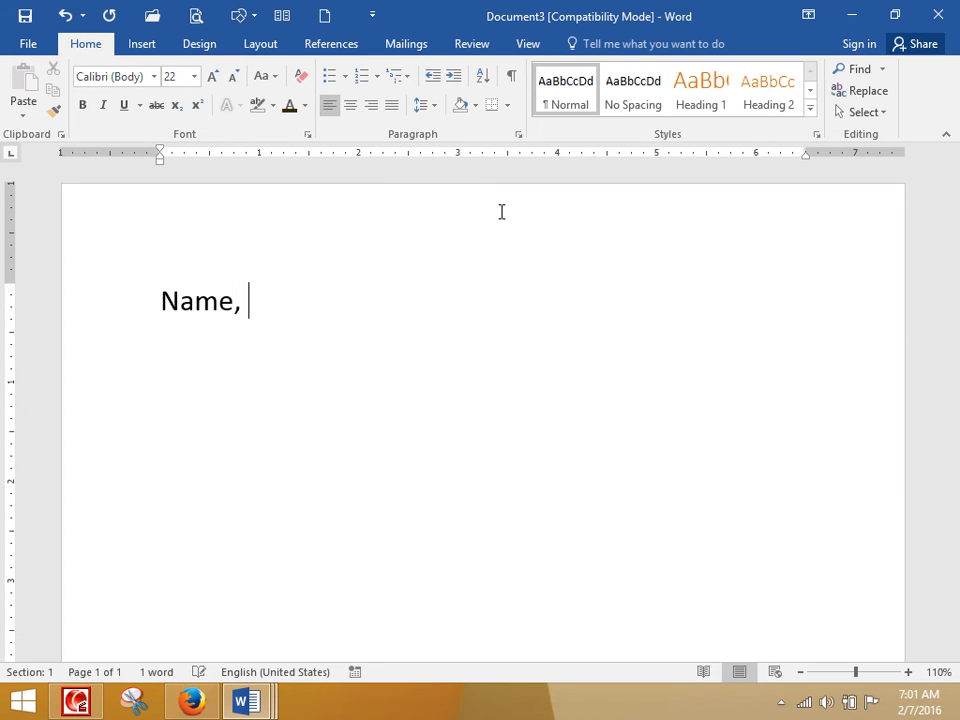
type("Job")
key("BackSpace")
key("BackSpace")
key("BackSpace")
key("BackSpace")
type("Tit")
key("BackSpace")
key("BackSpace")
type("Job")
key("Return")
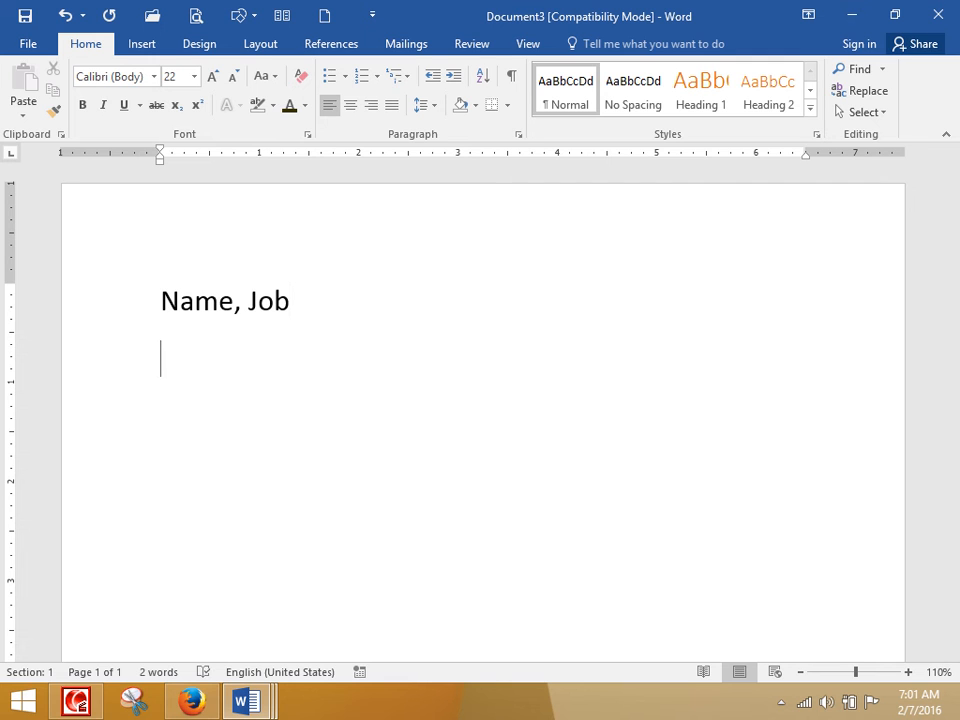
- Add three comma-separated lines below the header, each with an employee's name, for the jobs Clerk, Director and Finance
type("Sajjad, Clerk ")
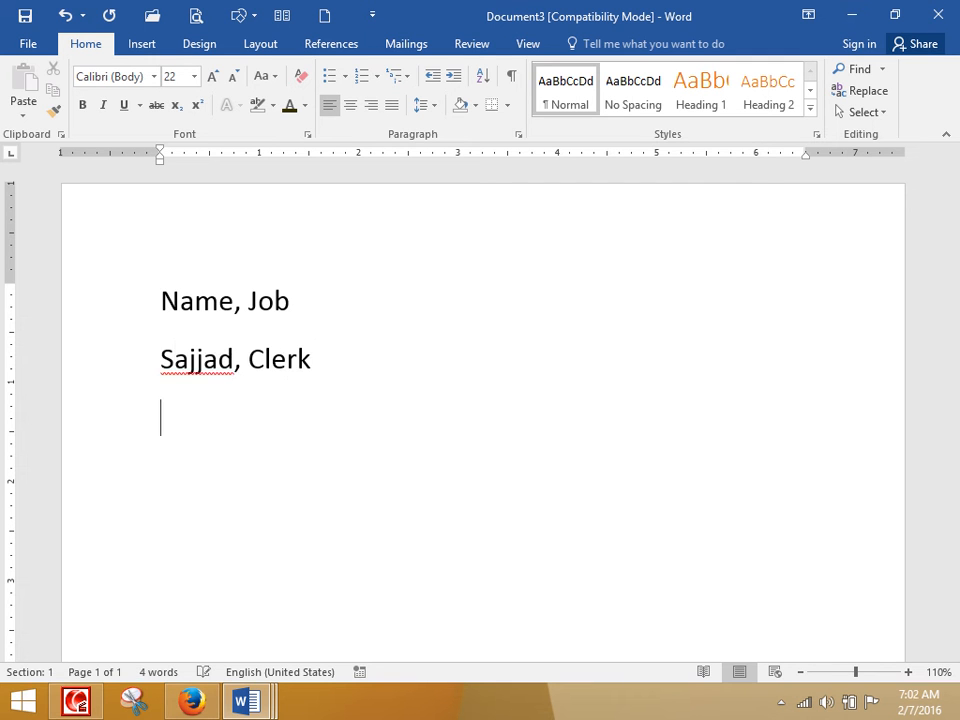
type("Wasim, Director")
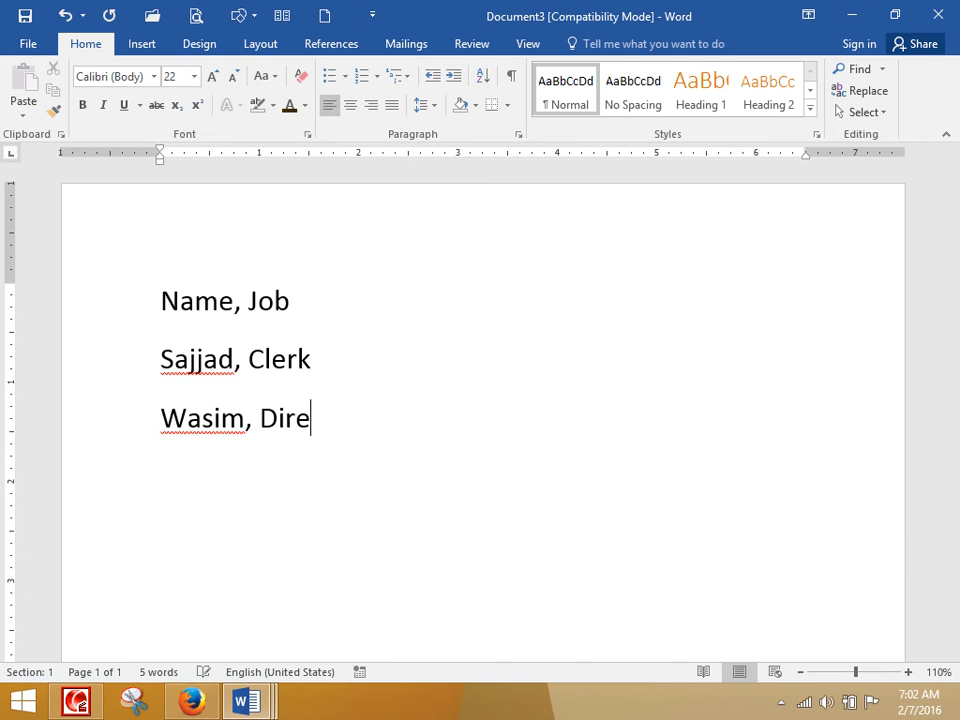
key("Return")
type("Asim, Finance")
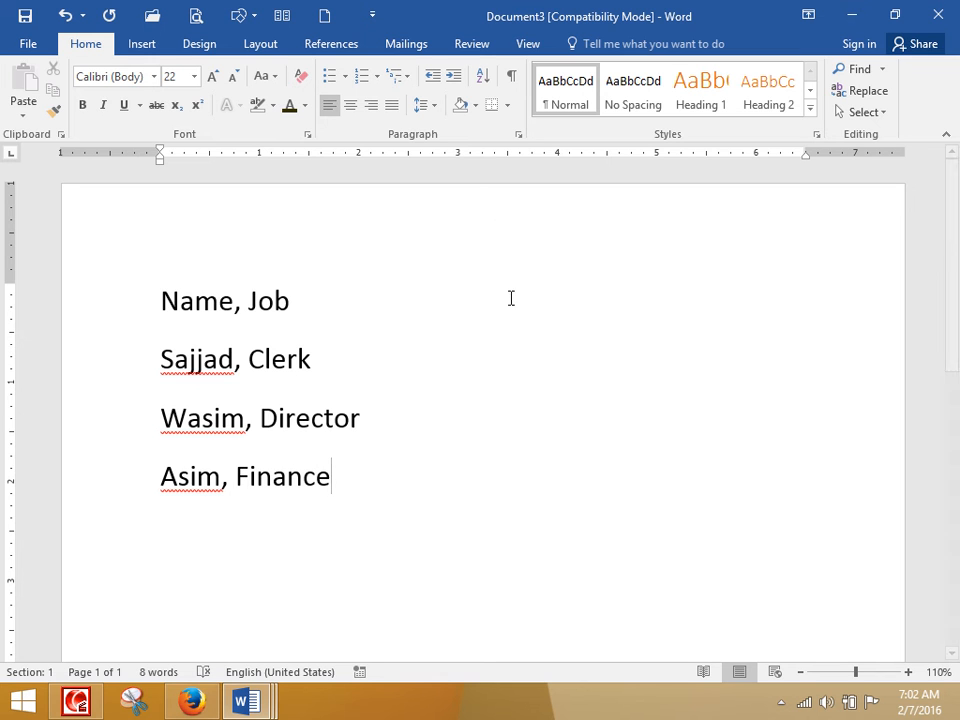
- Try sorting the whole list, header line included, by Paragraphs in ascending order with fields separated at Commas
left_click_drag(140, 475, 131, 301)
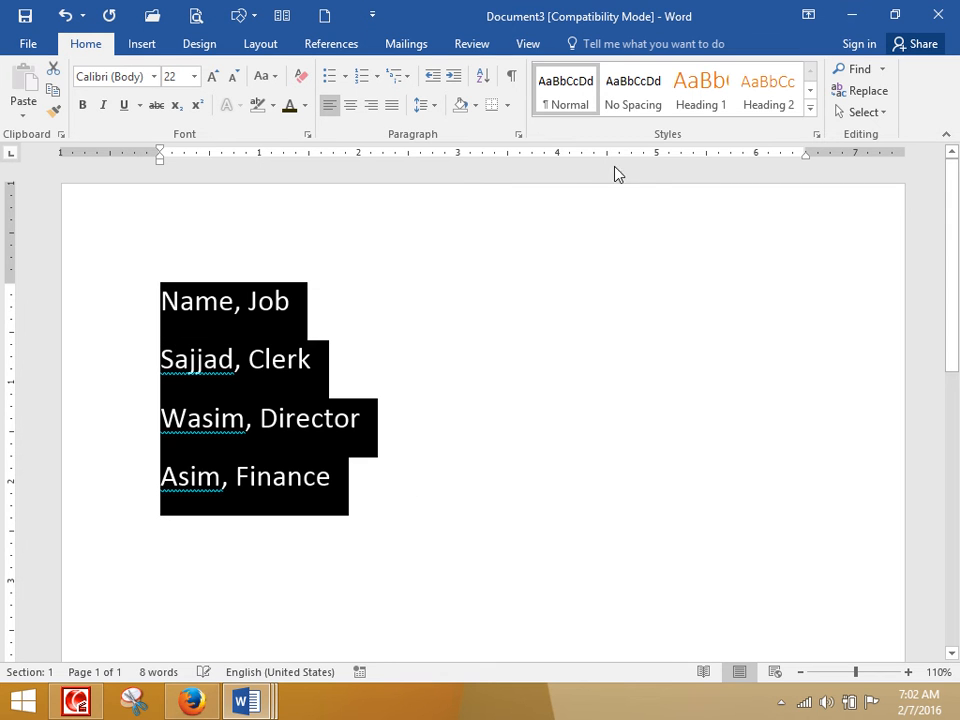
left_click(483, 76)
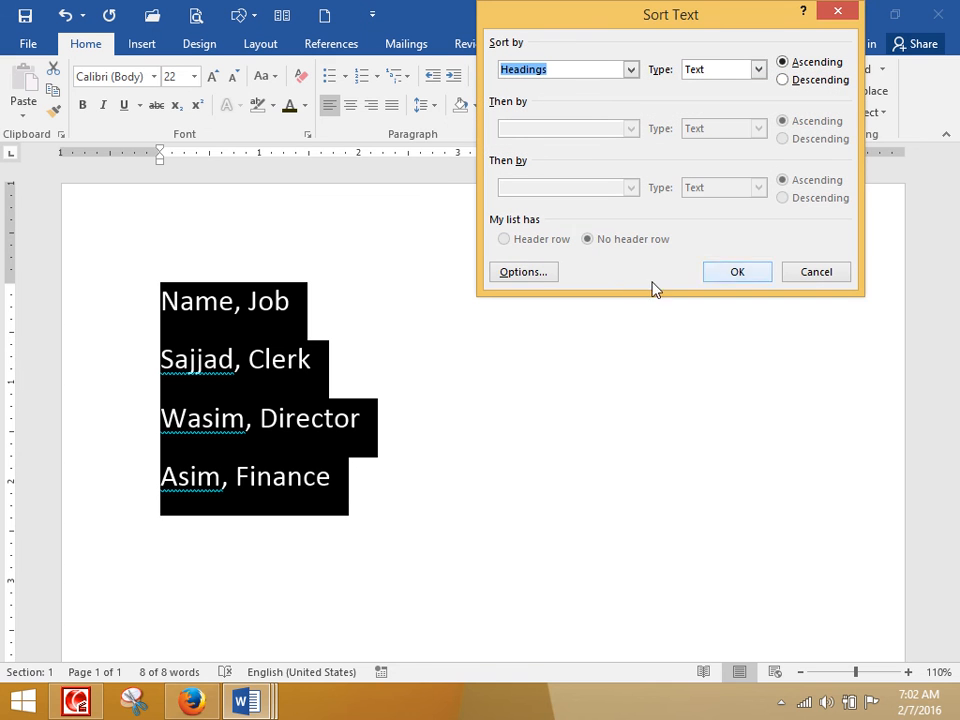
left_click(546, 274)
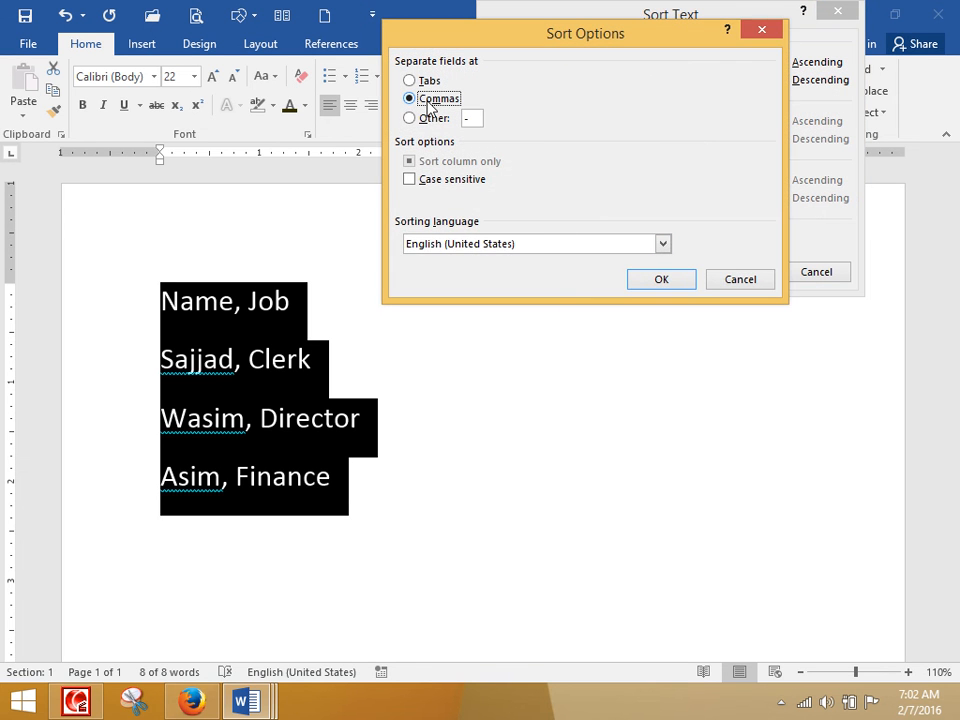
left_click(652, 282)
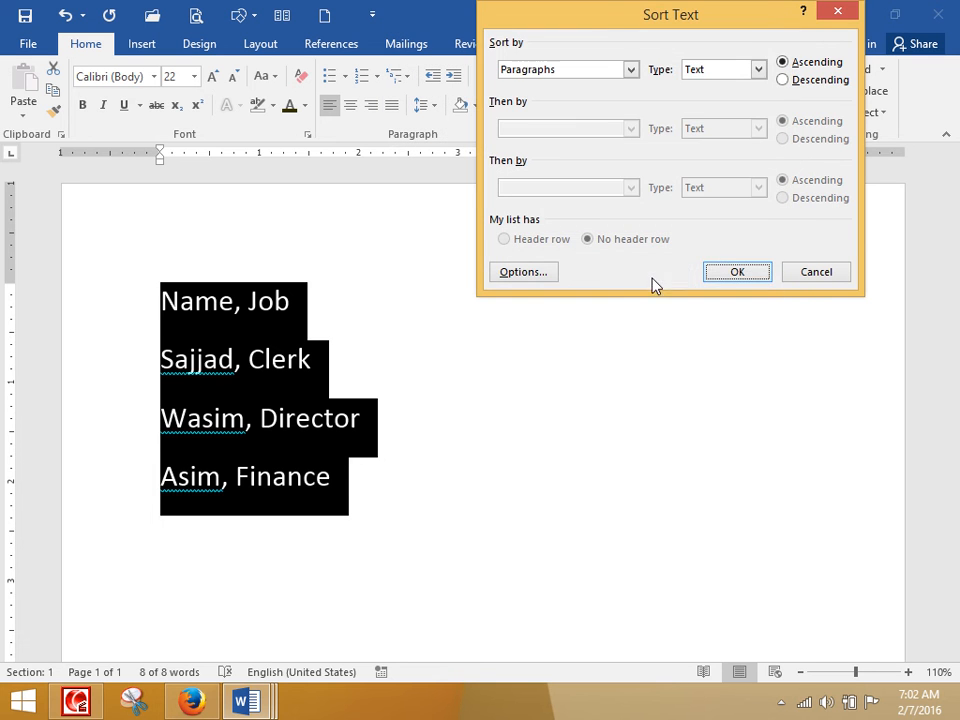
left_click(722, 275)
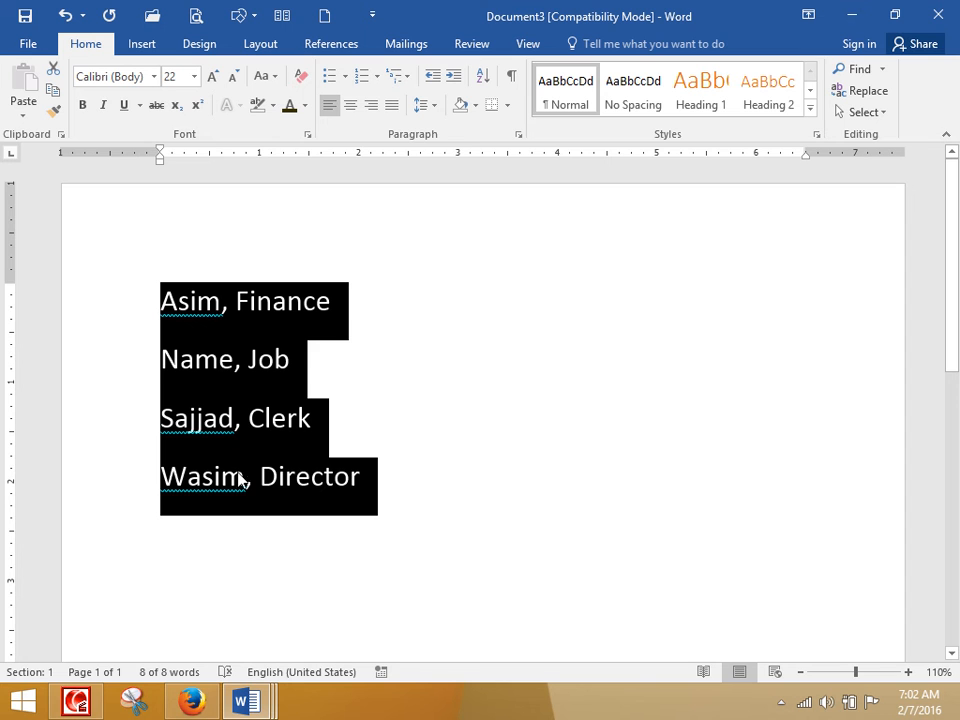
left_click(439, 362)
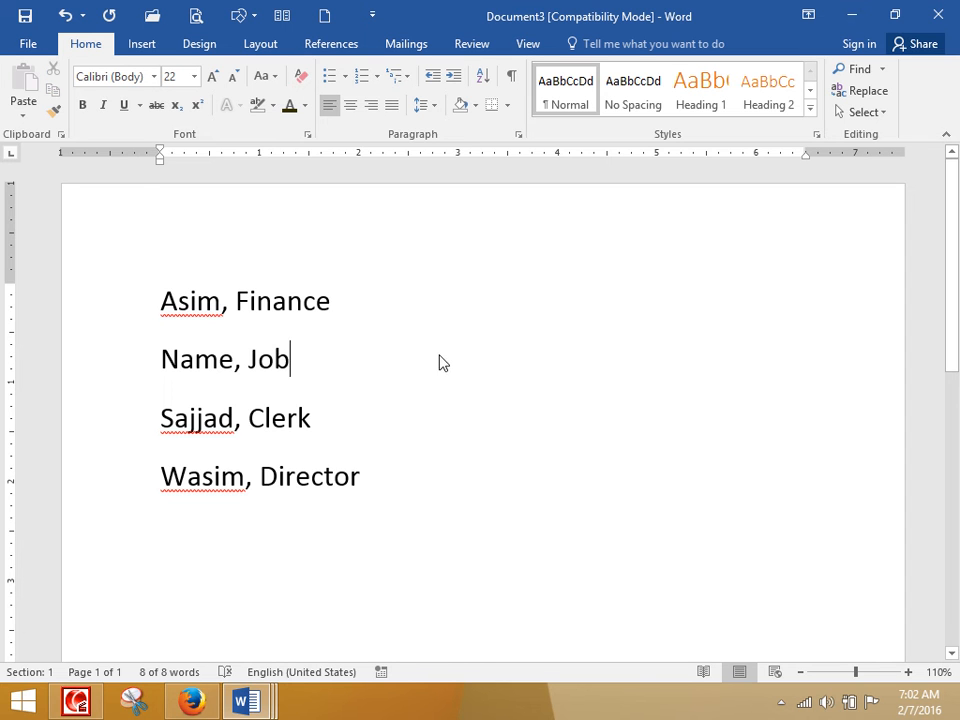
left_click(64, 15)
- Sort only the three lines below the header by Paragraphs in descending order, with fields separated at Commas
left_click_drag(429, 493, 189, 388)
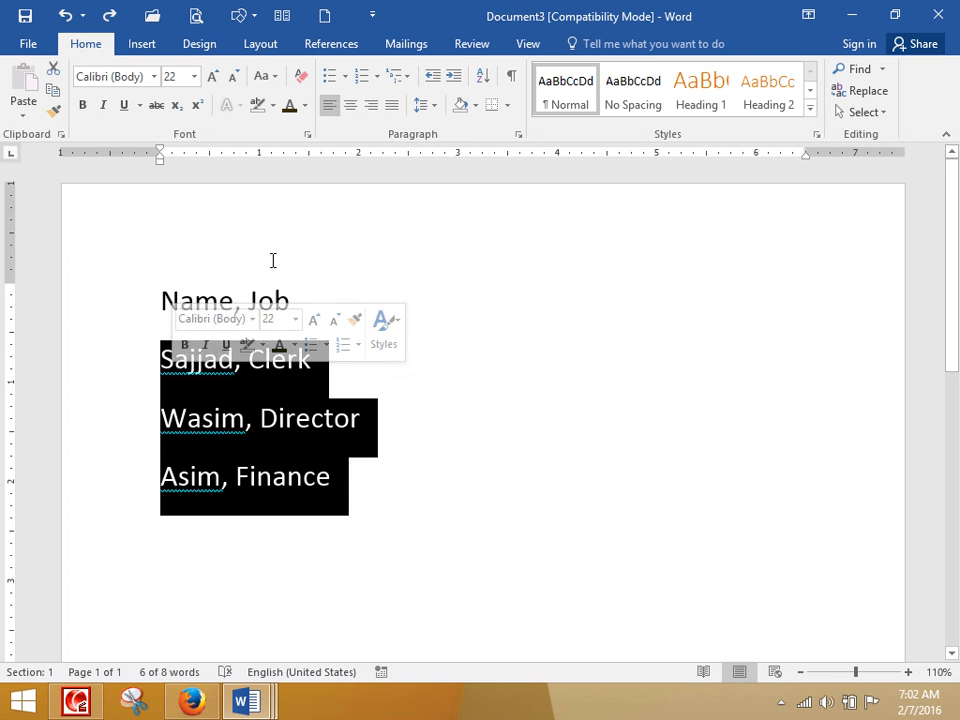
left_click(485, 79)
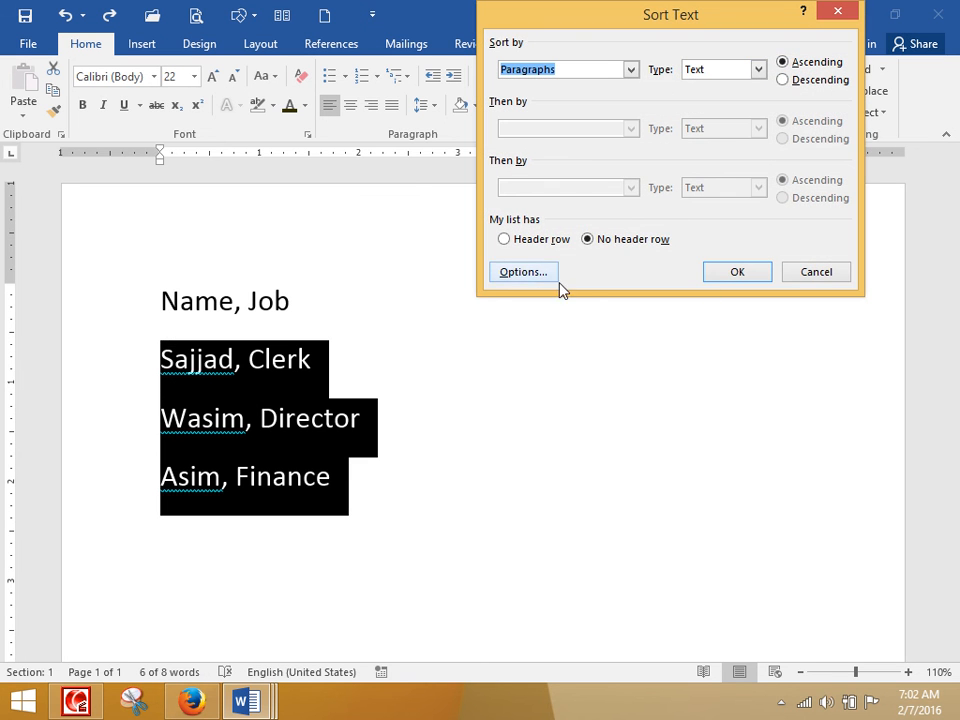
left_click(516, 274)
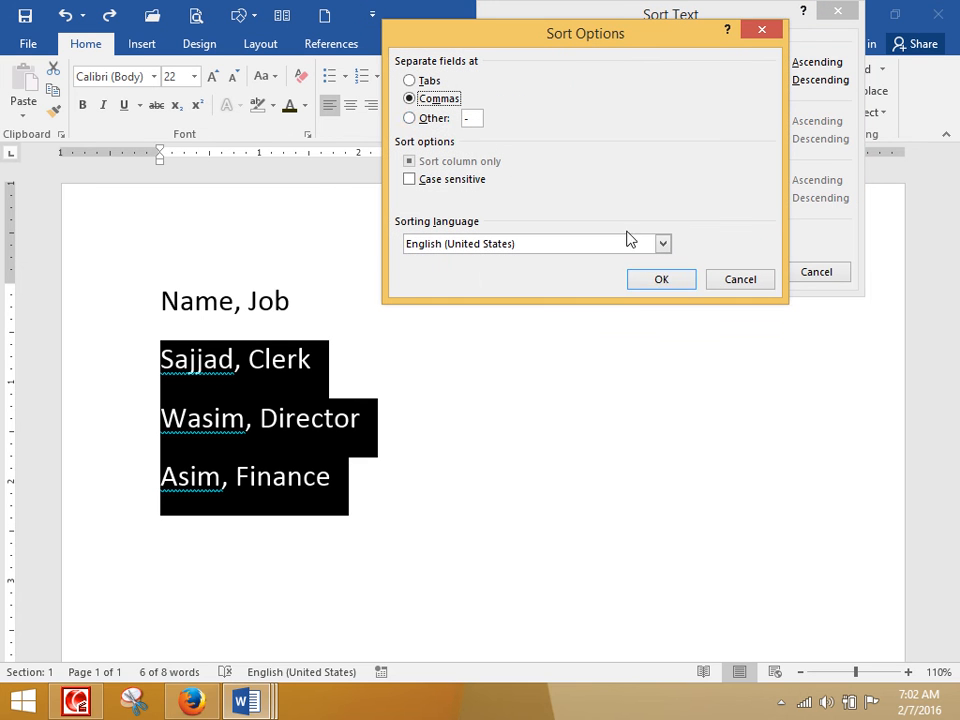
left_click(671, 281)
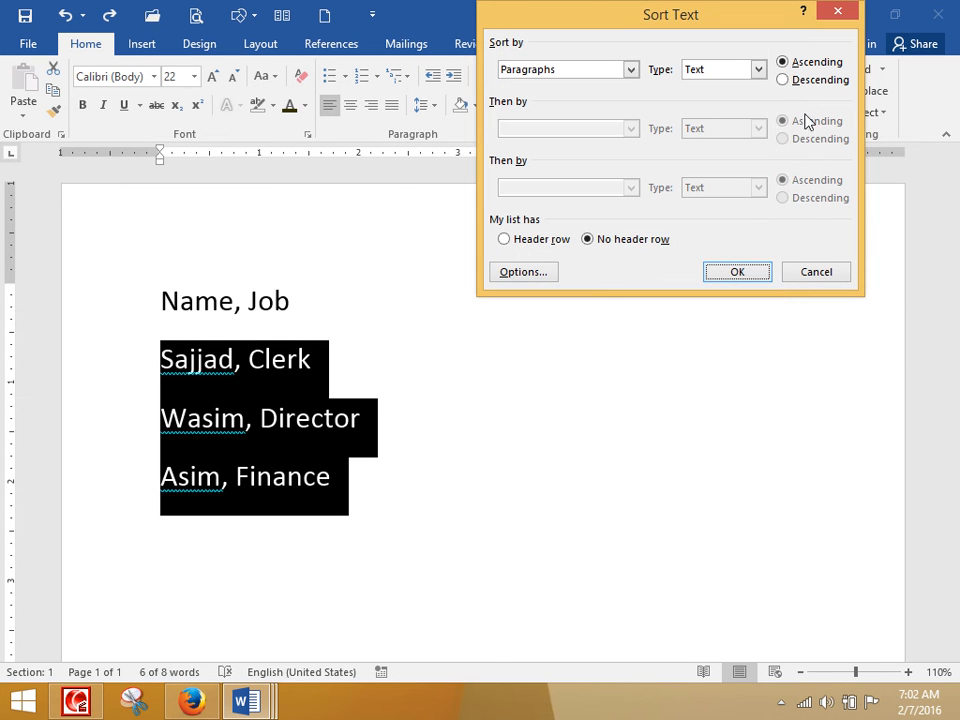
left_click(805, 82)
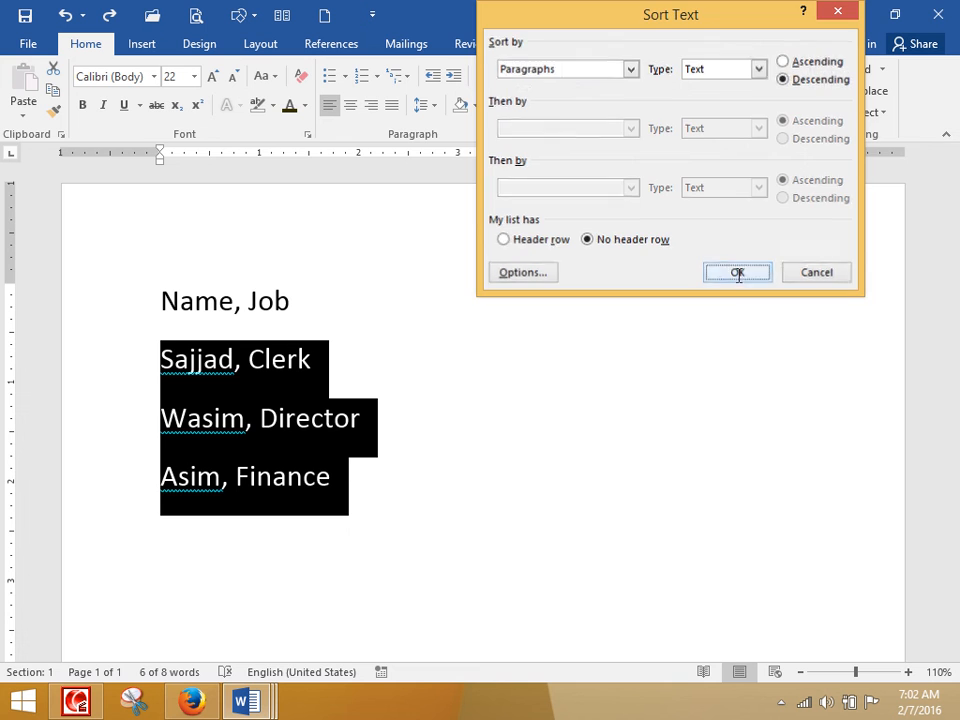
left_click(738, 278)
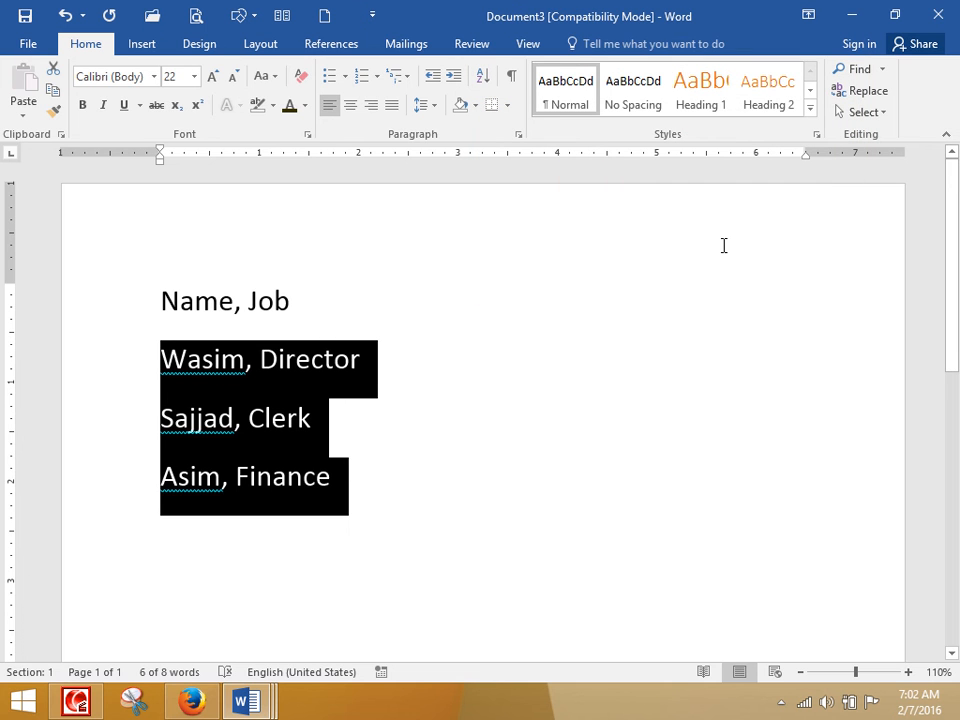
- Replace the whole comma-separated list with the hyphen-separated header line "Name-CourseTitle"
left_click_drag(533, 475, 2, 168)
type("Name")
key("BackSpace")
key("BackSpace")
type("ame-CourseTitle")
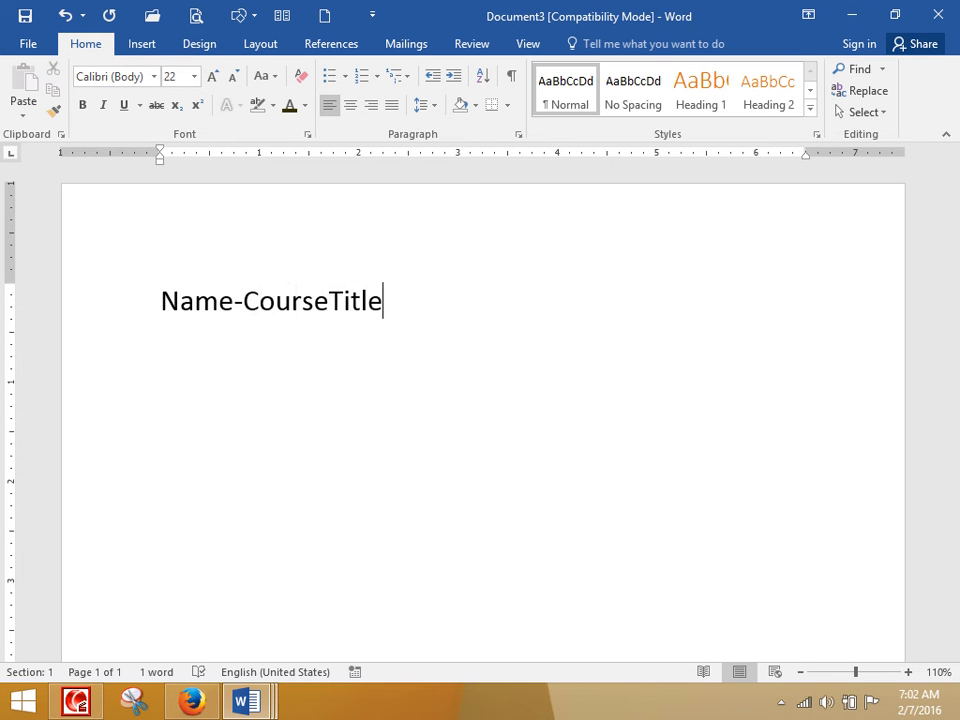
key("Return")
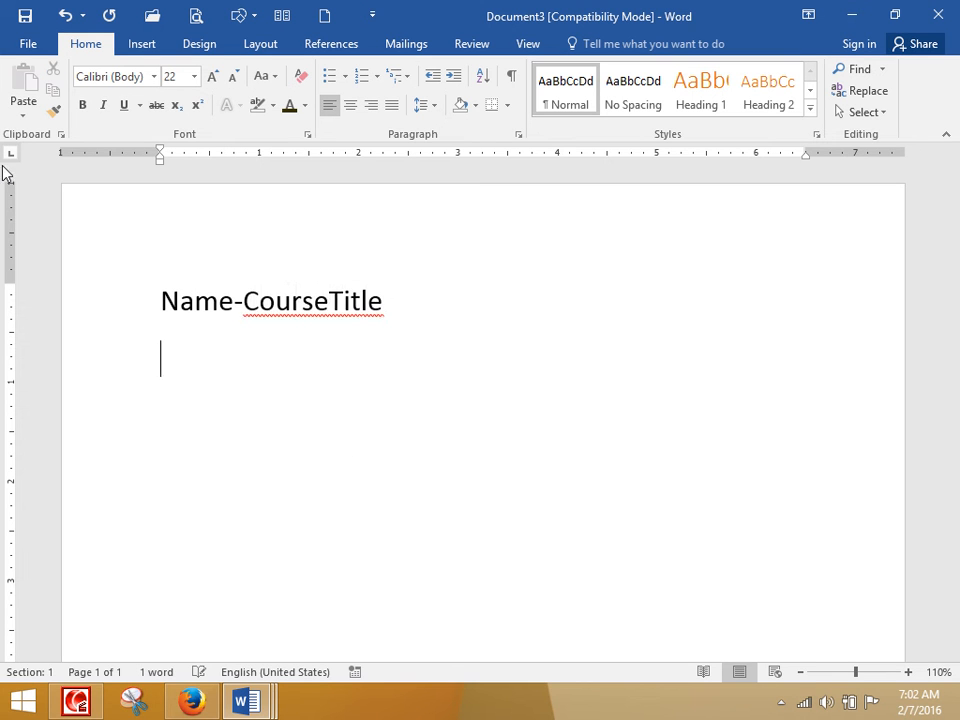
- Add three hyphen-separated lines below the header, each with a student's name, for the courses MOS, CCNA and DEL
type("Sajjad")
key("BackSpace")
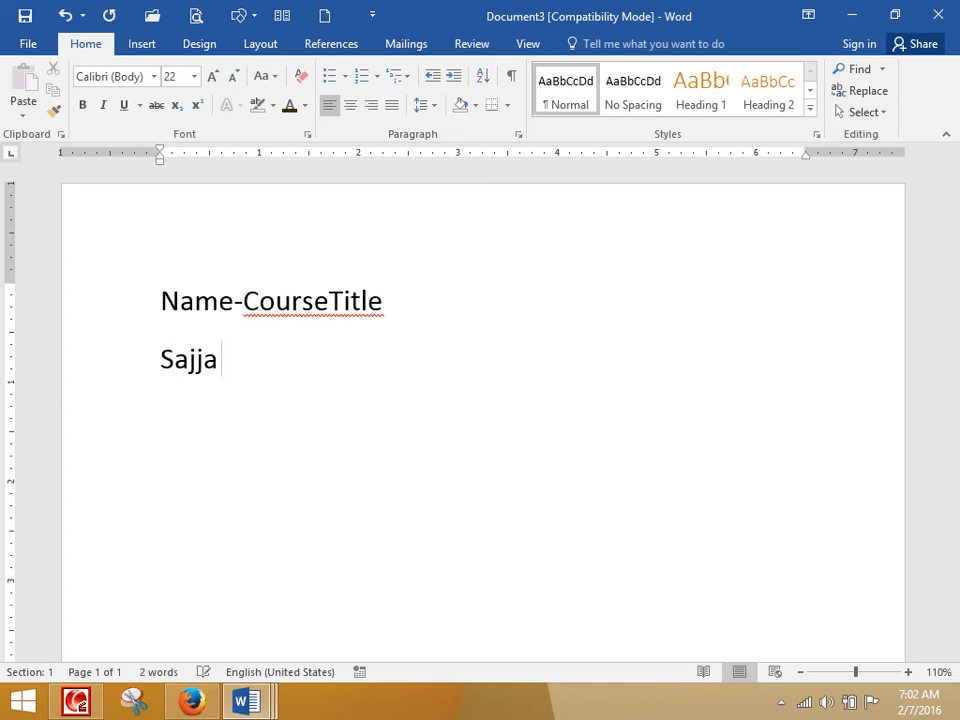
type("d-MOS")
key("Return")
type("Wahid-Clerk")
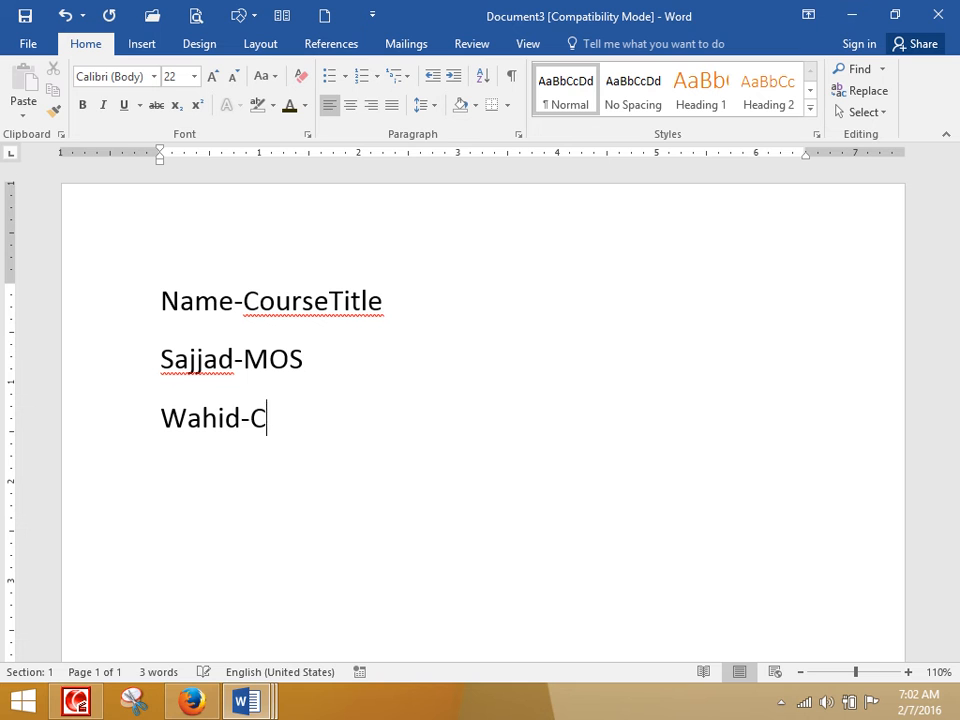
key("BackSpace")
key("BackSpace")
key("BackSpace")
type("CNA")
type("Asif")
type("-Di")
key("BackSpace")
key("BackSpace")
type("DEL")
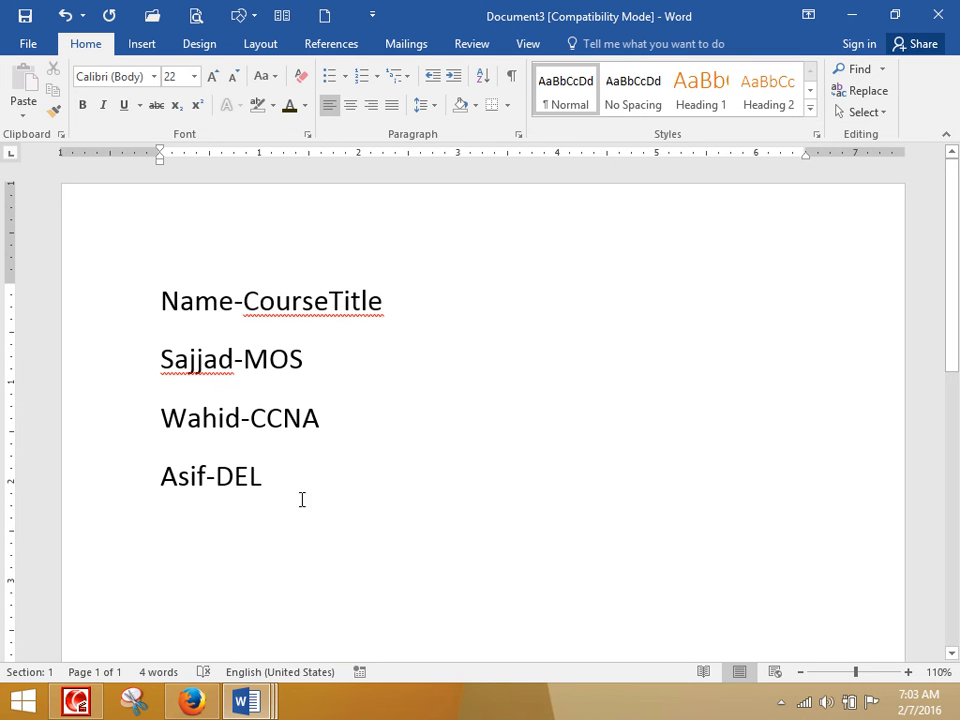
- Sort the three lines below the header by Paragraphs in ascending order, with no header row and the hyphen as the Other field separator
left_click_drag(302, 499, 150, 383)
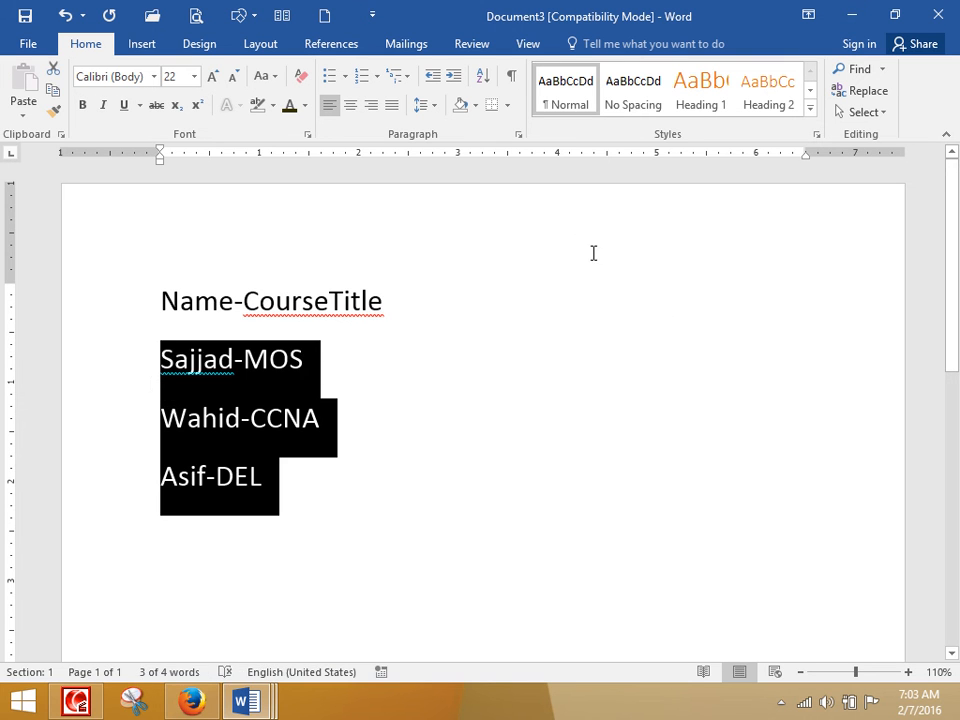
left_click(481, 72)
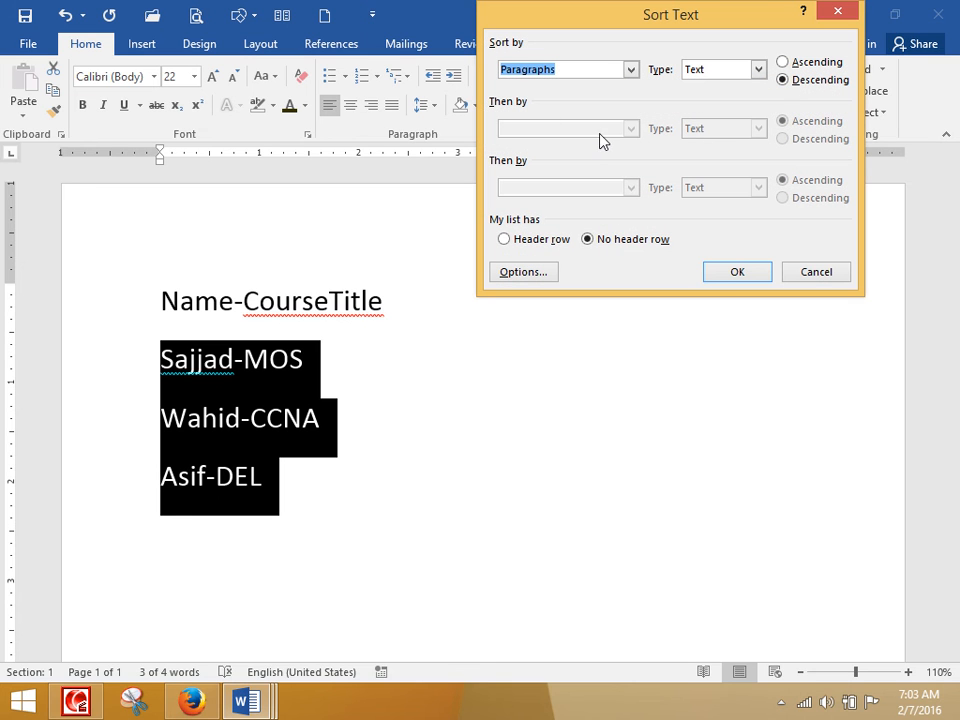
left_click(541, 240)
left_click(620, 241)
left_click(519, 275)
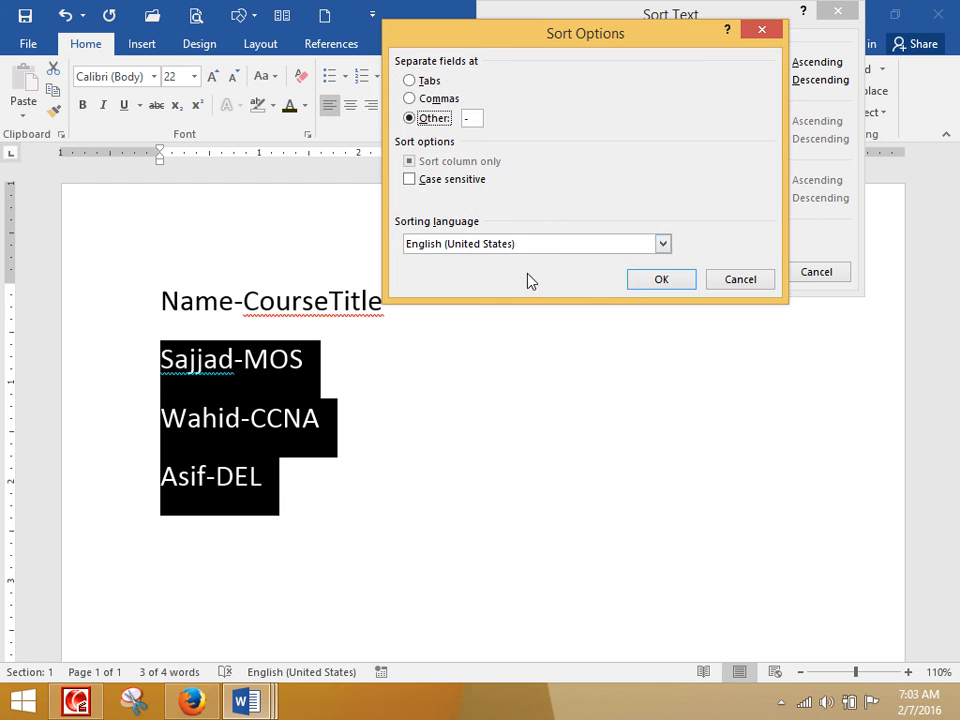
left_click(664, 283)
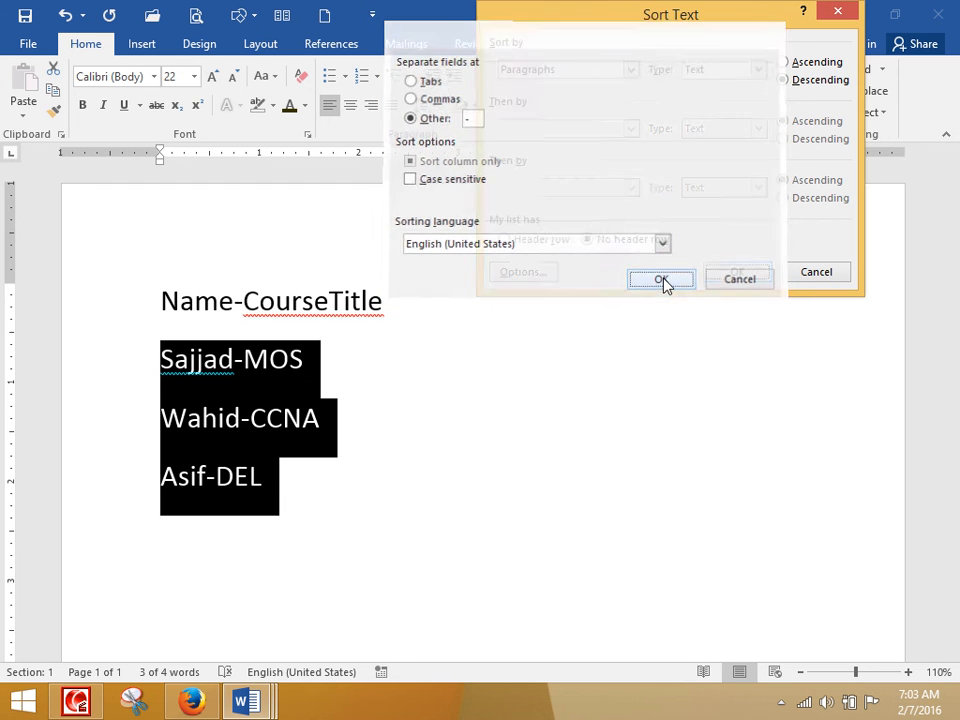
left_click(801, 67)
left_click(736, 273)
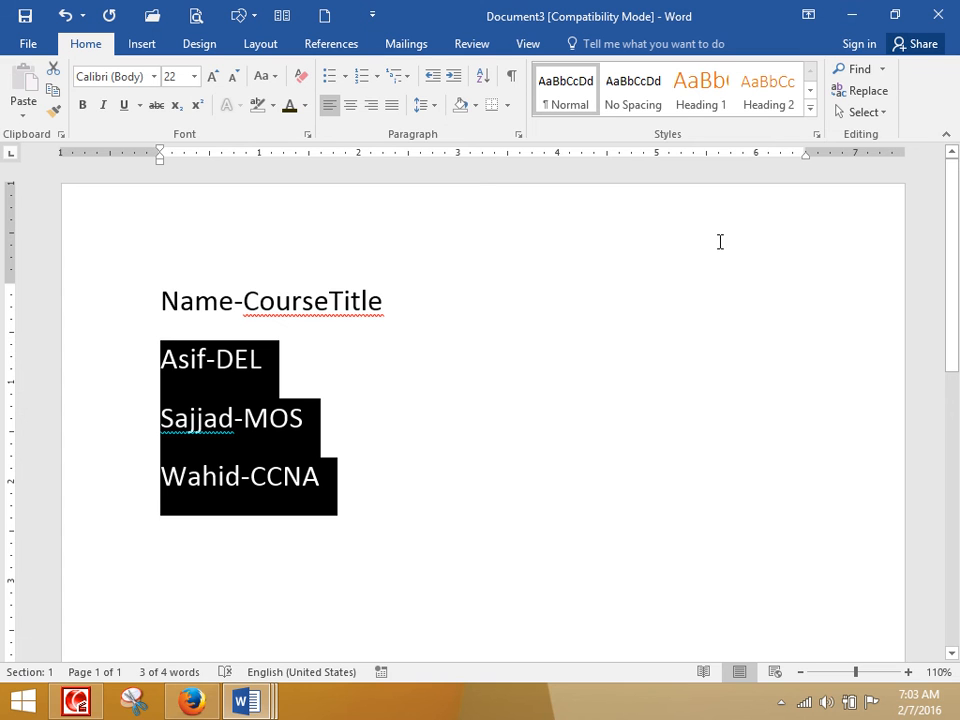
left_click(430, 542)
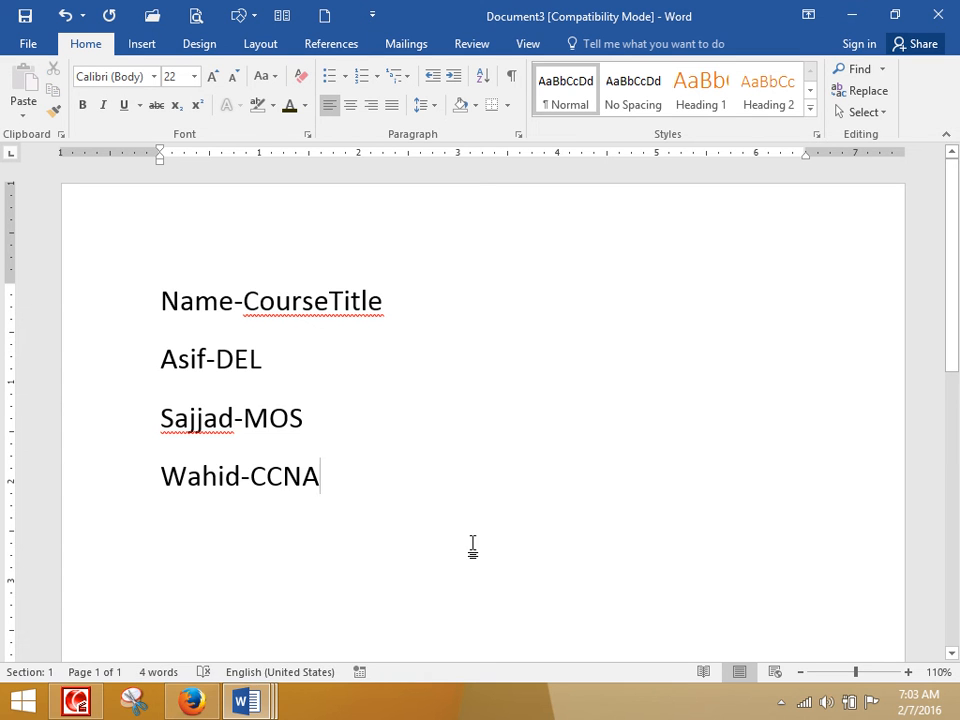
left_click(484, 78)
left_click(492, 280)
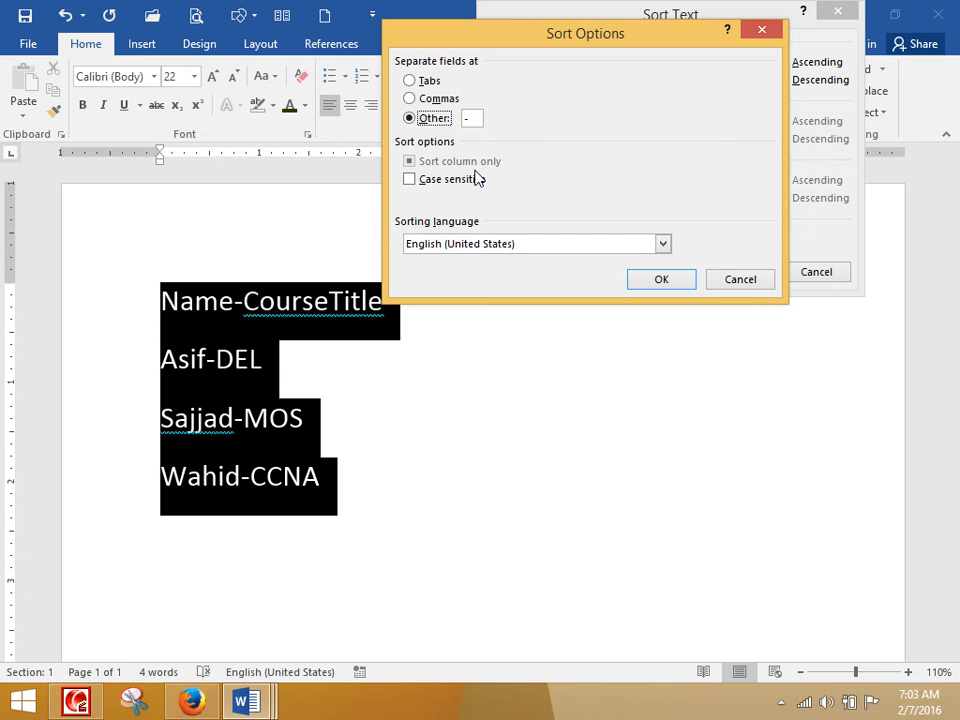
left_click(739, 280)
left_click(815, 272)
- Replace the list with a table of two columns and six rows, narrowed to about 4.6 inches wide
left_click_drag(508, 540, 51, 257)
key("Delete")
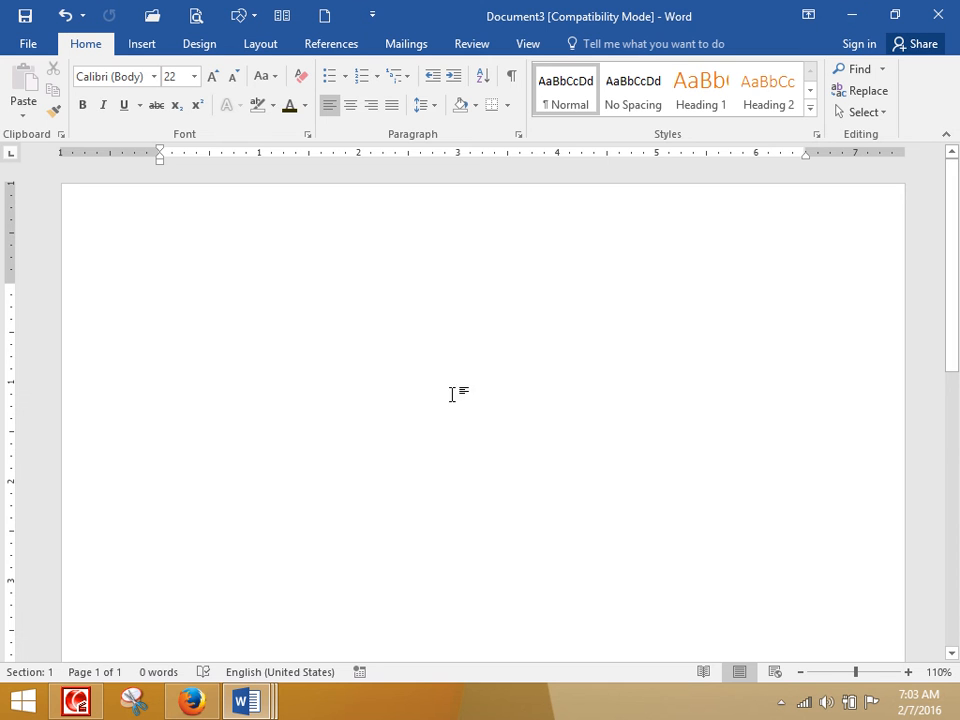
left_click(143, 47)
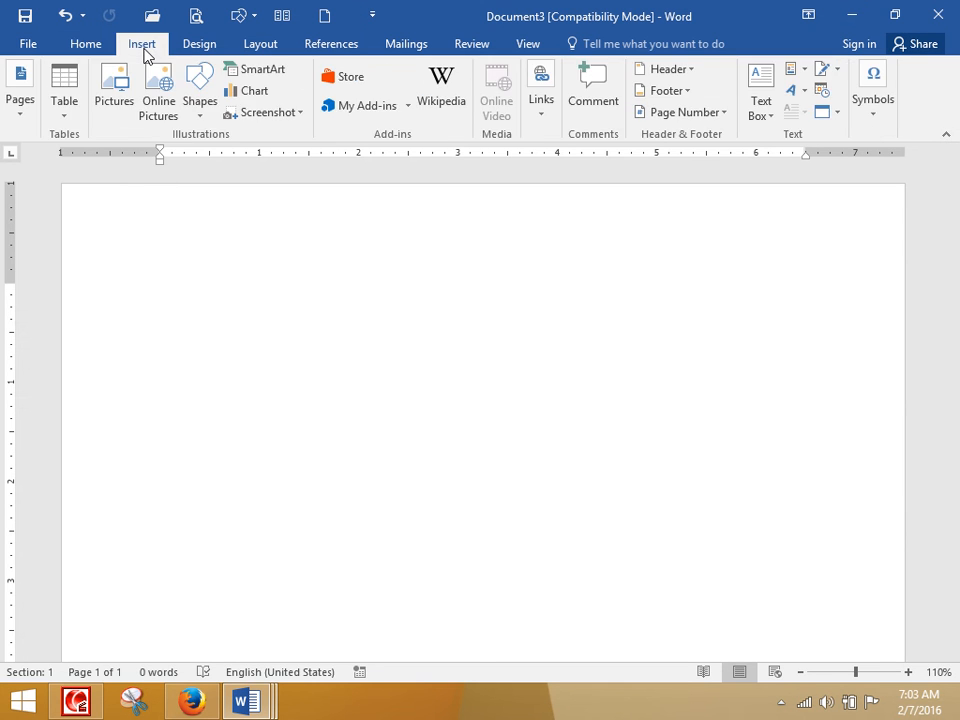
left_click(64, 98)
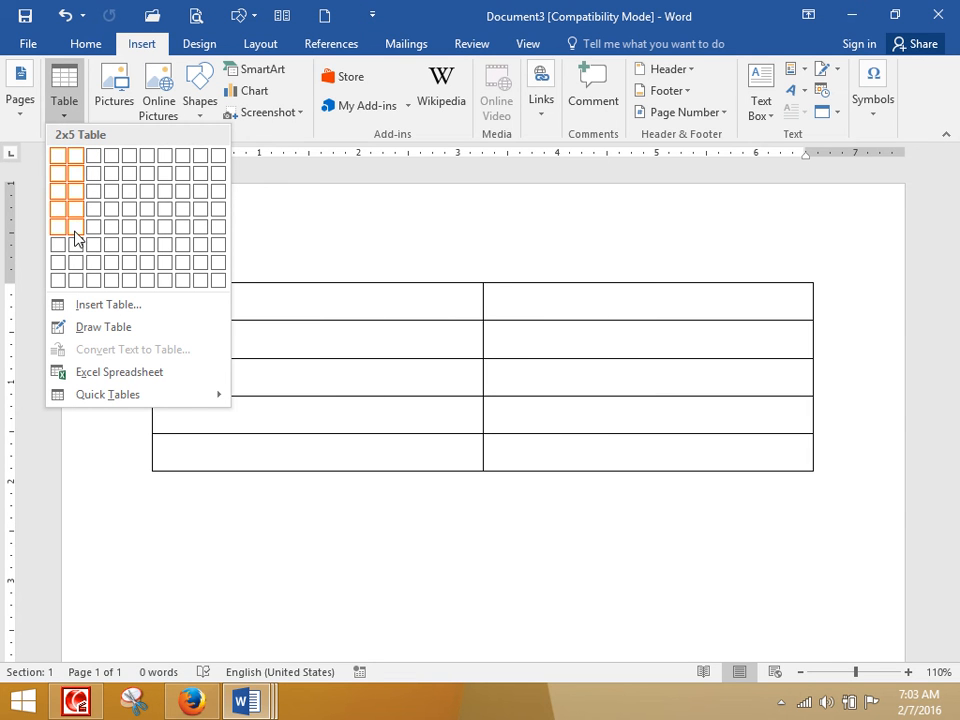
left_click(76, 246)
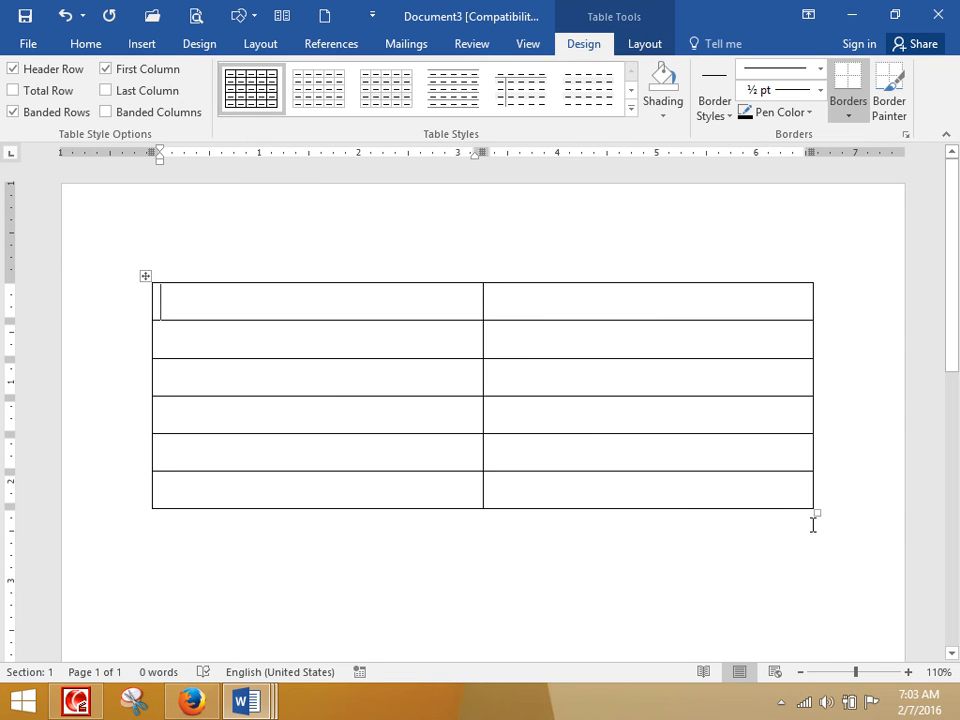
left_click_drag(816, 512, 609, 508)
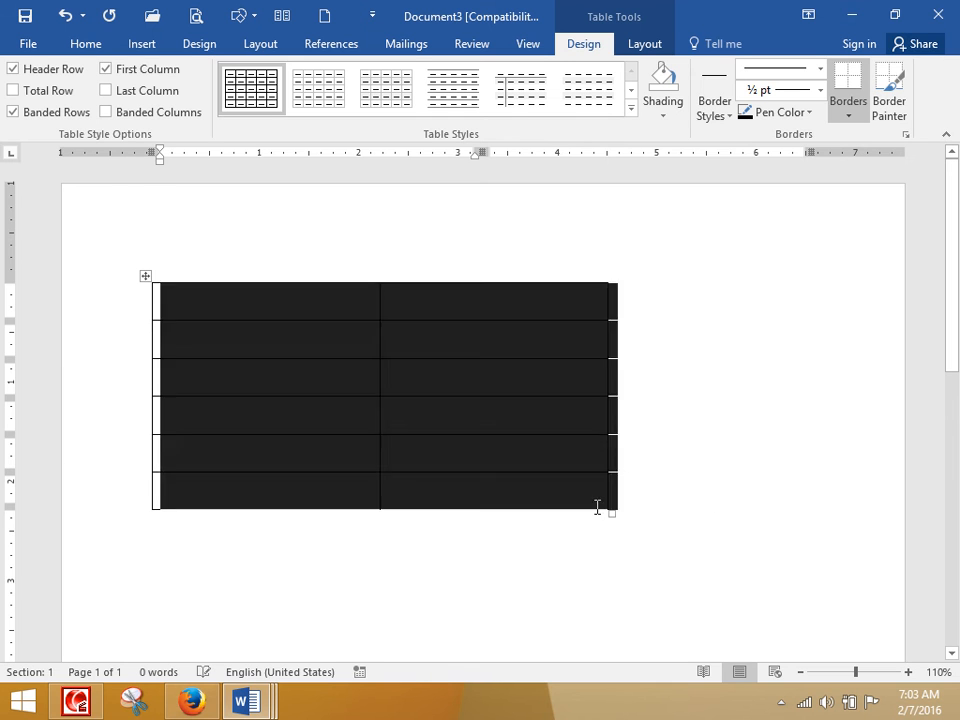
- Enter the column headings DIT and DEL in the table's first row
type("DIT")
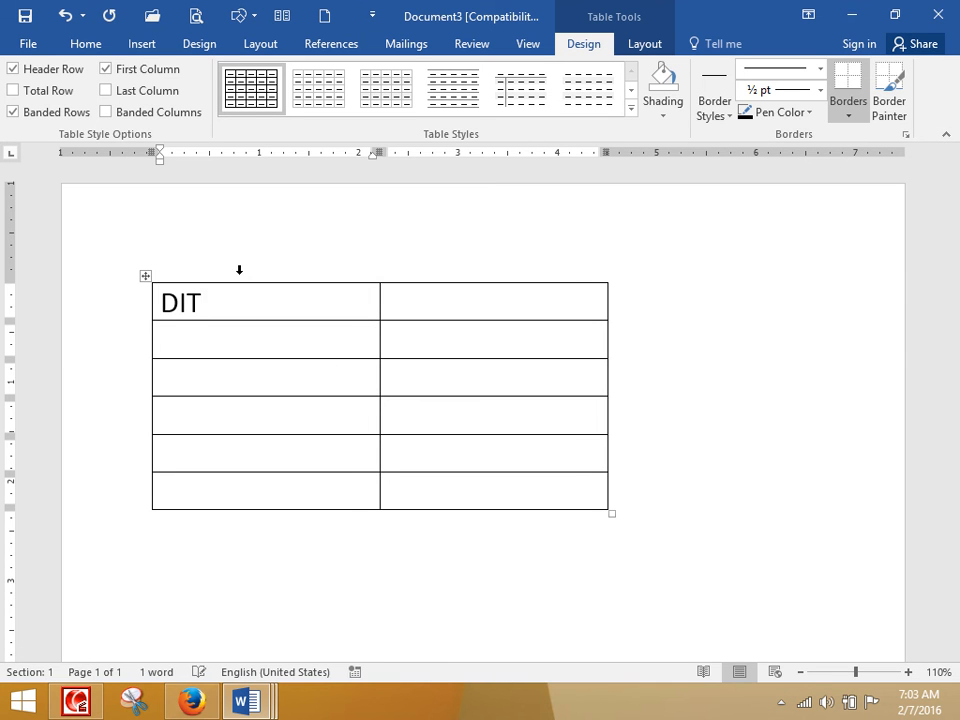
key("Tab")
type("DEL")
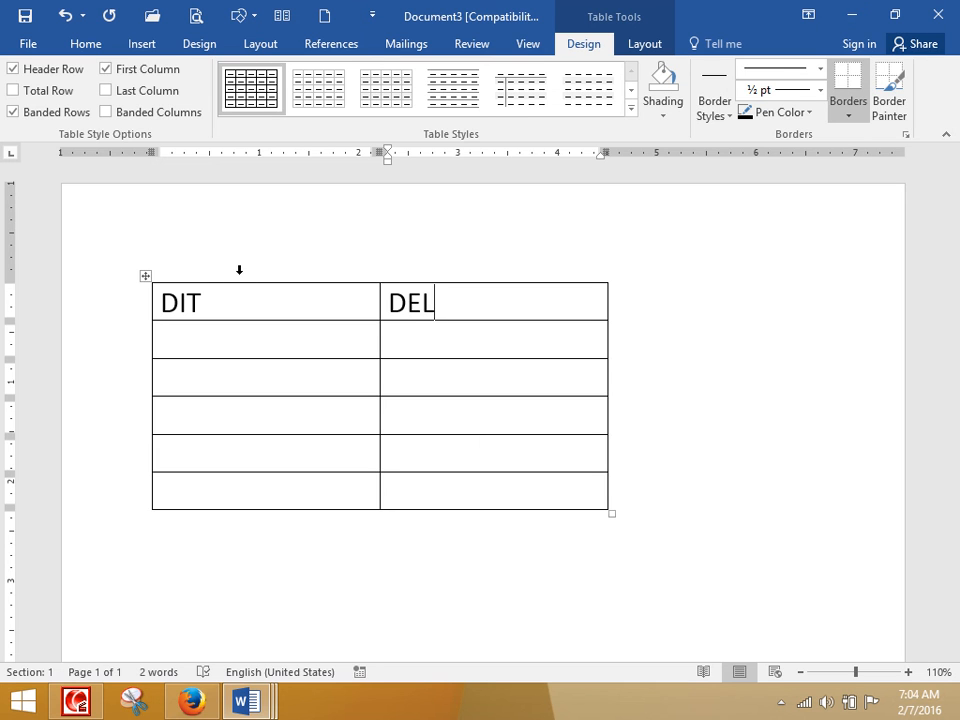
- Try replacing the two column headings with Name and Salary
key("shift+Tab")
type("a")
key("BackSpace")
type("Name")
key("Tab")
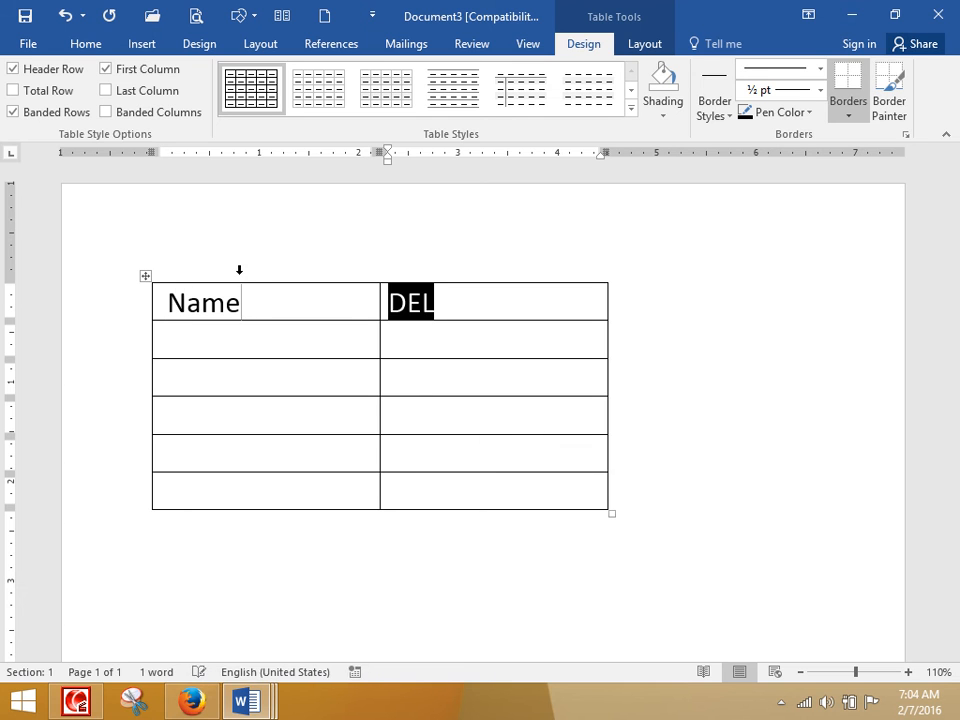
type("Salary")
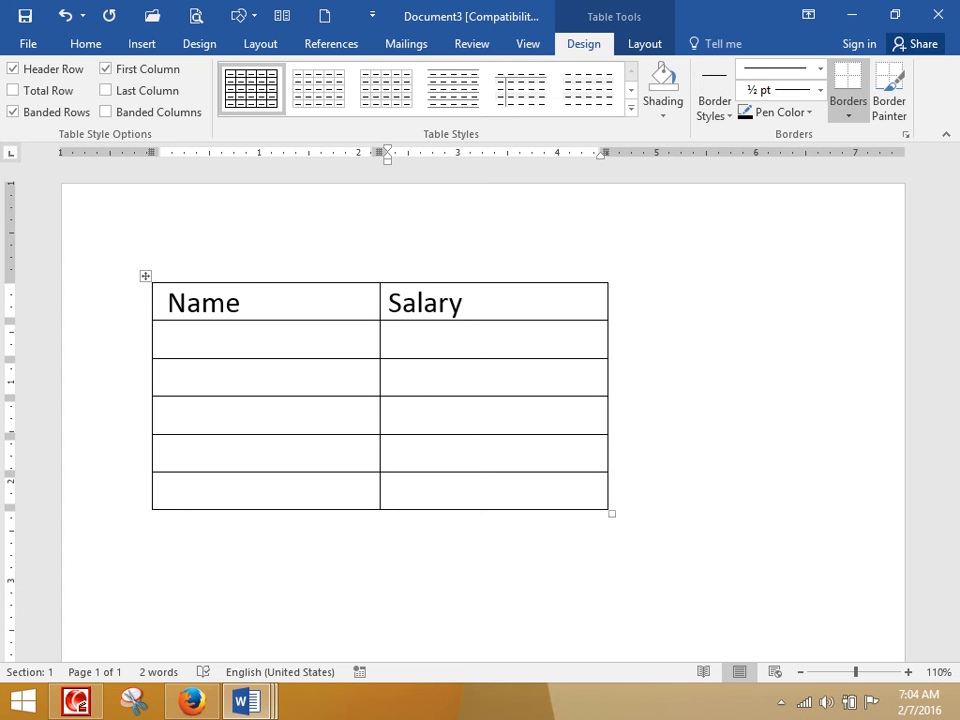
left_click(65, 15)
left_click(66, 15)
left_click(66, 15)
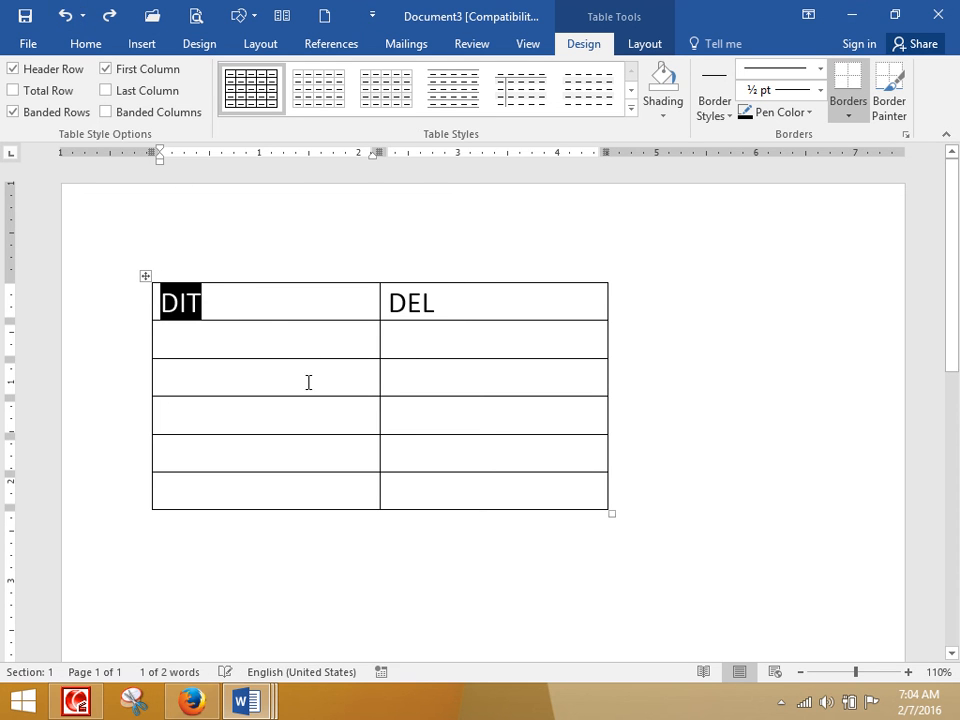
- Fill the three rows below the headings with a student's name in each DIT and DEL cell
left_click(263, 338)
type("Zahid")
key("Tab")
type("Bashir")
key("Tab")
type("Asim")
key("Tab")
type("Za")
key("BackSpace")
type("ubair")
key("Tab")
type("Hamid")
key("Tab")
type("Yasir")
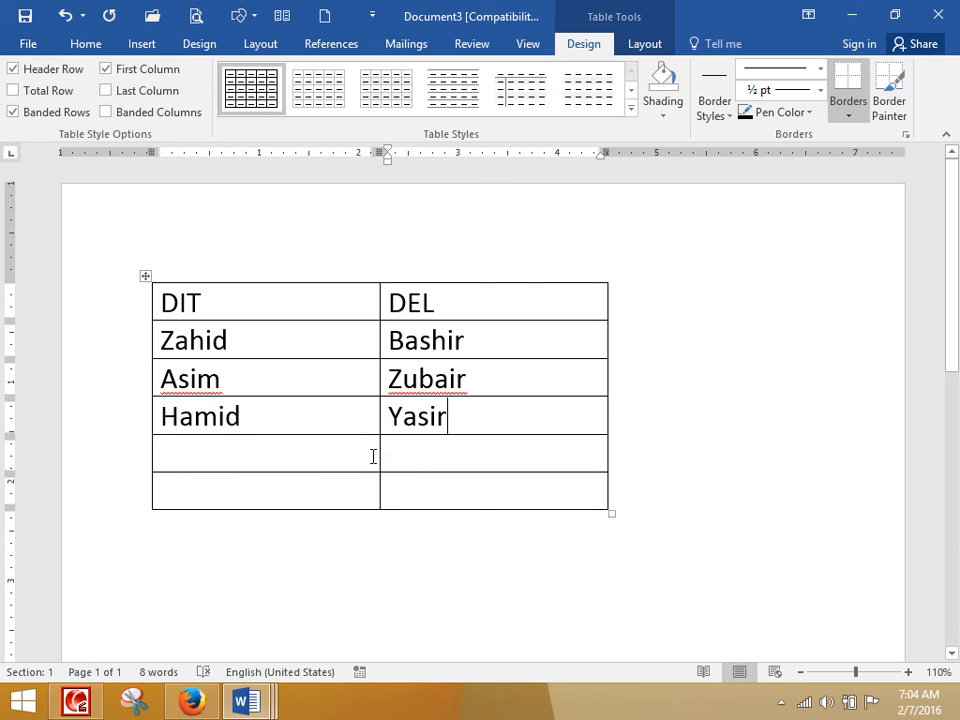
- Fill the fourth row below the headings with a student's name in each cell, and delete the empty last row
left_click(293, 454)
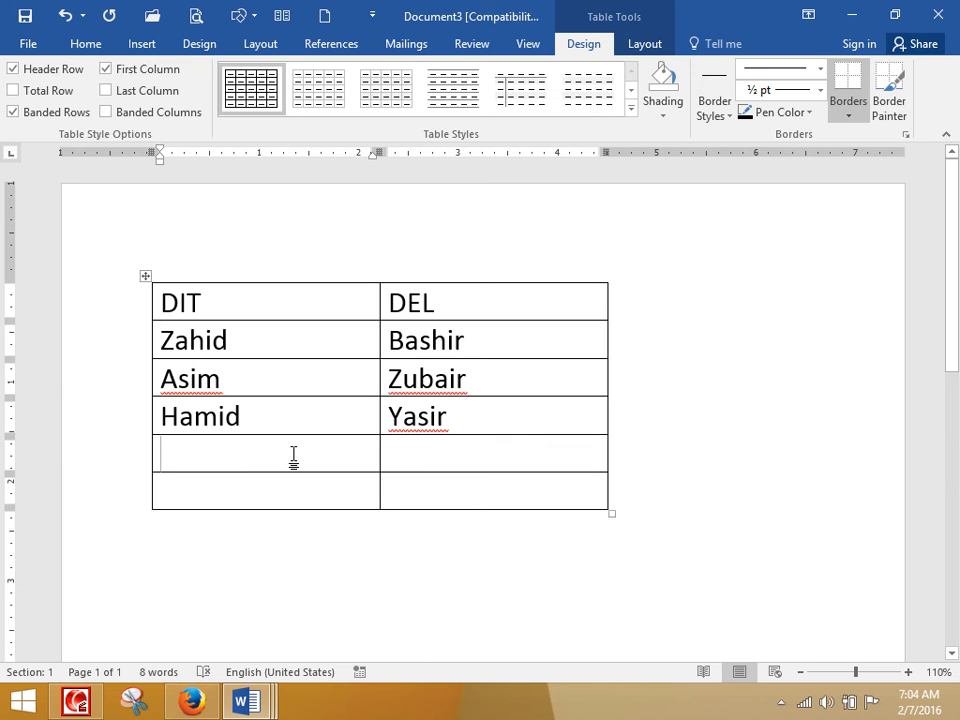
type("Umar")
key("Tab")
type("Khalid")
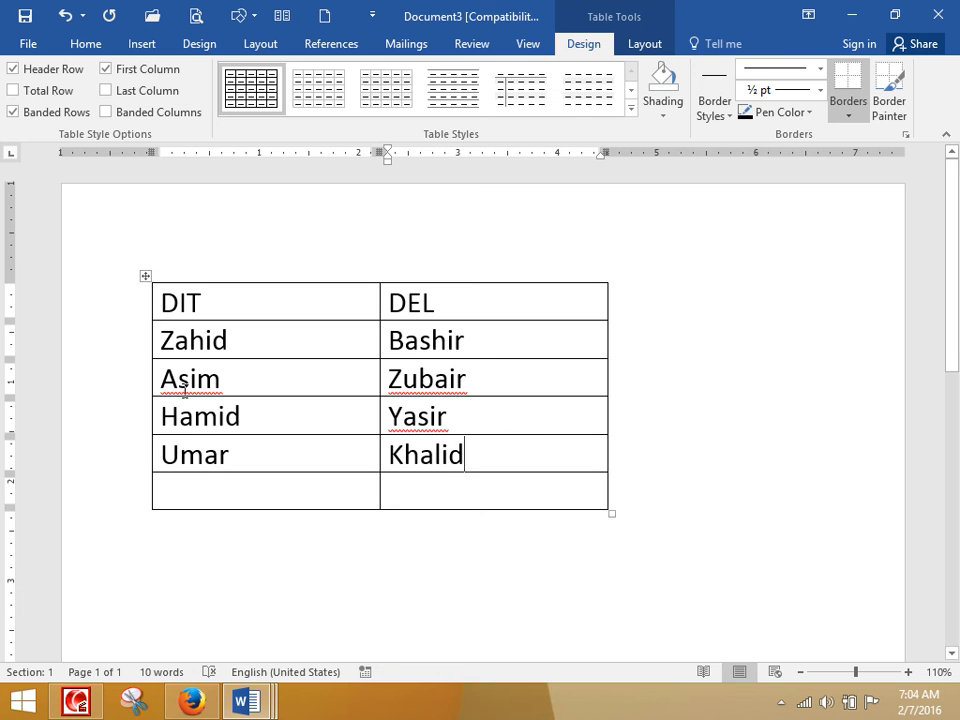
left_click_drag(289, 486, 553, 510)
key("BackSpace")
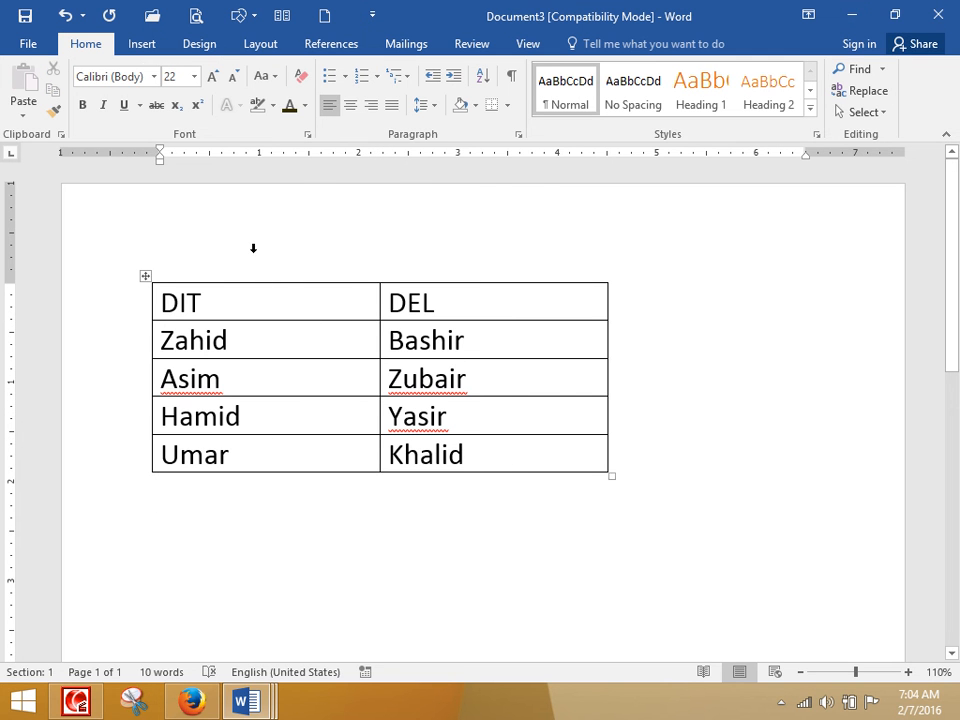
- Sort only the DIT column in ascending order, treating the first row as a header row
left_click(253, 249)
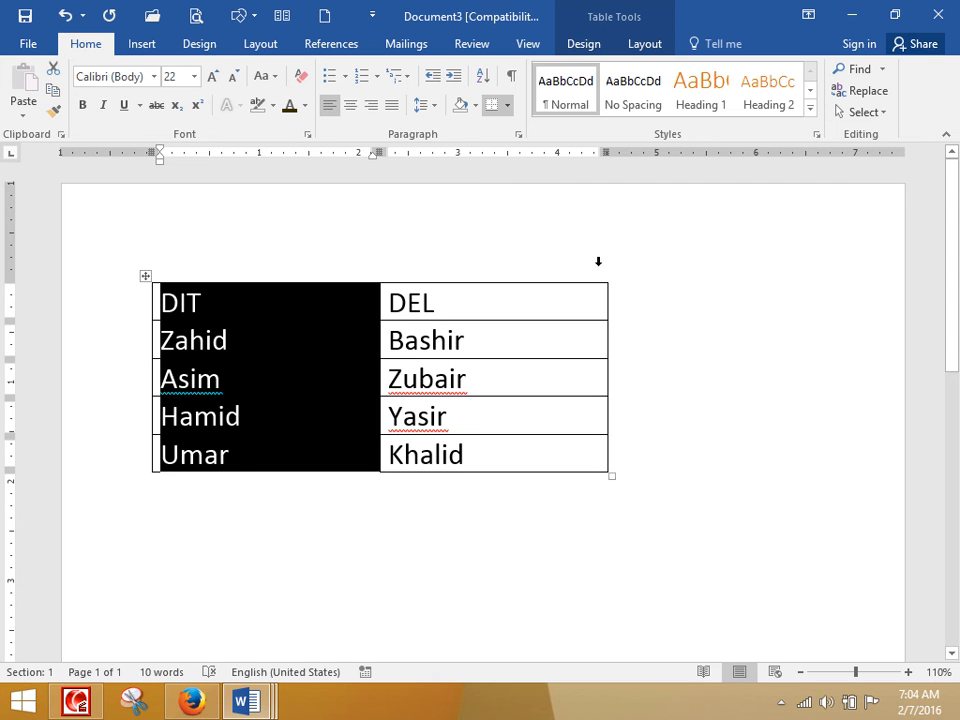
left_click(482, 76)
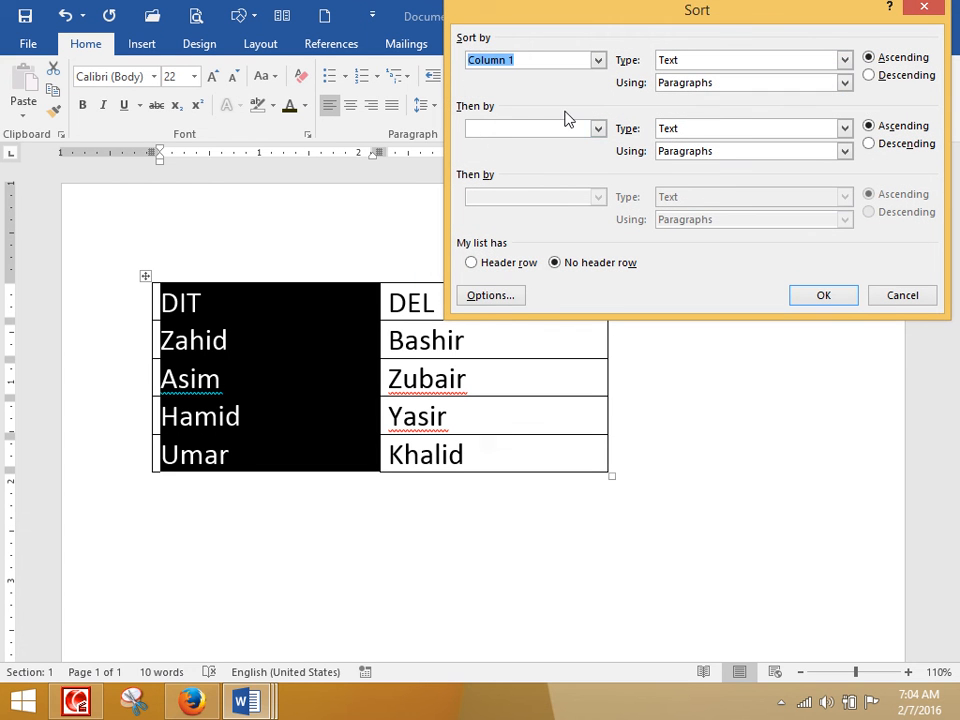
left_click(505, 266)
left_click(504, 300)
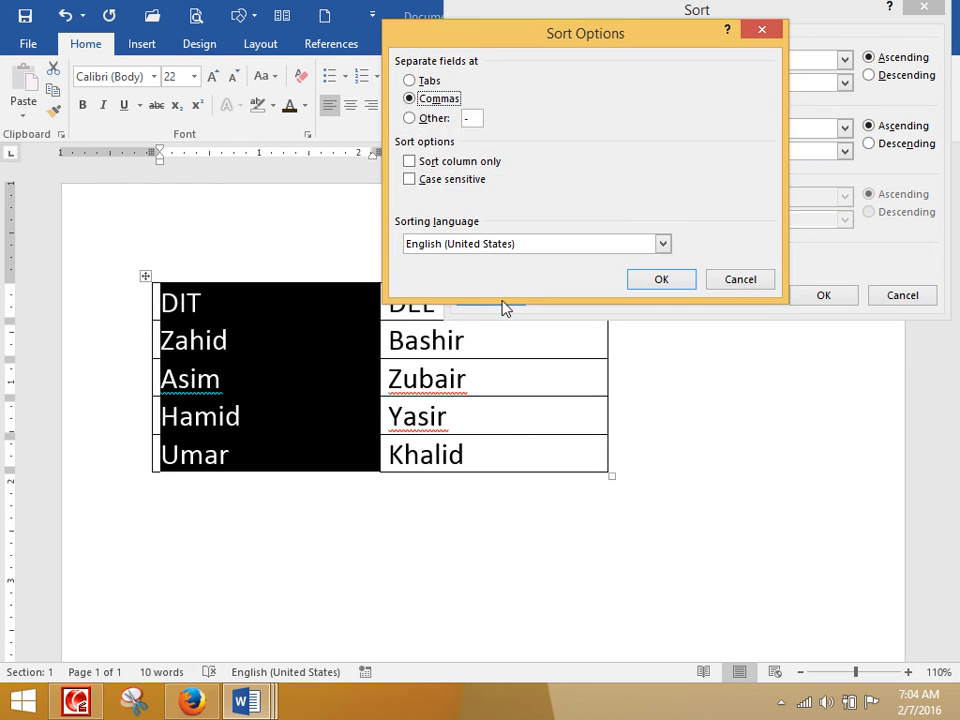
left_click(432, 162)
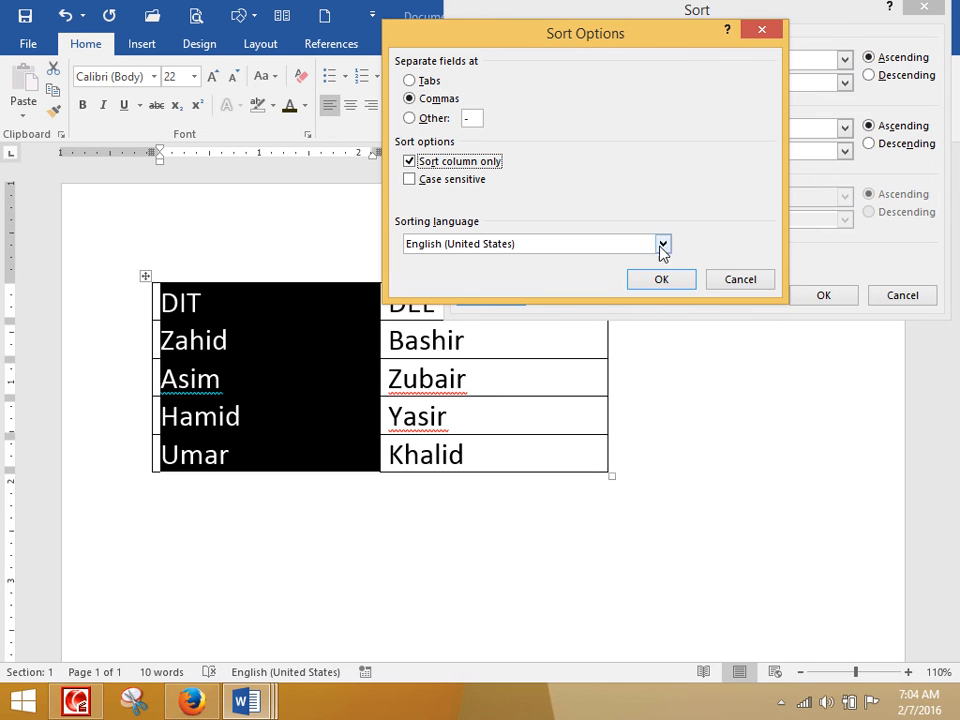
left_click(659, 282)
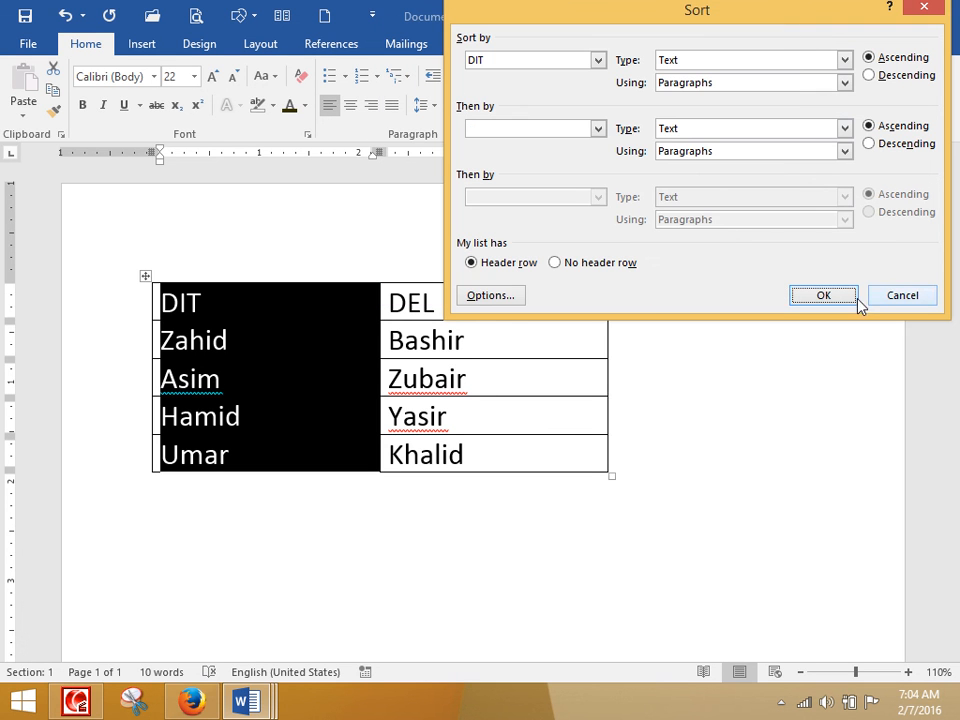
left_click(821, 297)
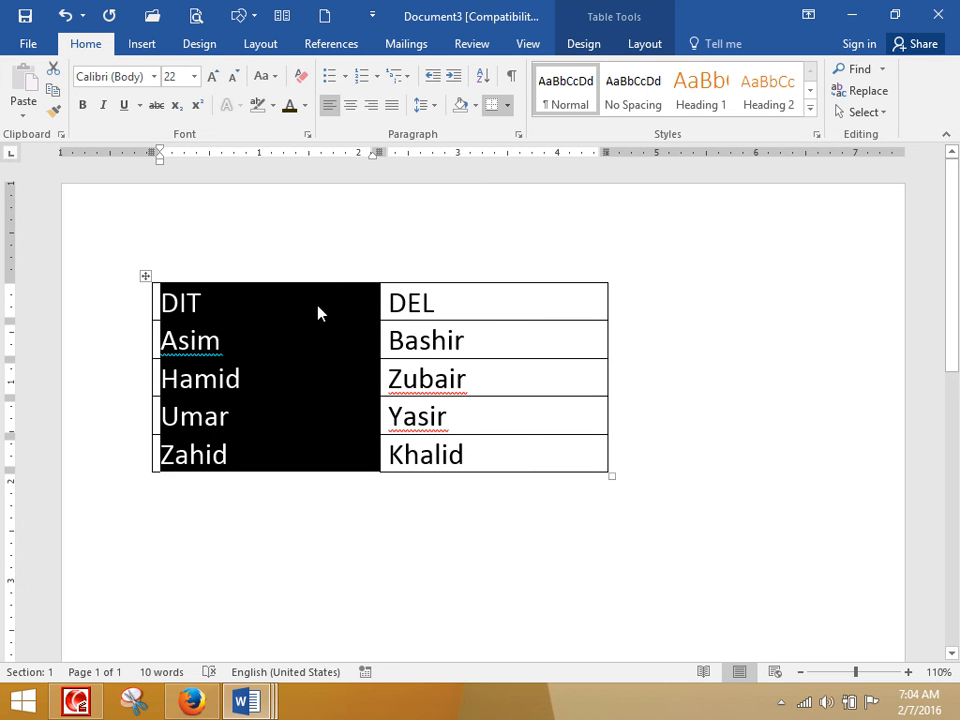
- Check the Sort column only setting in the sort options without applying another sort
left_click(483, 76)
left_click(491, 298)
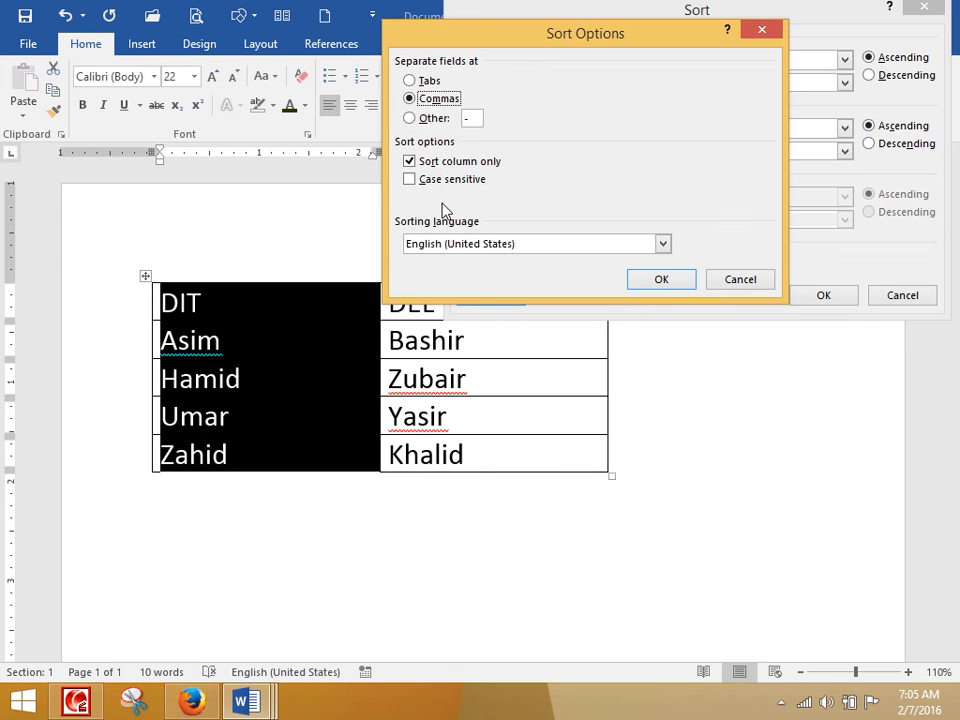
left_click(745, 280)
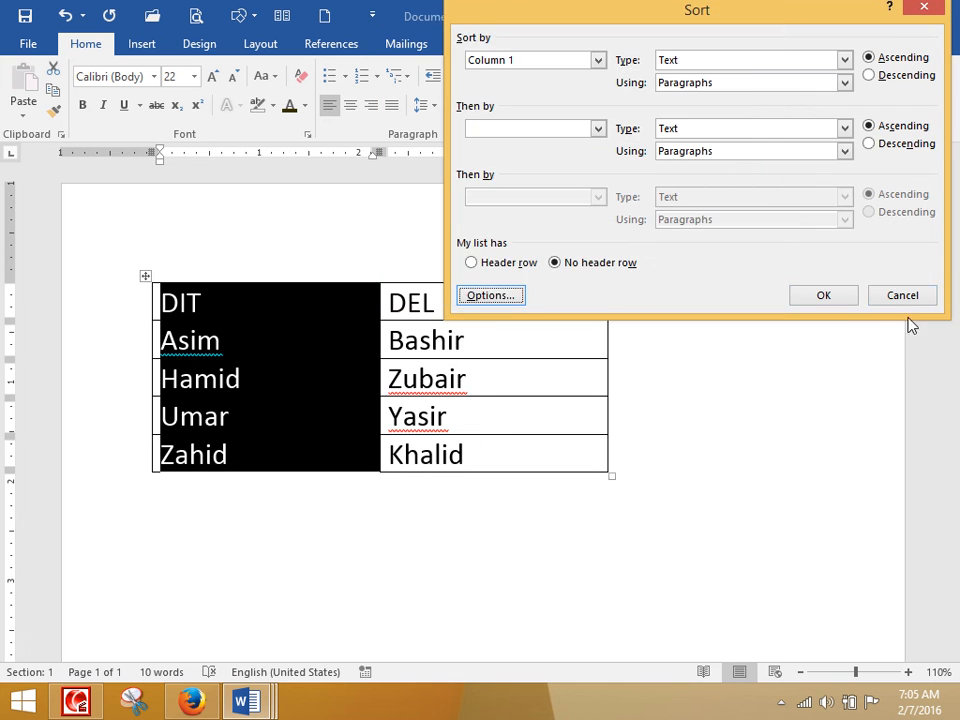
left_click(904, 298)
- Switch to Document1 and enlarge all text in the Employee and Job Description table to 20 pt
left_click(247, 700)
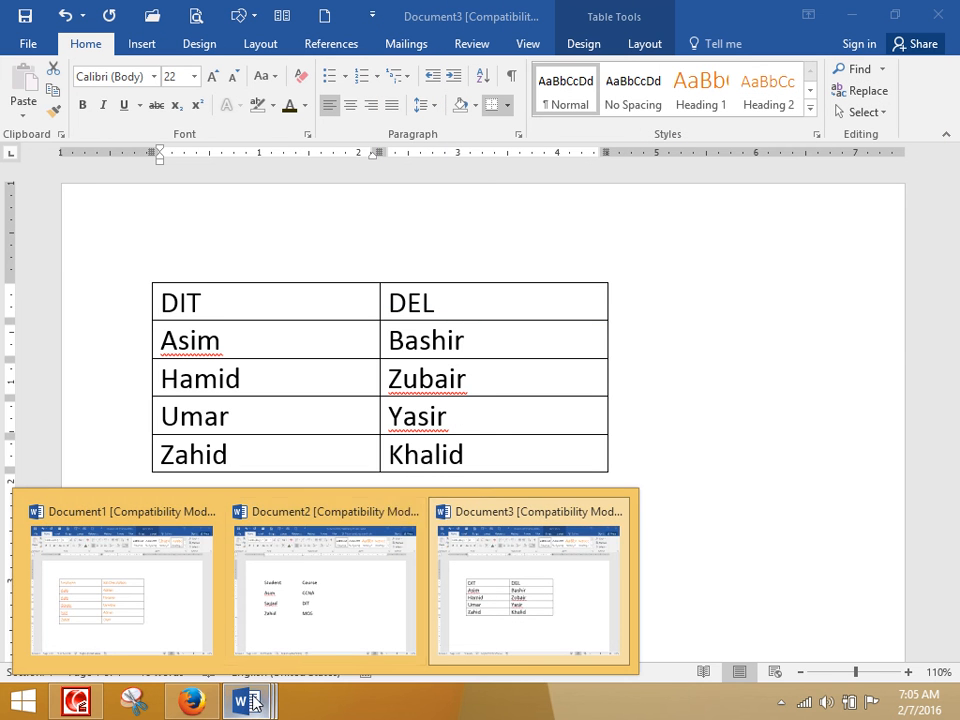
left_click(145, 585)
key("ctrl+a")
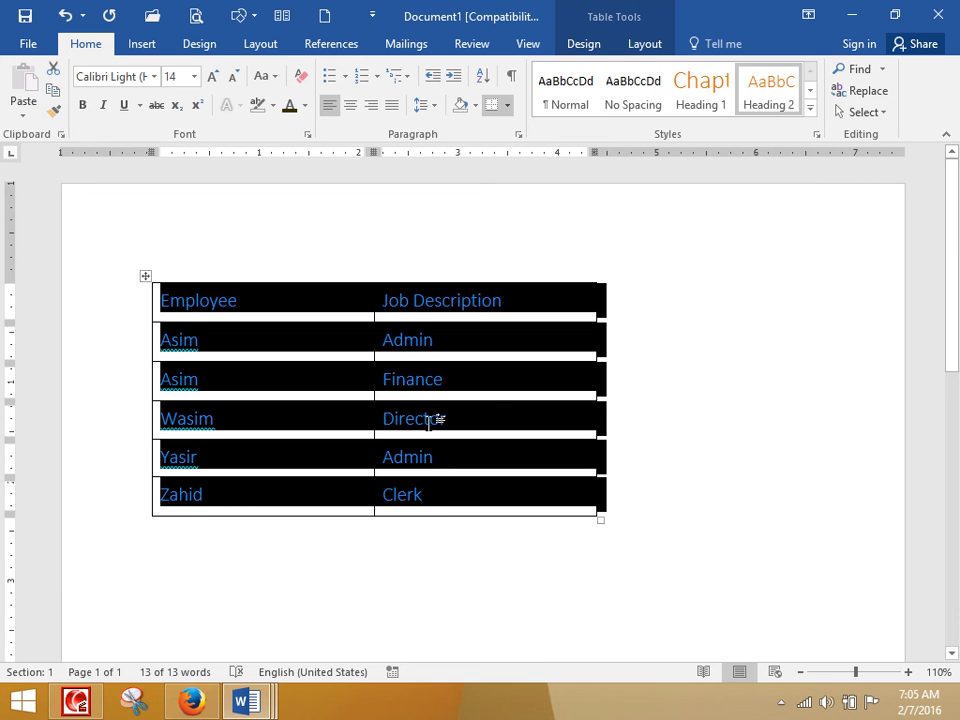
key("ctrl+bracketright")
key("ctrl+bracketright")
key("ctrl+bracketright")
key("ctrl+bracketright")
key("ctrl+bracketright")
key("ctrl+bracketright")
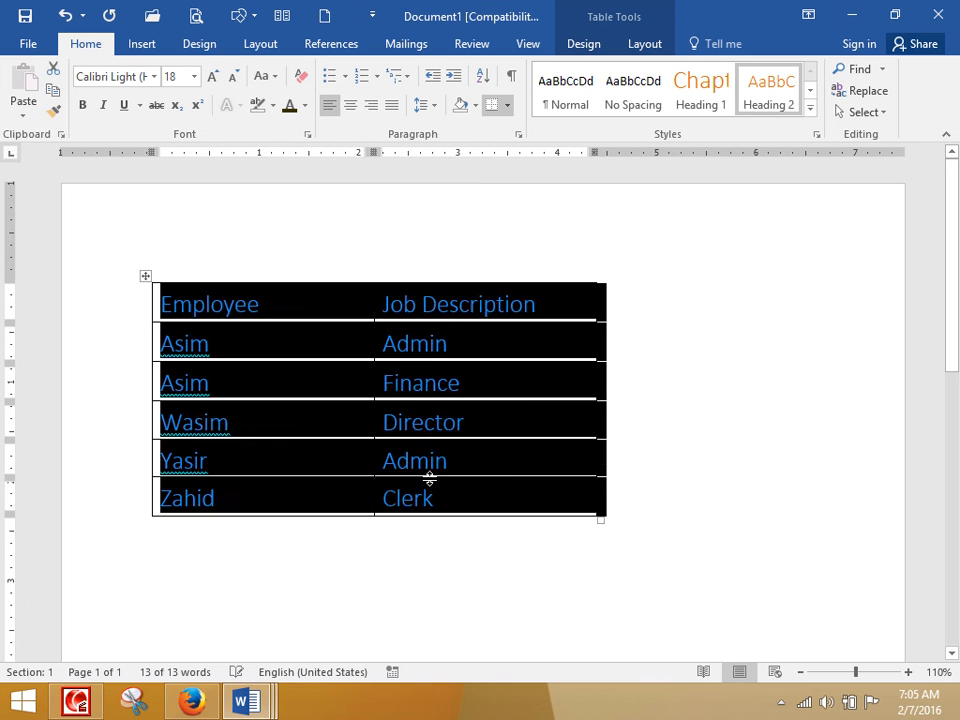
left_click(462, 427)
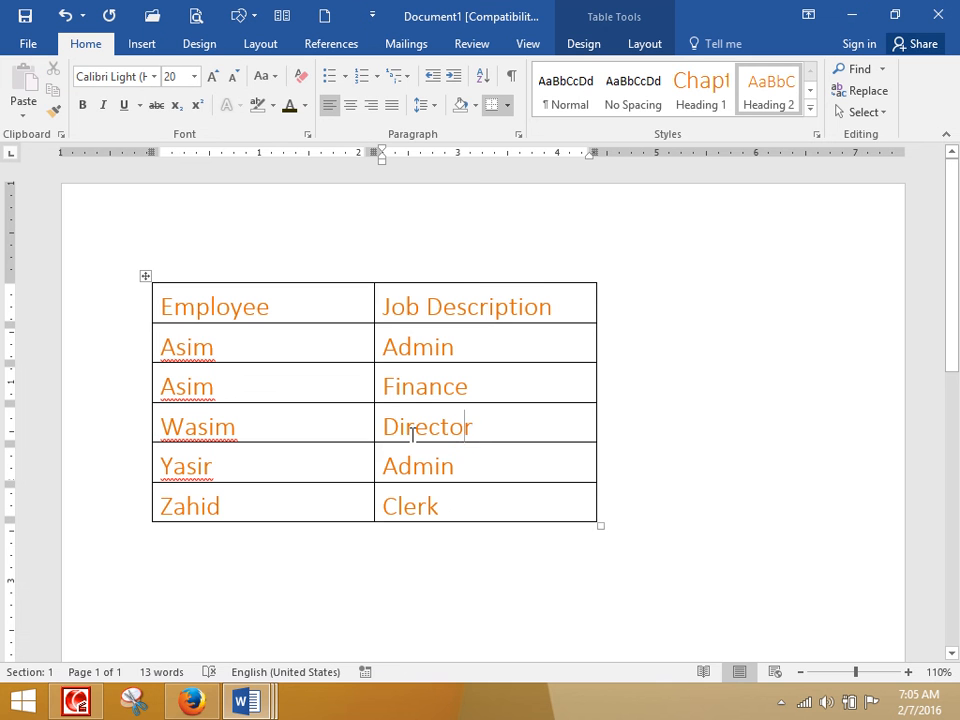
- Rewrite the employee name in the Finance row entirely in lowercase
left_click_drag(223, 390, 159, 388)
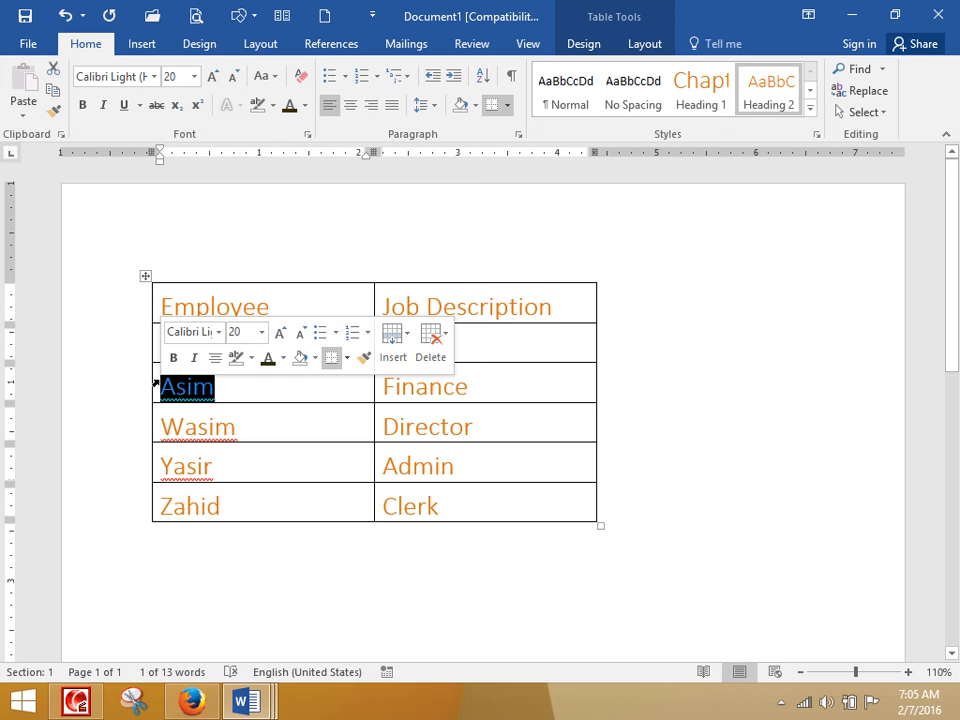
type("asim")
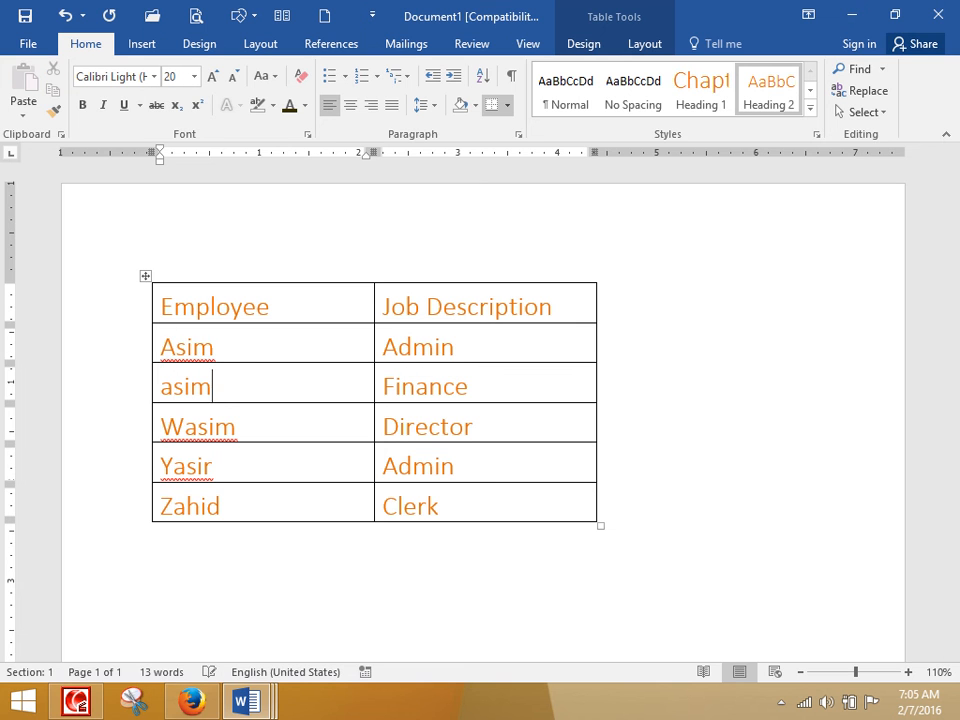
left_click(220, 356)
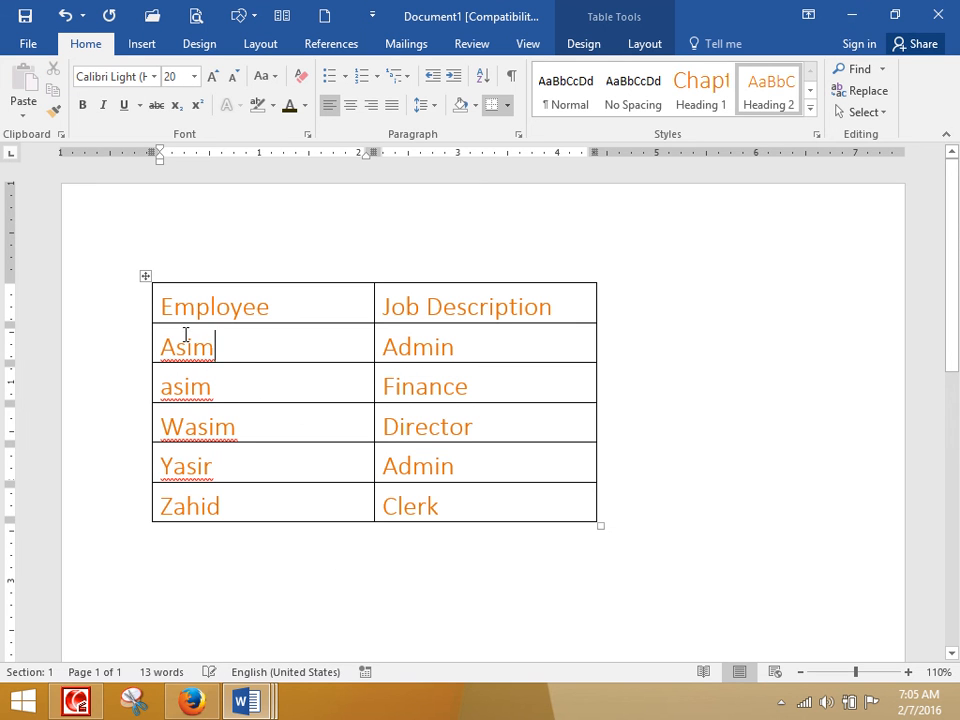
- Sort the whole table by Employee in ascending order, with the first row as header row
left_click(143, 278)
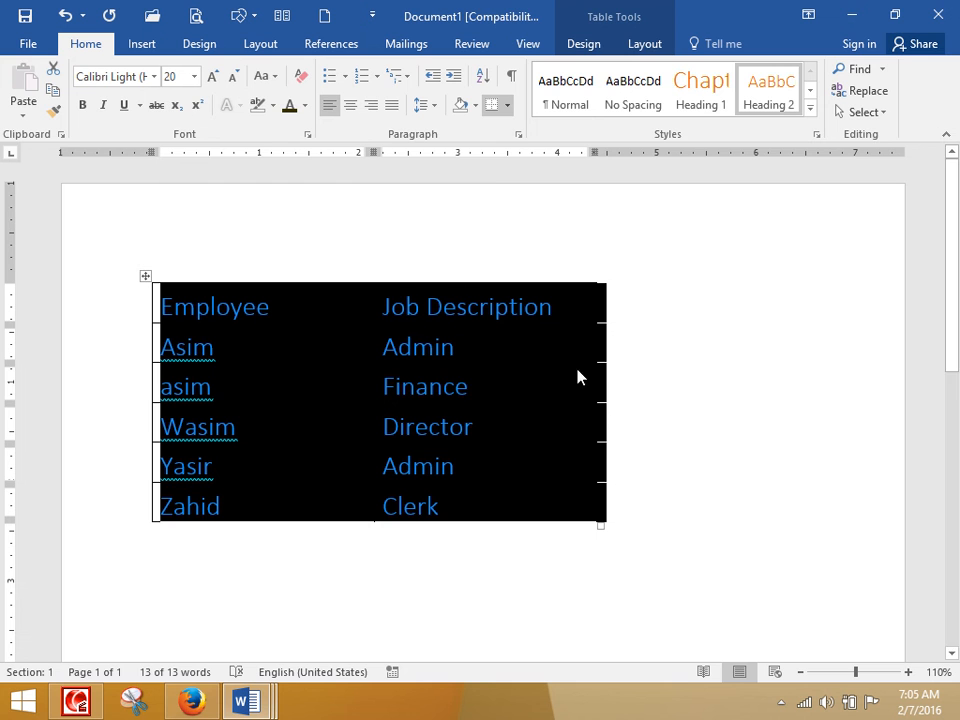
left_click(482, 76)
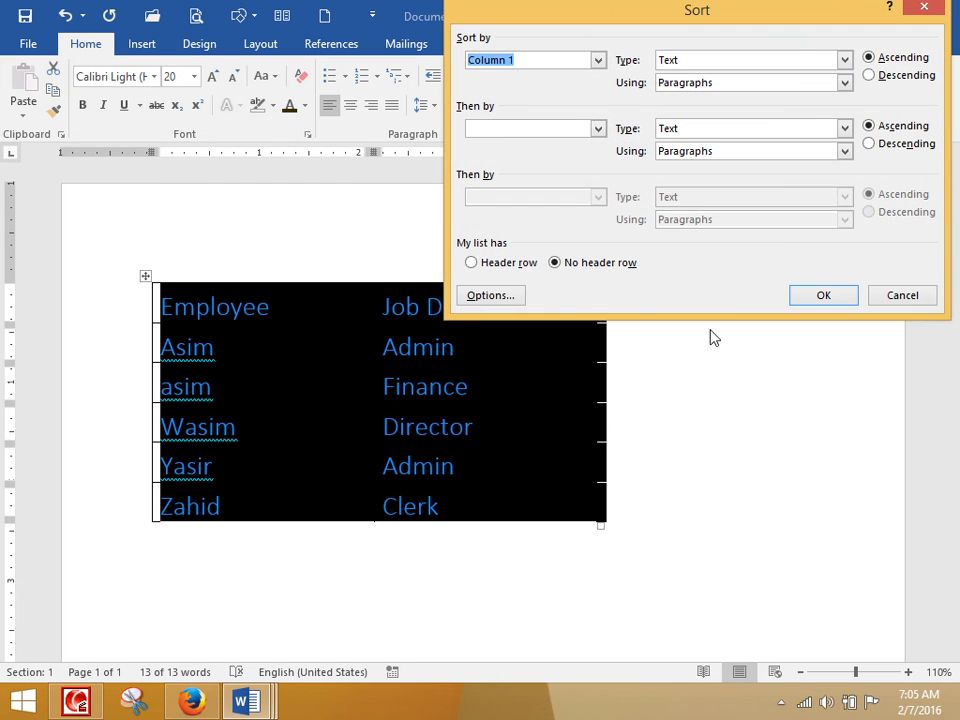
left_click(516, 266)
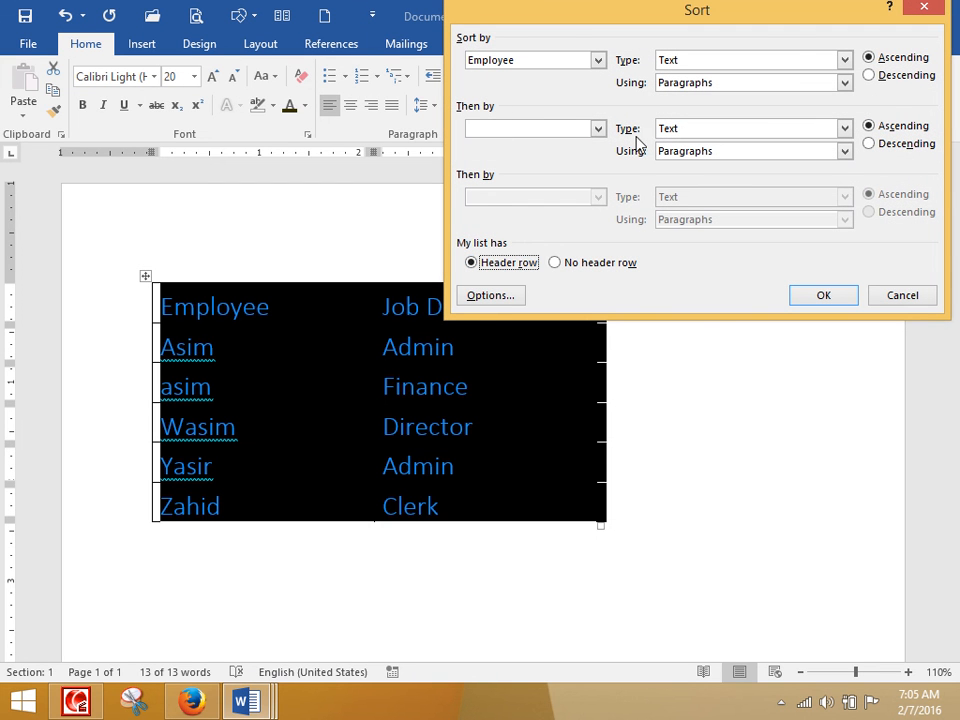
left_click(832, 298)
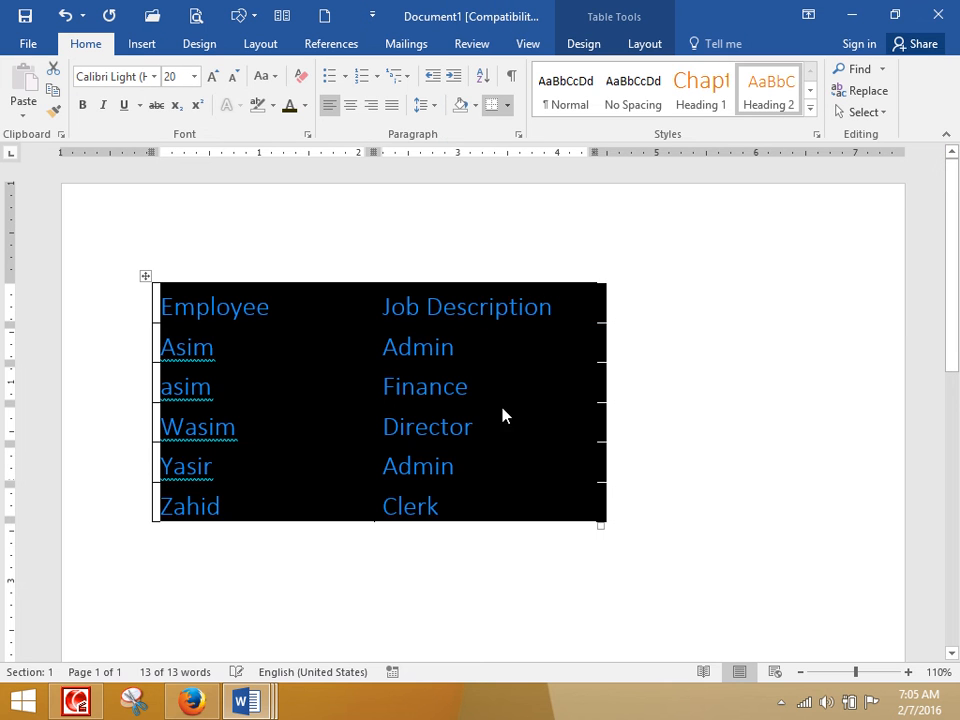
left_click(287, 384)
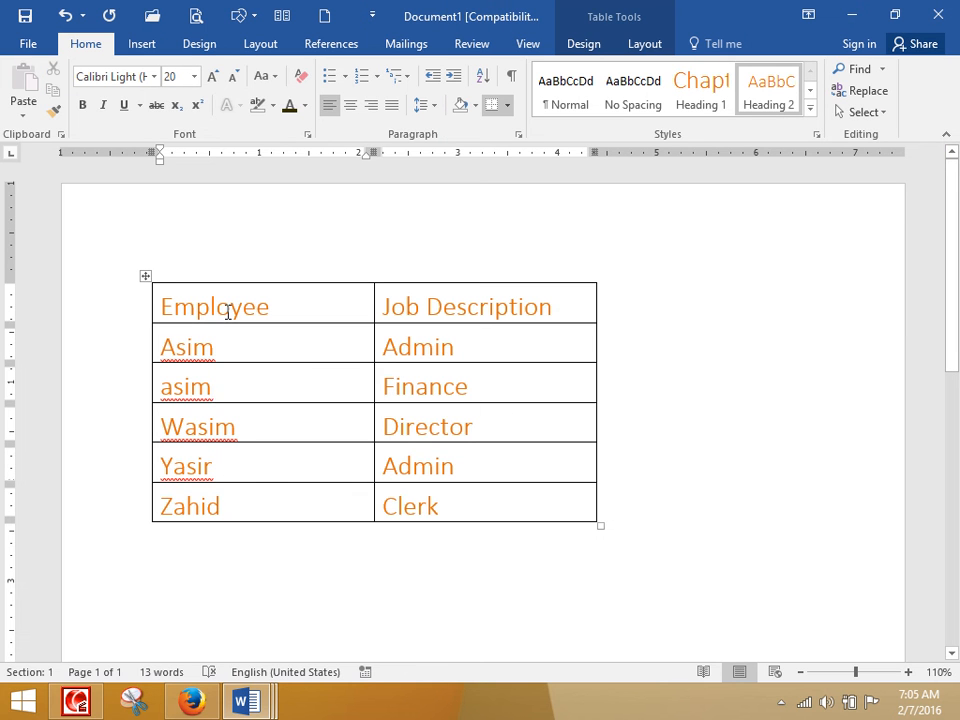
- Sort the whole table by Employee in ascending order with a header row and the Case sensitive option enabled
left_click(145, 275)
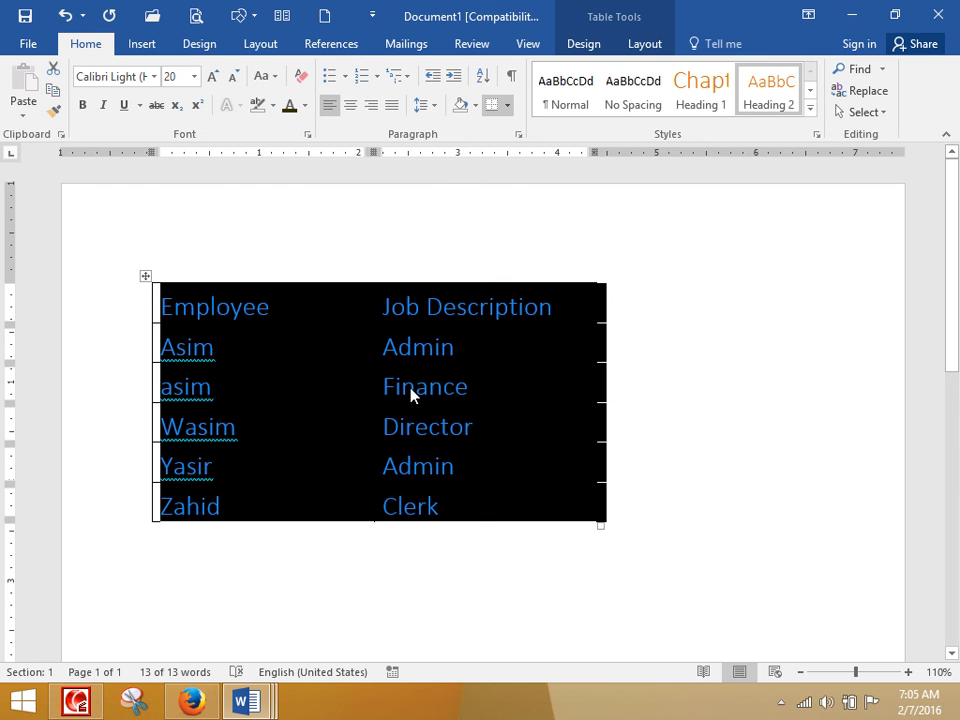
left_click(482, 76)
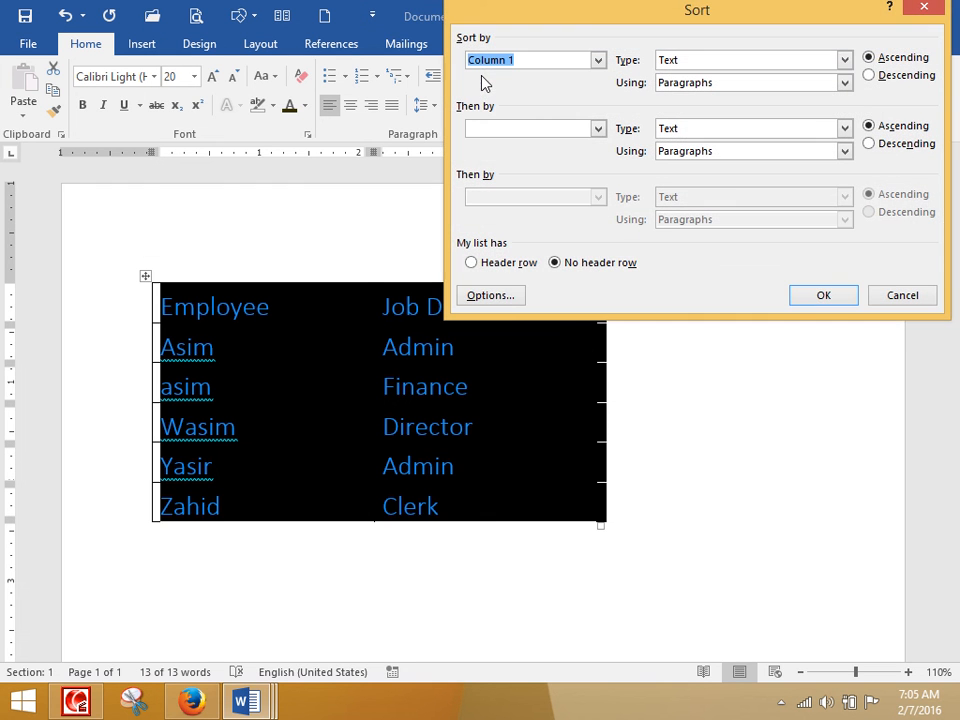
left_click(510, 264)
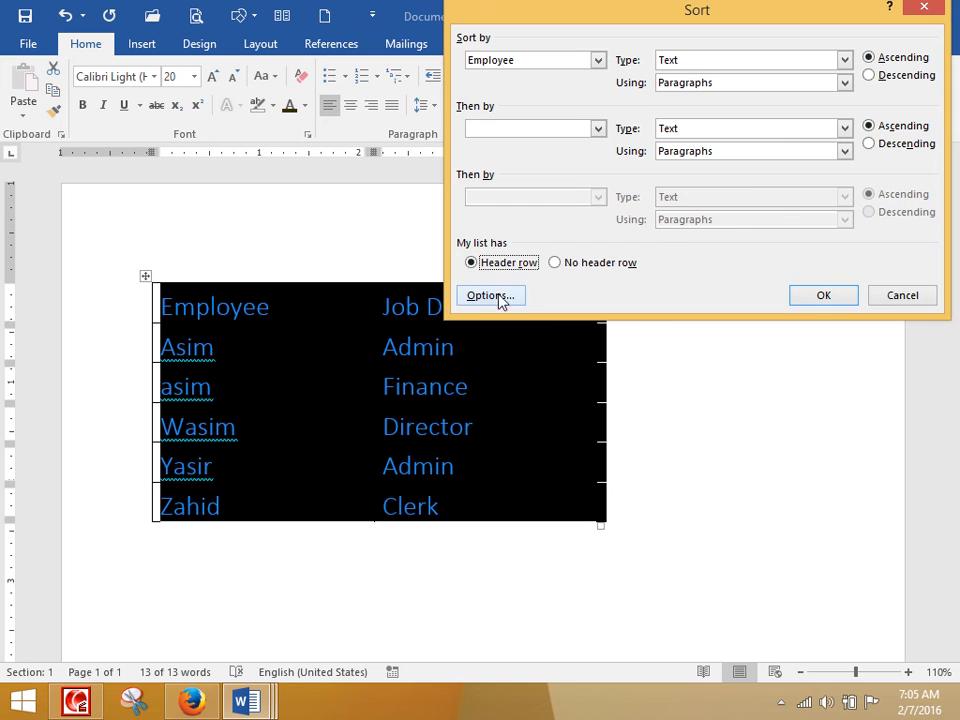
left_click(495, 296)
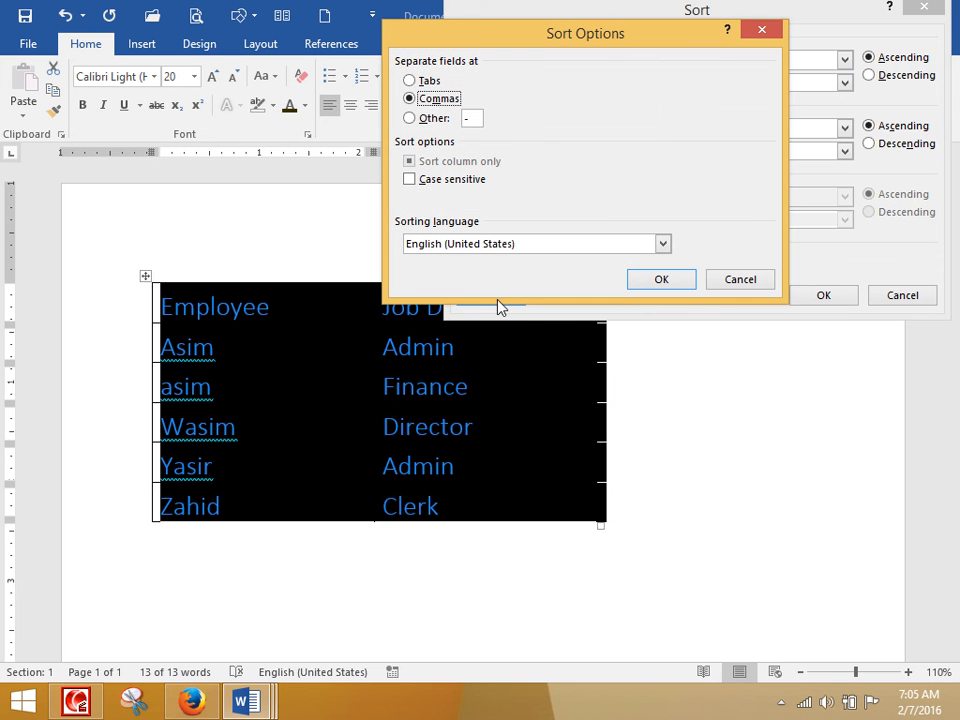
left_click(436, 182)
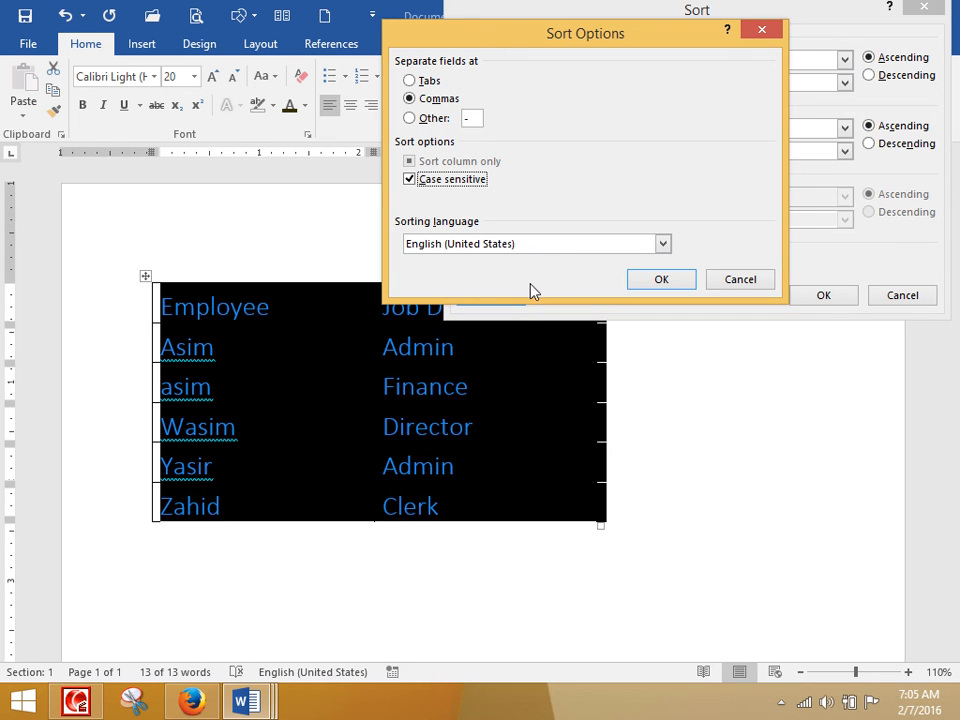
left_click(666, 281)
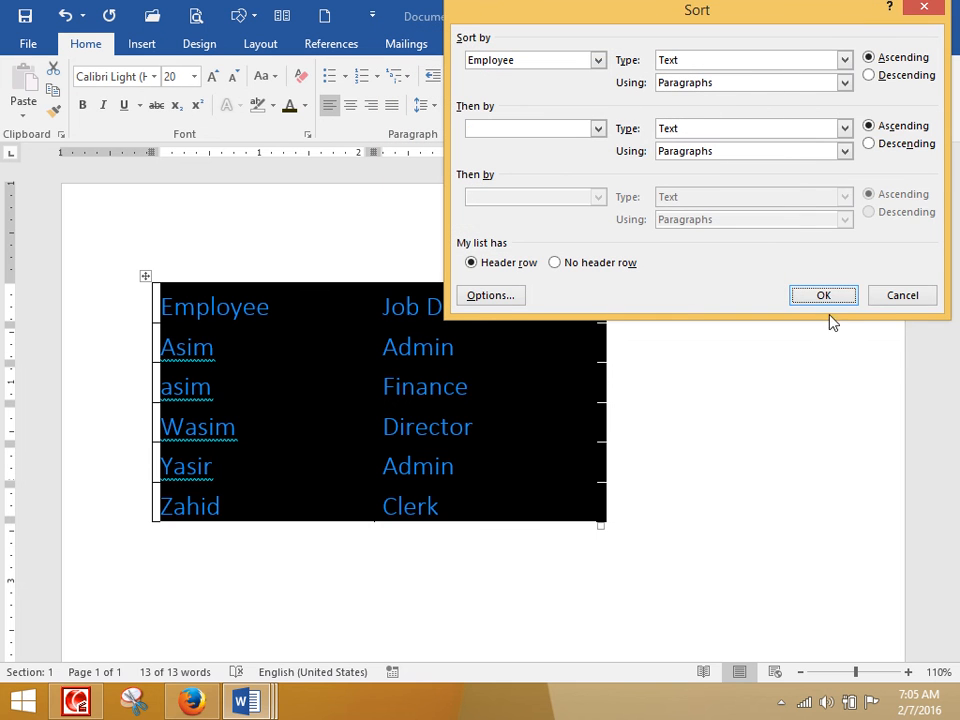
left_click(824, 300)
left_click(326, 378)
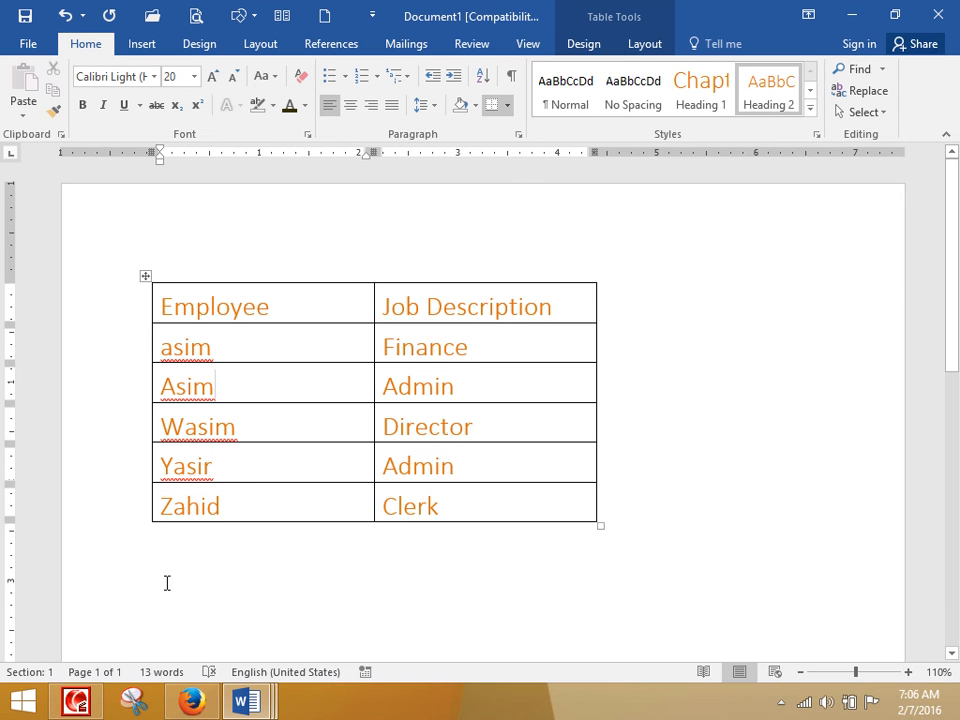
left_click(78, 703)
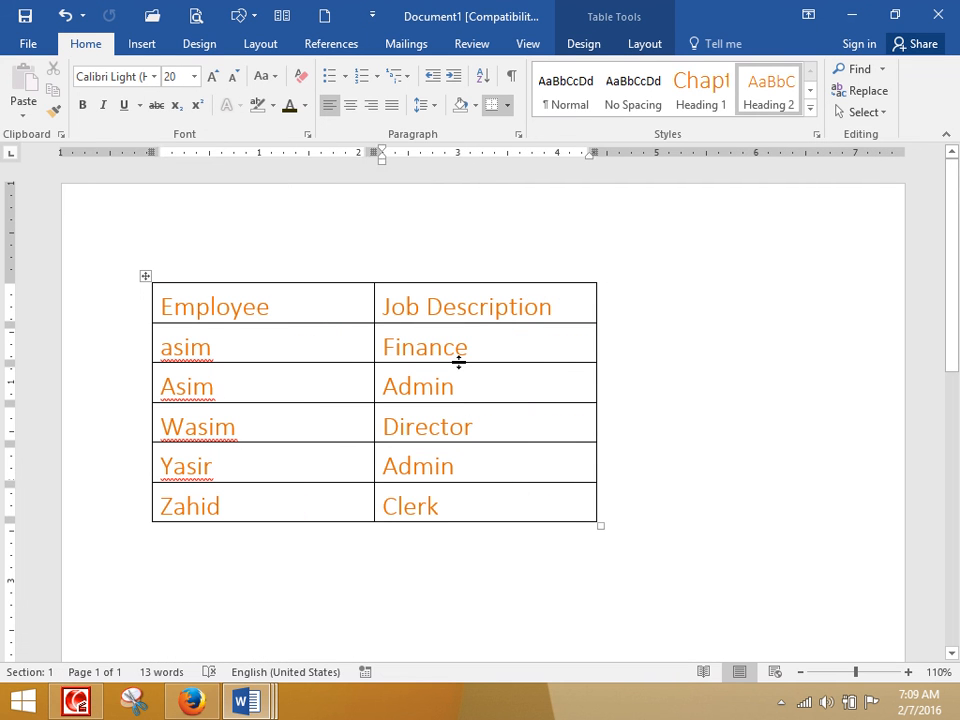
- Delete the entire Employee and Job Description table from Document1
left_click(146, 275)
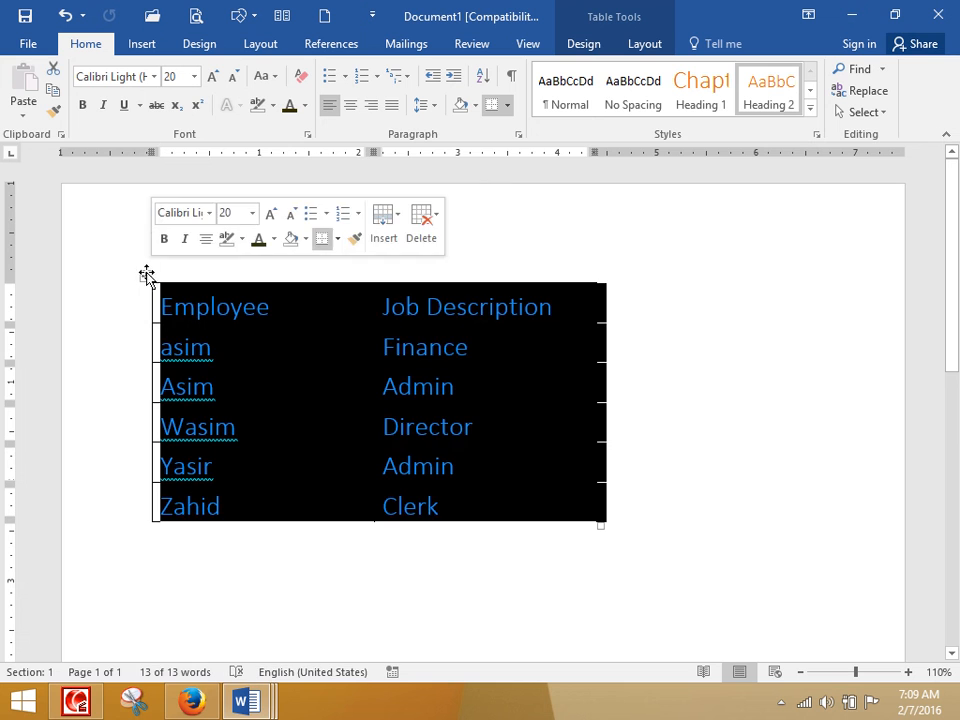
key("BackSpace")
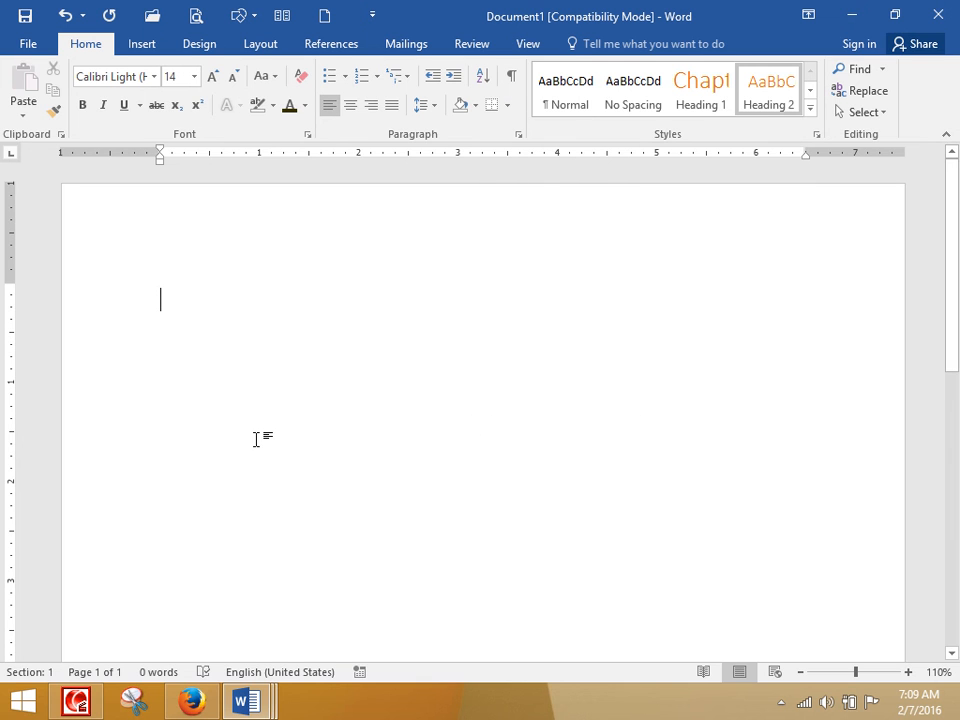
- Create a new blank document and generate sample paragraphs in it with =rand()
left_click(324, 15)
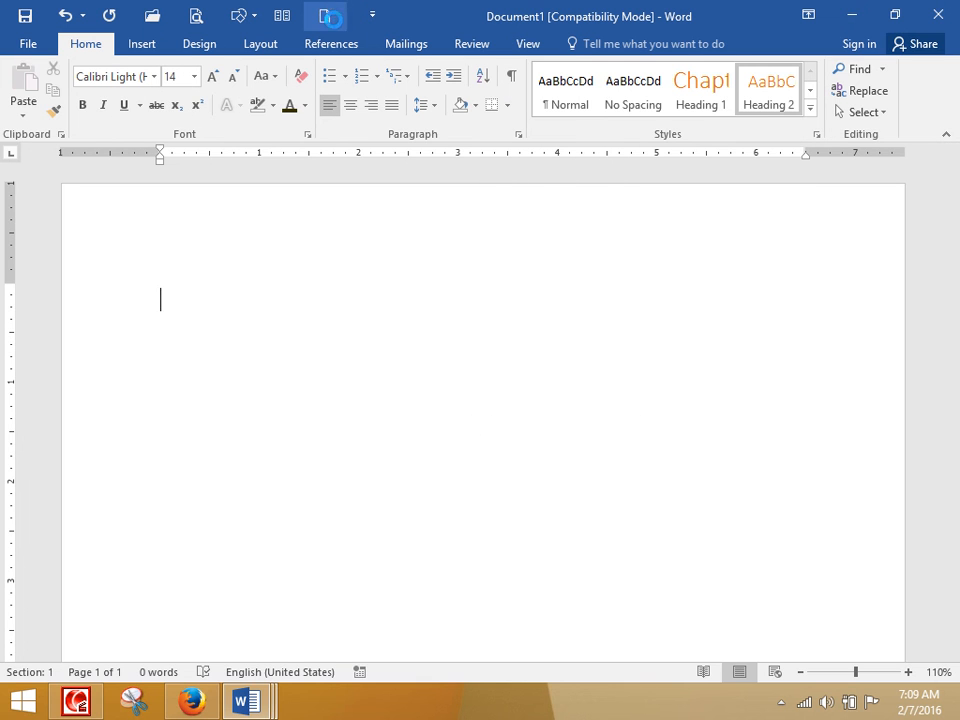
type("=rand()")
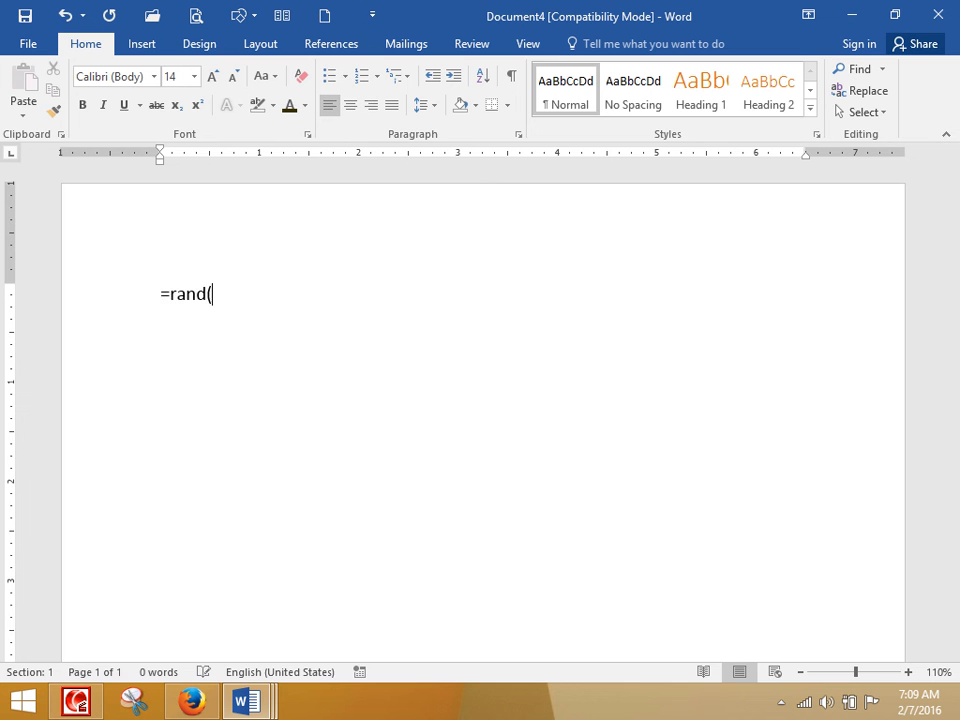
key("Return")
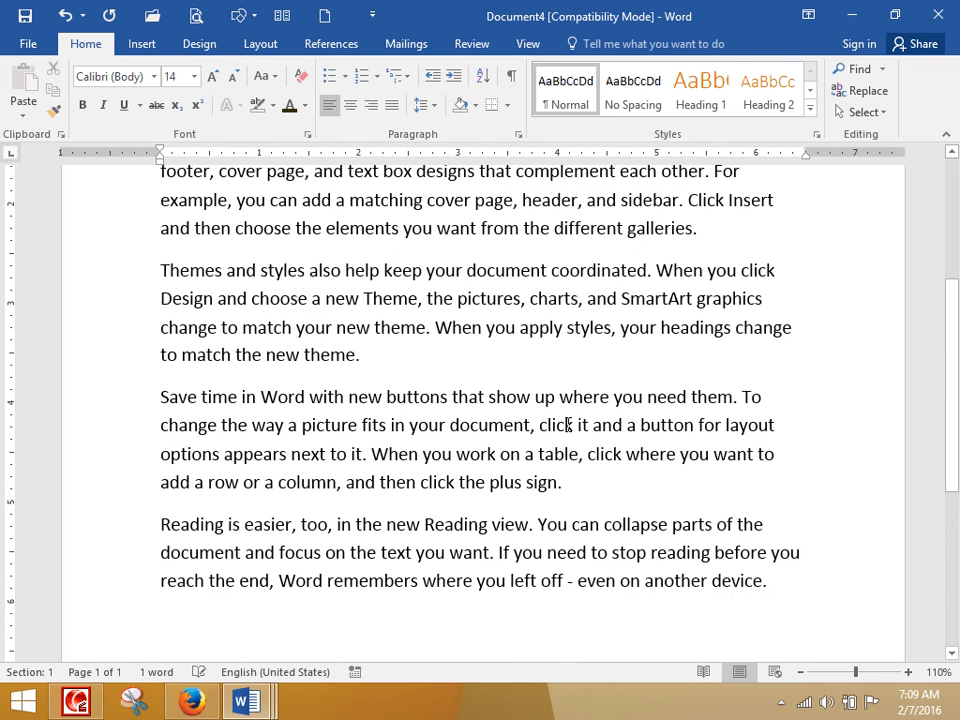
- Delete the last two sample paragraphs, from "Save time in Word" through the end of the "Reading is easier" paragraph
left_click_drag(810, 568, 132, 410)
key("Delete")
scroll(317, 399, "up", 3)
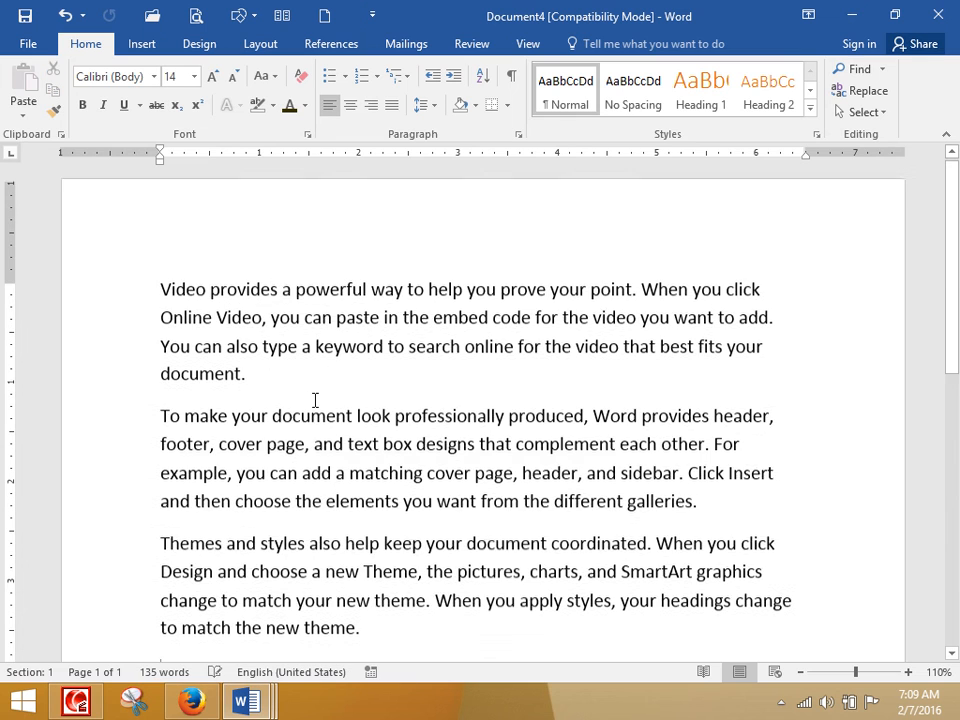
scroll(318, 395, "down", 2)
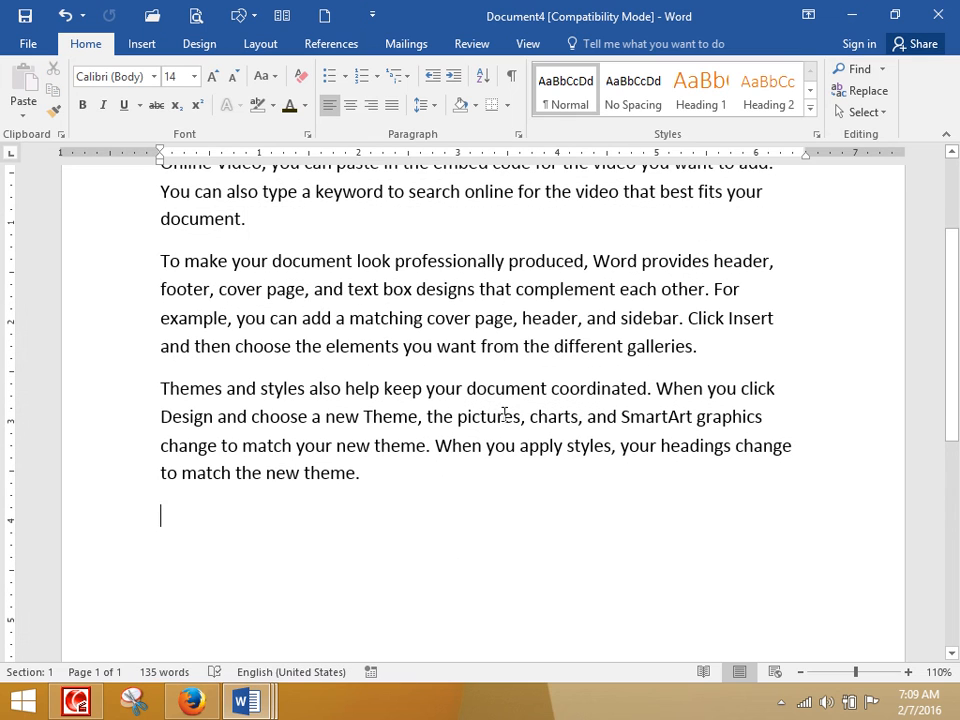
scroll(510, 393, "down", 1, "ctrl")
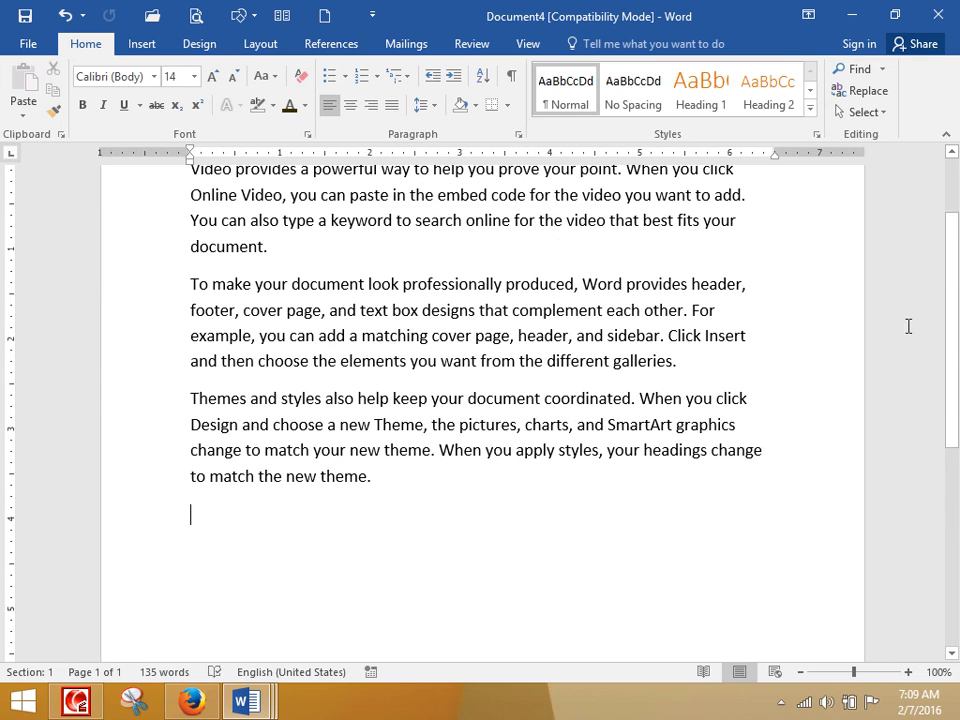
scroll(882, 321, "up", 2)
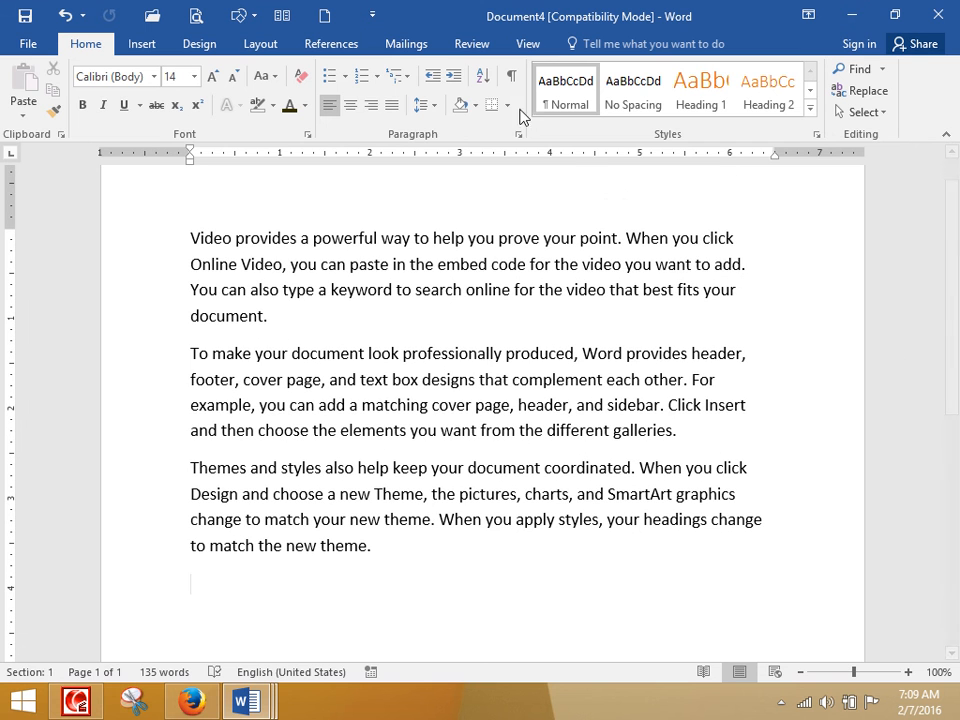
- Show formatting marks and add a line of "sdf" filler text in the empty paragraph at the document's end, followed by a new paragraph
left_click(508, 78)
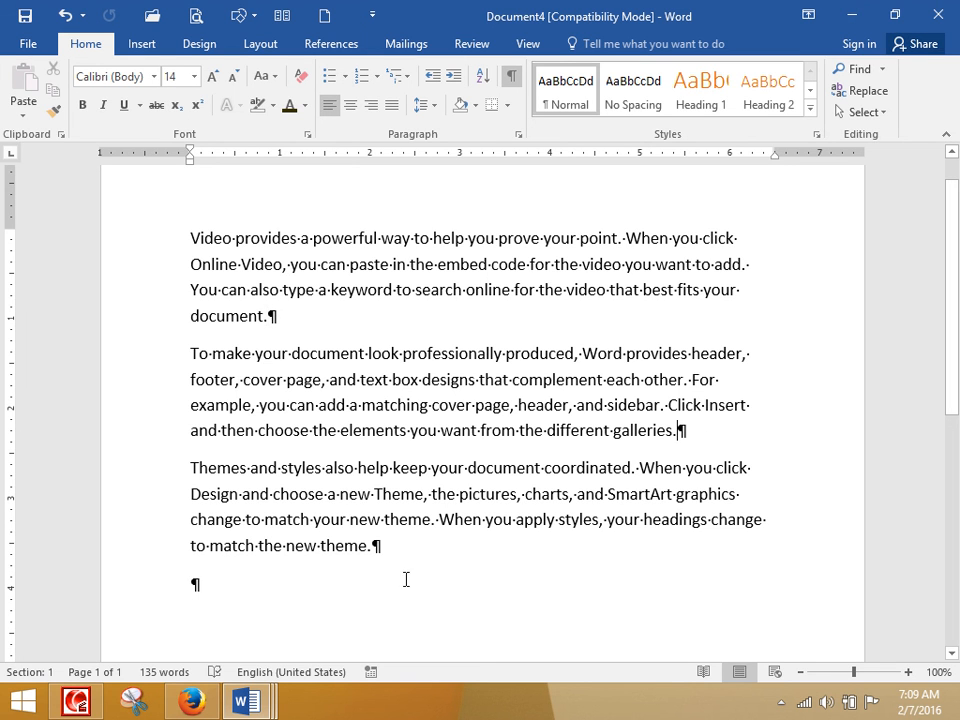
left_click(246, 589)
type("sdf sdf sdf sf sdf sdf sdf sd fs")
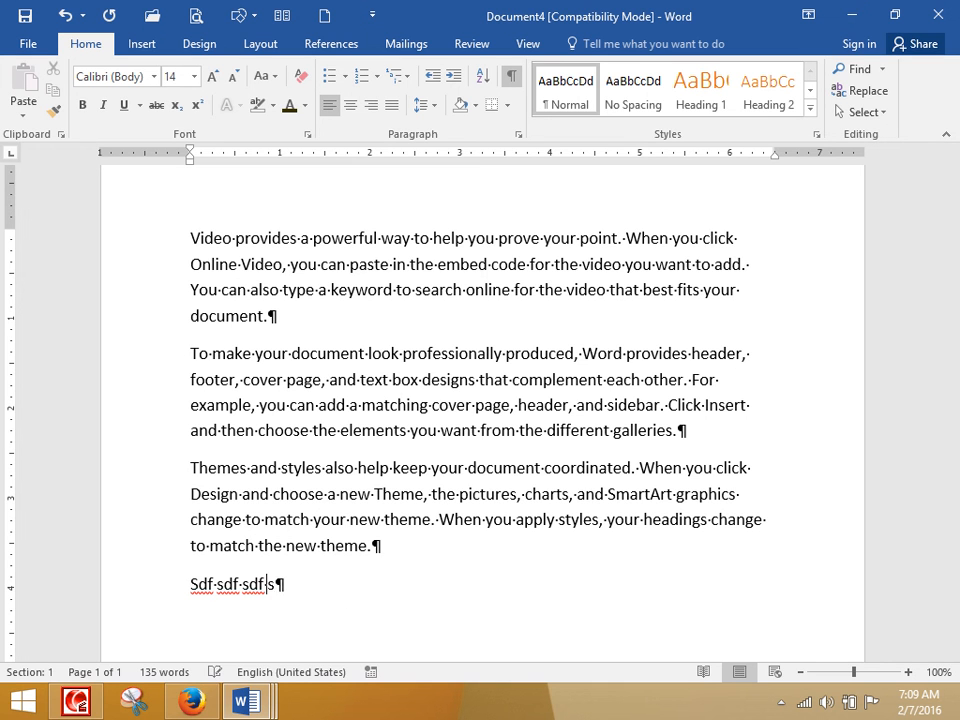
type(" df sdf sdfsdf sd fs df sdf sdf sd fsd fs df")
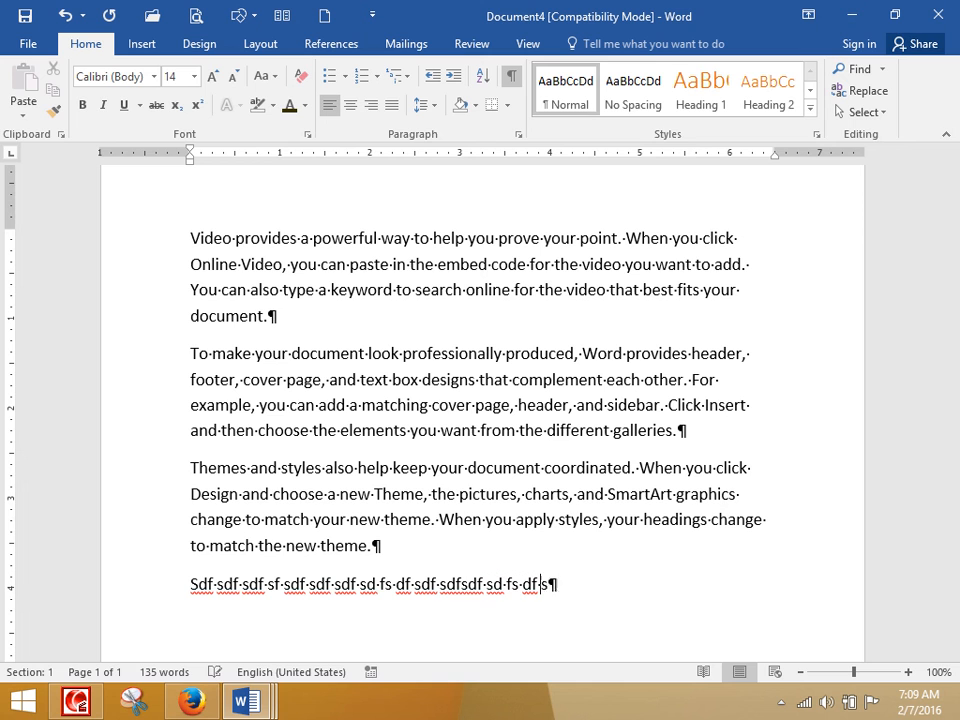
key("Return")
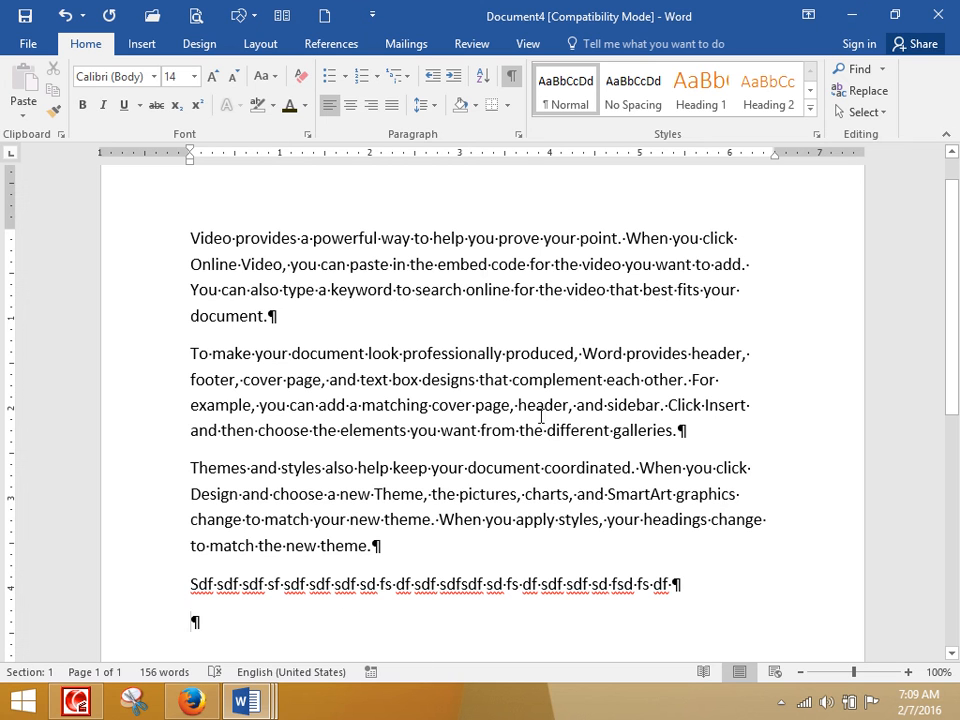
- Check the document in print preview with formatting marks shown, and hide the marks after returning to the page
left_click(511, 78)
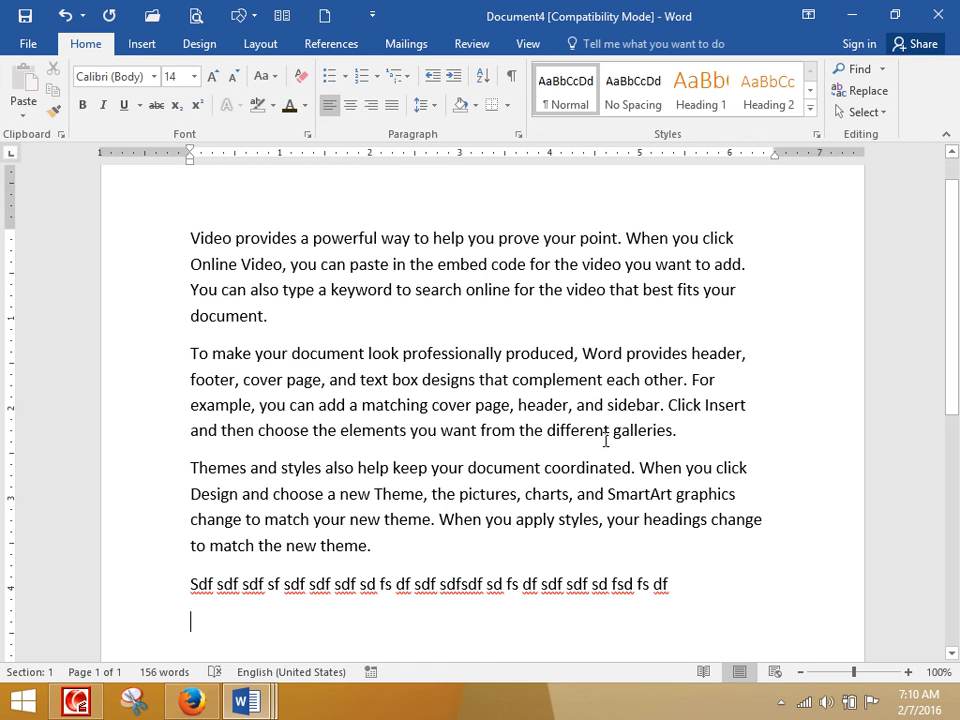
left_click(511, 77)
left_click(196, 16)
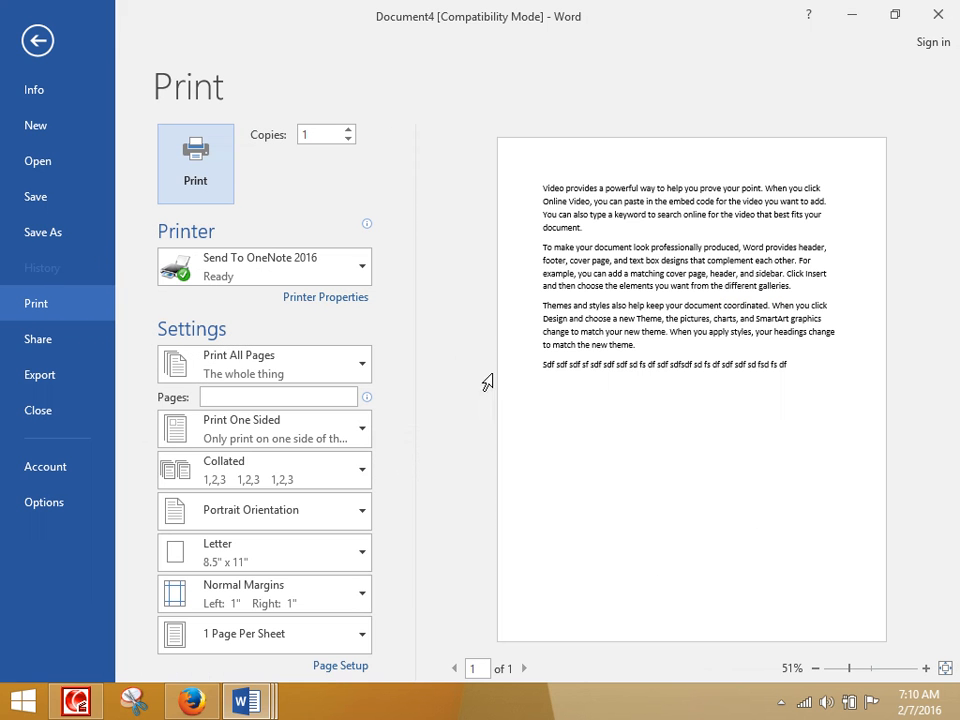
left_click(35, 39)
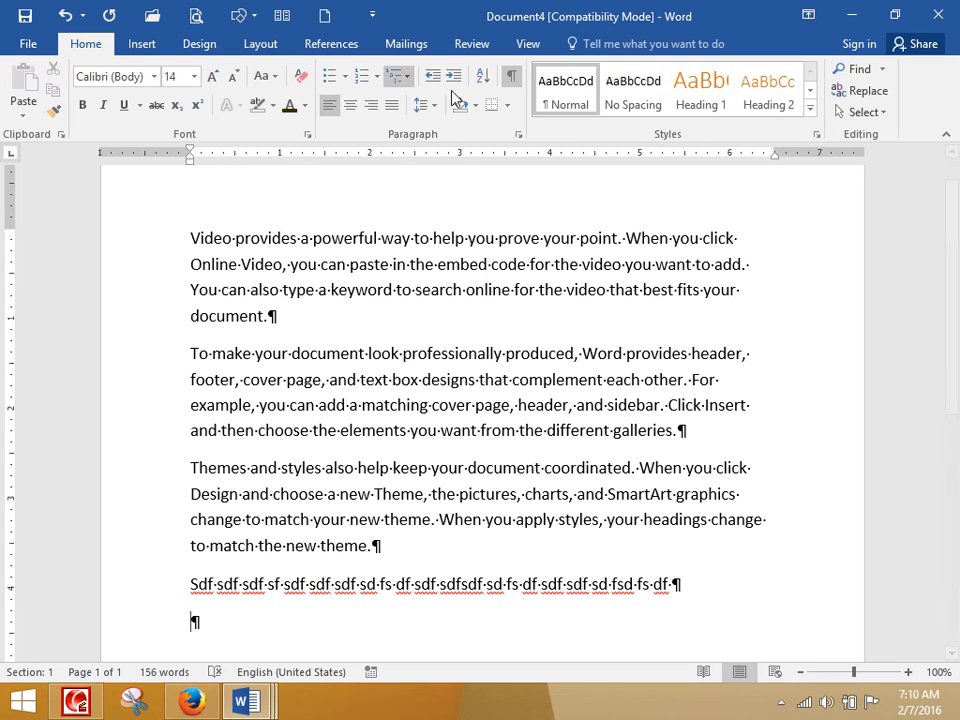
left_click(511, 76)
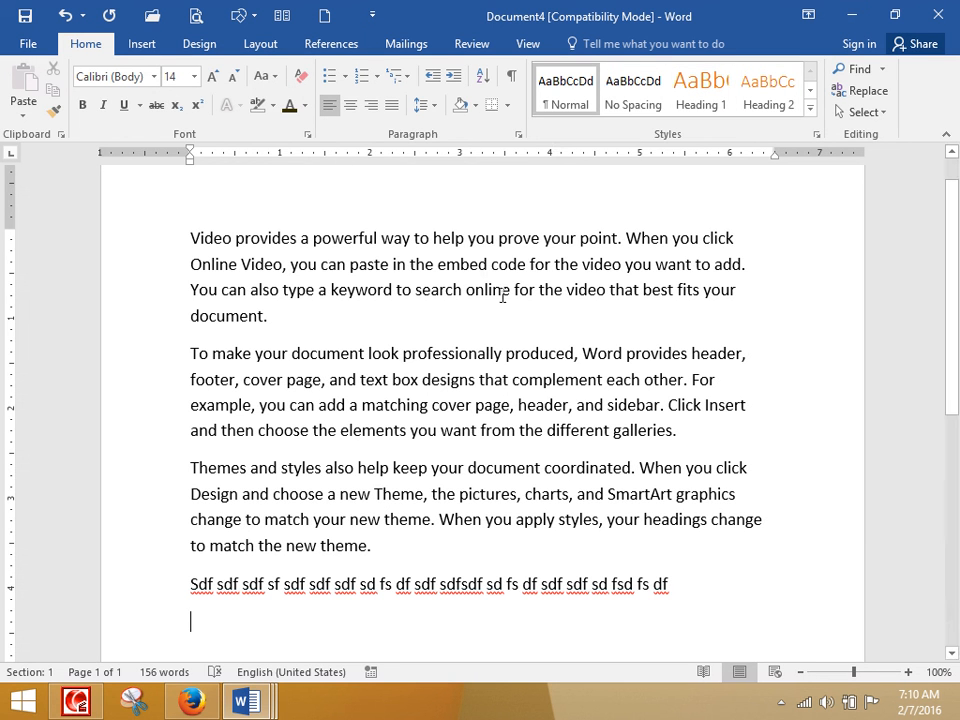
- Switch to Document3 and remove the bottom border from the whole DIT and DEL table
left_click(509, 105)
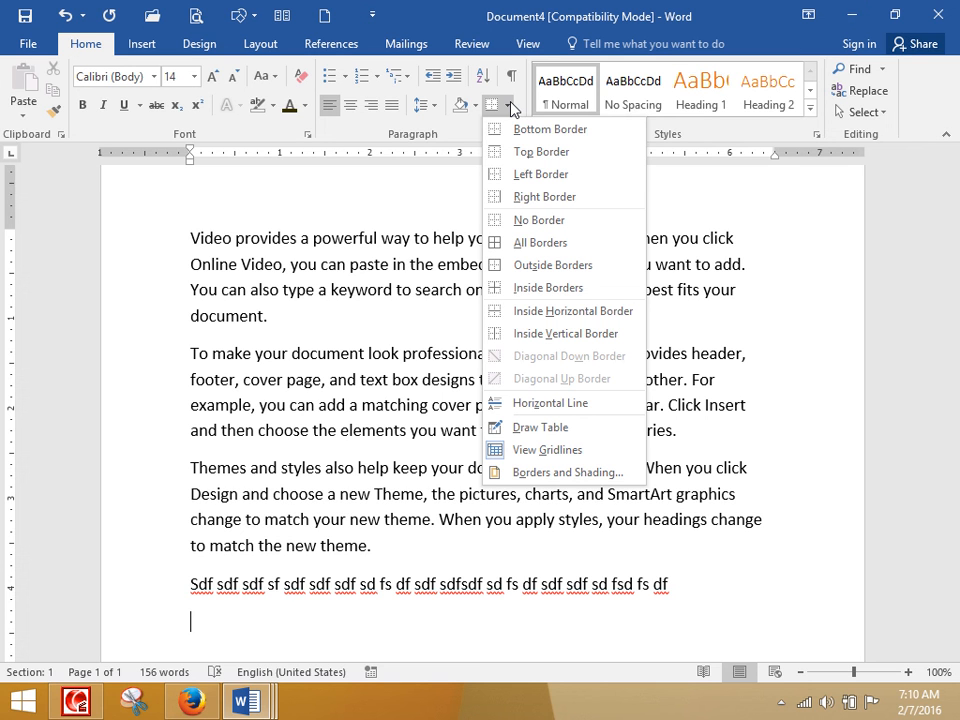
left_click(336, 525)
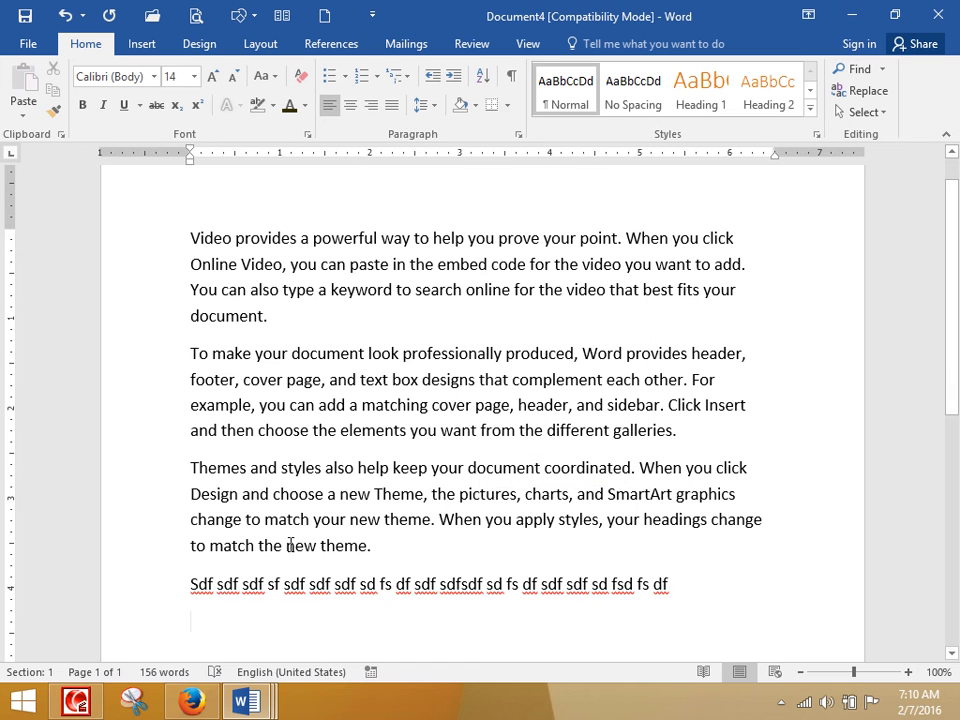
mouse_move(238, 704)
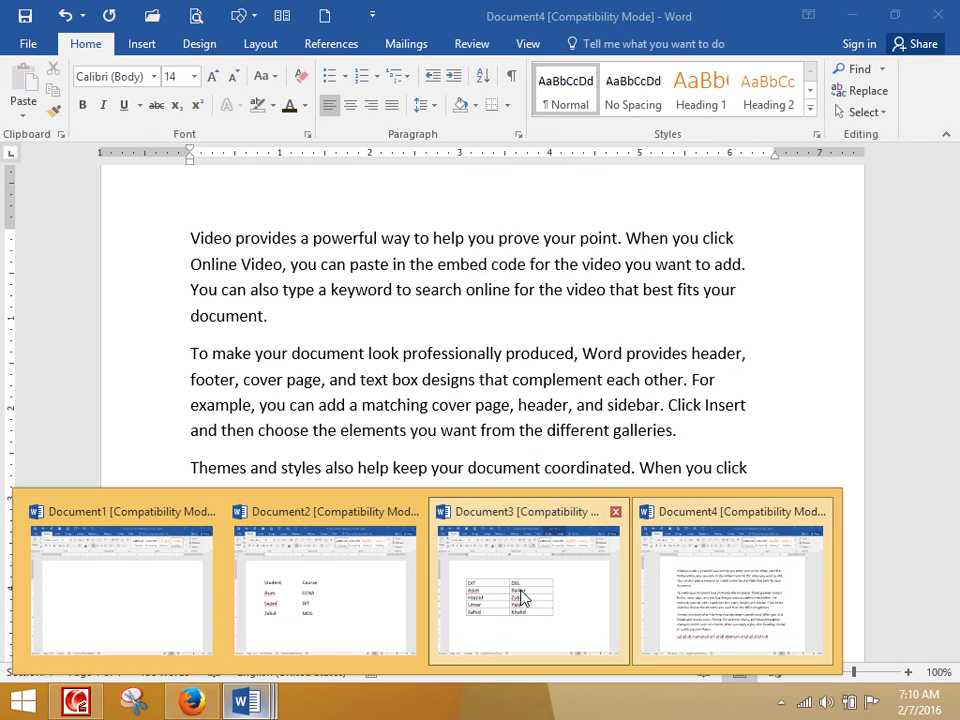
left_click(587, 628)
left_click(250, 380)
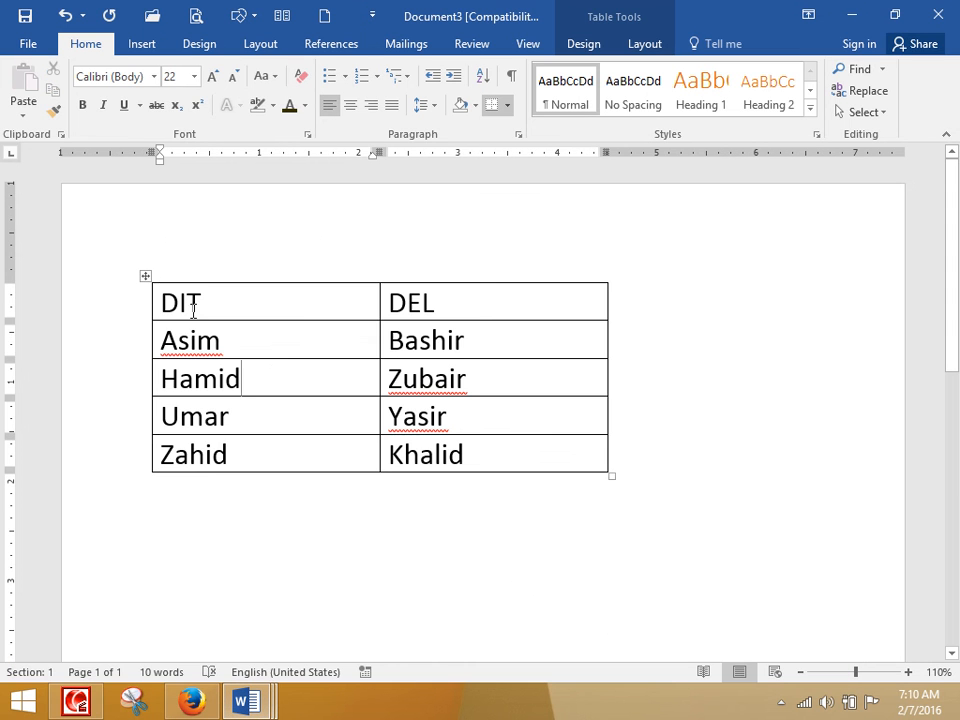
left_click(146, 276)
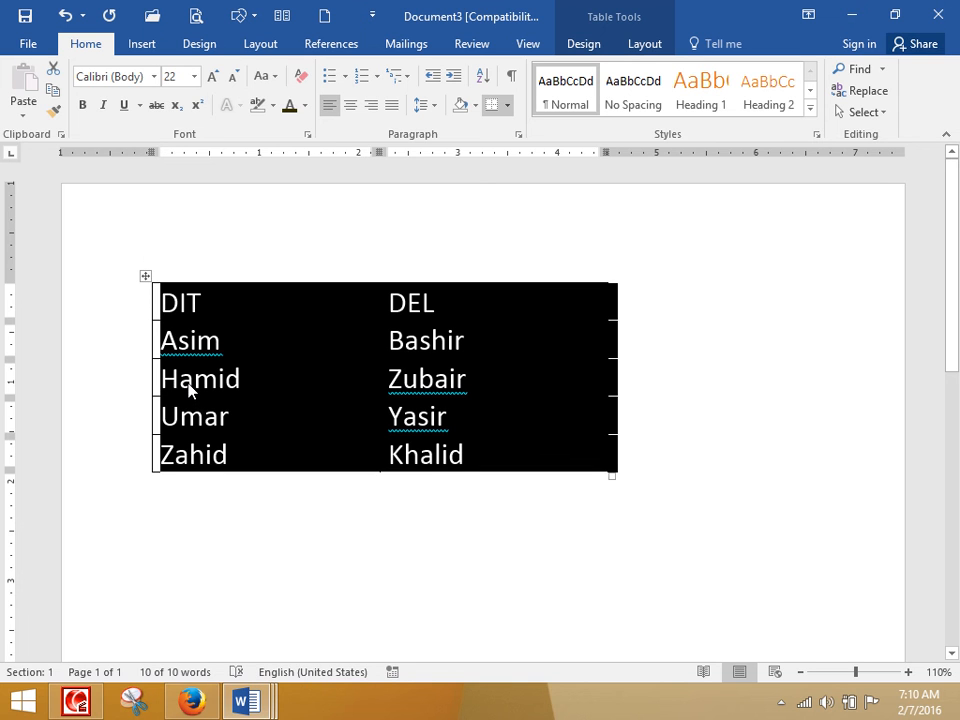
left_click(507, 106)
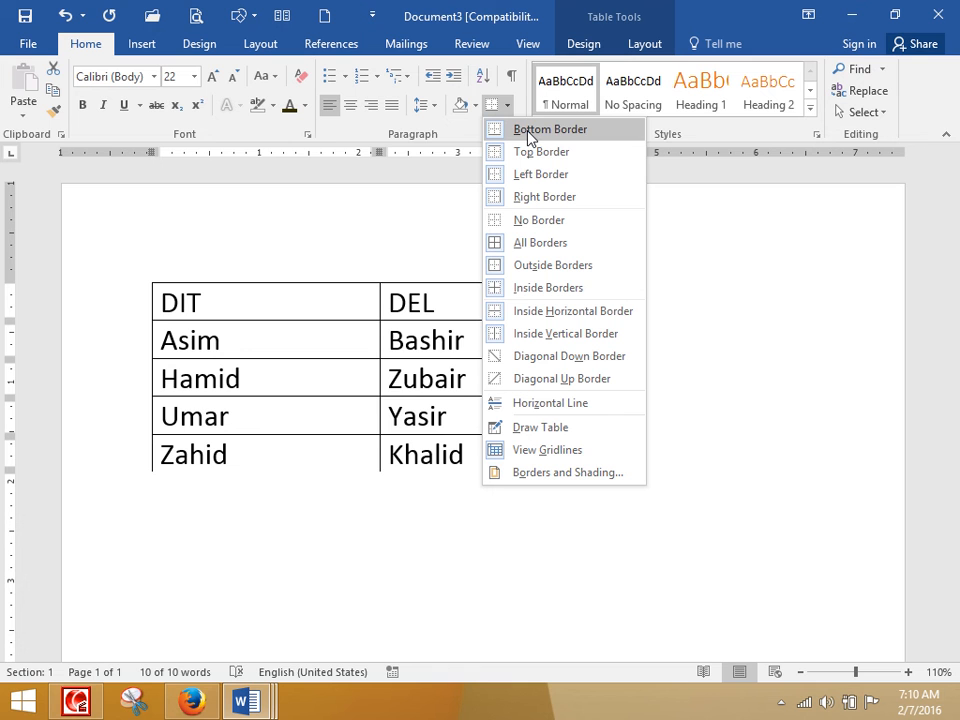
left_click(530, 137)
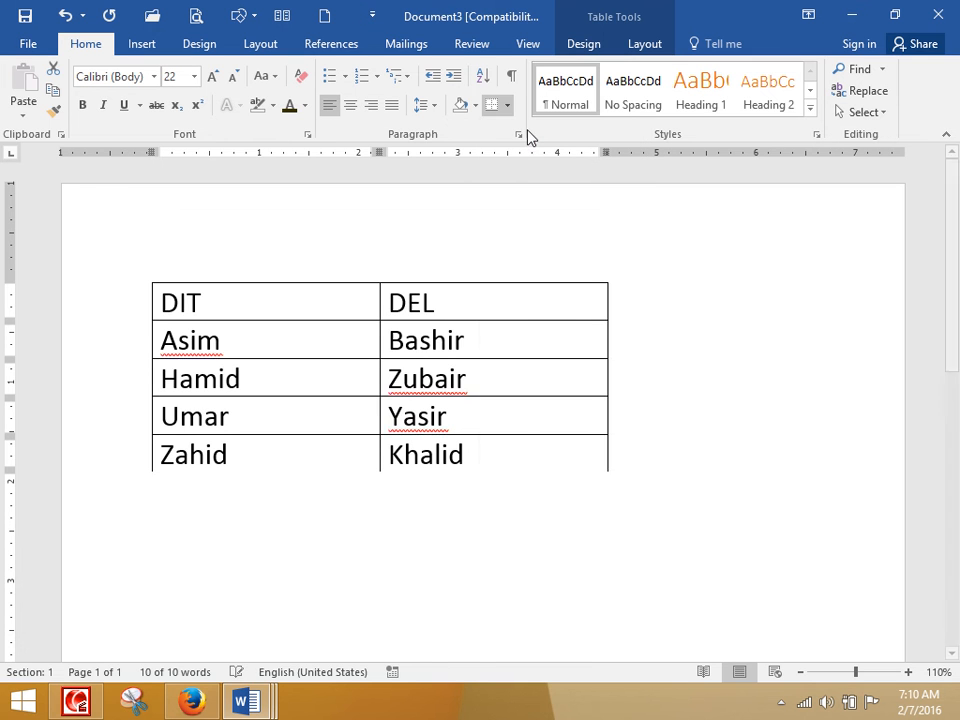
left_click(259, 341)
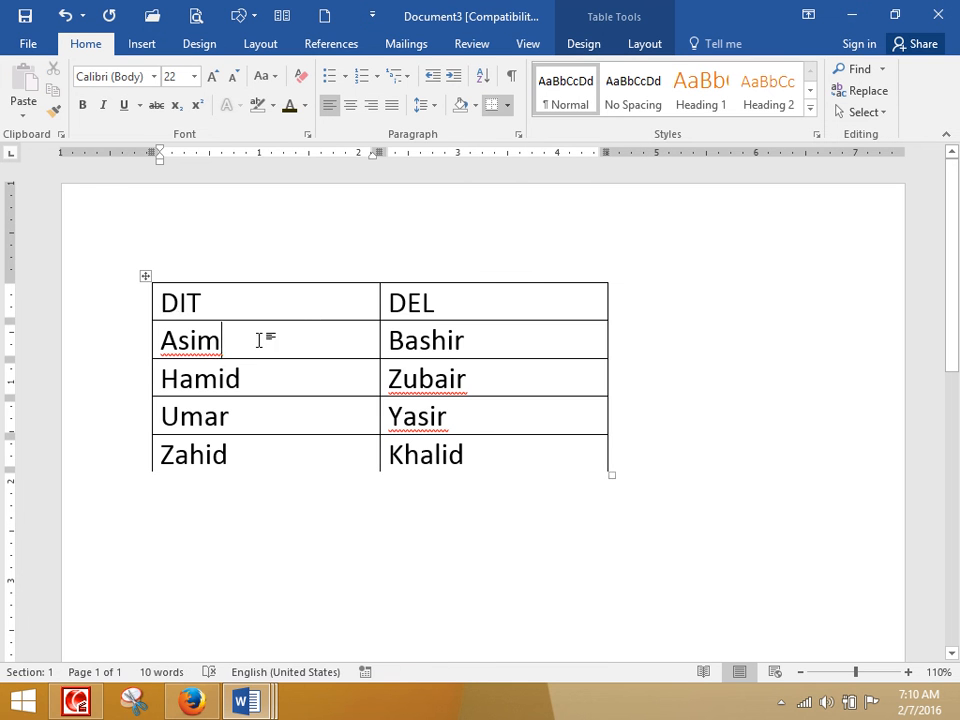
- Restore the bottom border of the whole DIT and DEL table and turn off View Gridlines
left_click(146, 277)
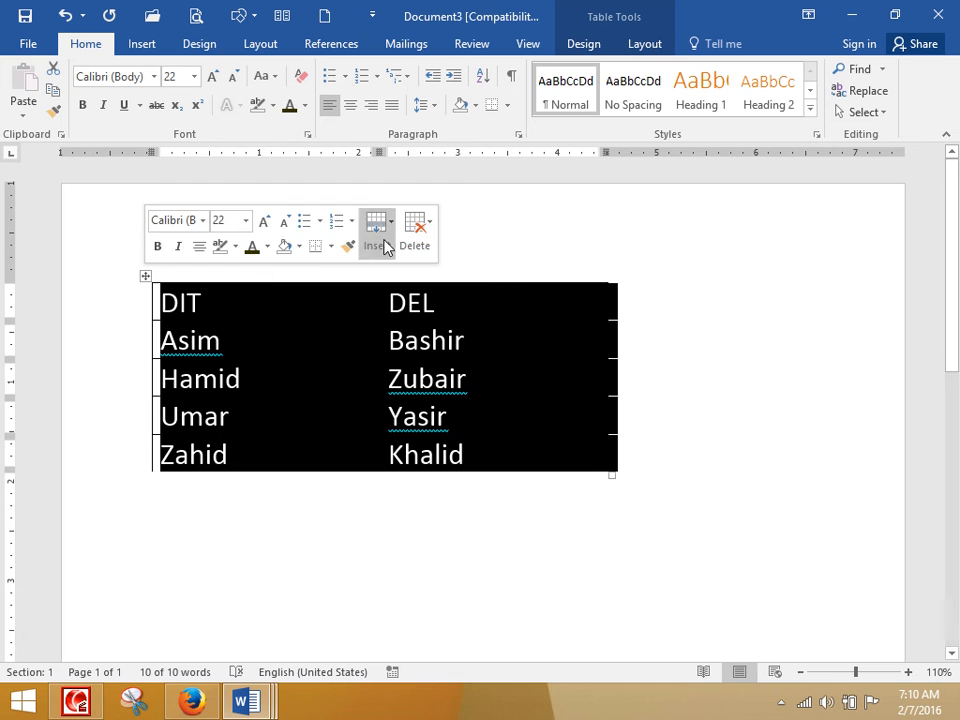
left_click(506, 106)
left_click(514, 129)
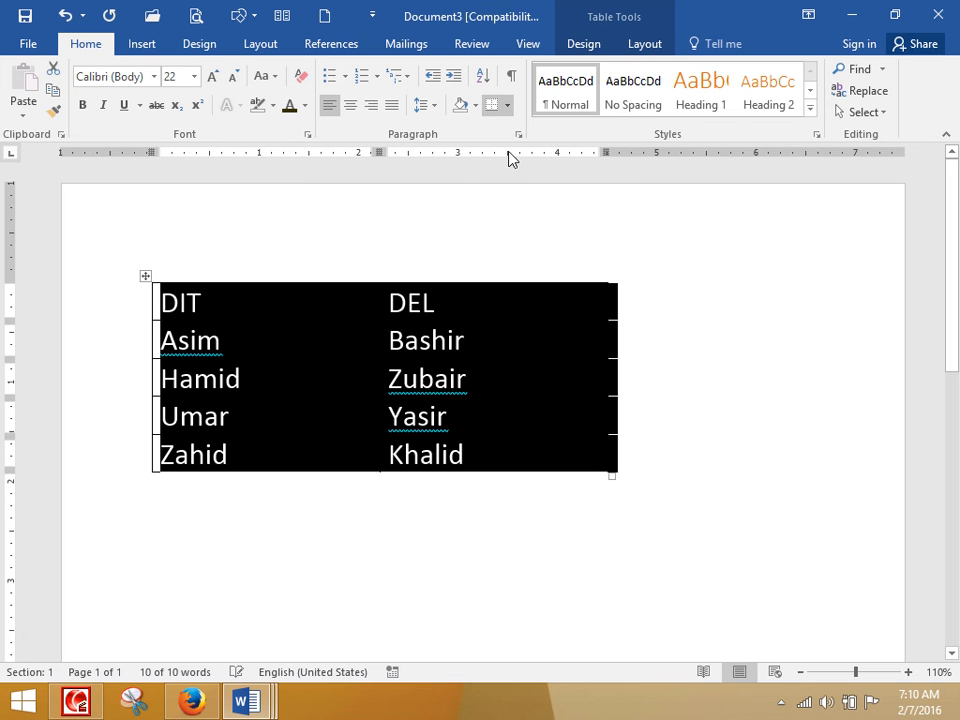
left_click(507, 105)
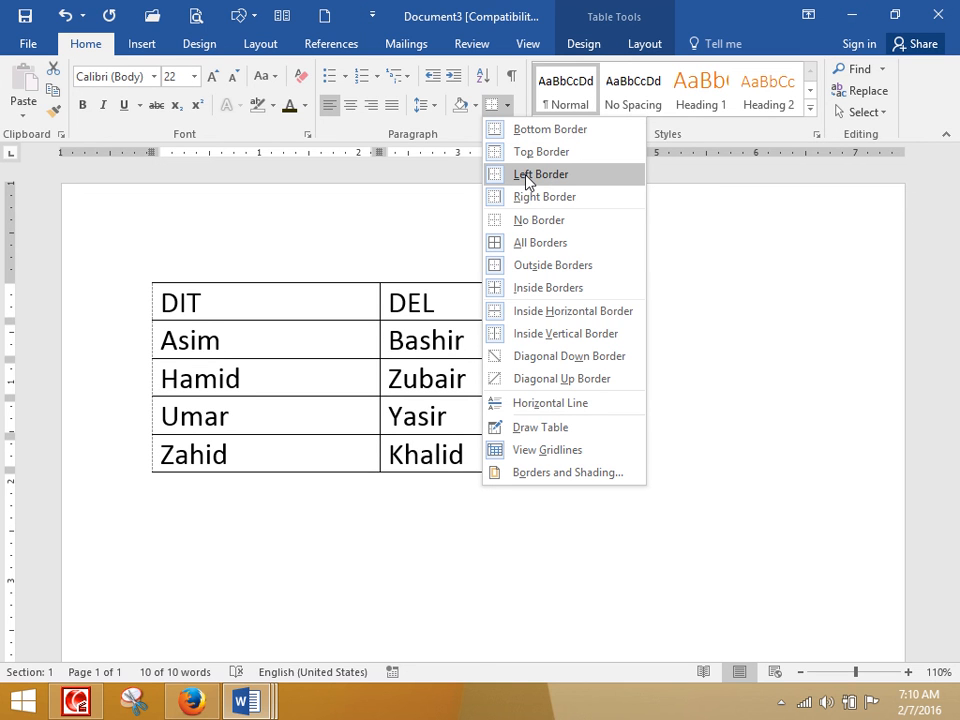
left_click(545, 451)
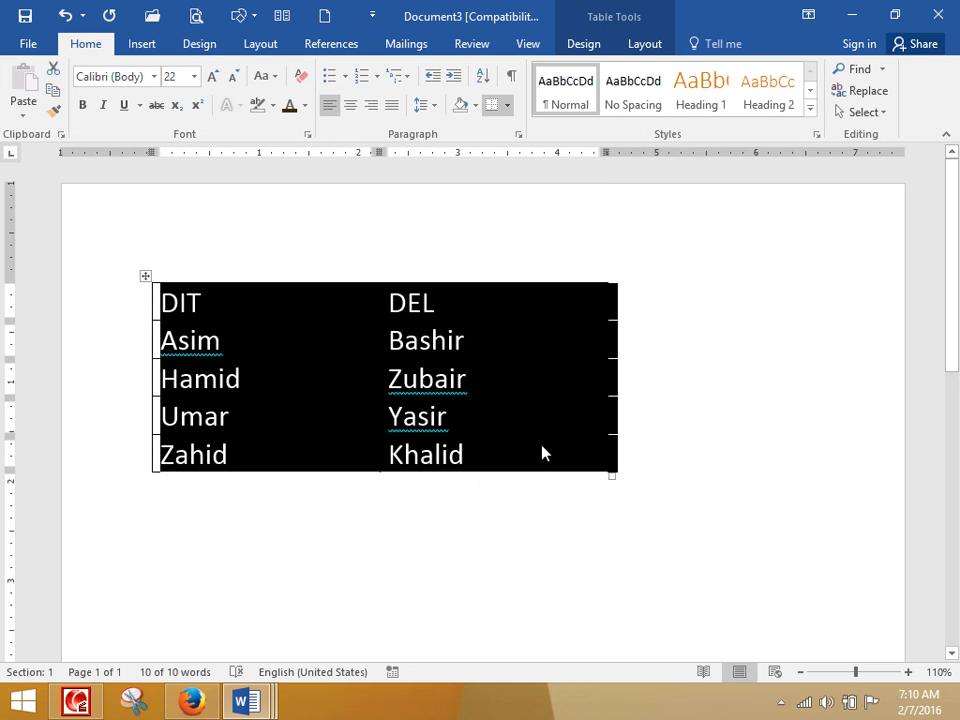
- Set the whole DIT and DEL table to No Border
left_click(509, 106)
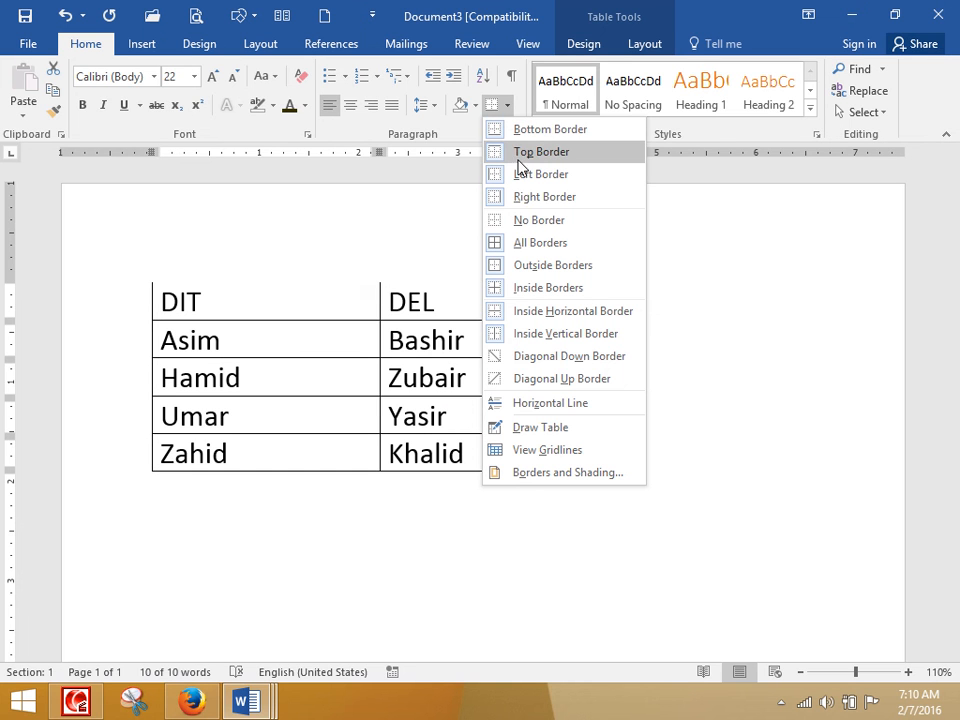
left_click(537, 222)
key("ctrl+a")
left_click(375, 390)
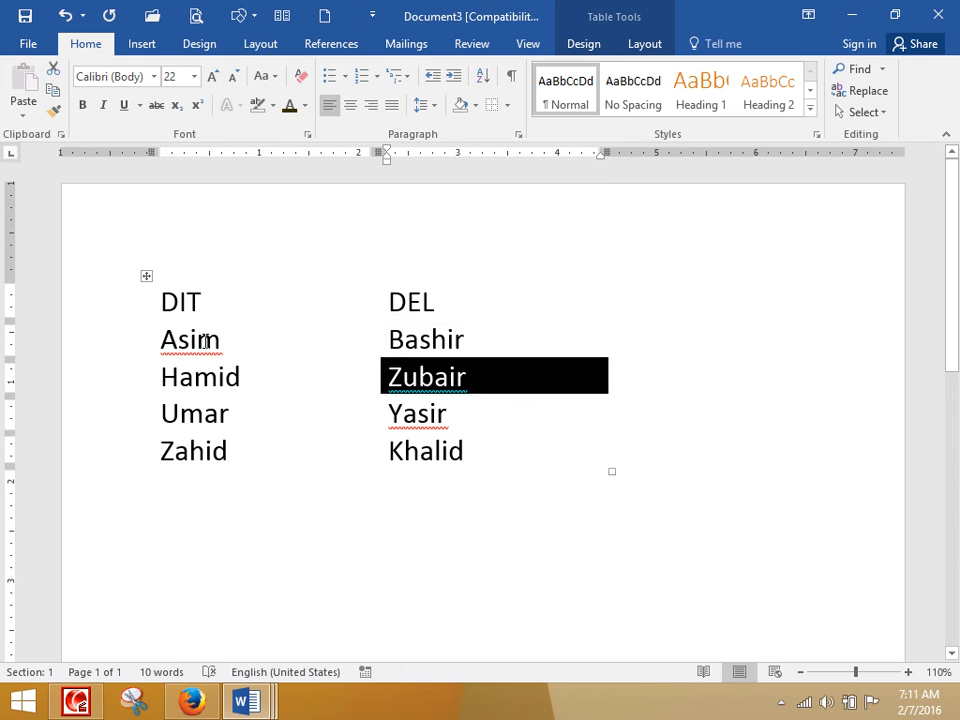
left_click(241, 340)
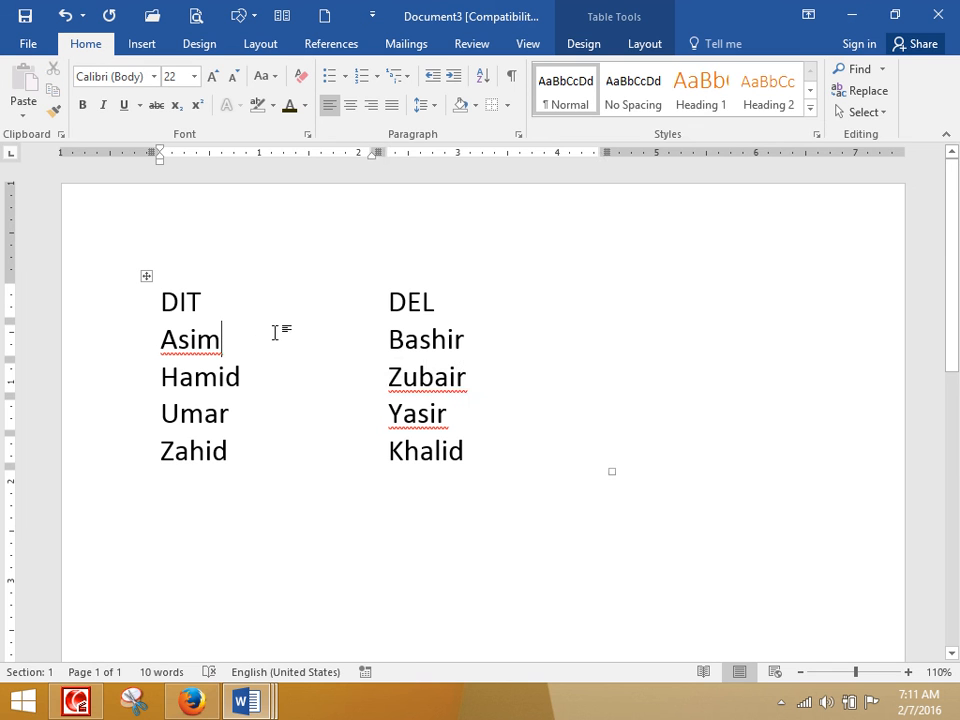
- Apply All Borders to the whole DIT and DEL table, and switch off only its outside borders
left_click(147, 277)
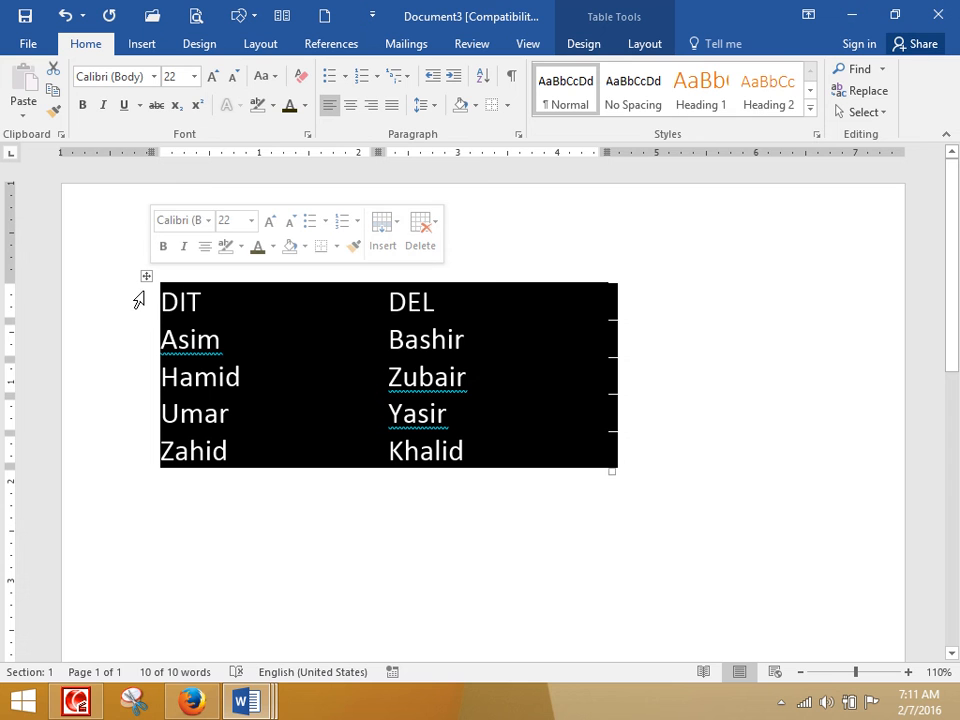
left_click(508, 106)
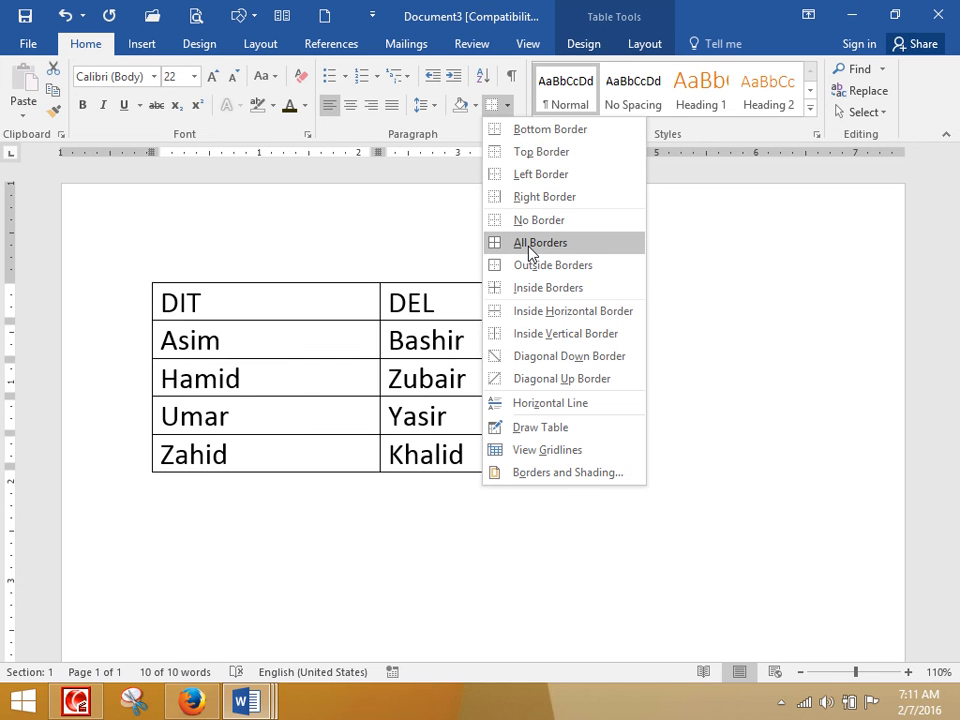
left_click(530, 250)
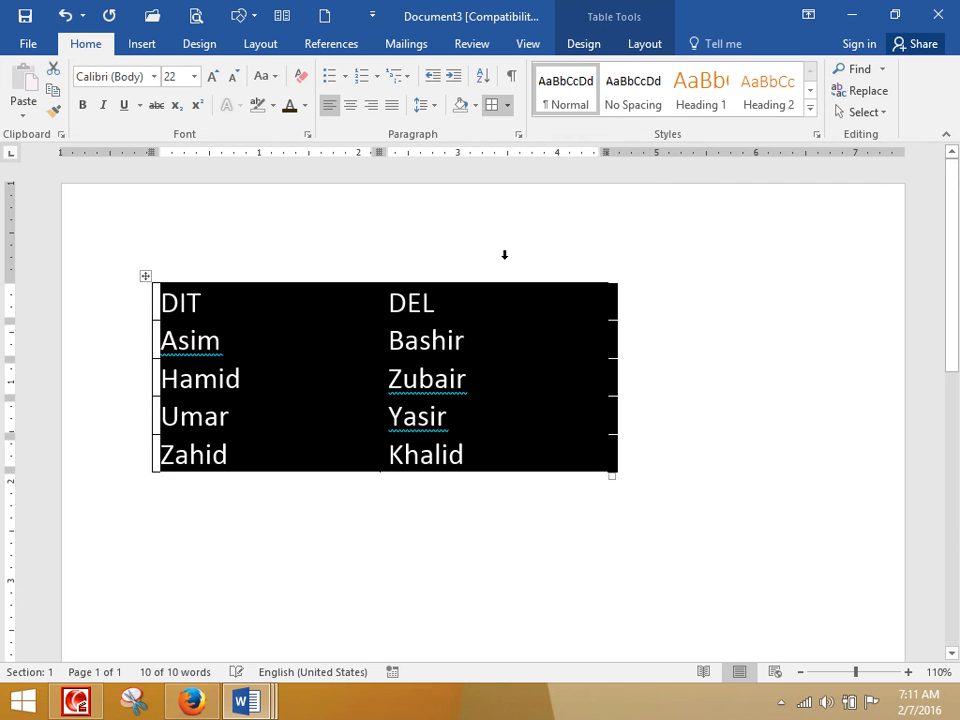
left_click(508, 106)
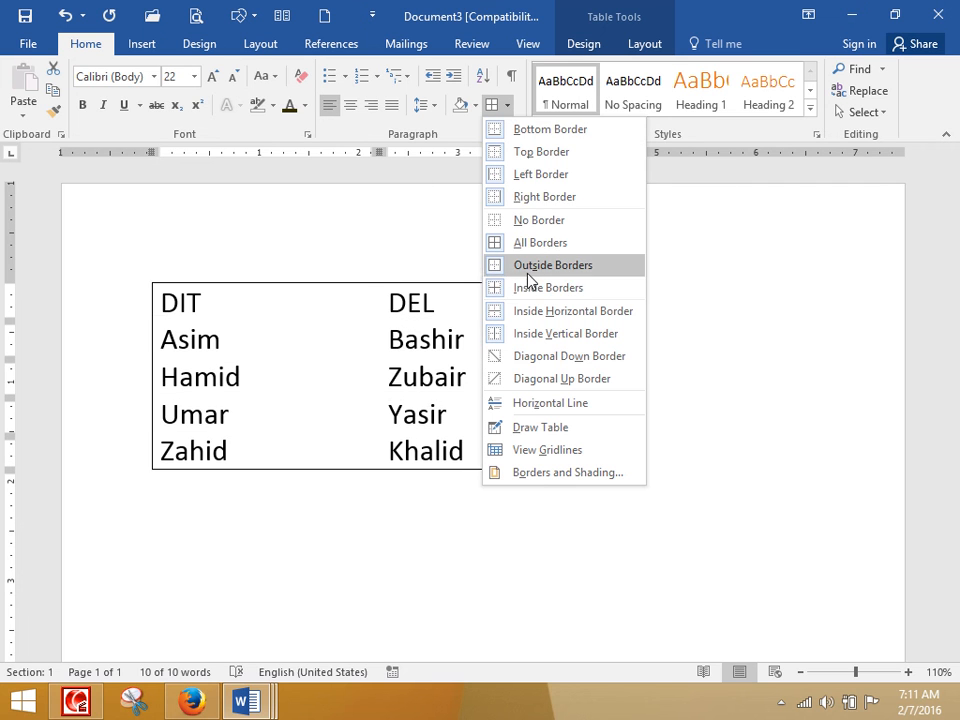
left_click(529, 266)
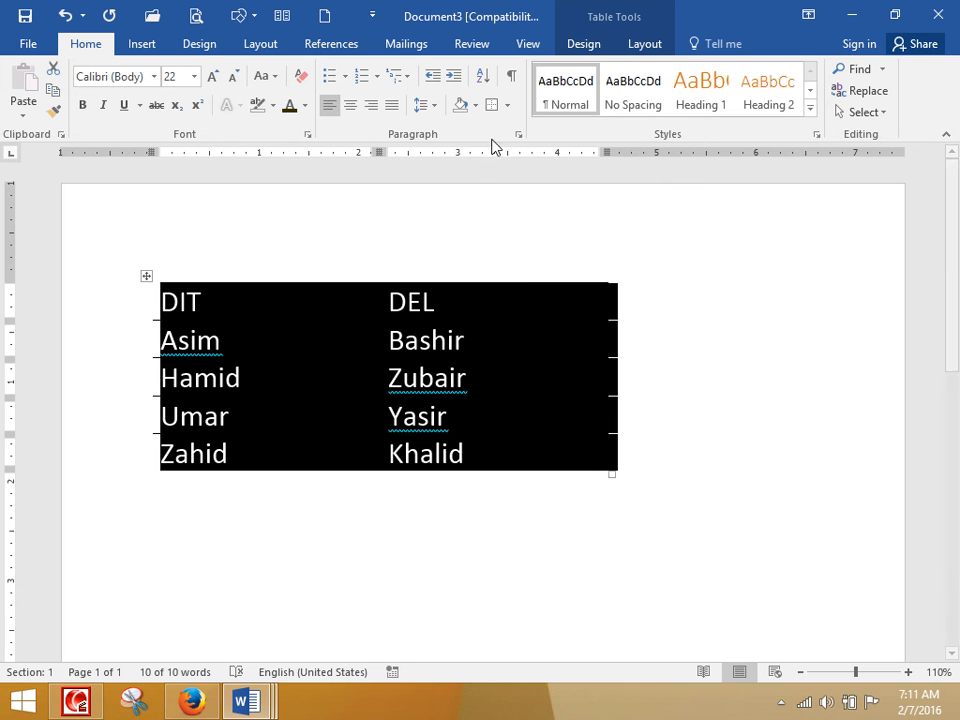
- Switch off the inside borders of the whole DIT and DEL table
left_click(508, 106)
left_click(527, 295)
key("ctrl+a")
left_click(419, 339)
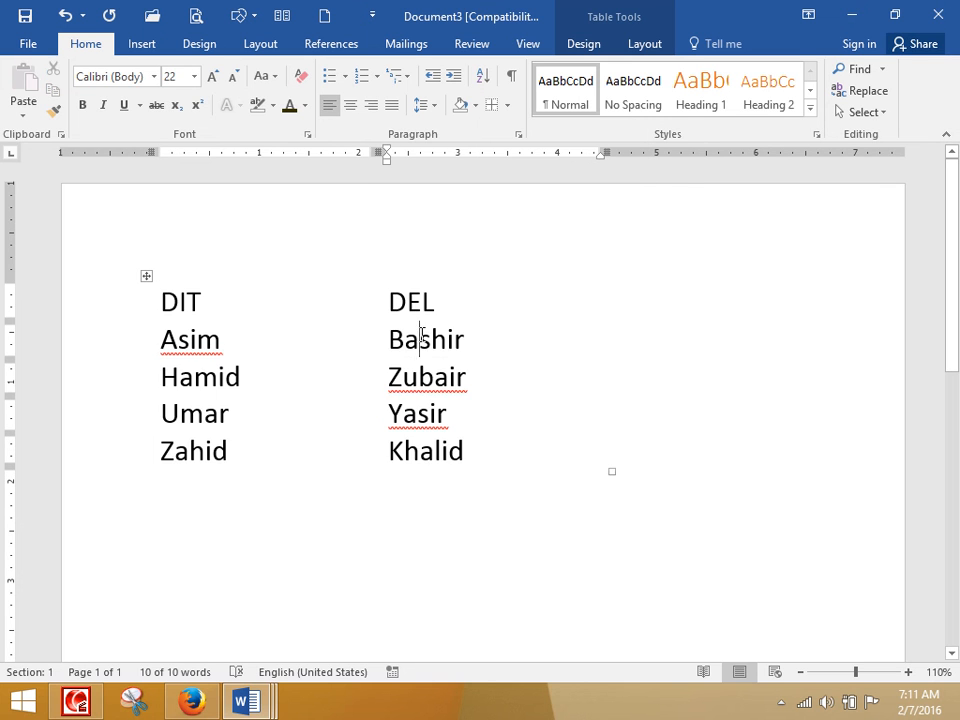
- Apply only the Inside Vertical Border to the whole DIT and DEL table
left_click(147, 277)
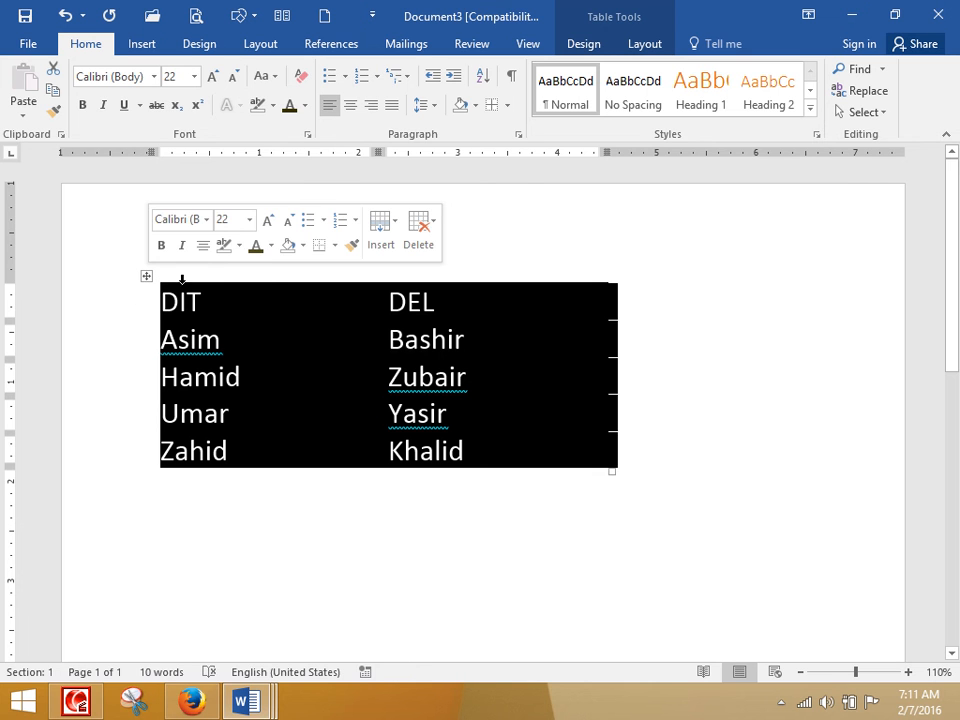
left_click(508, 106)
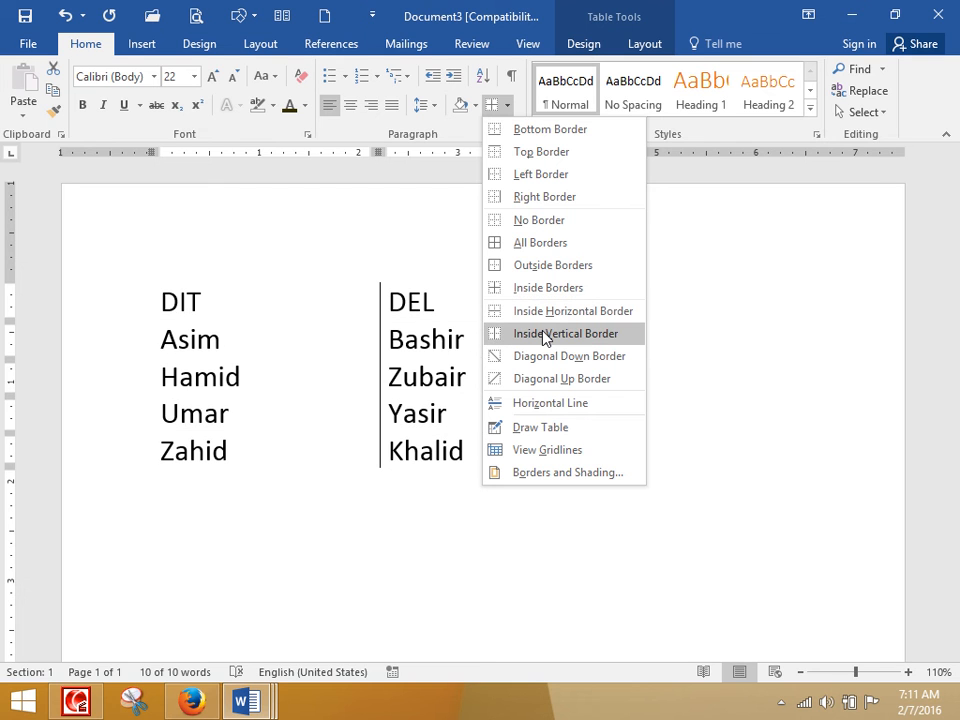
left_click(548, 333)
left_click(455, 340)
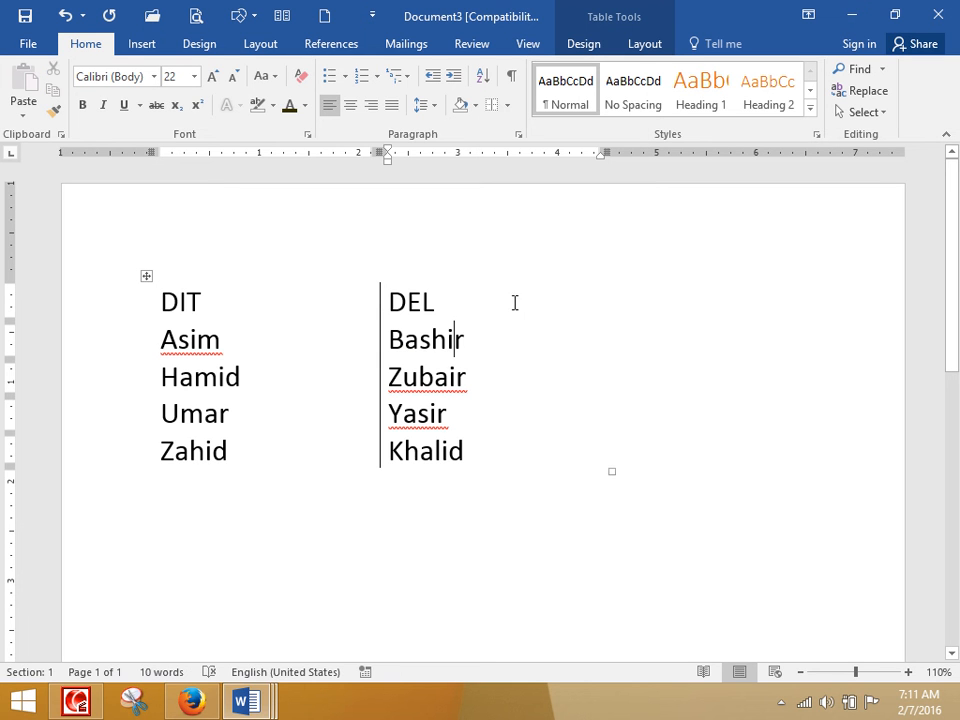
- Apply All Borders to the whole DIT and DEL table
left_click(146, 276)
left_click(506, 106)
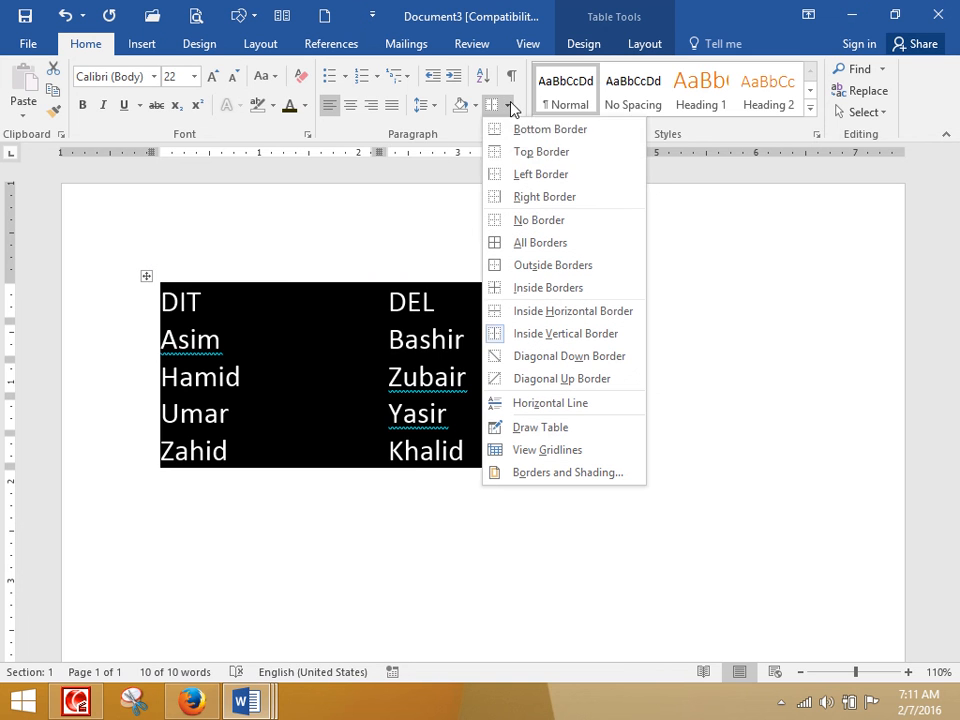
left_click(538, 244)
- Clear the contents of the four cells under the DEL heading
left_click_drag(495, 340, 497, 428)
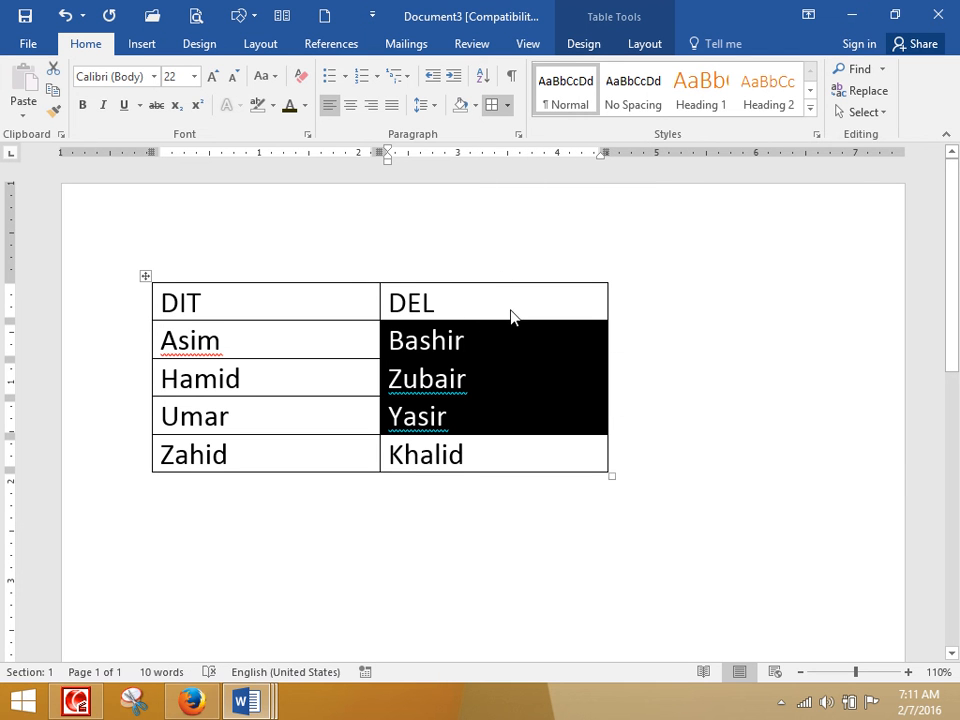
left_click(495, 378)
left_click_drag(476, 354, 474, 452)
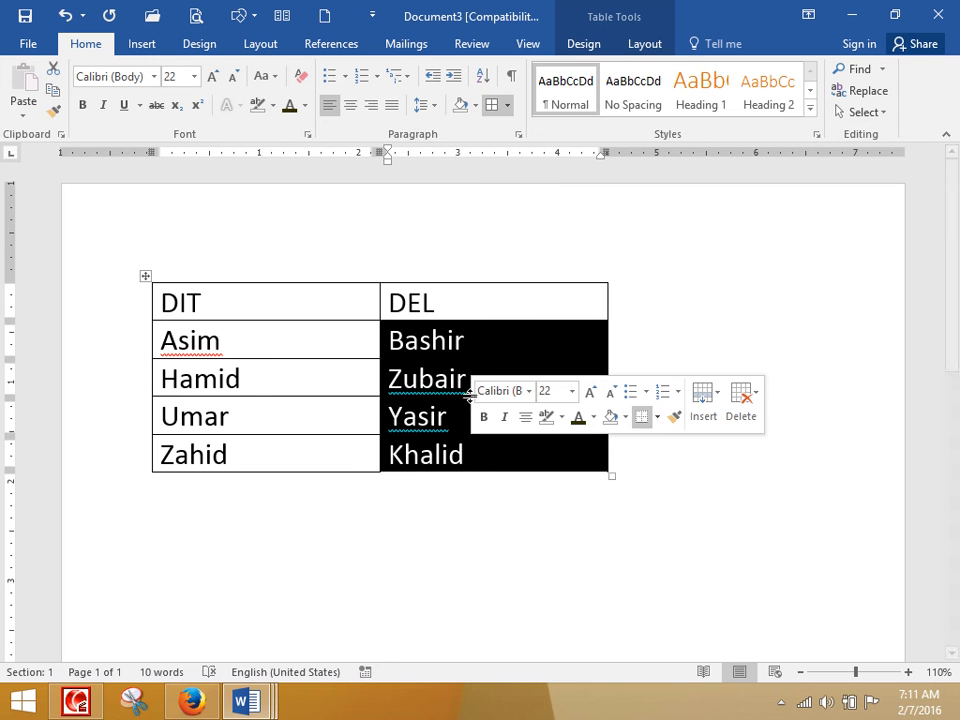
key("Delete")
- Apply the Diagonal Down and Diagonal Up borders to the four empty cells under DEL
left_click_drag(478, 356, 490, 446)
left_click(507, 106)
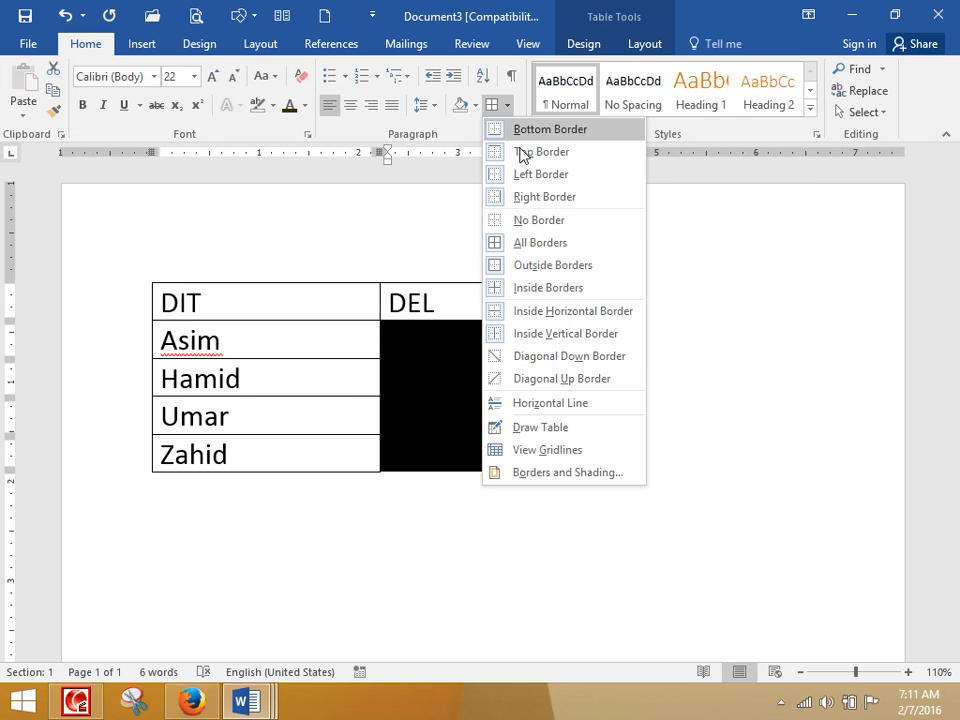
left_click(543, 358)
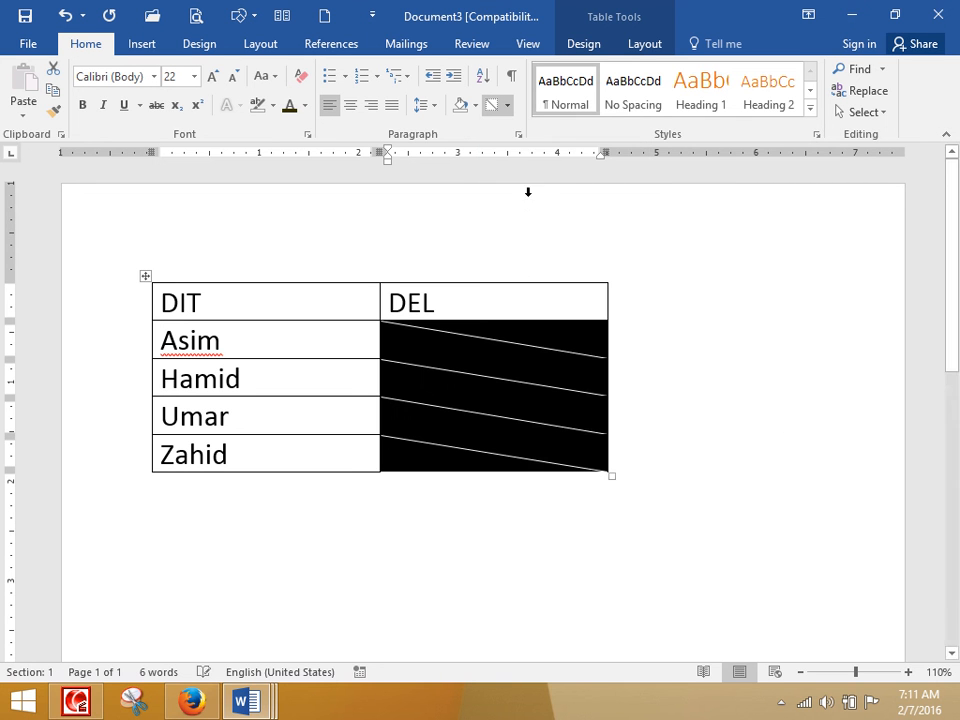
left_click(507, 106)
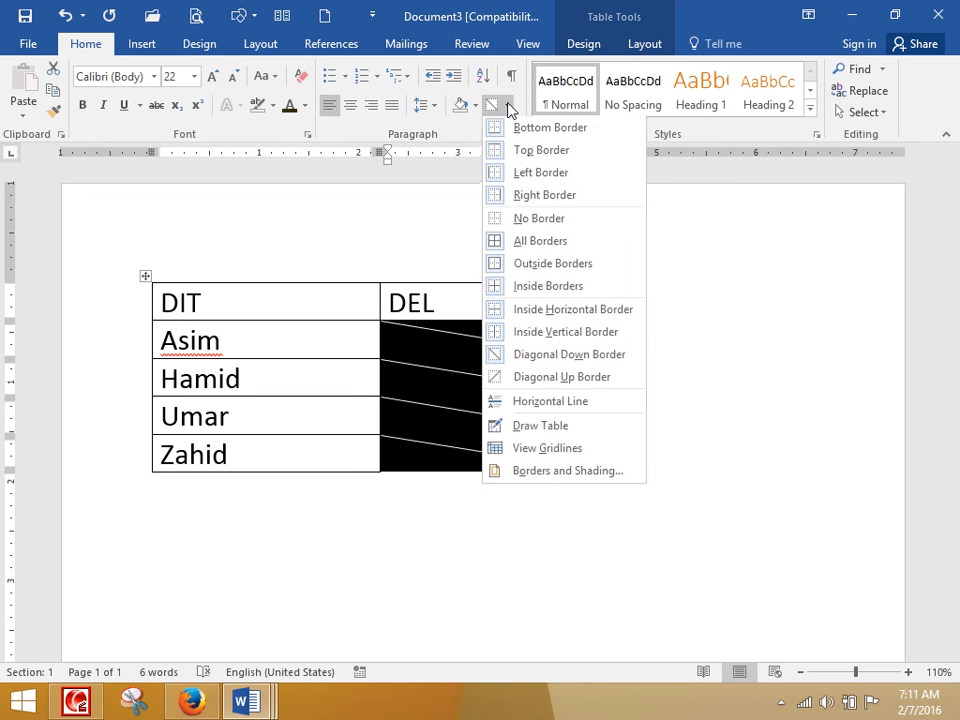
left_click(565, 378)
left_click(485, 358)
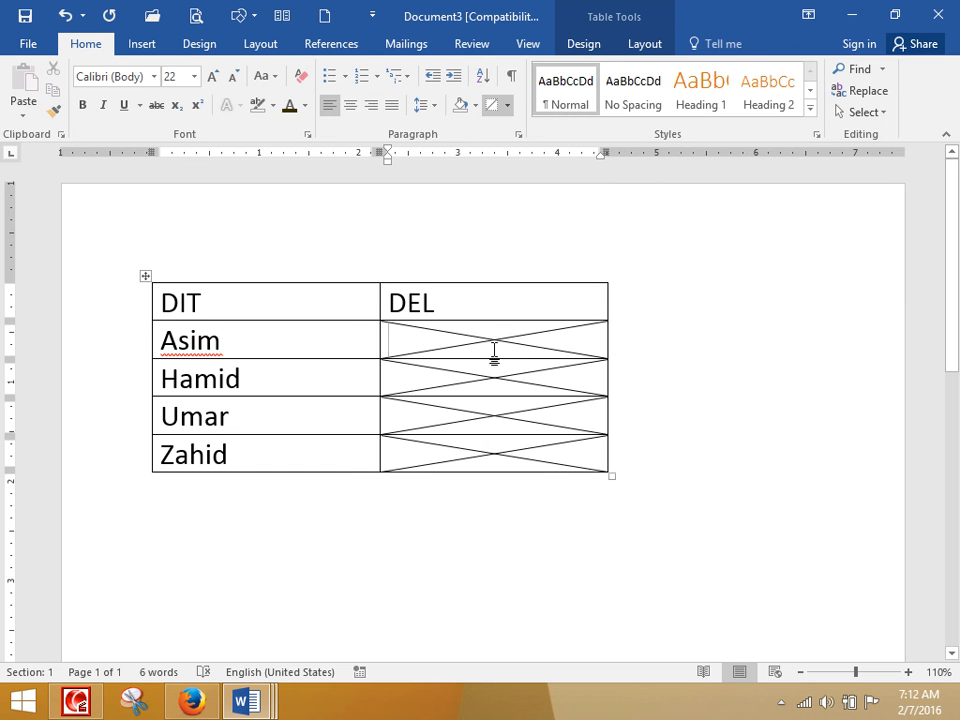
- Remove the Diagonal Down and Diagonal Up borders from the four empty cells under DEL
left_click_drag(485, 337, 480, 446)
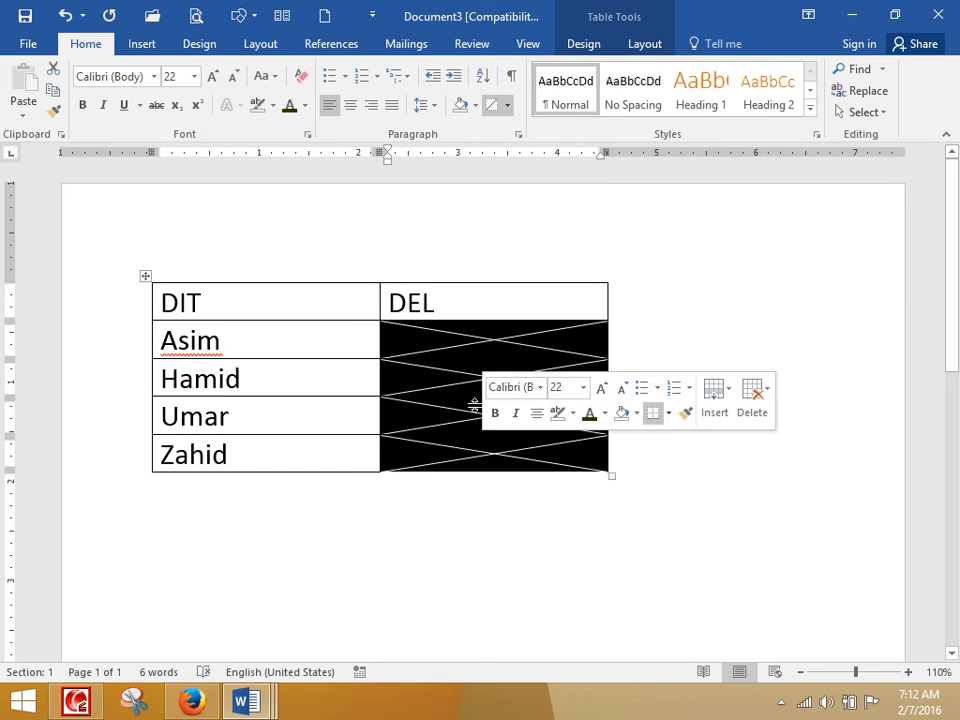
left_click(508, 105)
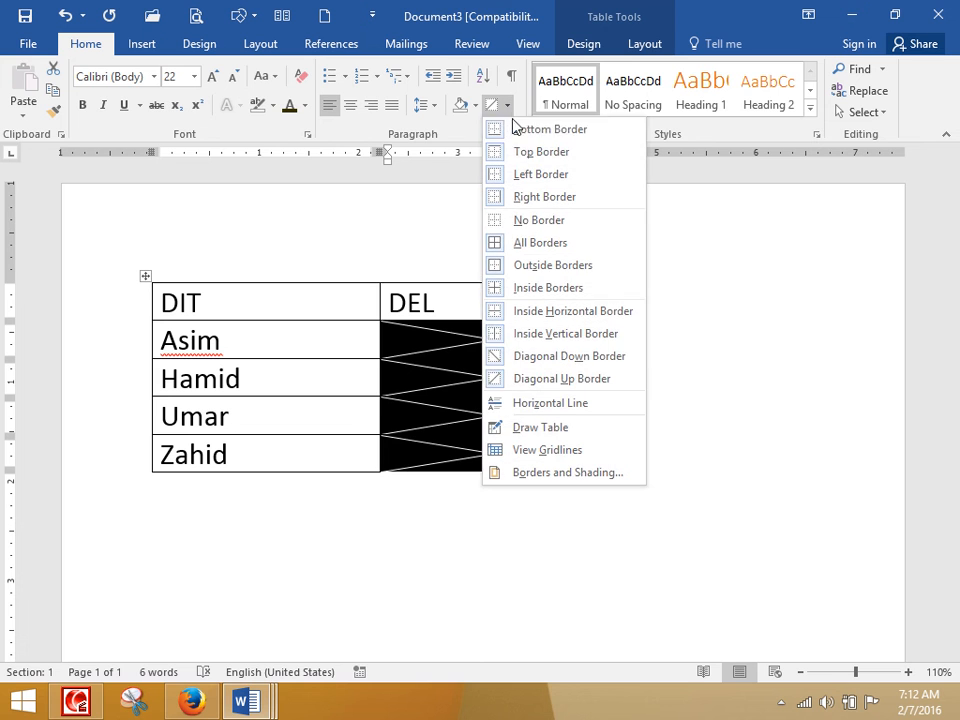
left_click(524, 357)
key("ctrl+z")
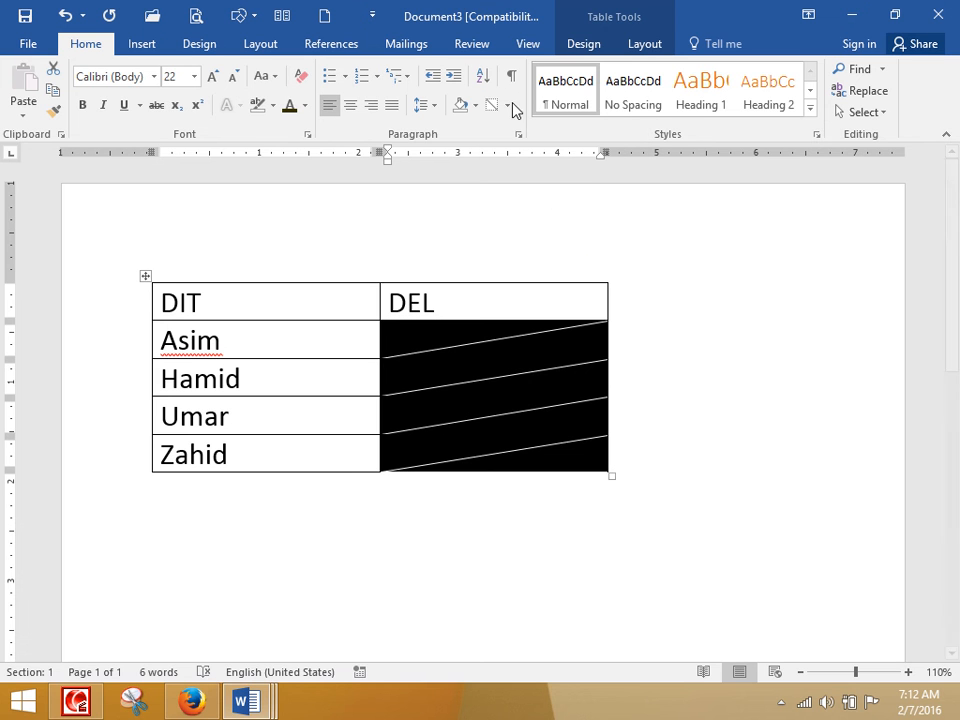
left_click(508, 105)
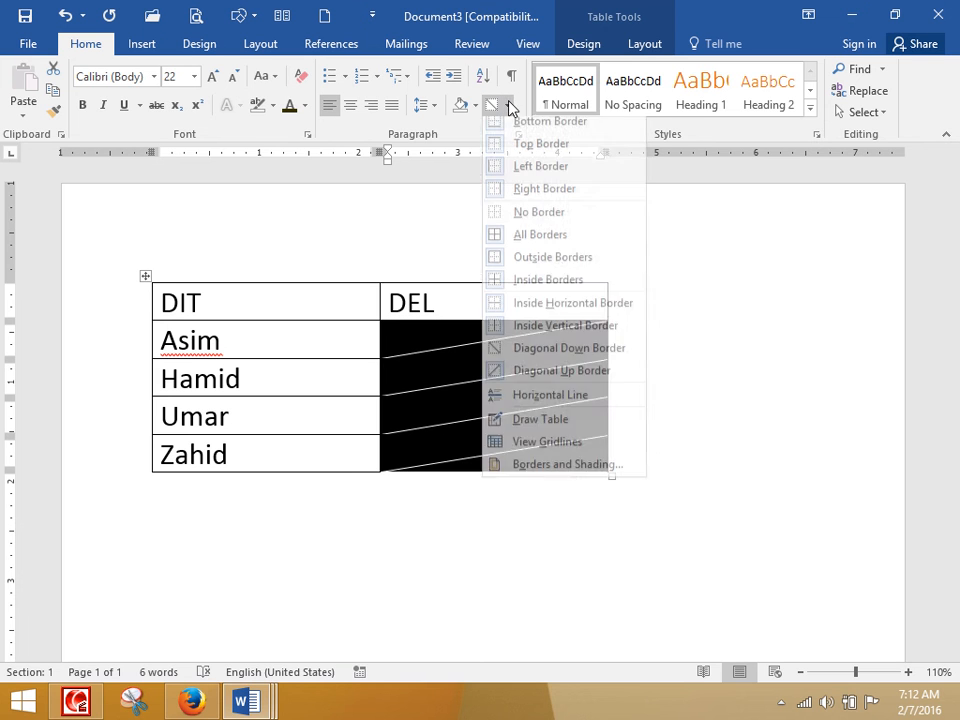
left_click(553, 380)
- Generate sample paragraphs below the table with =rand()
left_click(486, 503)
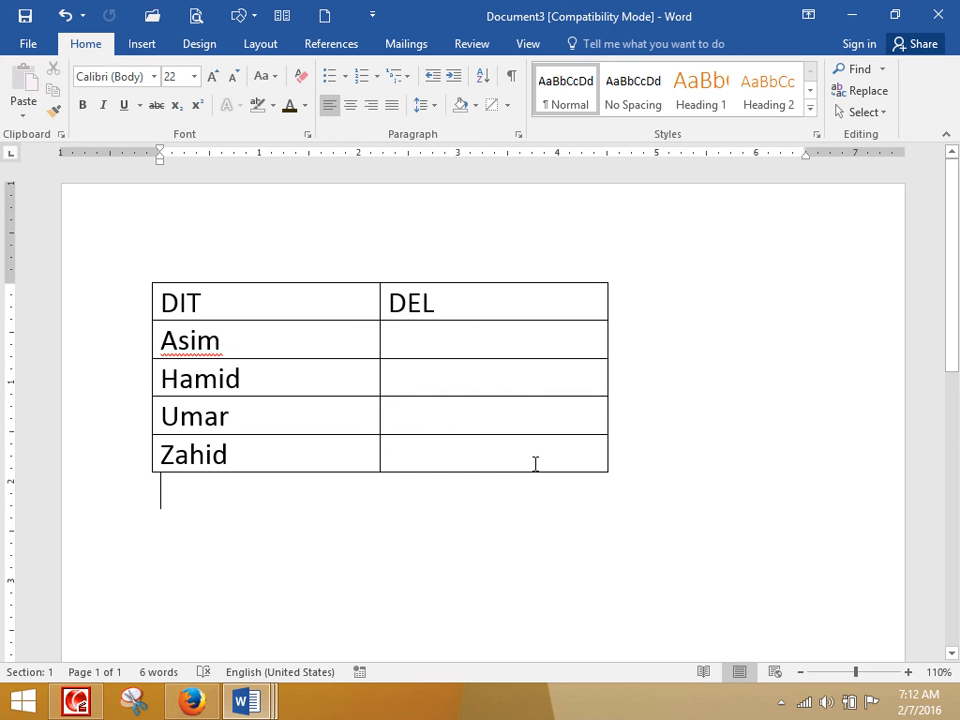
type("=rand()")
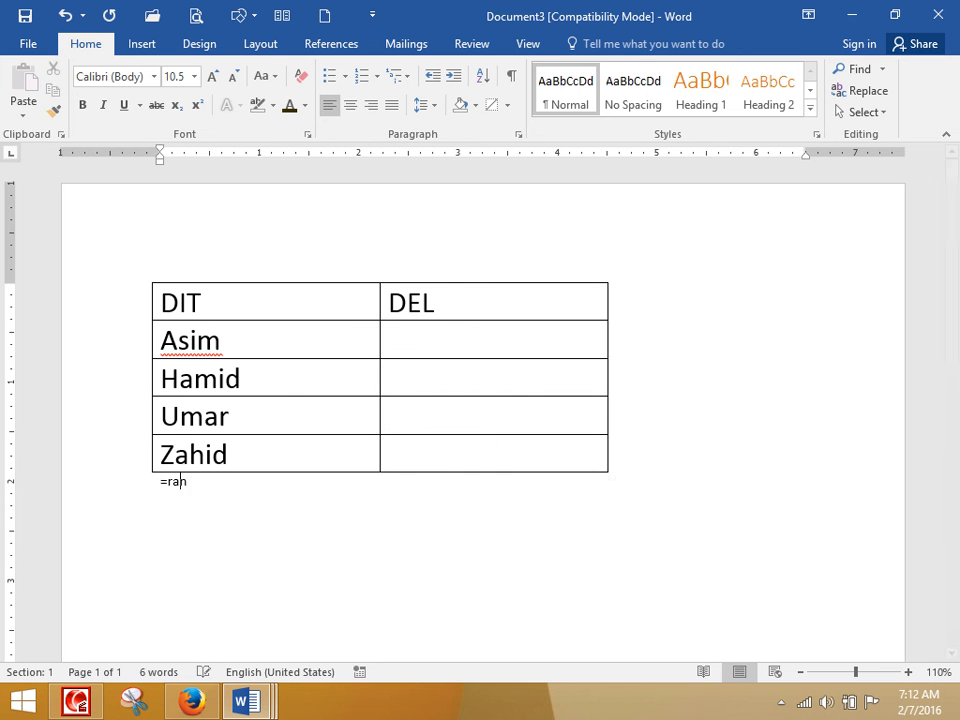
key("Return")
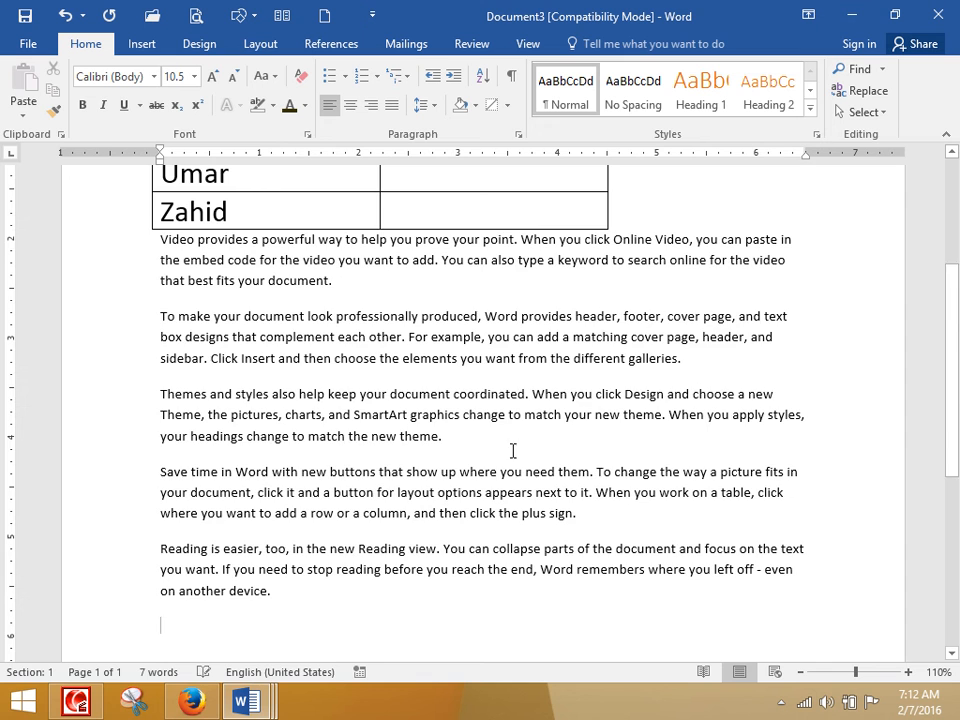
- Create a double line below the sample text from a row of equals signs, and undo both the line and the signs
scroll(504, 439, "down", 5)
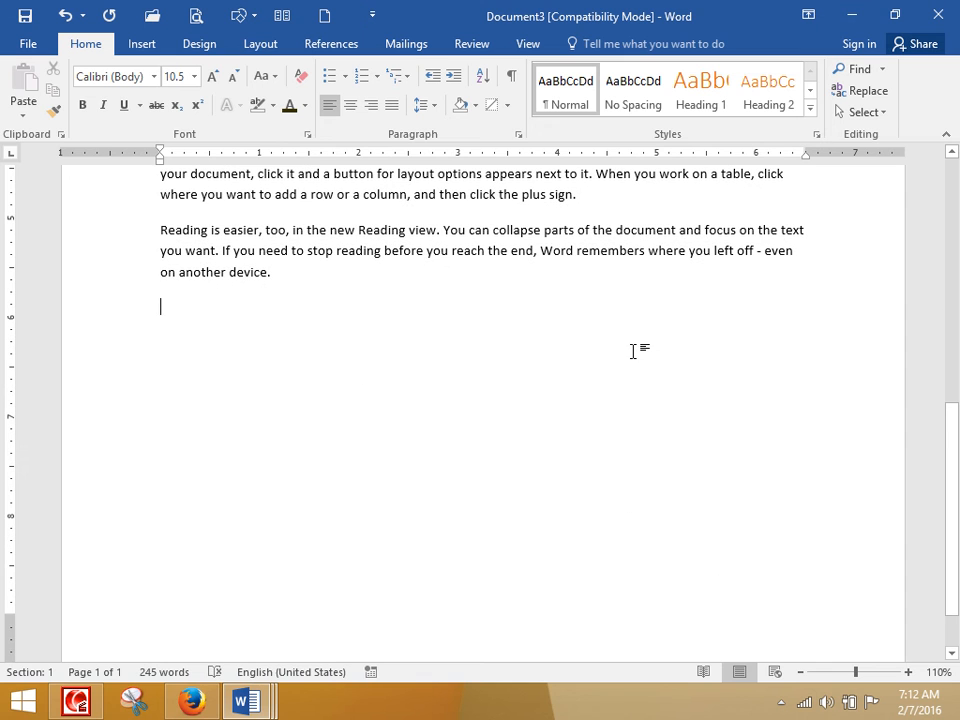
type("===")
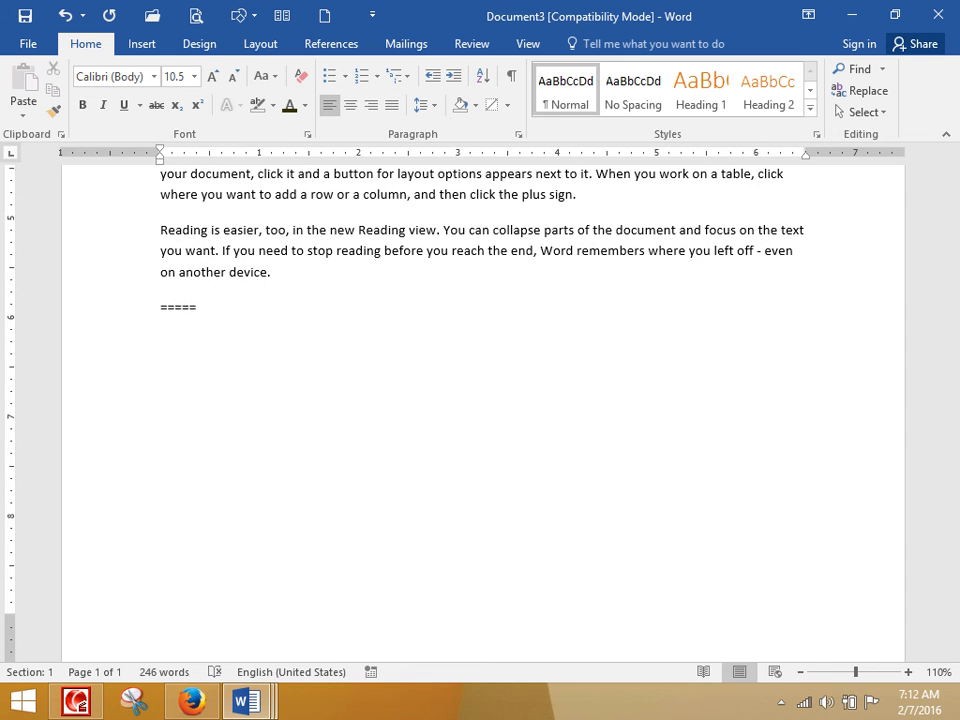
type("==")
key("Return")
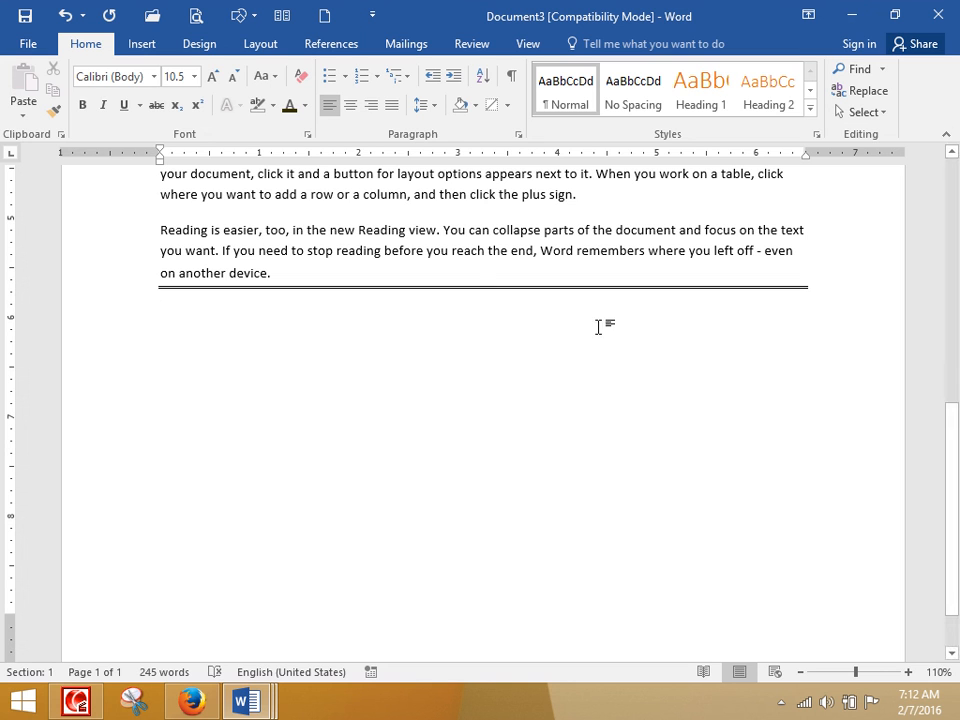
left_click(64, 15)
left_click(64, 15)
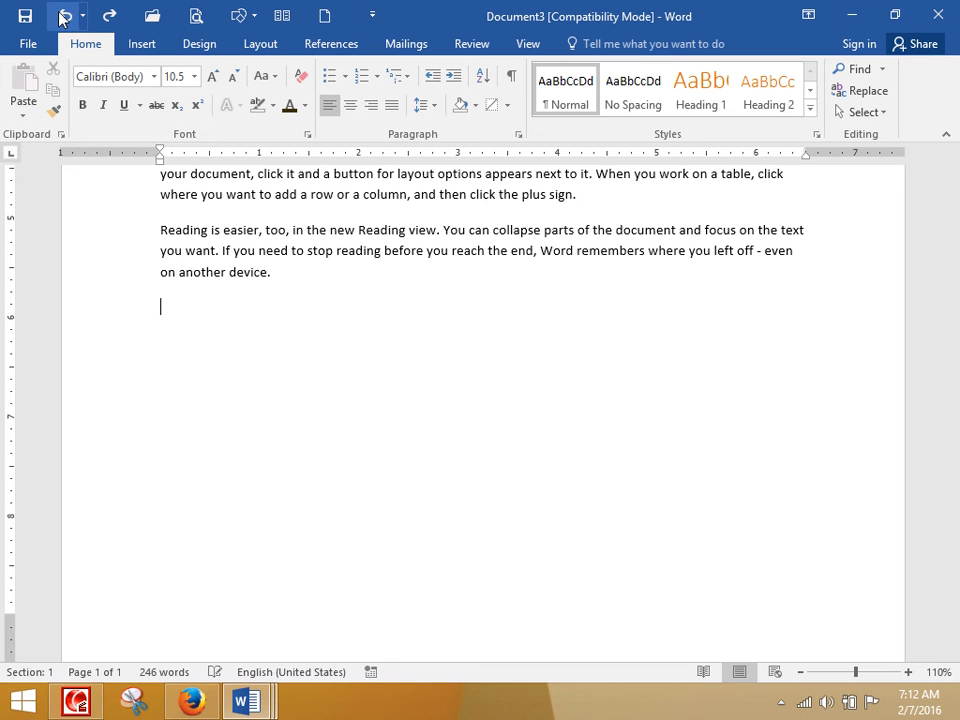
- Insert a Horizontal Line below the sample text and generate more paragraphs under it with =rand(2)
left_click(508, 106)
left_click(561, 401)
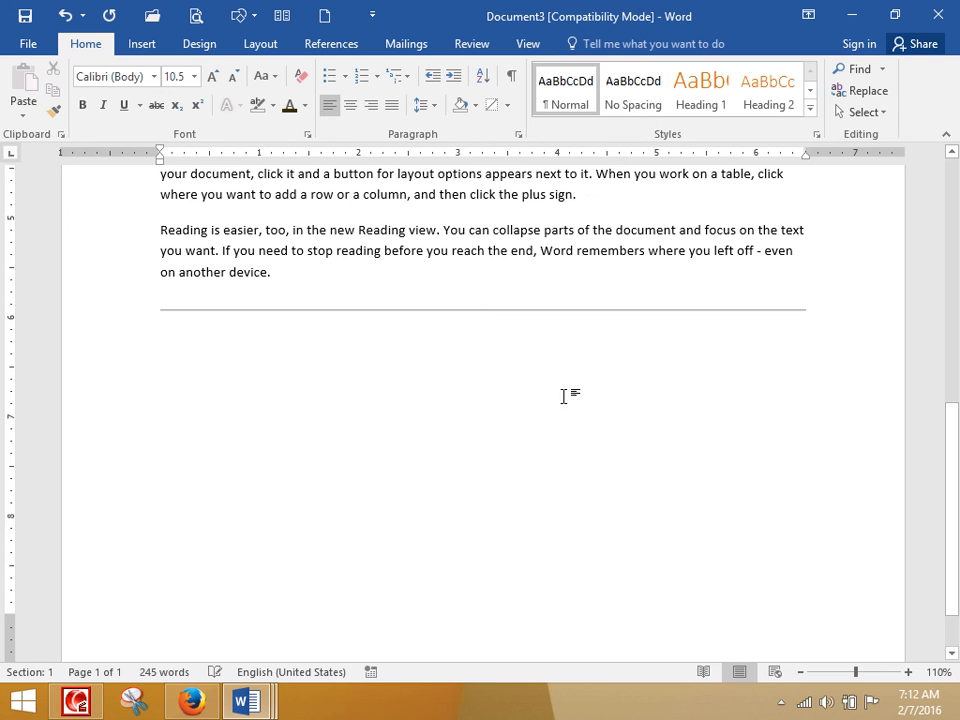
type("=ra")
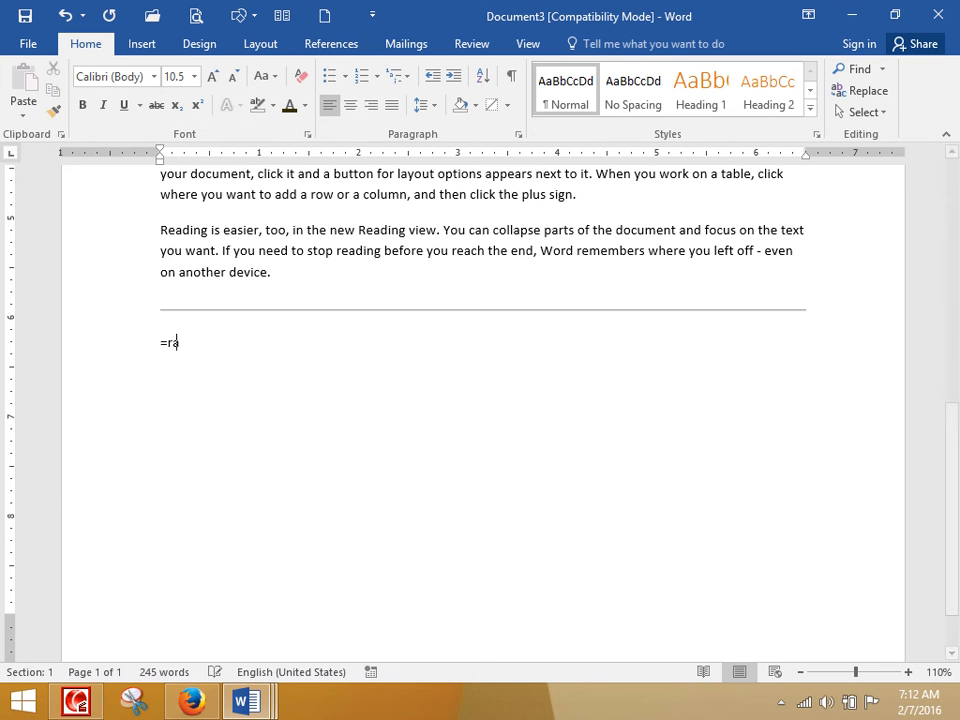
type("nd(2)")
key("Return")
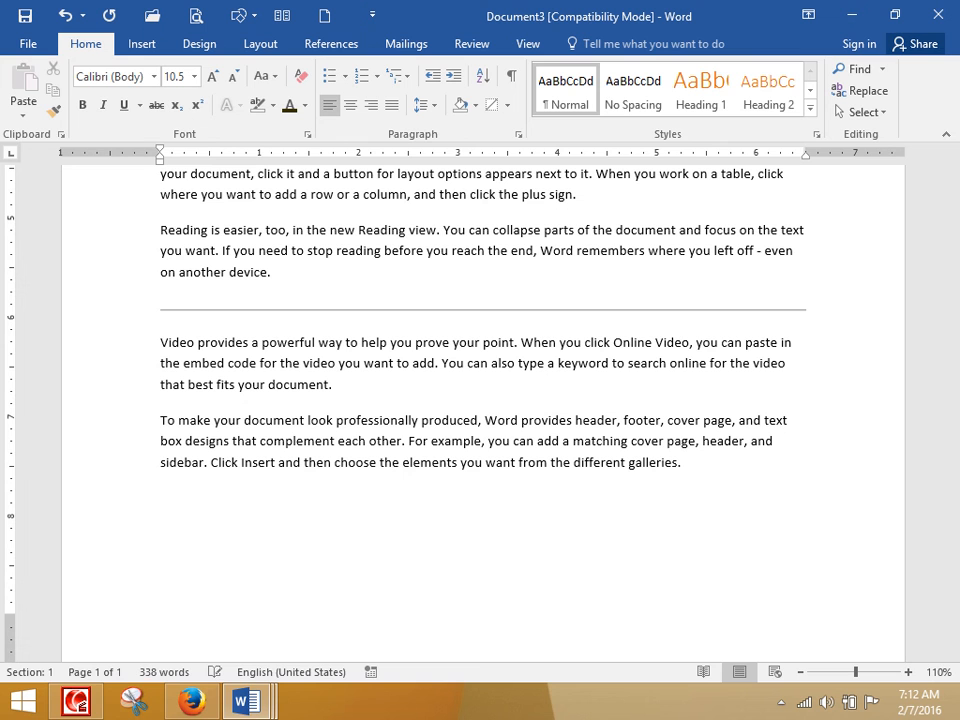
- Start a new page after the text and draw a table outline about 6.24" wide and 2.15" high on it
left_click(507, 105)
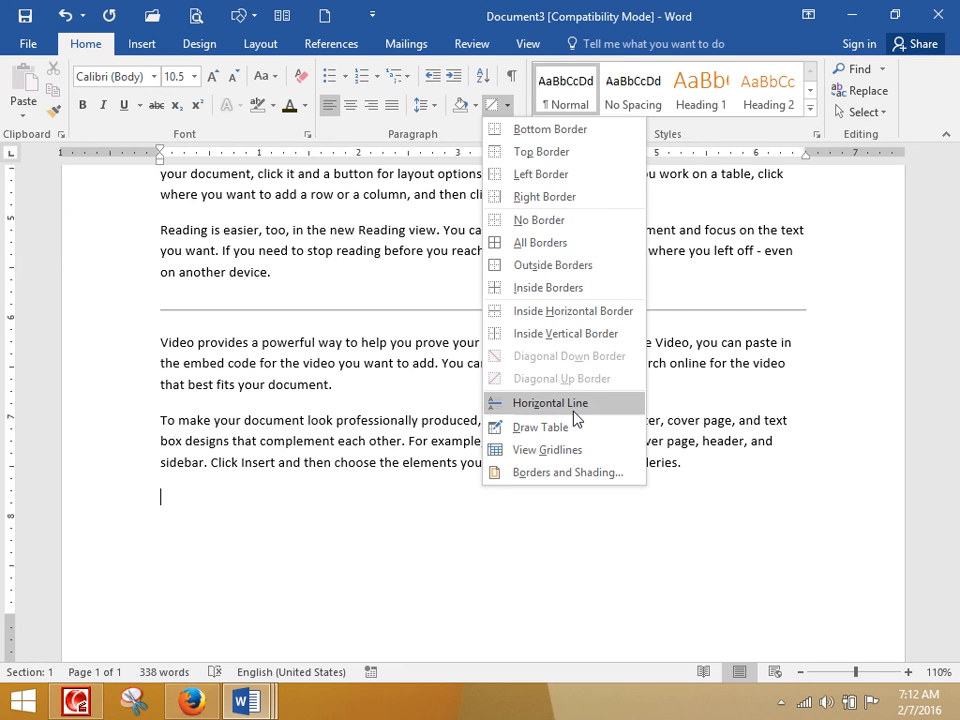
left_click(325, 325)
scroll(325, 324, "down", 1)
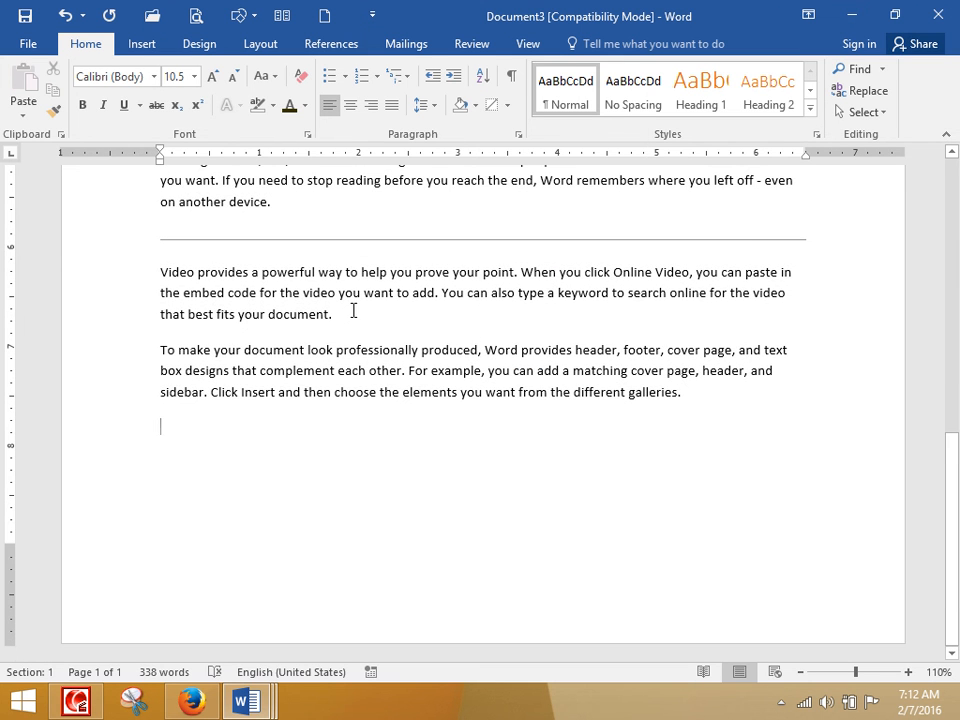
key("ctrl+Return")
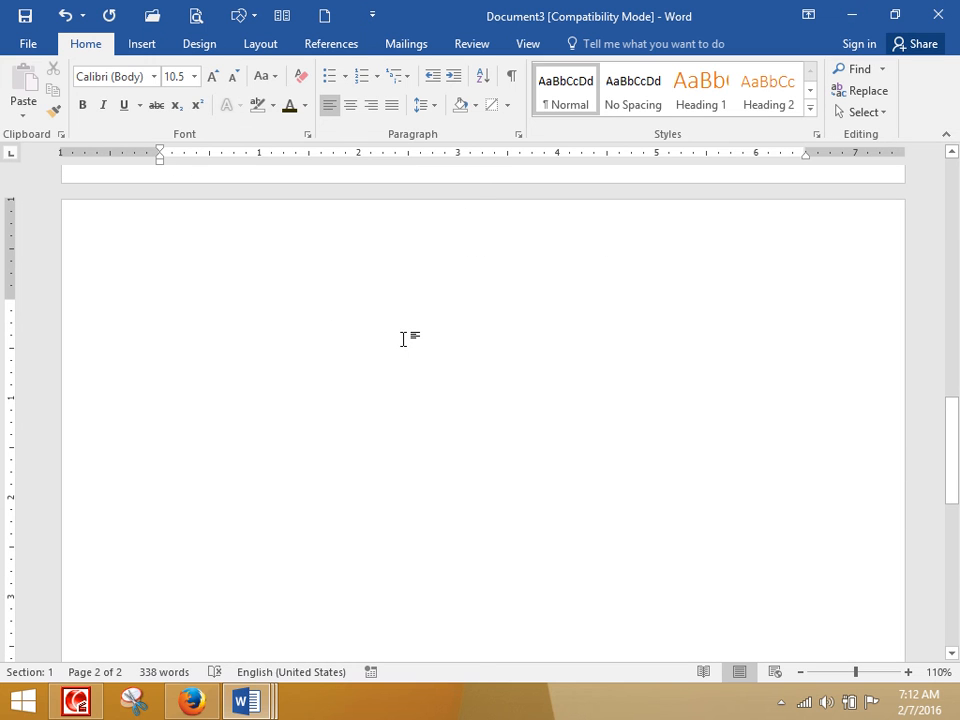
left_click(507, 107)
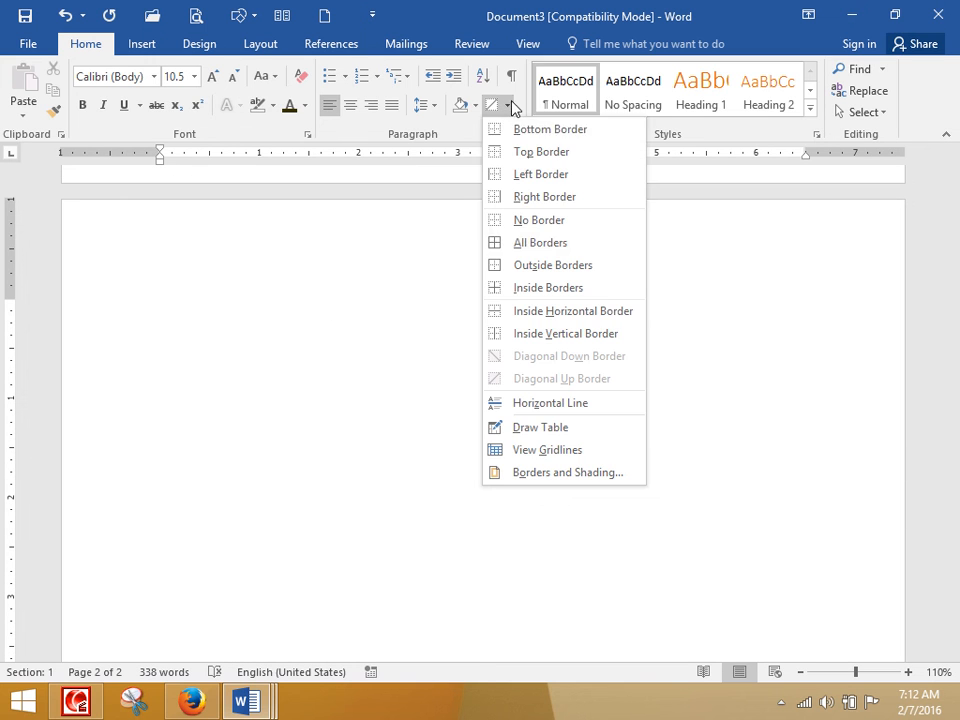
left_click(516, 430)
mouse_move(196, 281)
left_mouse_down()
mouse_move(519, 454)
mouse_move(739, 469)
mouse_move(816, 494)
left_mouse_up()
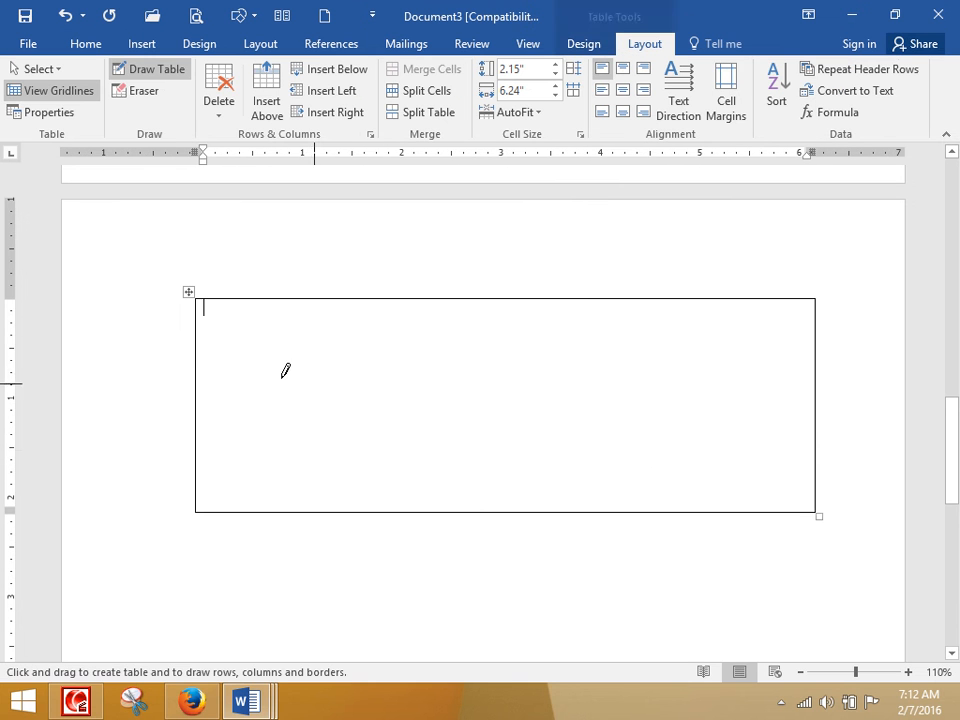
- Draw two horizontal and three vertical lines that divide the table into three rows and four columns
left_click_drag(214, 366, 654, 370)
left_click_drag(302, 433, 621, 412)
mouse_move(333, 292)
left_mouse_down()
mouse_move(304, 387)
mouse_move(343, 497)
left_mouse_up()
left_click_drag(390, 332, 380, 512)
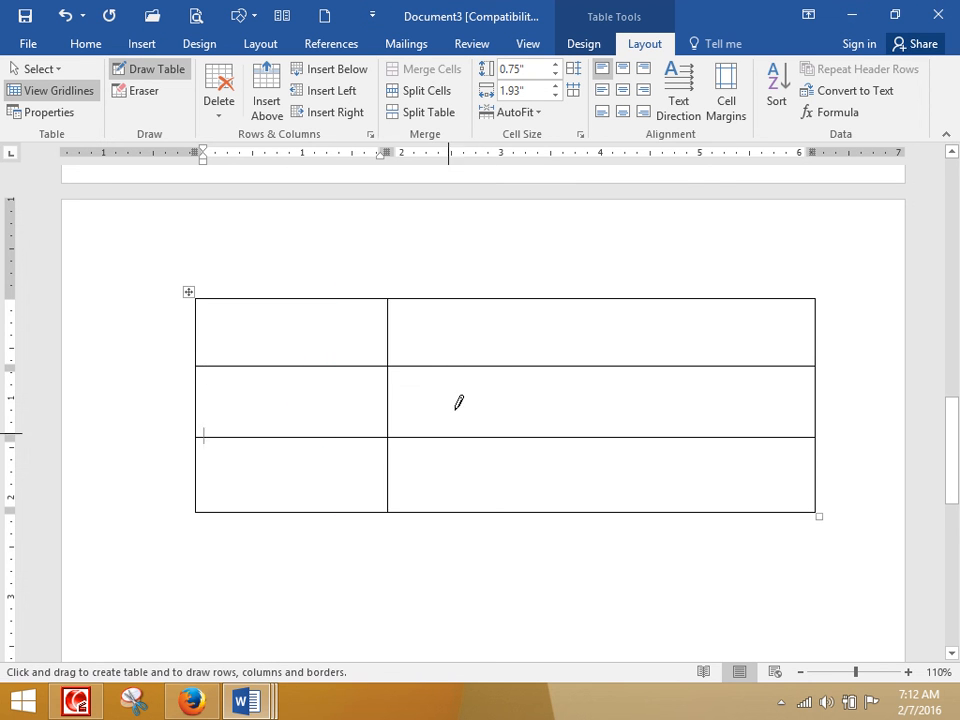
left_click_drag(497, 315, 498, 513)
left_click_drag(594, 317, 579, 523)
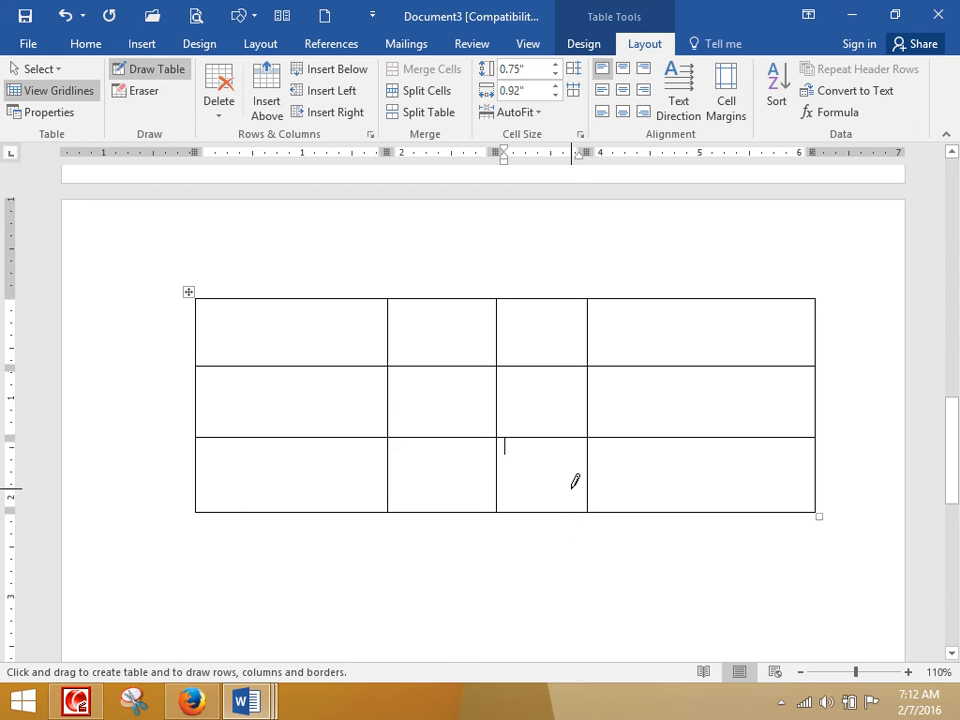
- Draw a vertical line through the table's last column, erase it, and redraw it slightly farther right
left_click_drag(606, 305, 625, 480)
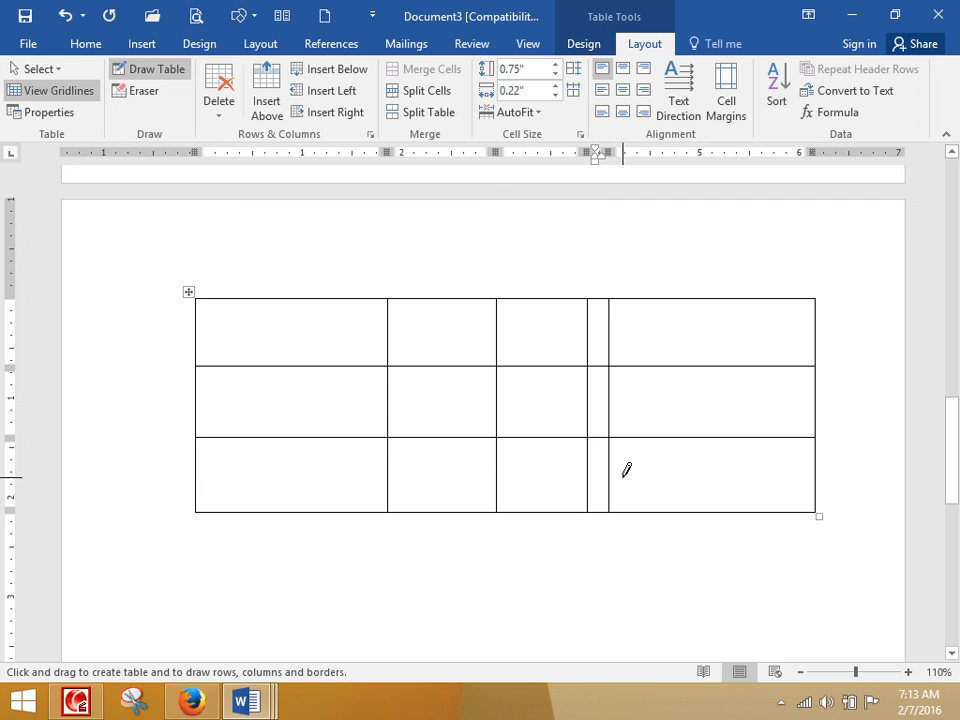
key("shift")
mouse_move(608, 319)
left_mouse_down()
mouse_move(621, 394)
mouse_move(604, 486)
left_mouse_up()
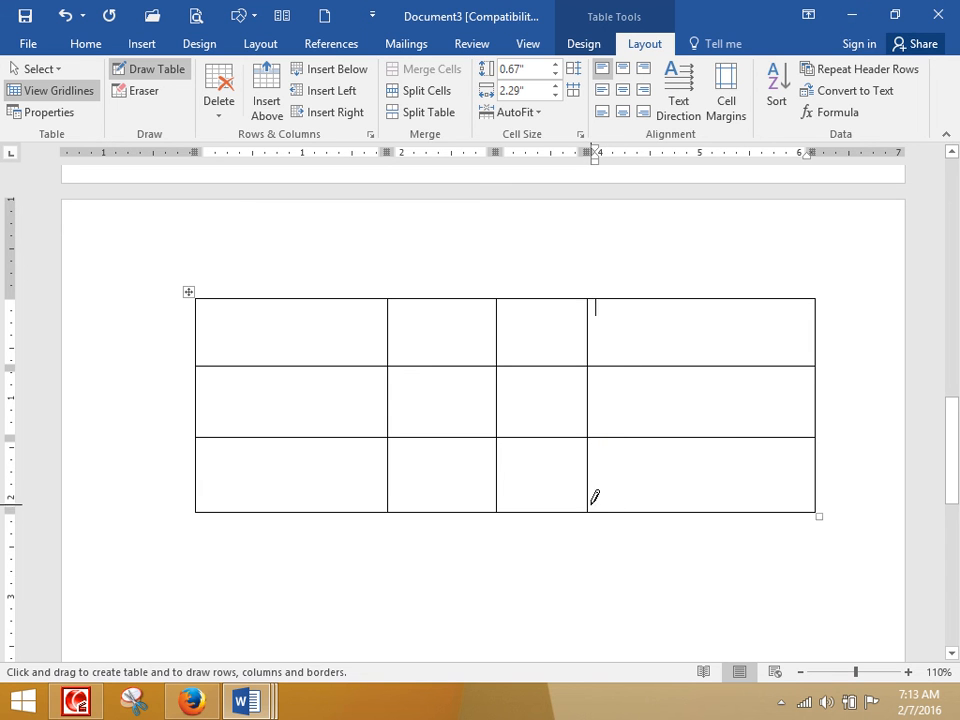
left_click_drag(636, 302, 647, 456)
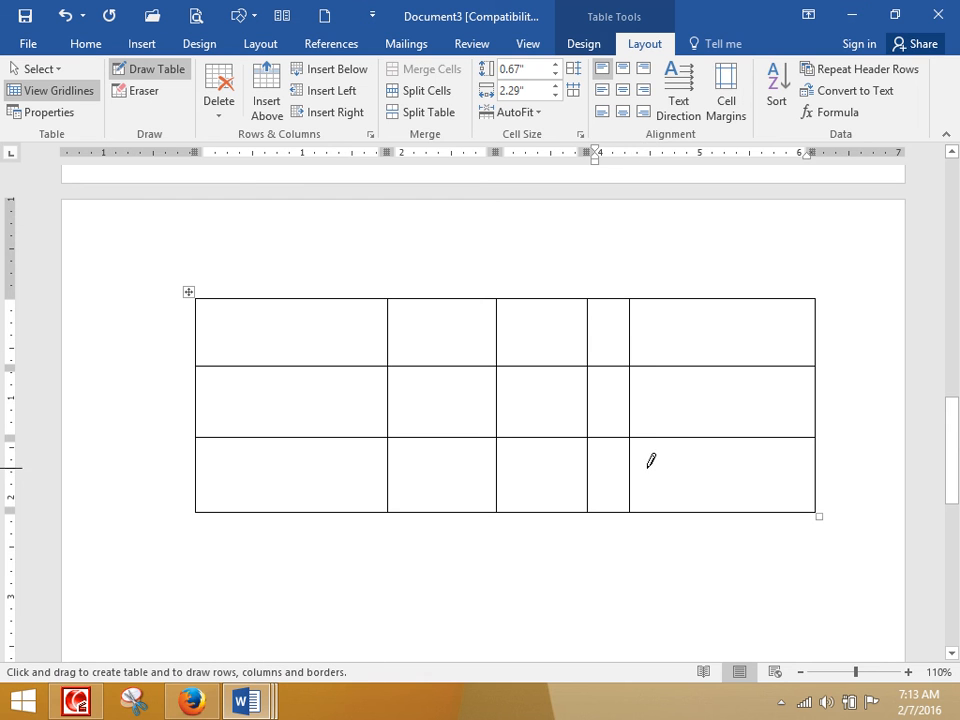
- Erase the extra vertical line in the table's last column and leave table drawing mode
key("shift")
left_click_drag(634, 358, 639, 501)
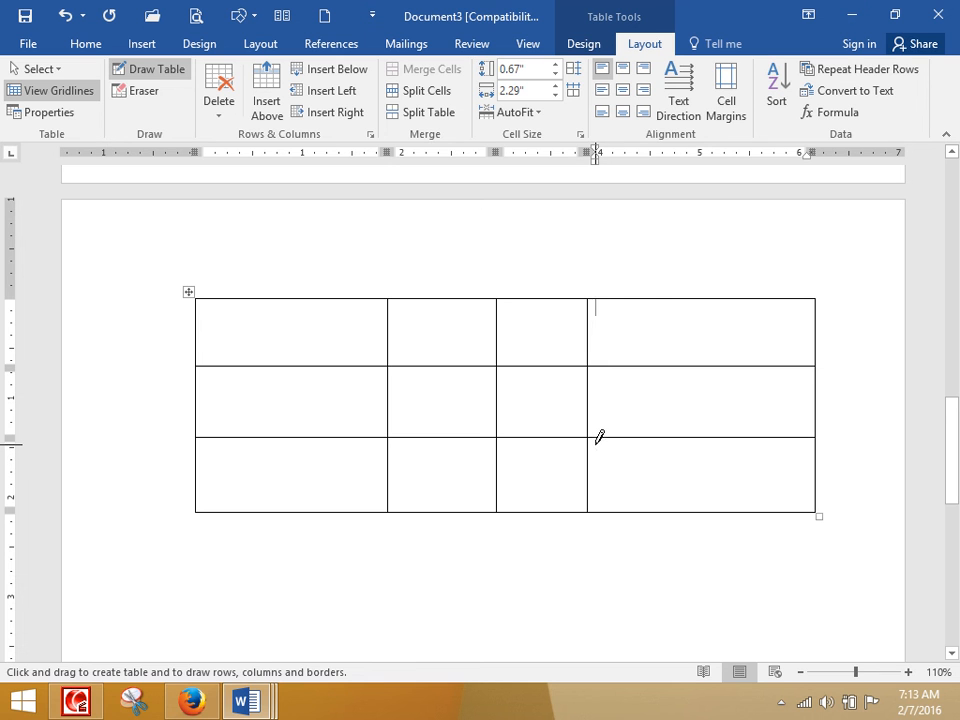
key("Escape")
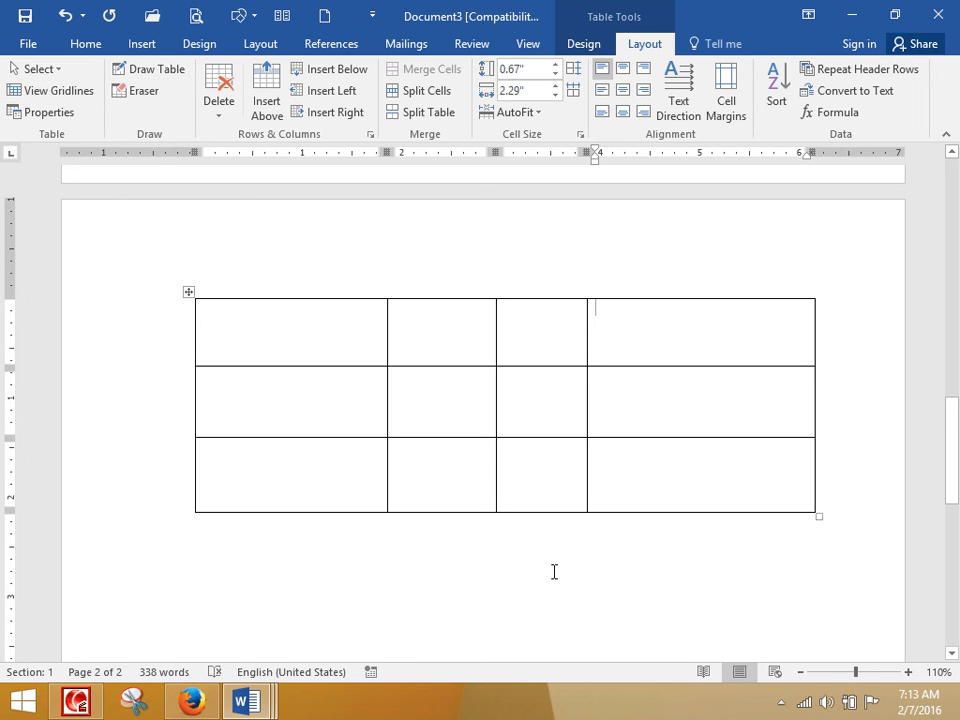
left_click(621, 546)
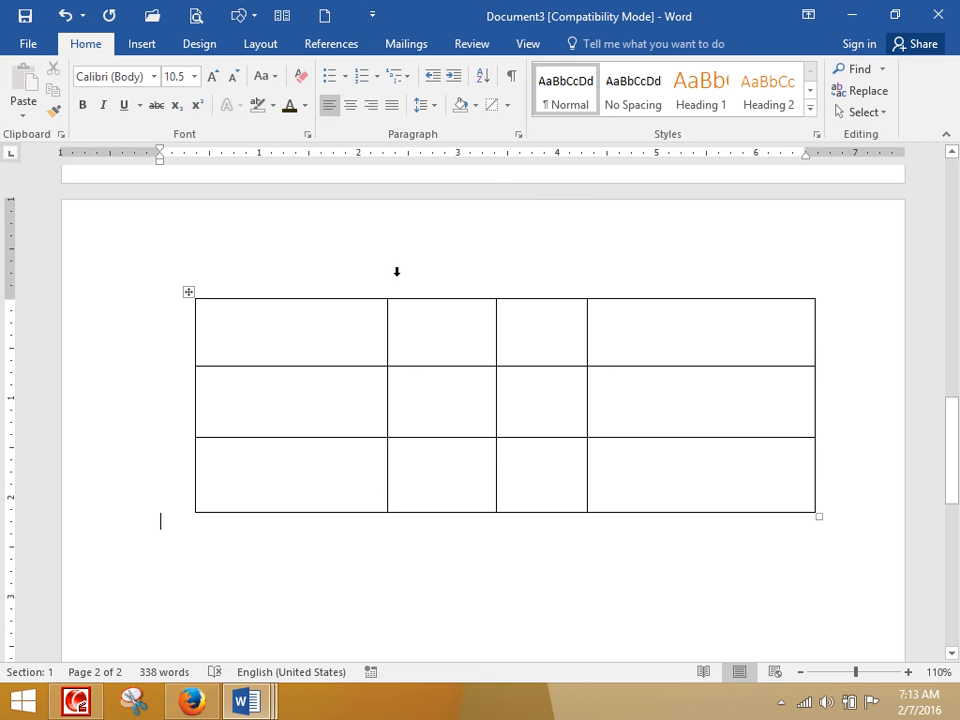
- Remove all borders from the whole hand-drawn table
left_click(507, 105)
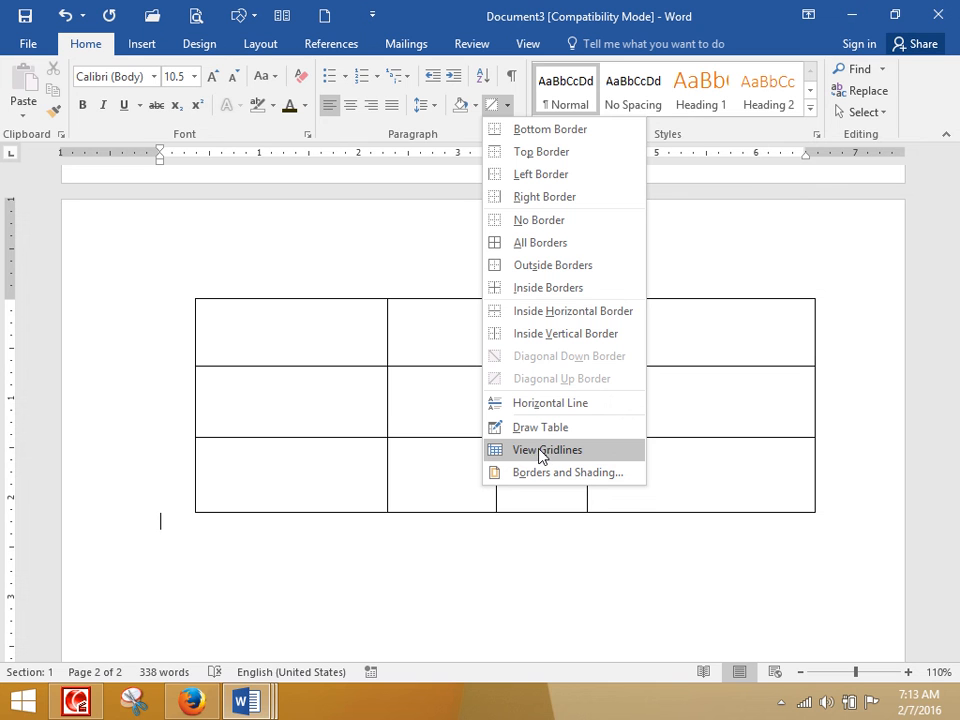
left_click(329, 333)
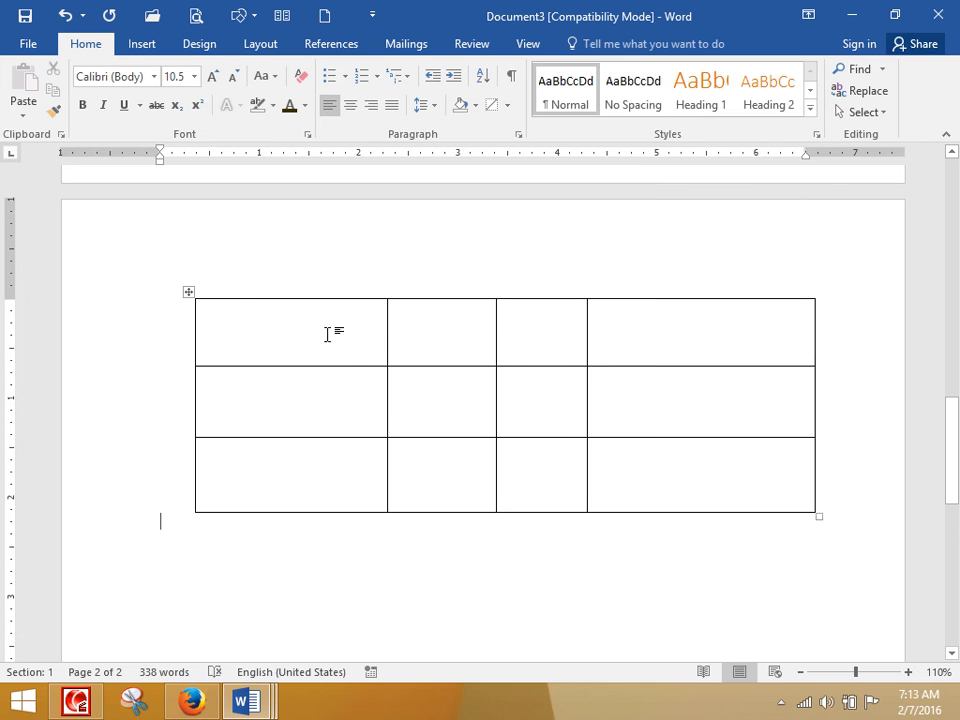
left_click(189, 291)
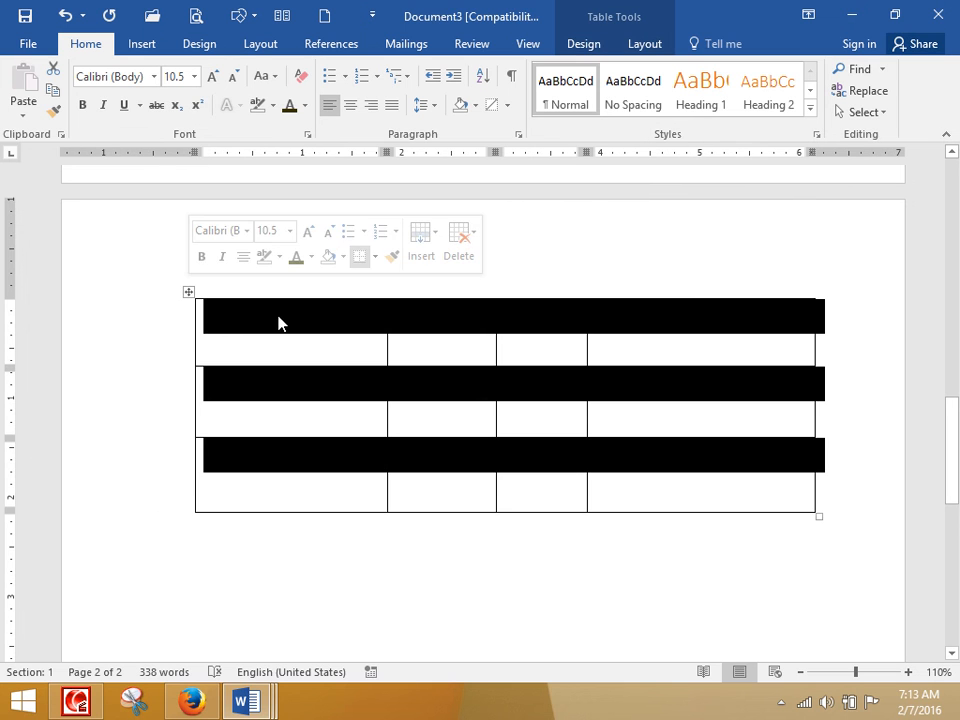
left_click(508, 105)
left_click(530, 219)
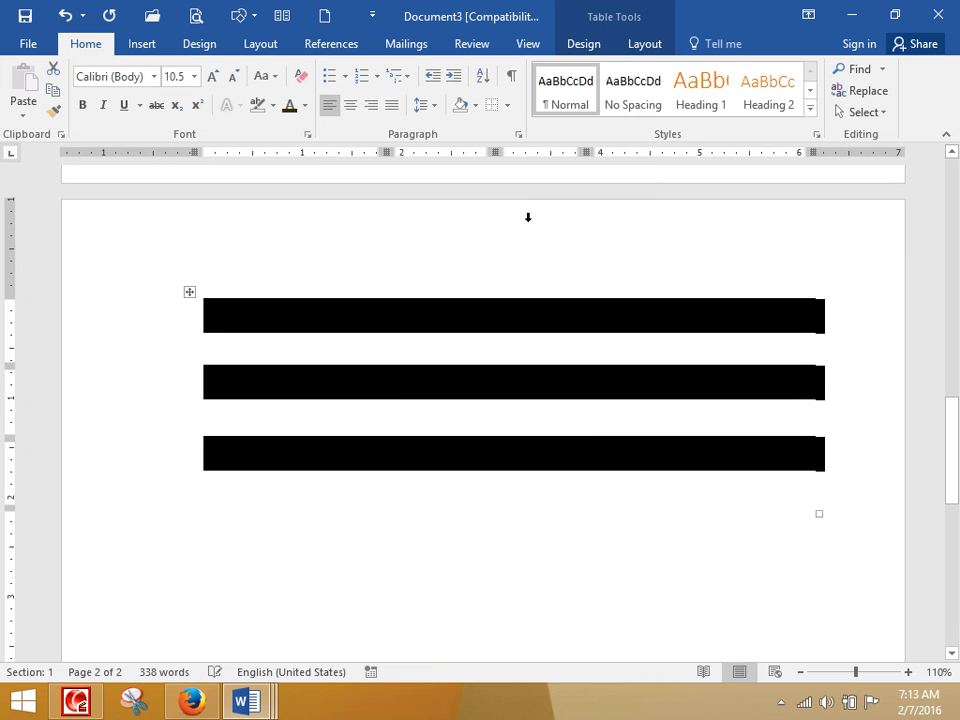
left_click(417, 351)
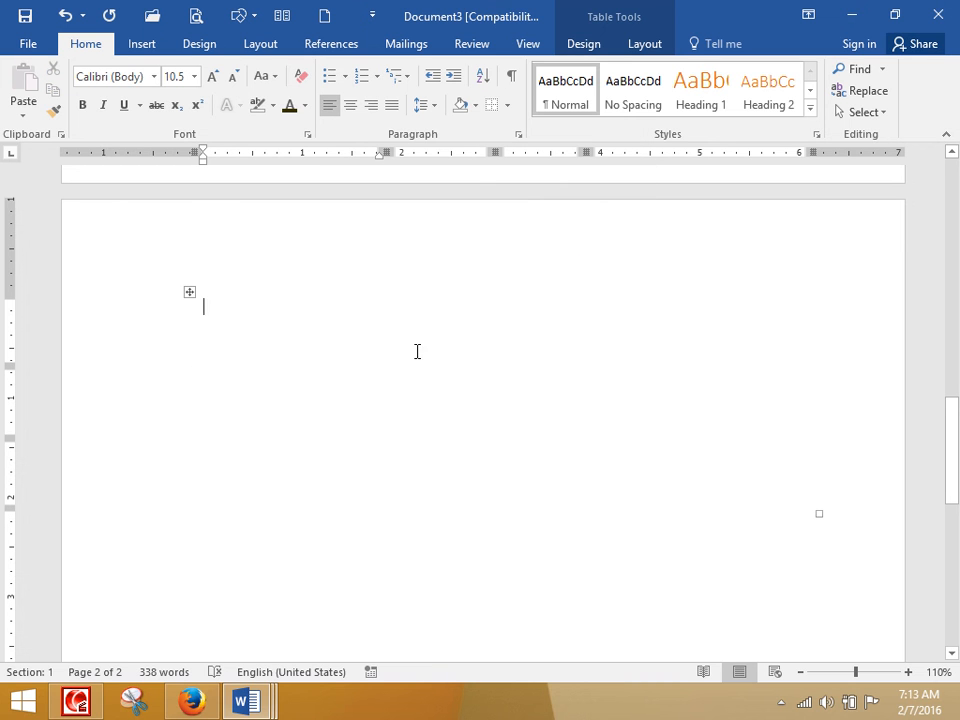
- Turn on View Gridlines for the borderless table
left_click(188, 291)
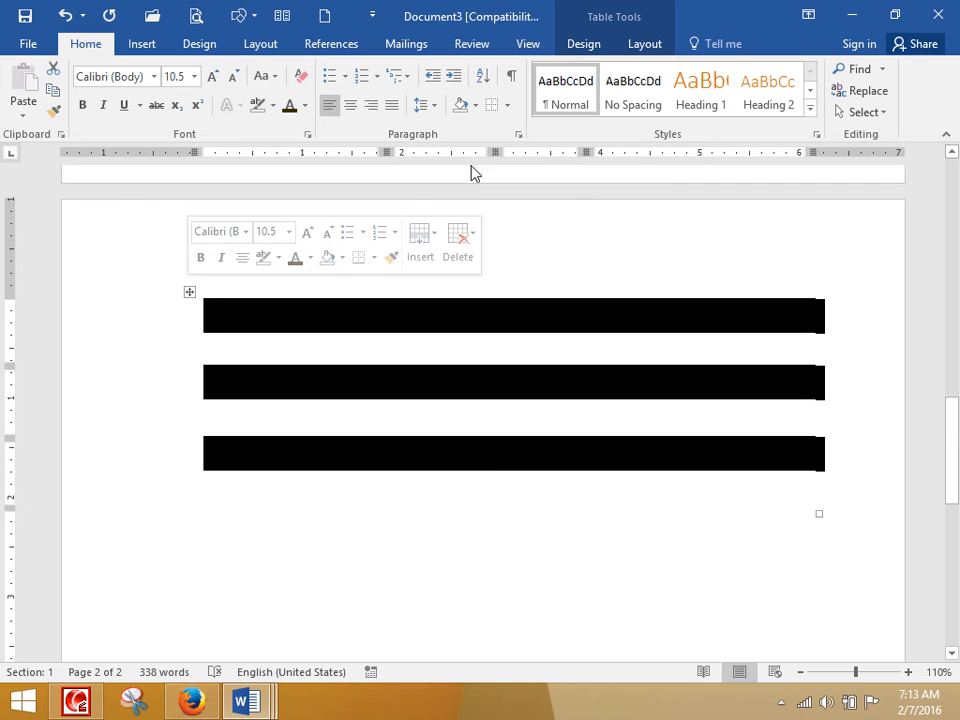
left_click(507, 105)
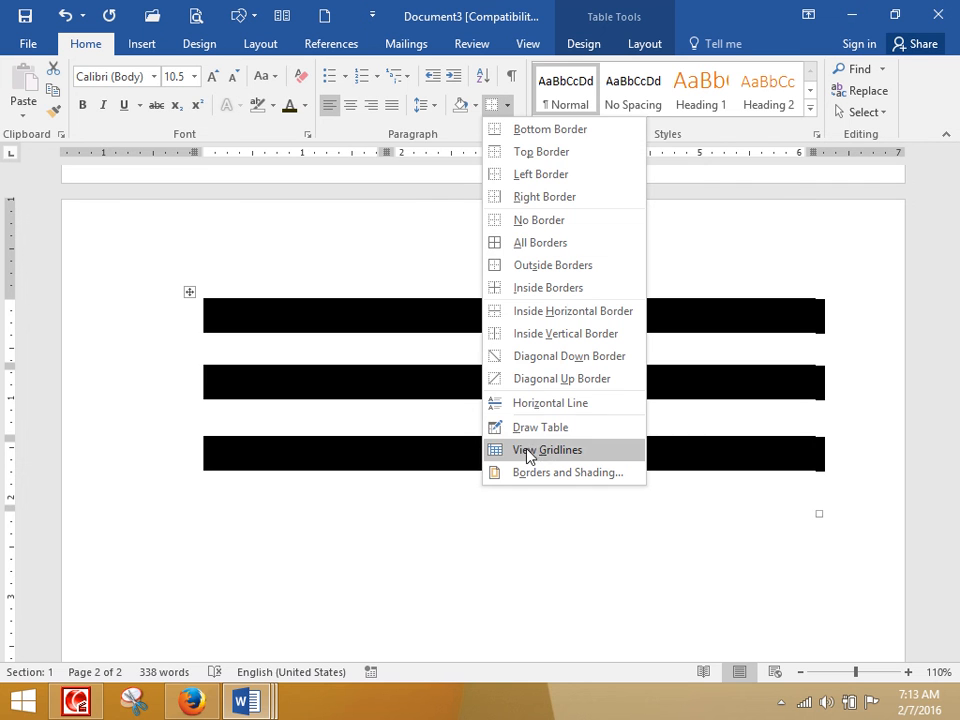
left_click(525, 450)
- Fill the table's first row with the headings Student, Course Title, Fee and Remarks
left_click(343, 381)
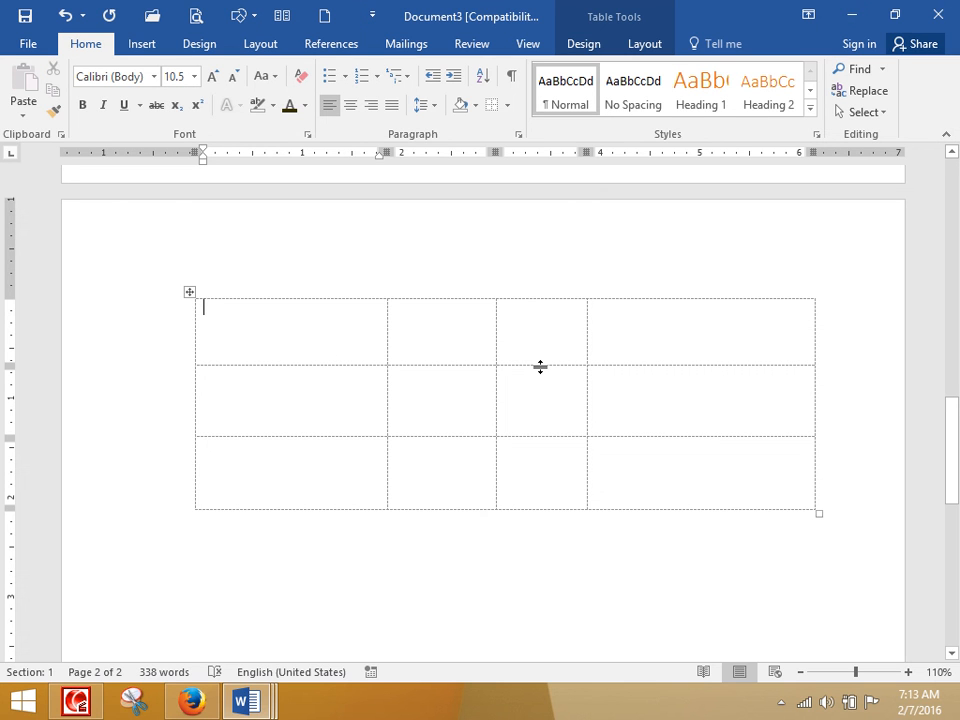
type("Wu")
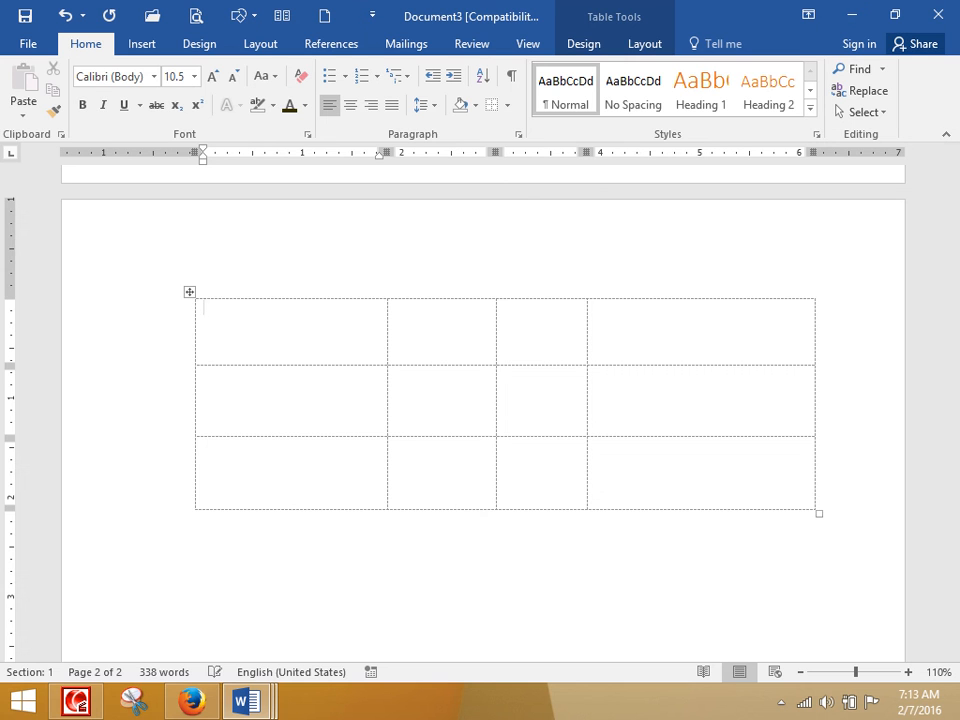
key("Tab")
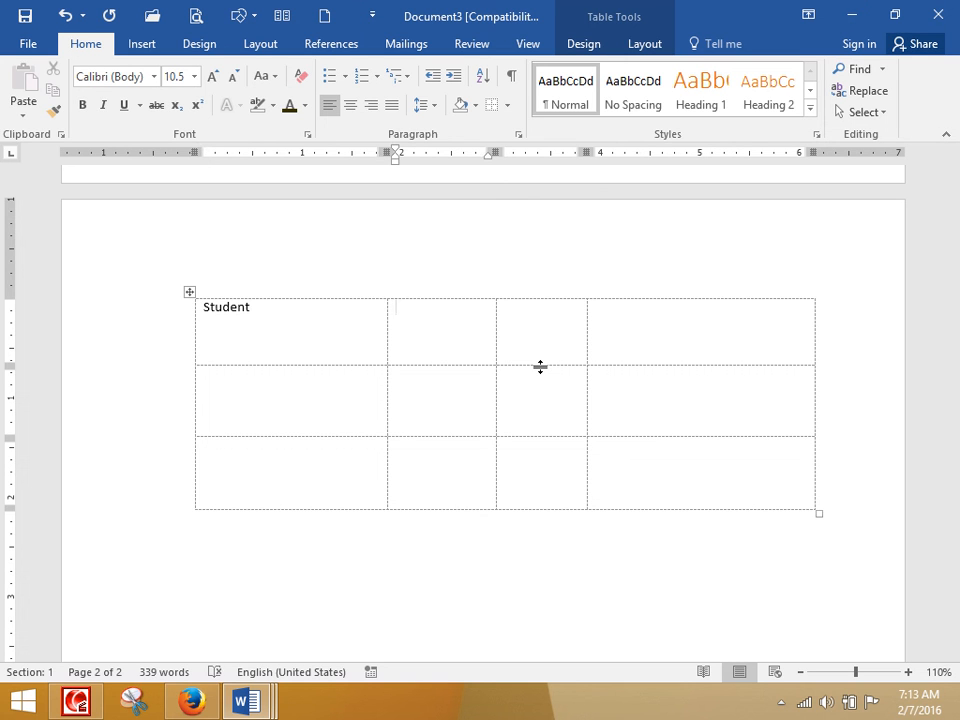
key("Tab")
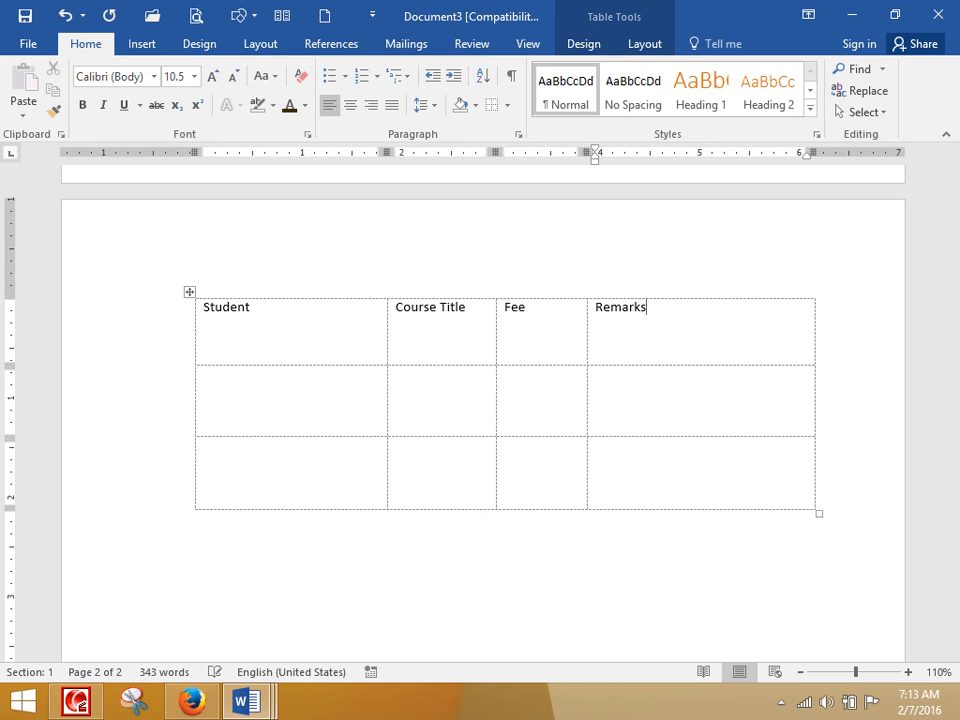
key("Tab")
key("Tab")
key("Tab")
key("Tab")
key("Tab")
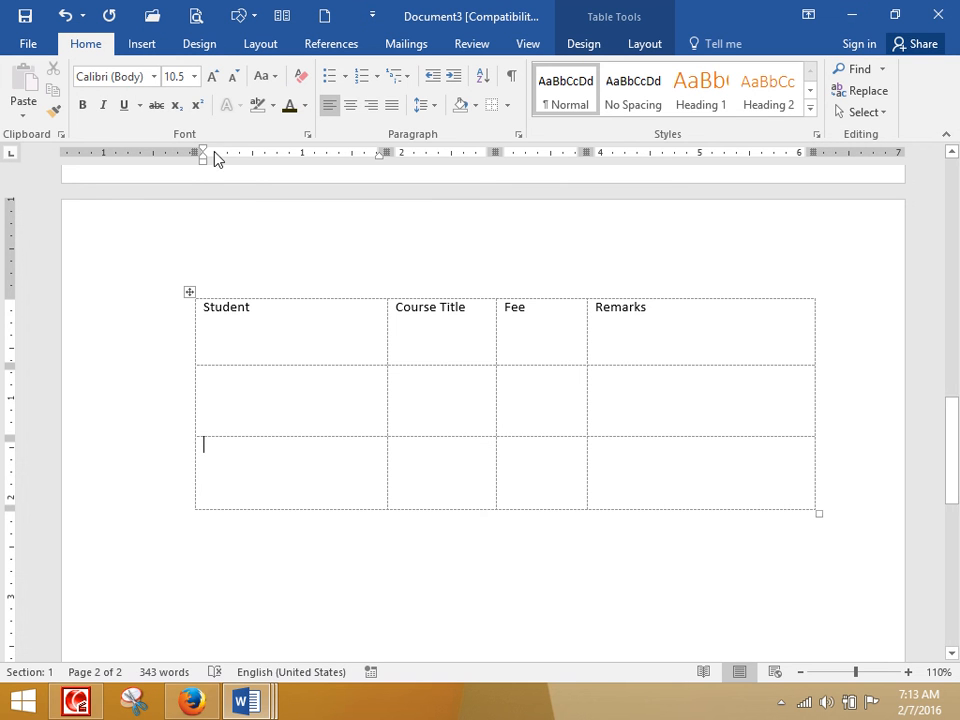
- Examine in the print preview whether the table's gridlines would print, and return to the document
left_click(197, 16)
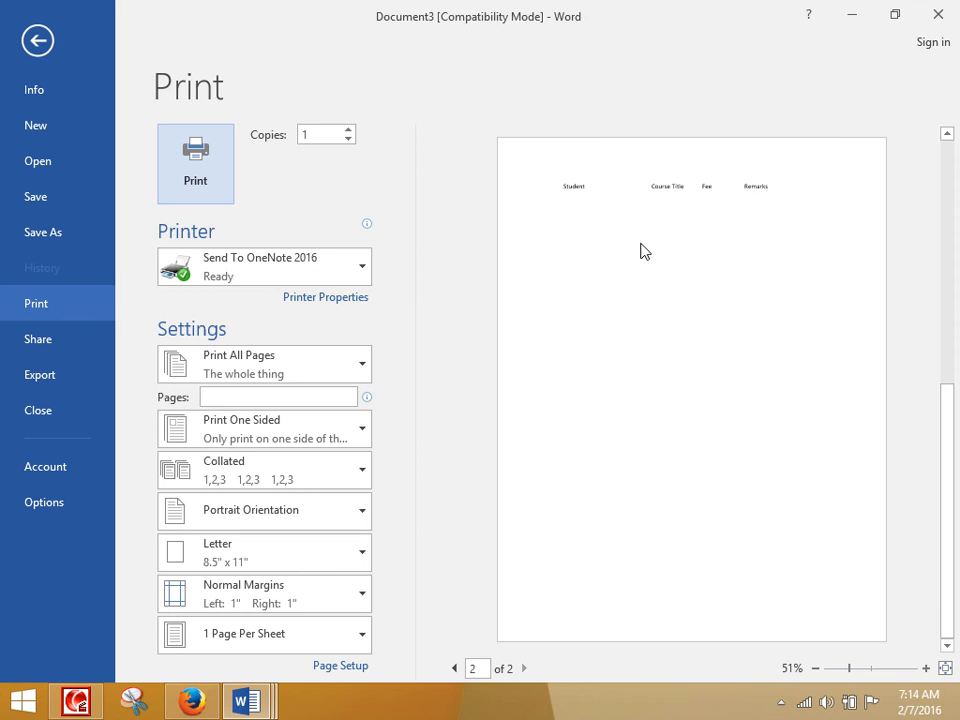
left_click(925, 668)
left_click(925, 668)
left_click(925, 668)
left_click(925, 668)
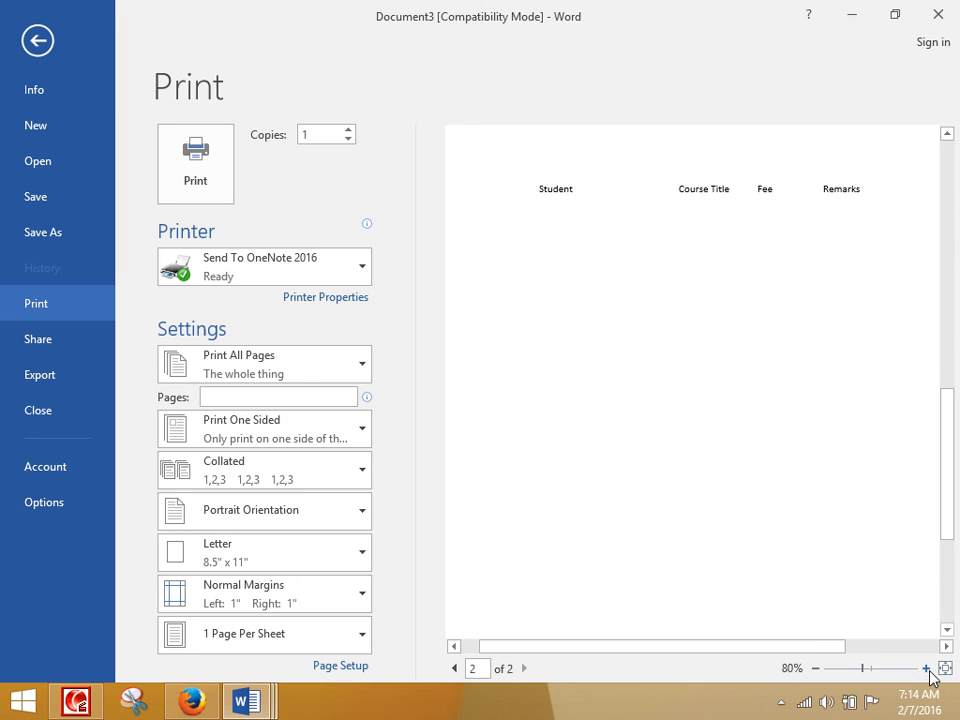
key("Escape")
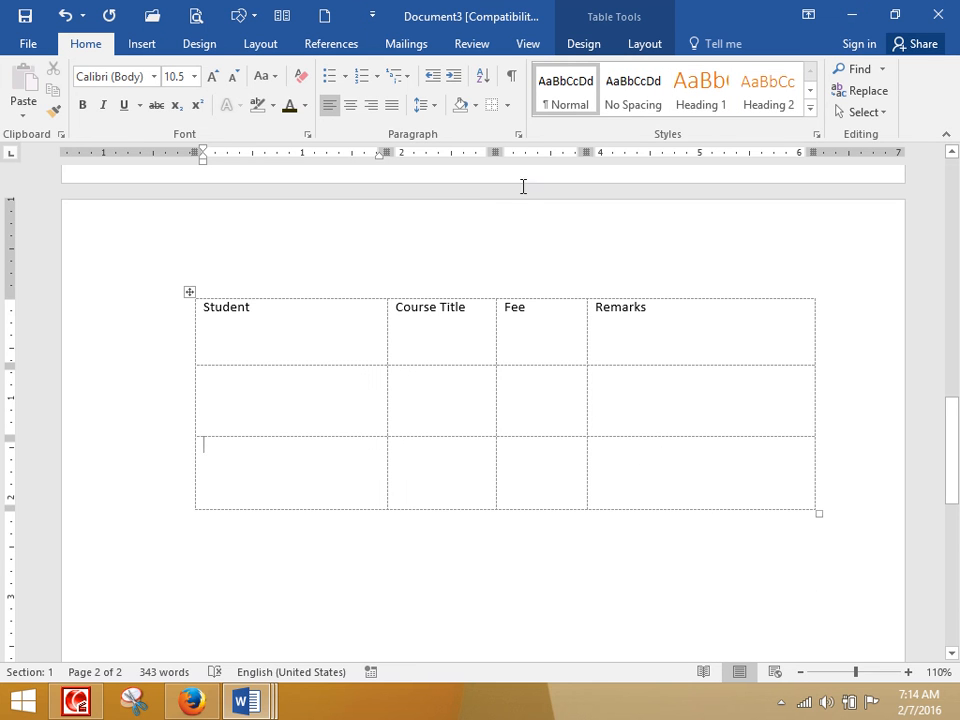
- Turn off the table gridlines
left_click(502, 111)
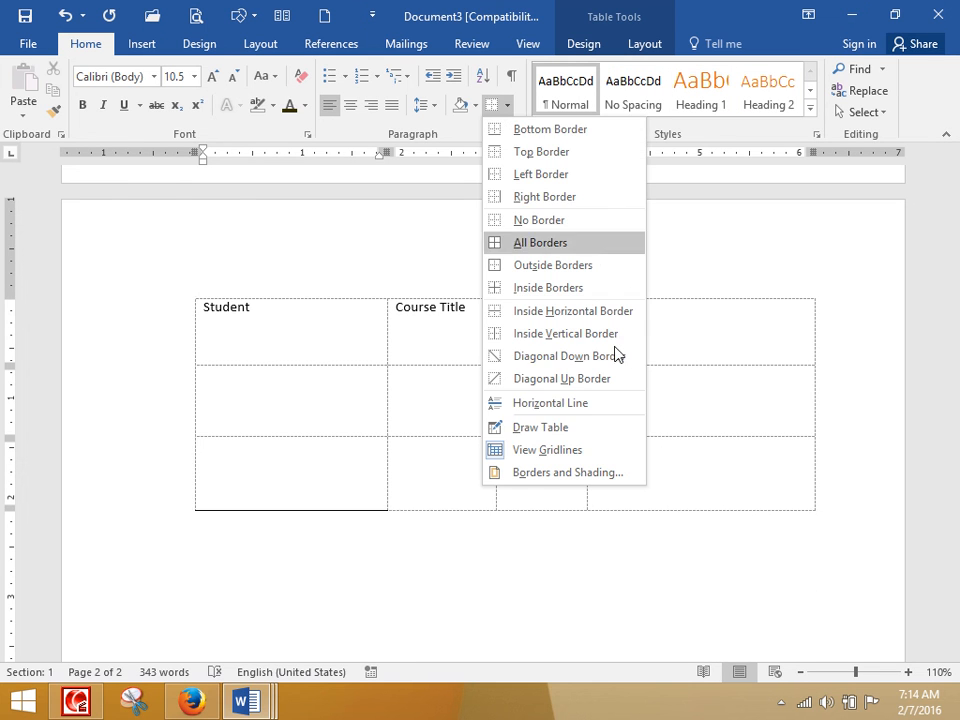
left_click(547, 451)
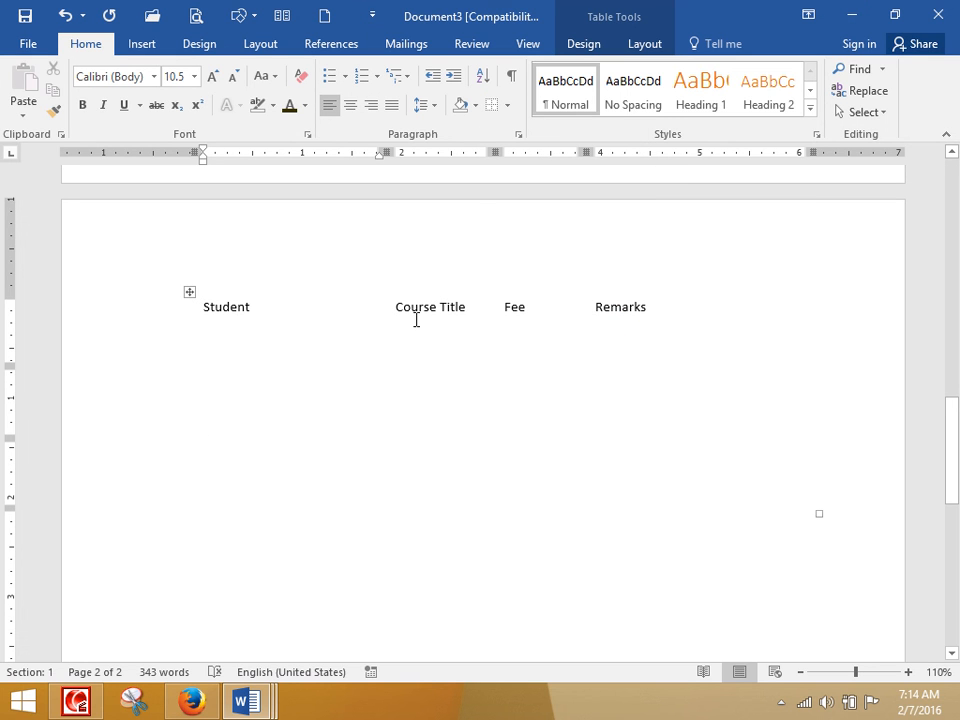
- View the Borders and Page Border settings in the Borders and Shading dialog and close it without changes
left_click(506, 107)
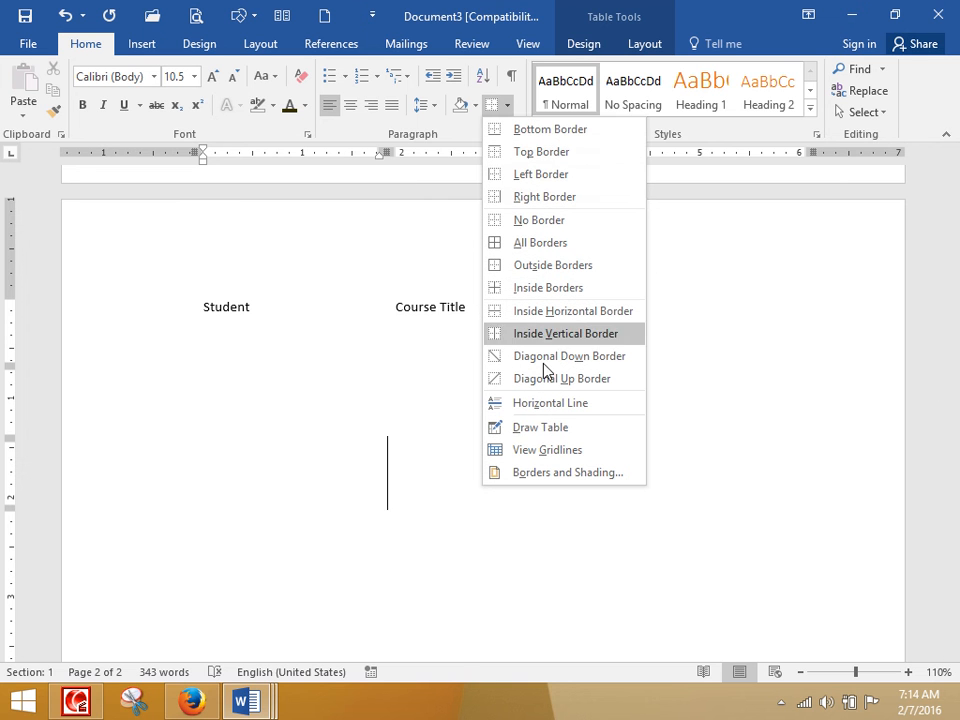
left_click(535, 474)
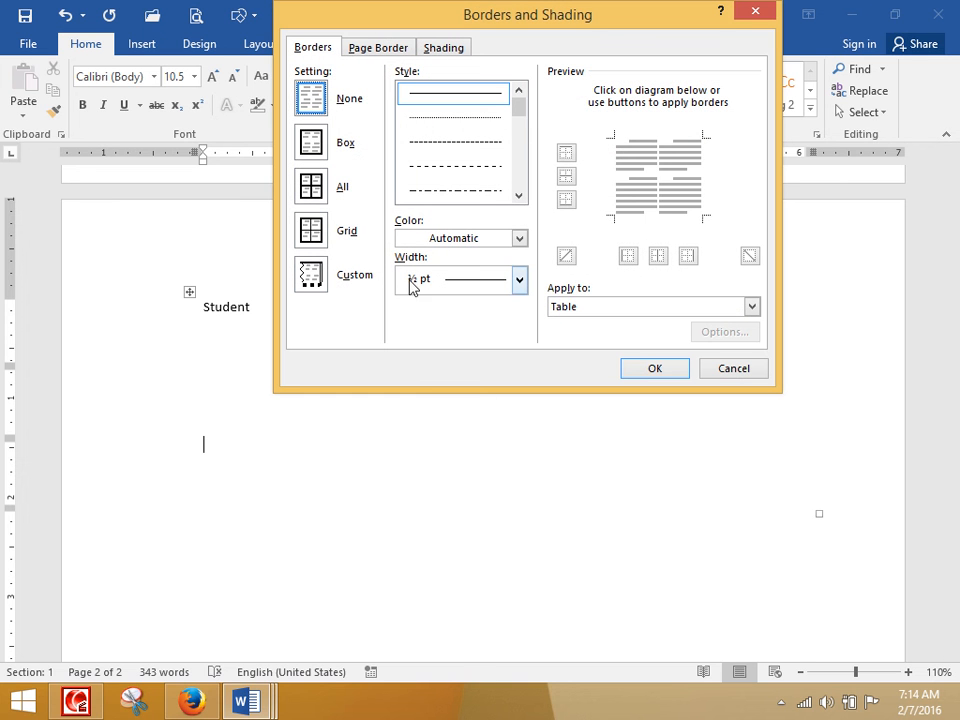
left_click(367, 50)
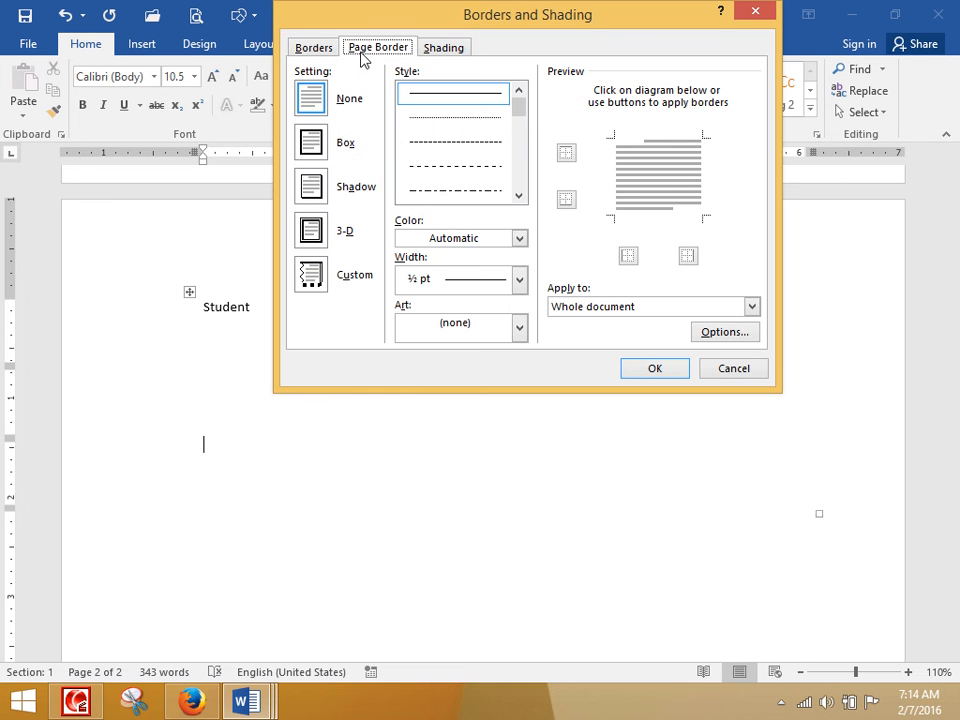
left_click(718, 366)
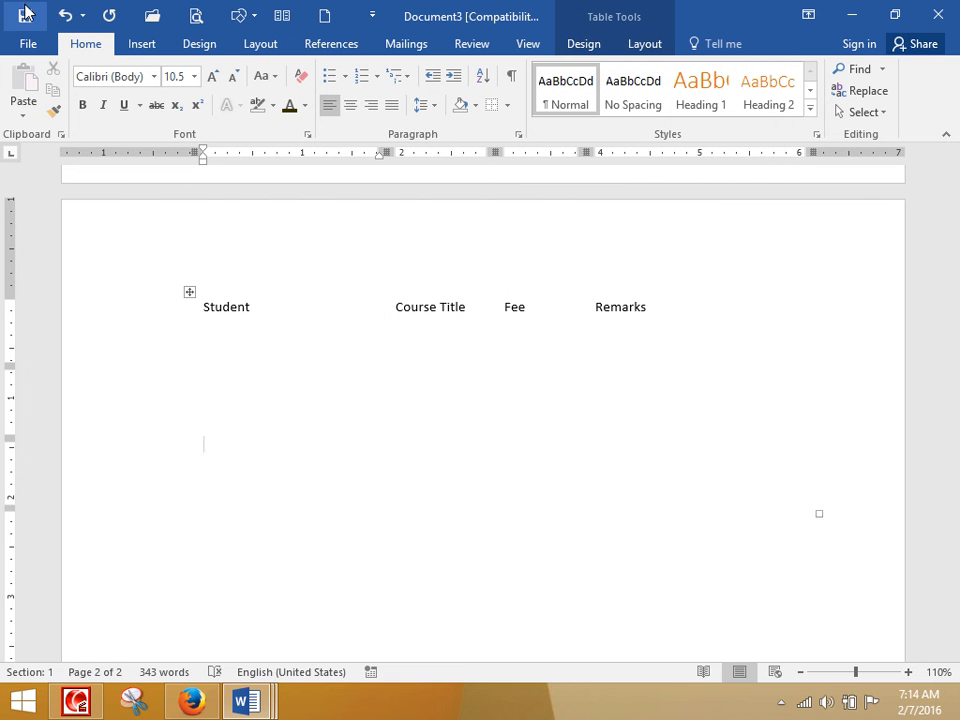